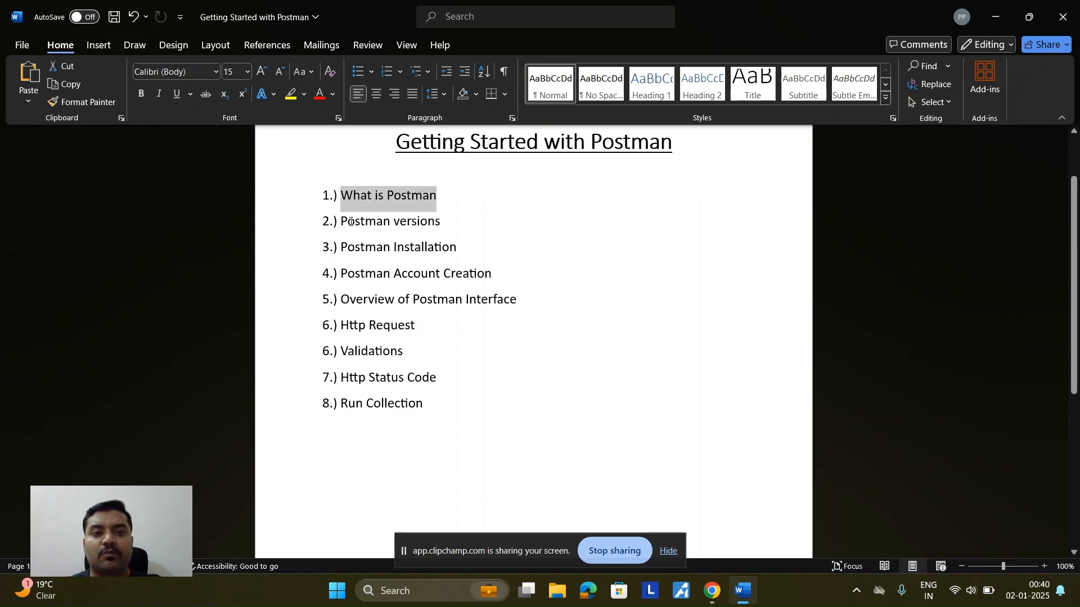
# Step: Highlight each agenda topic from Postman versions through Run Collection
pyautogui.moveTo(341, 222); pyautogui.dragTo(450, 221)
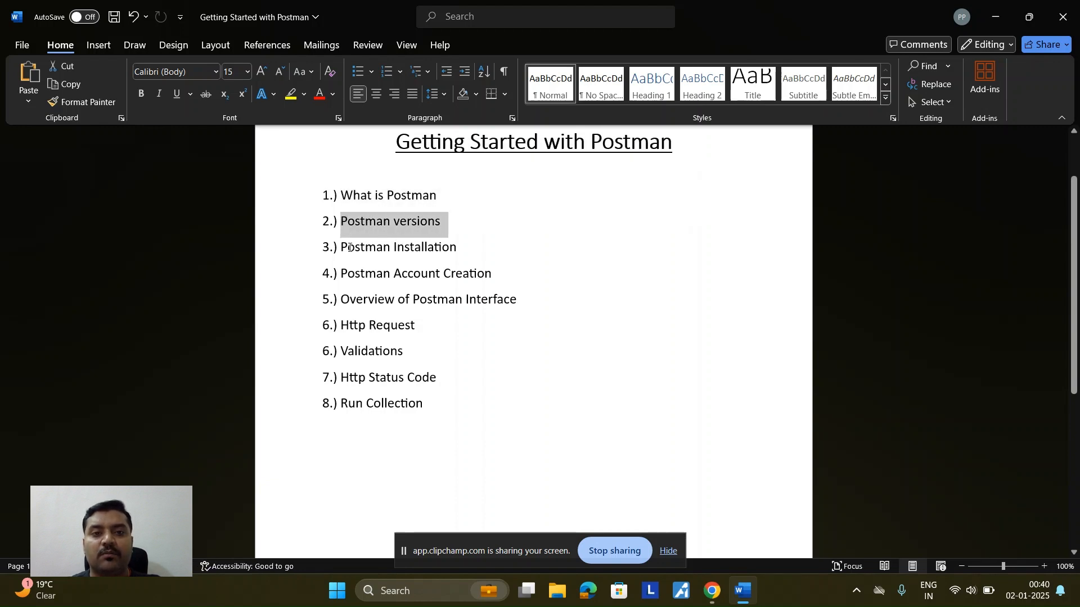
pyautogui.moveTo(340, 248); pyautogui.dragTo(470, 249)
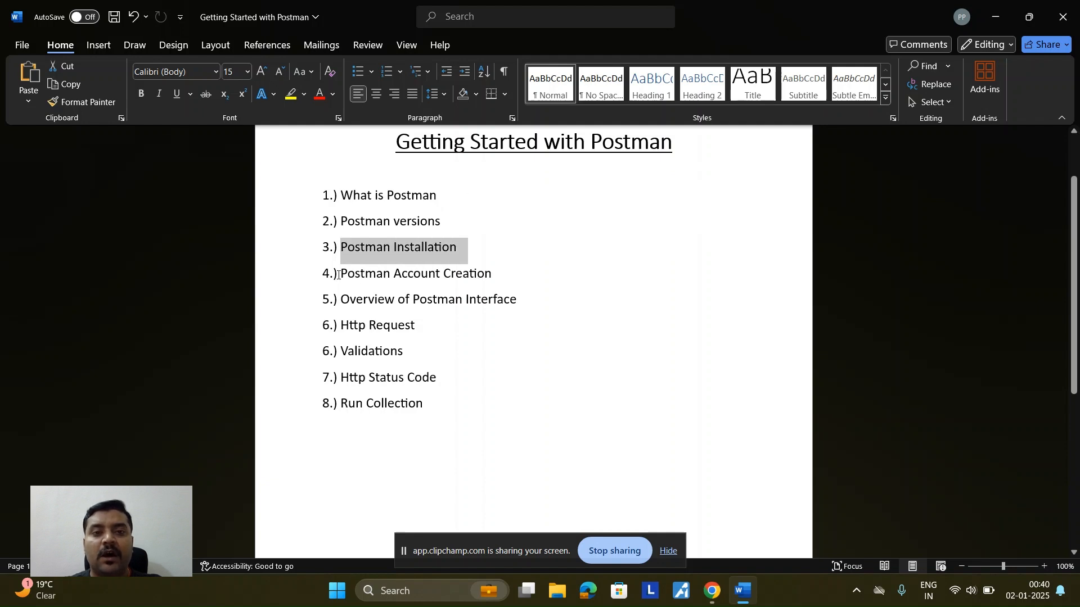
pyautogui.moveTo(340, 274); pyautogui.dragTo(483, 273)
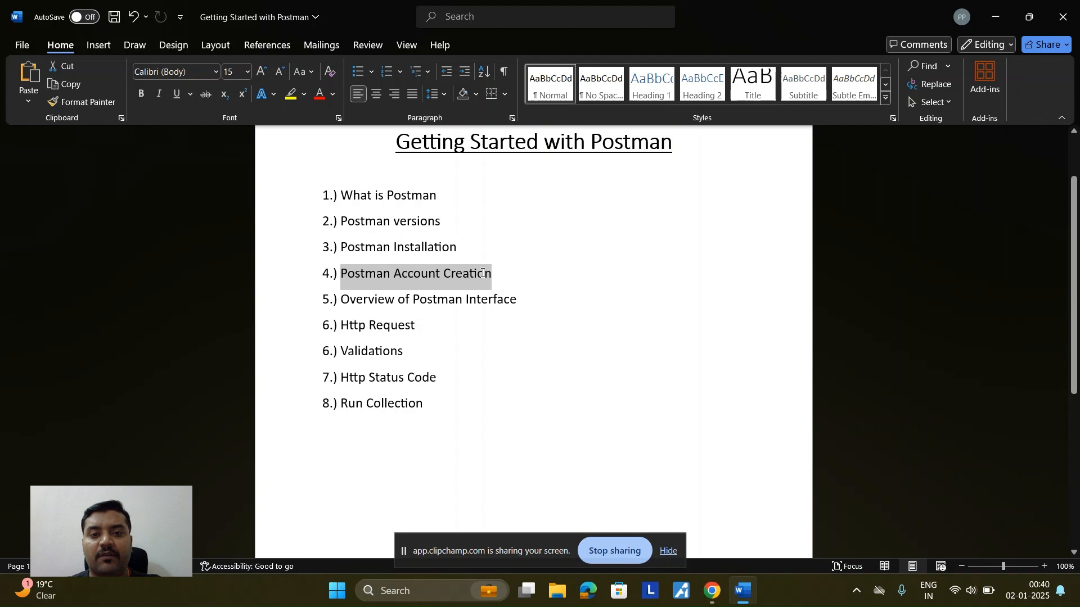
pyautogui.moveTo(342, 300); pyautogui.dragTo(516, 300)
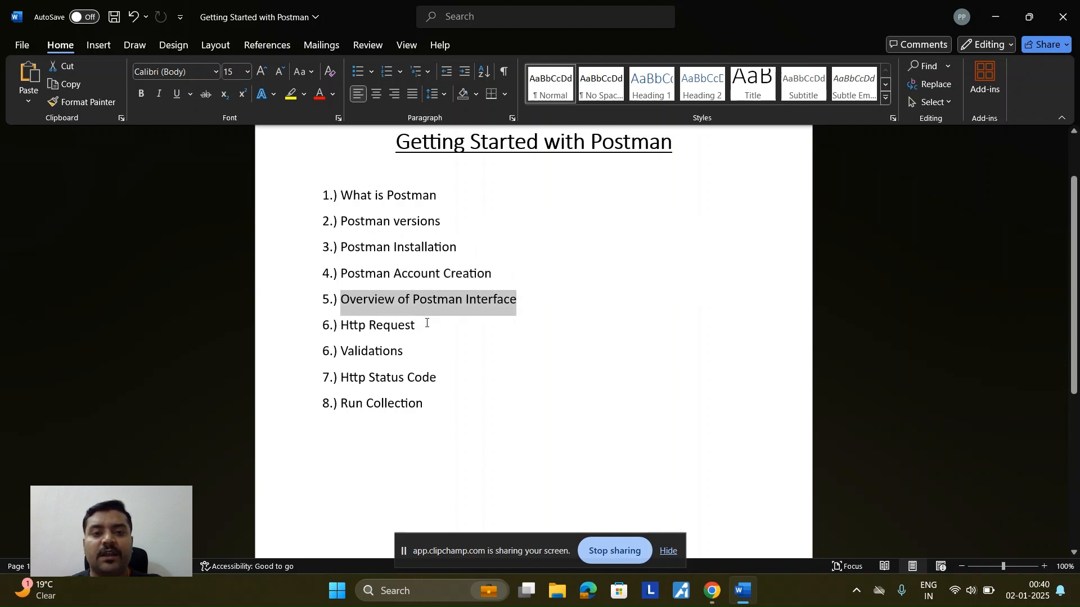
pyautogui.moveTo(412, 325); pyautogui.dragTo(342, 327)
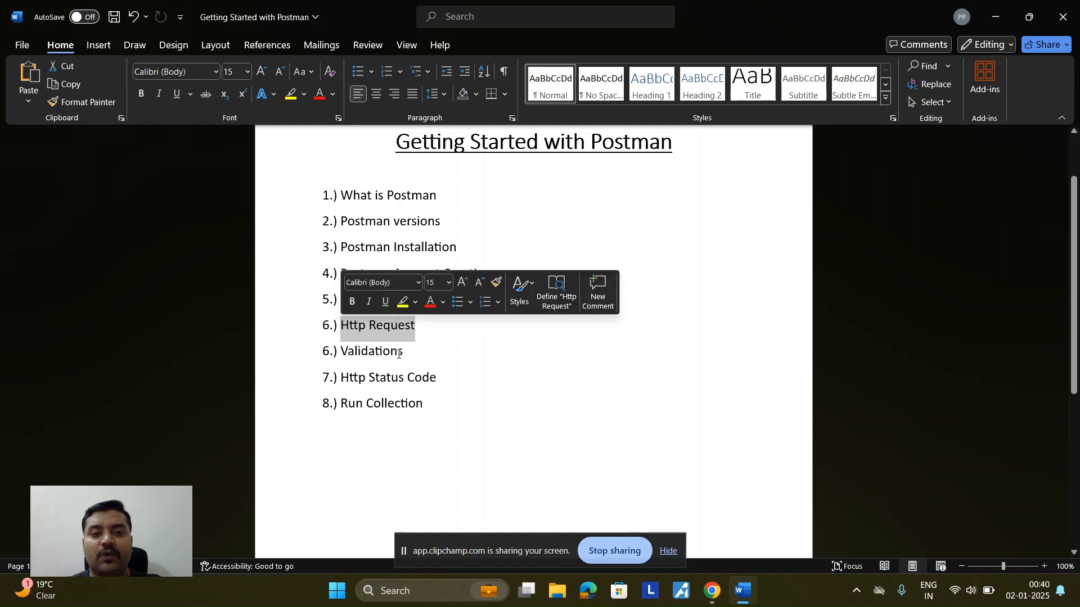
pyautogui.moveTo(402, 353); pyautogui.dragTo(341, 352)
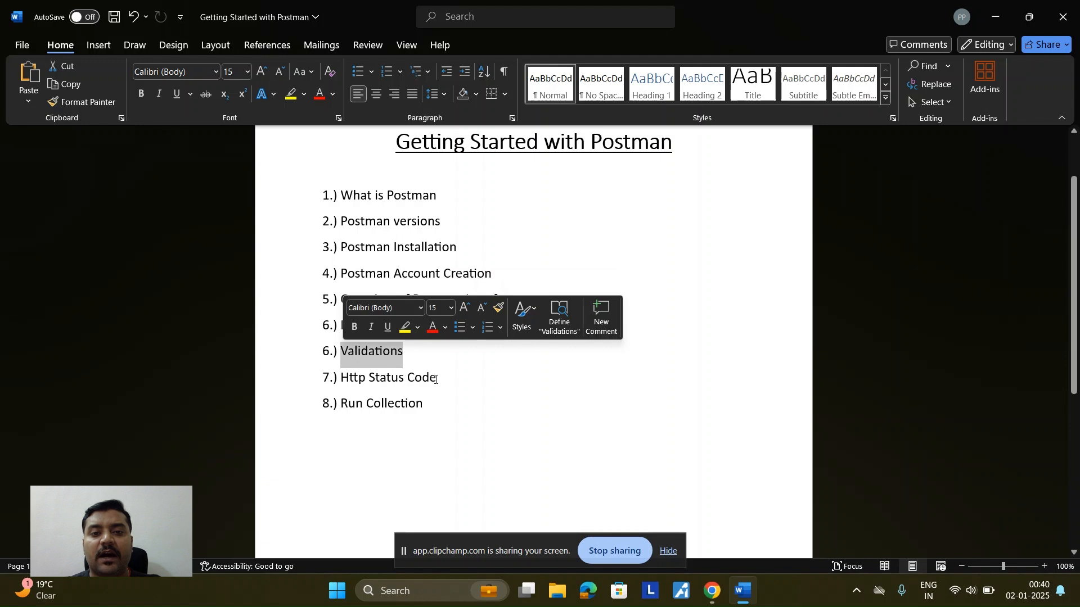
pyautogui.moveTo(438, 379); pyautogui.dragTo(353, 380)
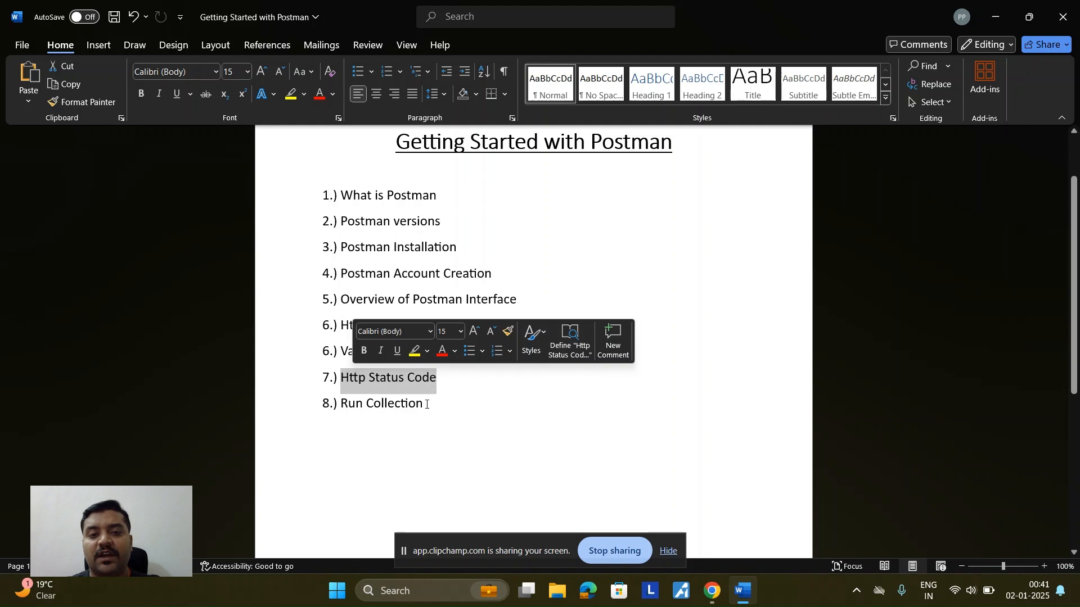
pyautogui.moveTo(426, 404); pyautogui.dragTo(341, 404)
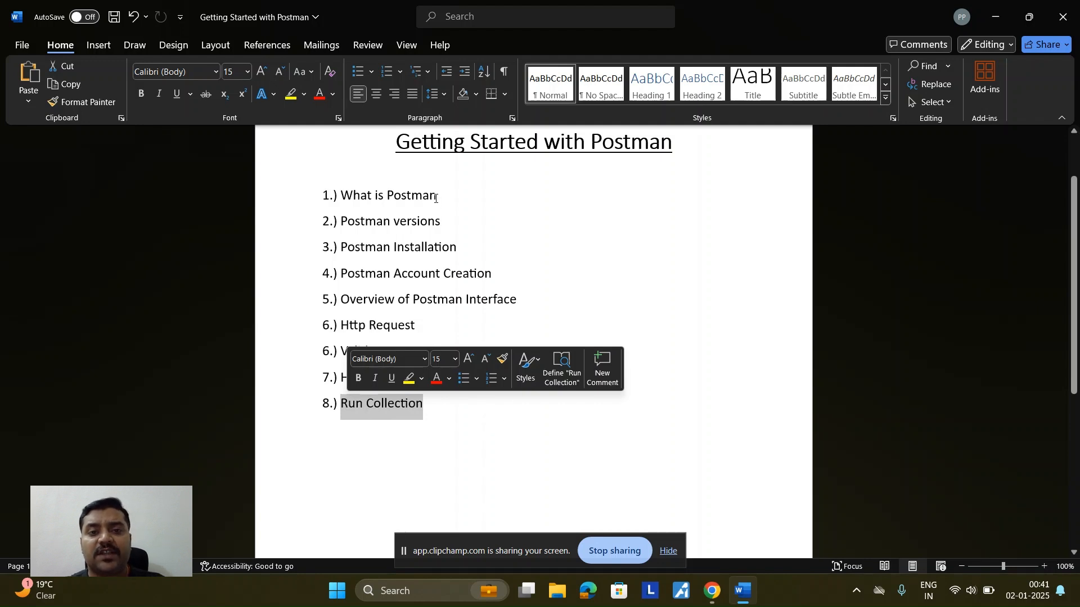
# Step: Paste the 'What is Postman' topic on the empty line below the list
pyautogui.moveTo(438, 196); pyautogui.dragTo(349, 194)
pyautogui.hotkey('ctrl', 'c')
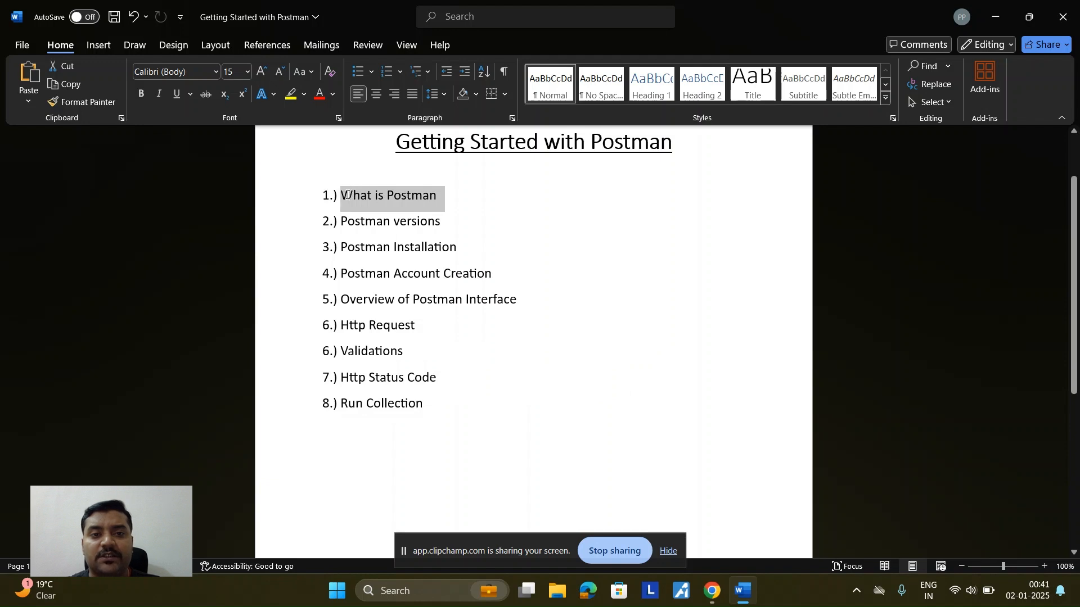
pyautogui.click(350, 455)
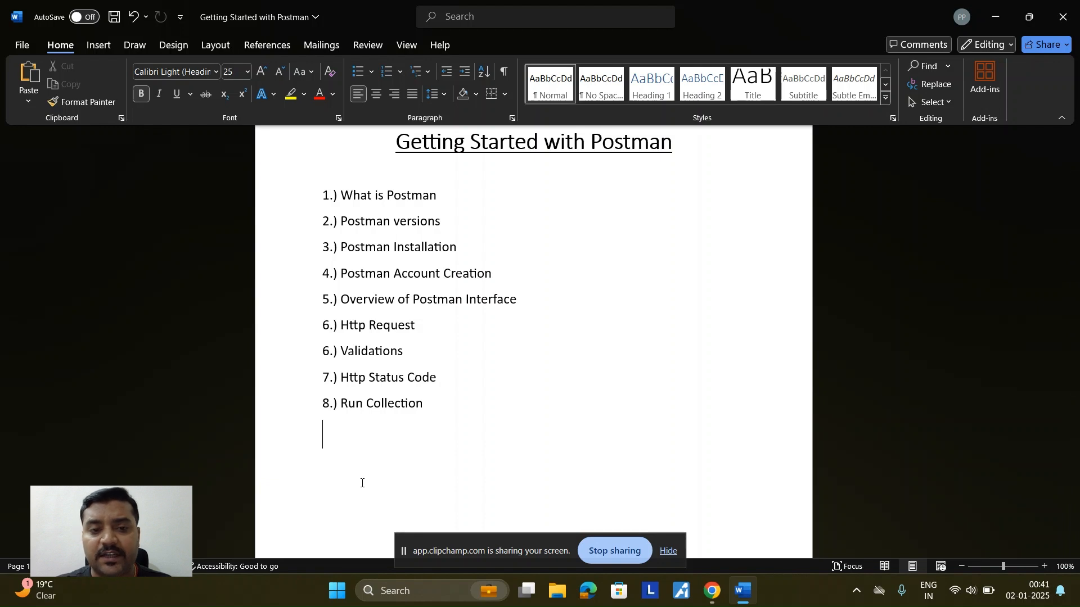
pyautogui.press('Return')
pyautogui.hotkey('ctrl', 'z')
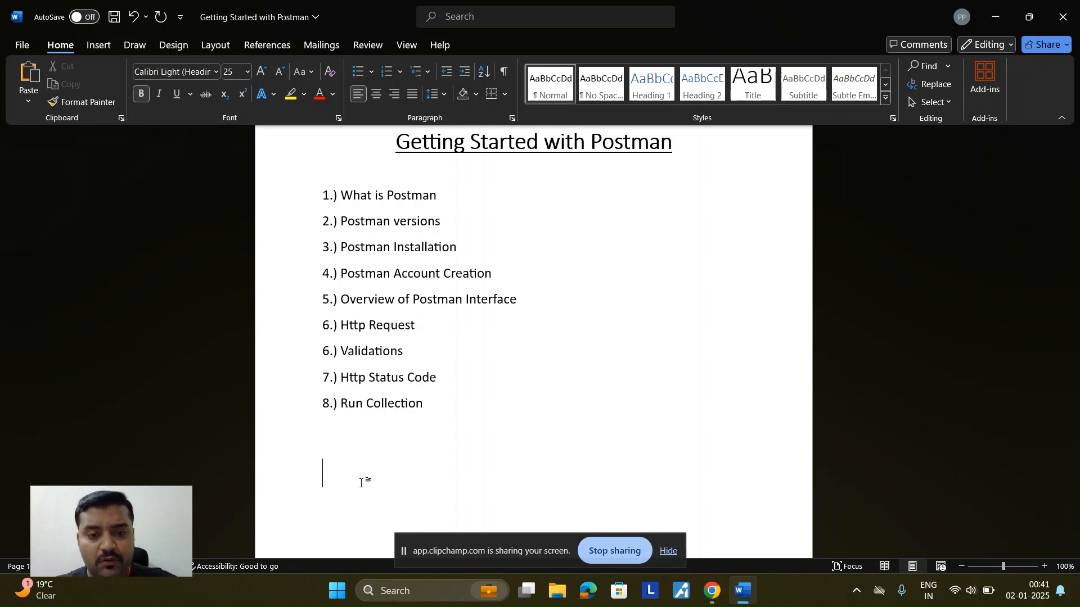
pyautogui.hotkey('ctrl', 'v')
# Step: Add ': Postman is a tool which is used for creating, testing and manage APIs.' after it
pyautogui.press('BackSpace')
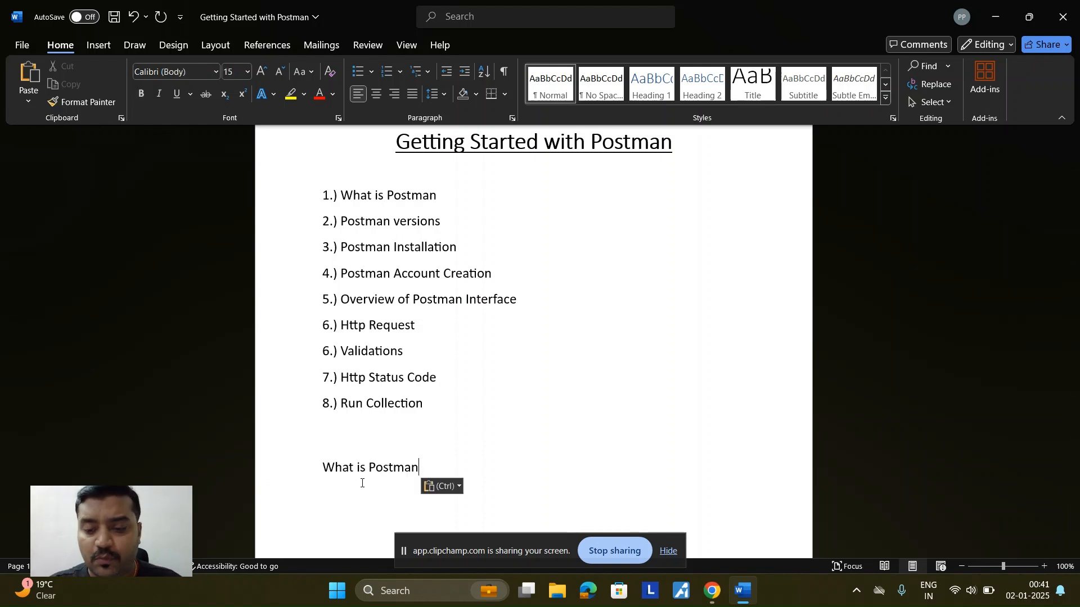
pyautogui.write(': Posta')
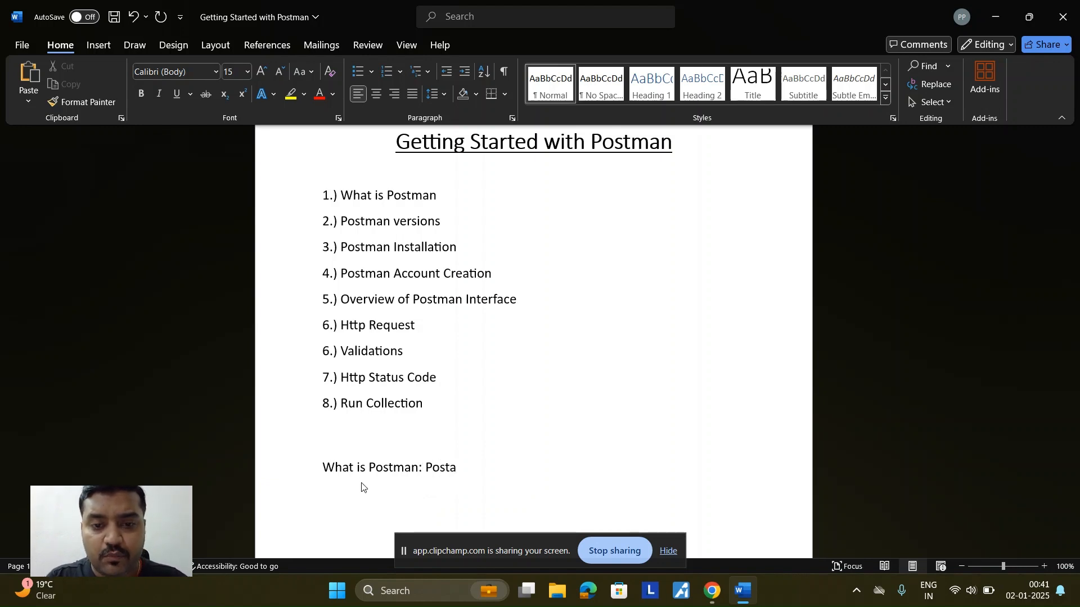
pyautogui.press('BackSpace')
pyautogui.write('man is a too')
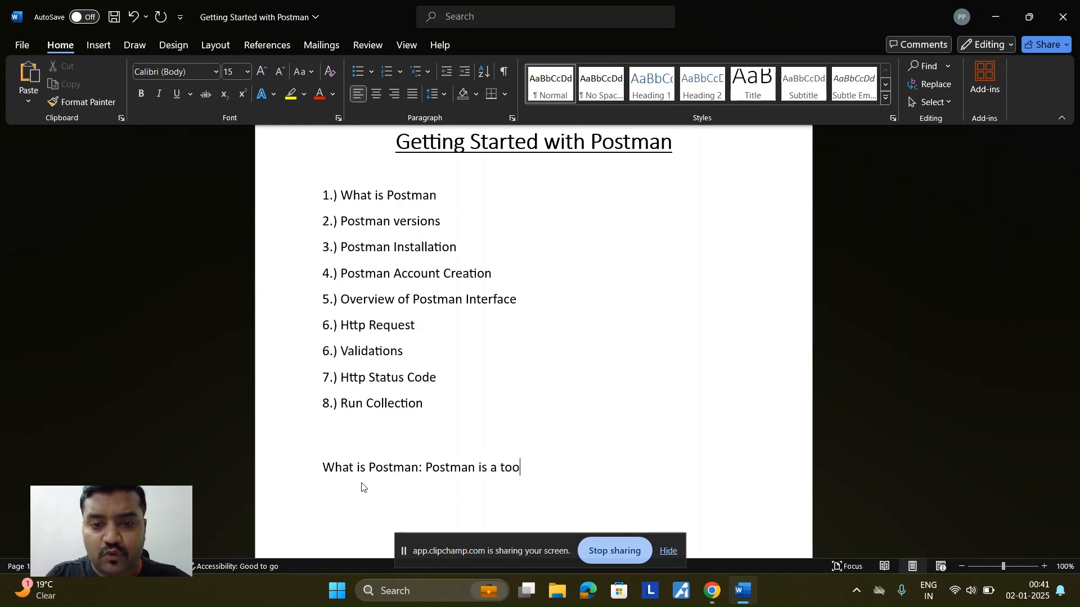
pyautogui.write('l which')
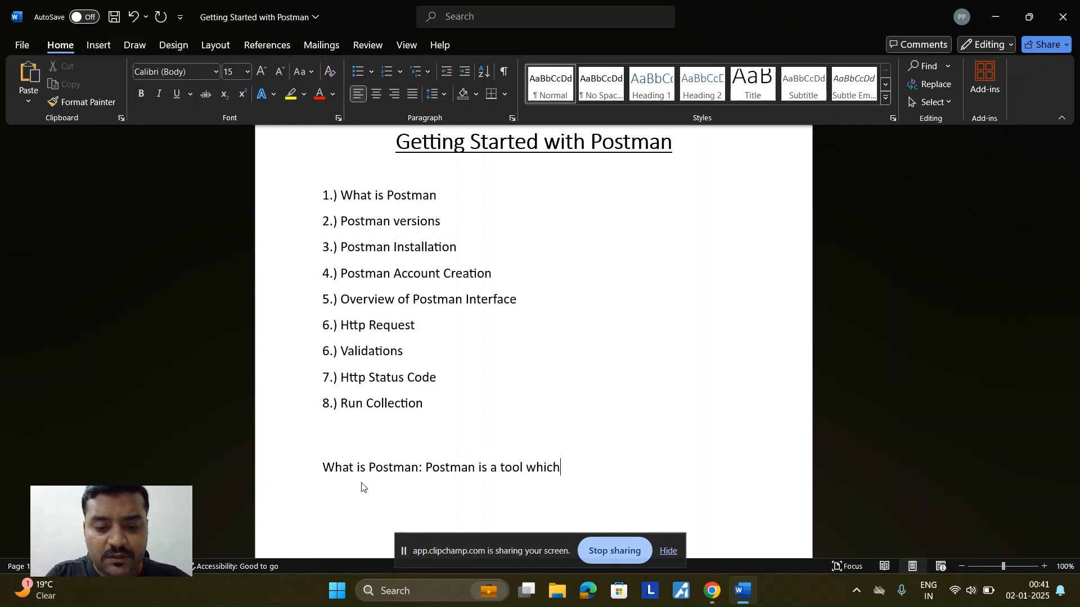
pyautogui.write(' is us')
pyautogui.press('BackSpace')
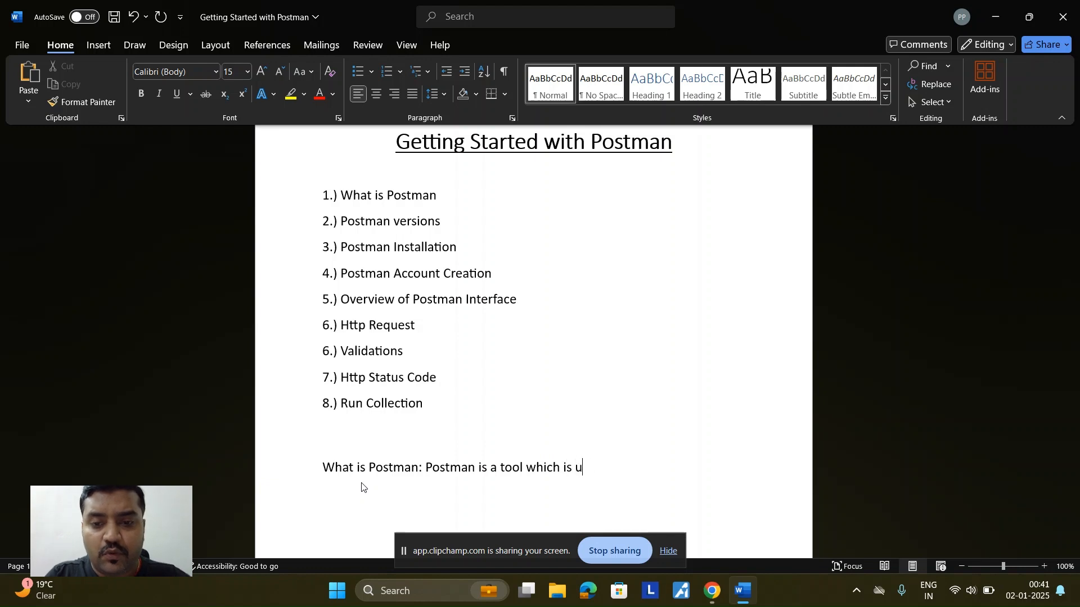
pyautogui.write('sed for ')
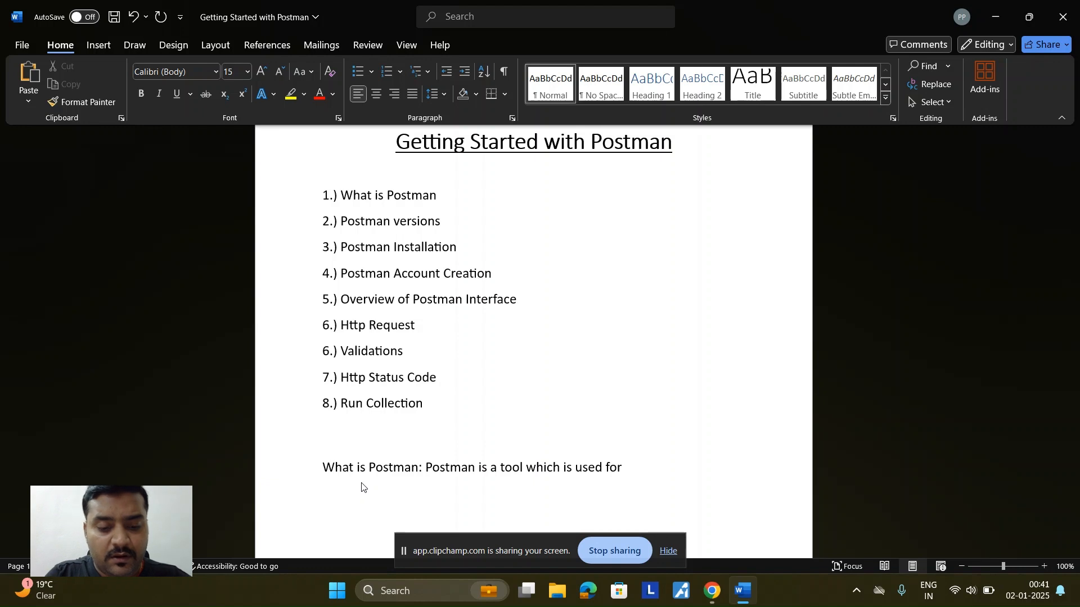
pyautogui.write('creat')
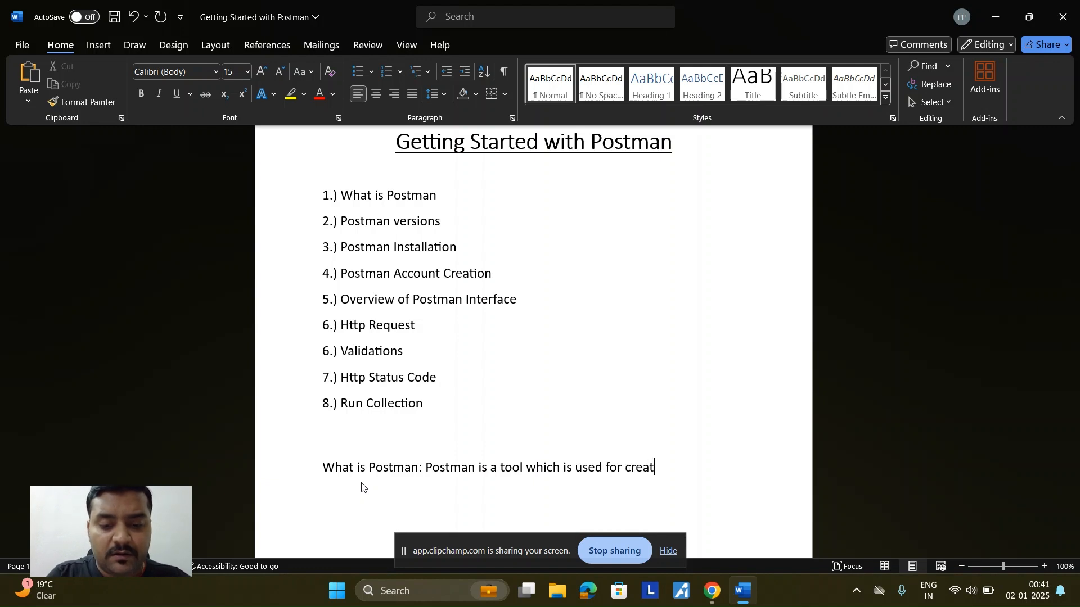
pyautogui.write('ing, ')
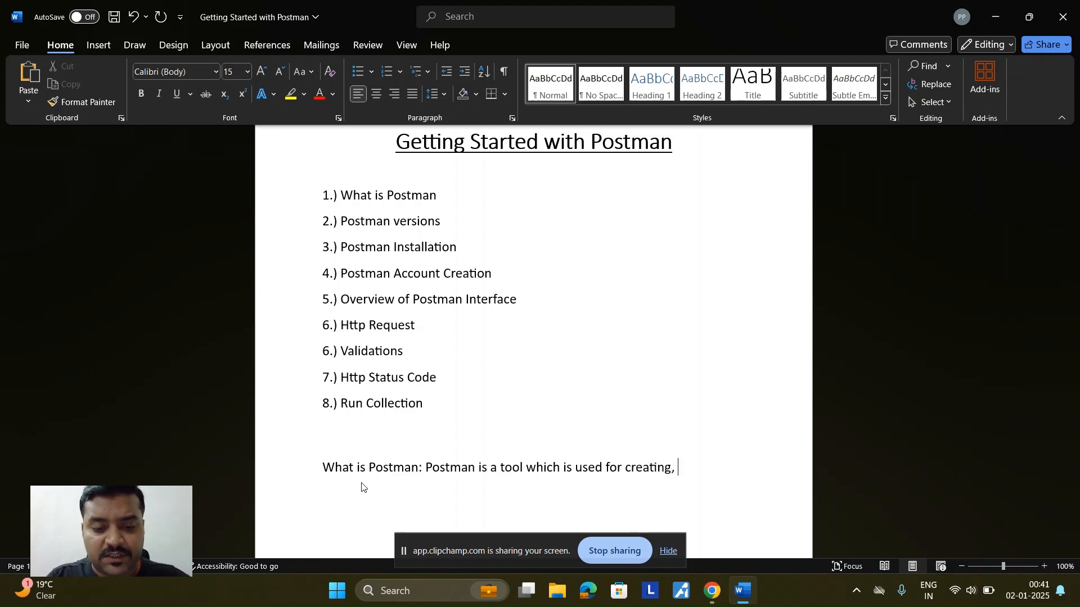
pyautogui.write('testing anm')
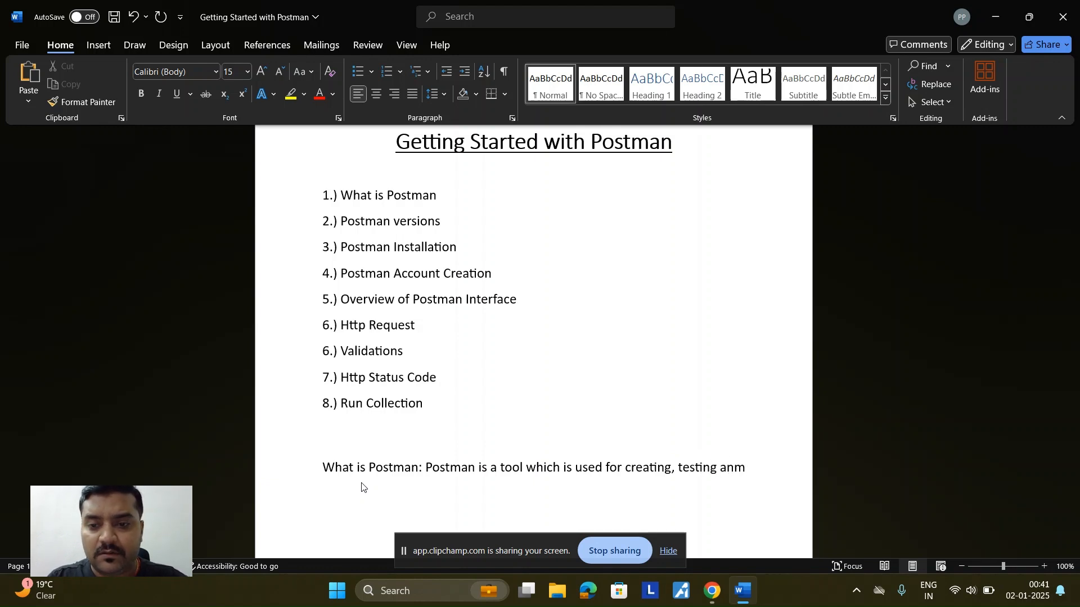
pyautogui.press('BackSpace')
pyautogui.write('d mange')
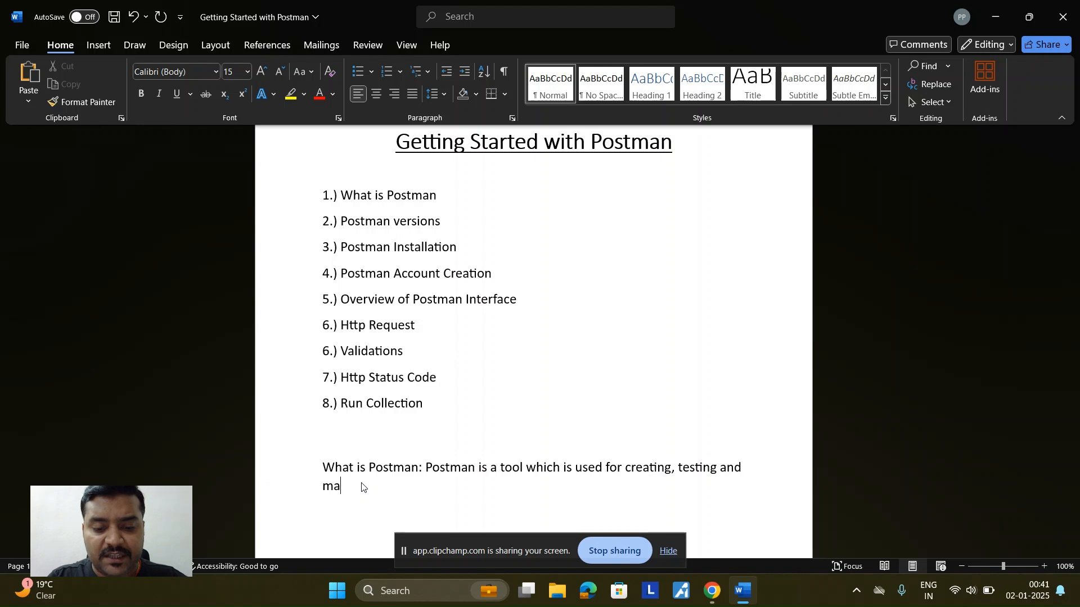
pyautogui.press('BackSpace')
pyautogui.press('BackSpace')
pyautogui.write('age APIs')
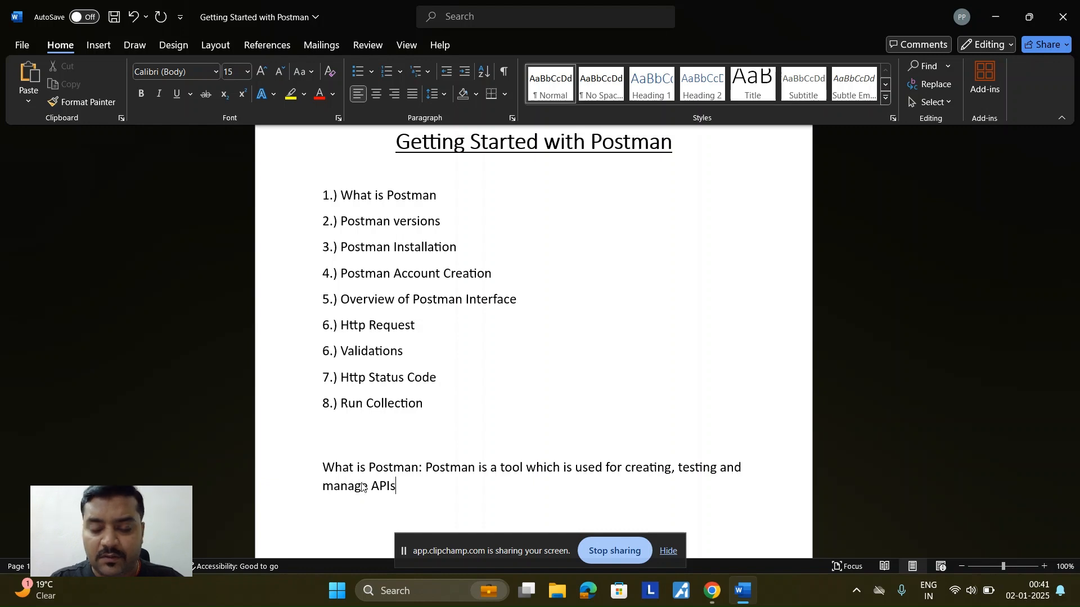
pyautogui.write('.')
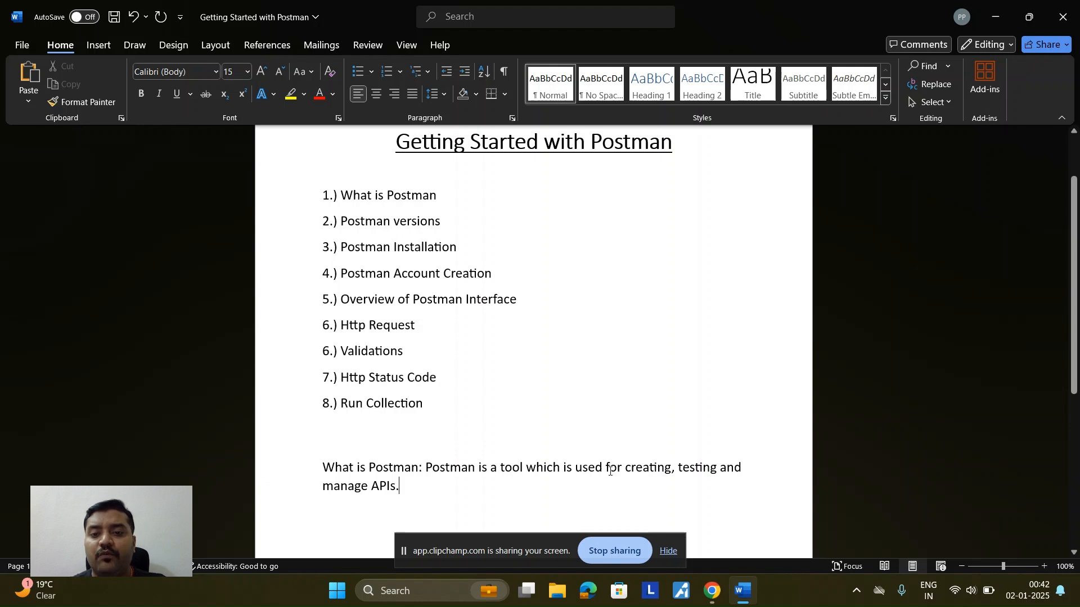
# Step: Select the words creating, testing and manage, then the Postman versions topic
pyautogui.doubleClick(648, 469)
pyautogui.click(689, 469)
pyautogui.doubleClick(689, 469)
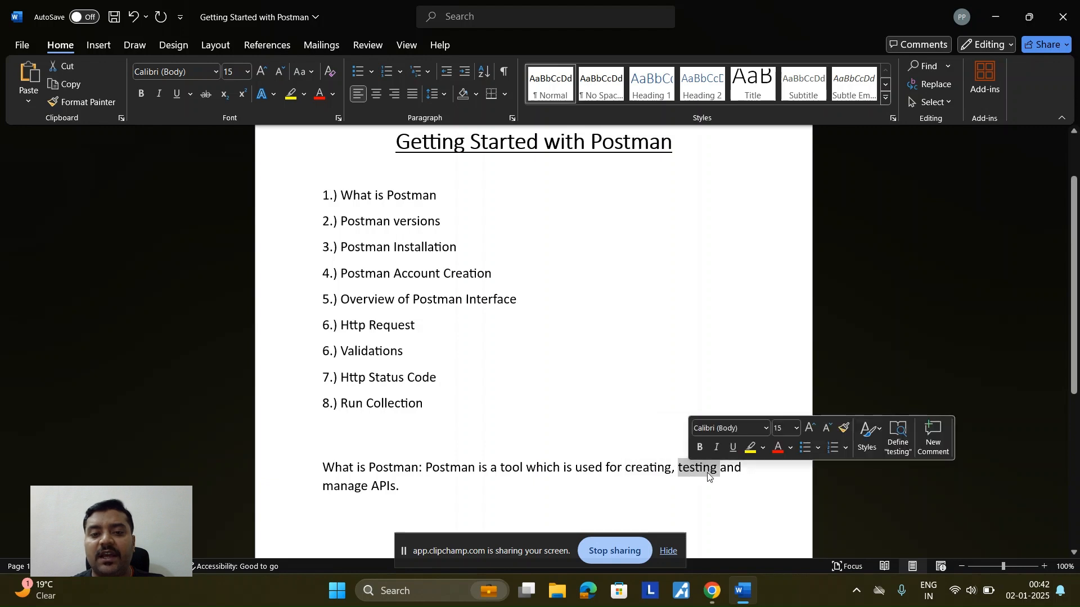
pyautogui.doubleClick(351, 488)
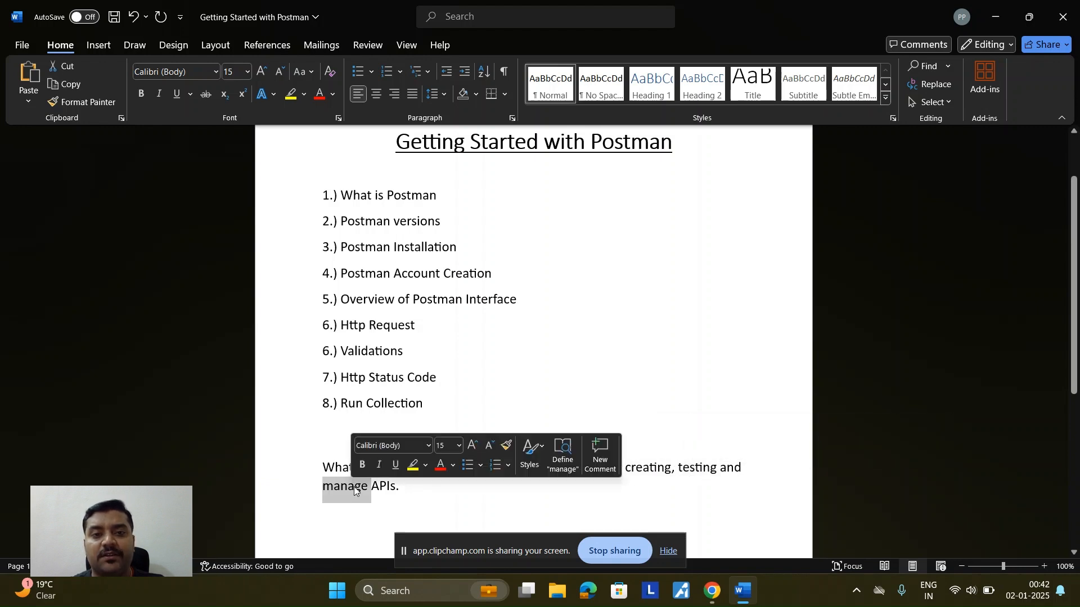
pyautogui.moveTo(443, 222); pyautogui.dragTo(340, 222)
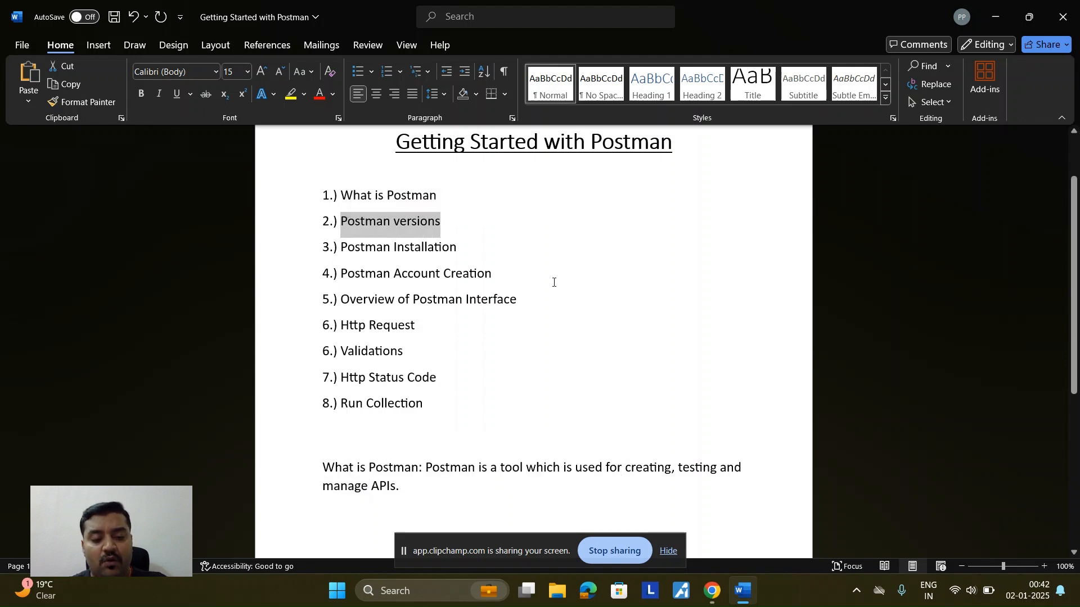
# Step: Paste 'Postman versions' below the definition and add ': 2 types'
pyautogui.hotkey('ctrl', 'c')
pyautogui.scroll(-2, 449, 418)
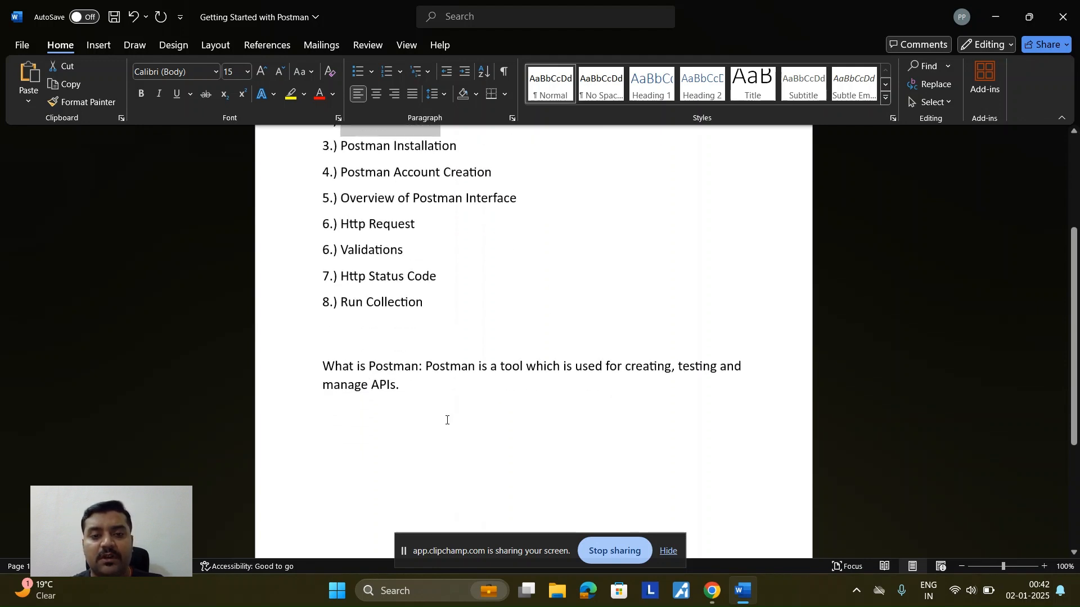
pyautogui.click(345, 430)
pyautogui.hotkey('ctrl', 'v')
pyautogui.write(':')
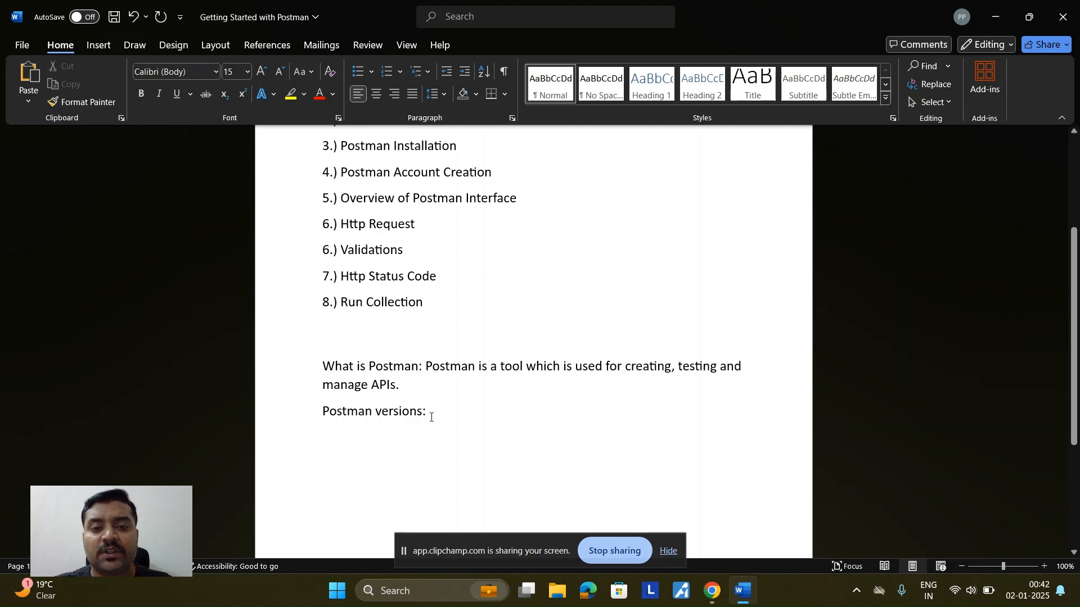
pyautogui.write(' 2')
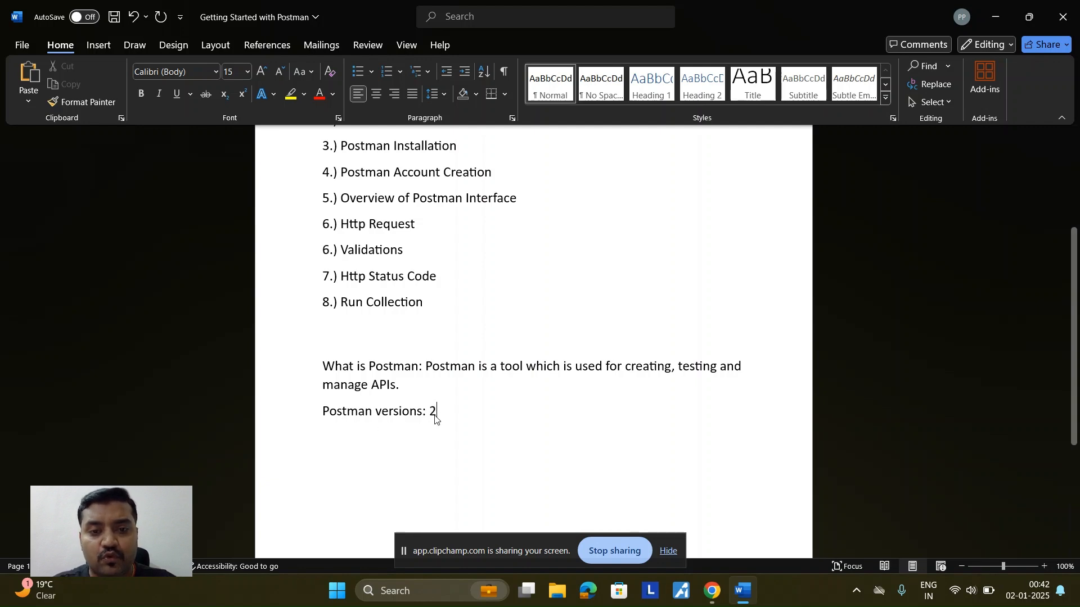
pyautogui.write(' types')
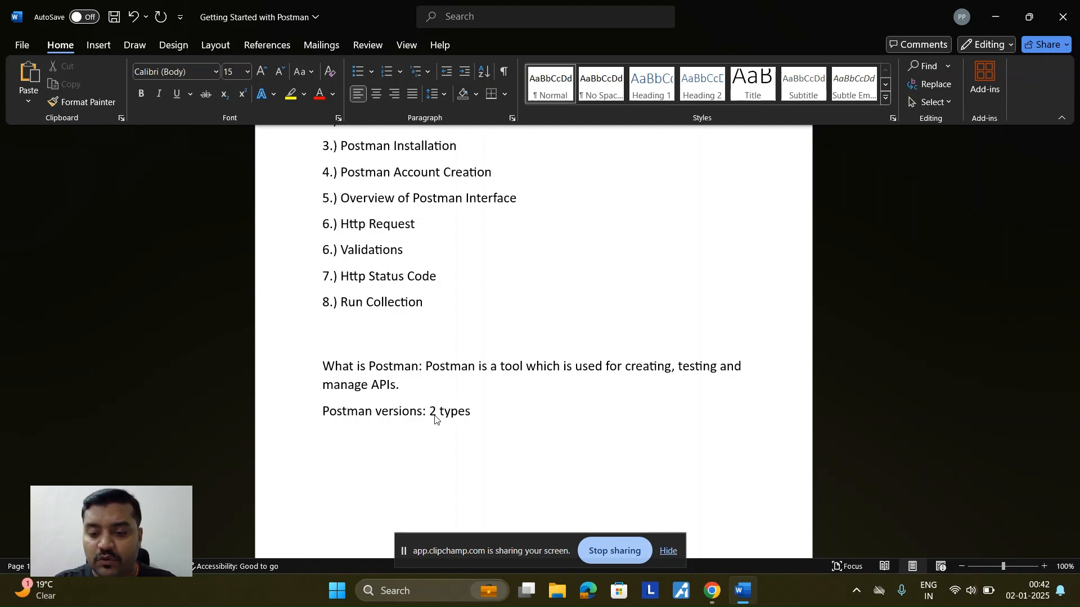
# Step: List '1.) App' and '2.) web' under the versions line
pyautogui.press('Return')
pyautogui.write('1.')
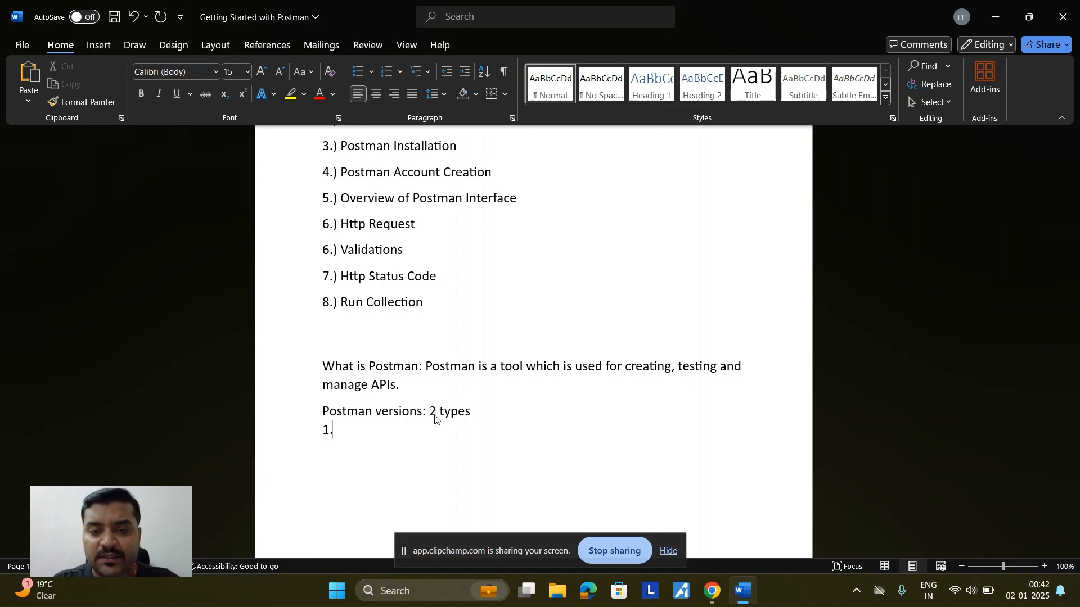
pyautogui.write(') ')
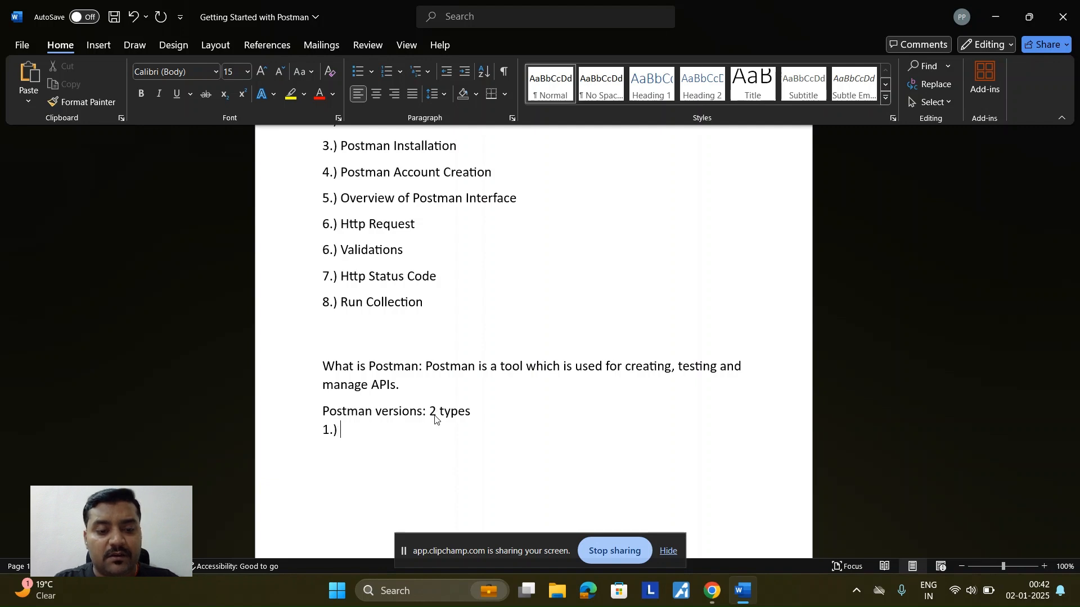
pyautogui.write('App')
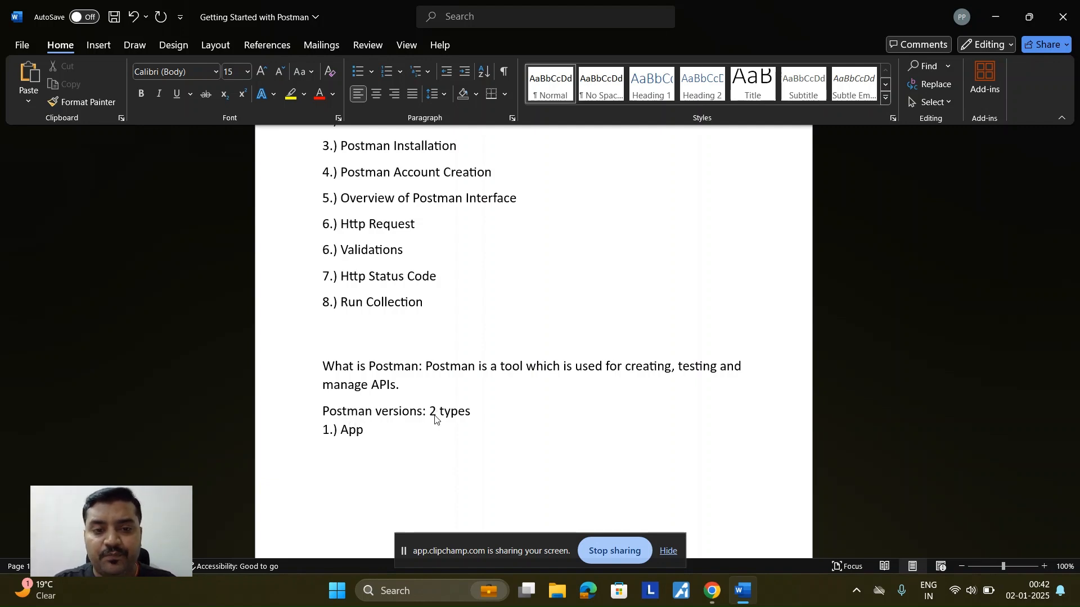
pyautogui.press('Return')
pyautogui.write('2.) ')
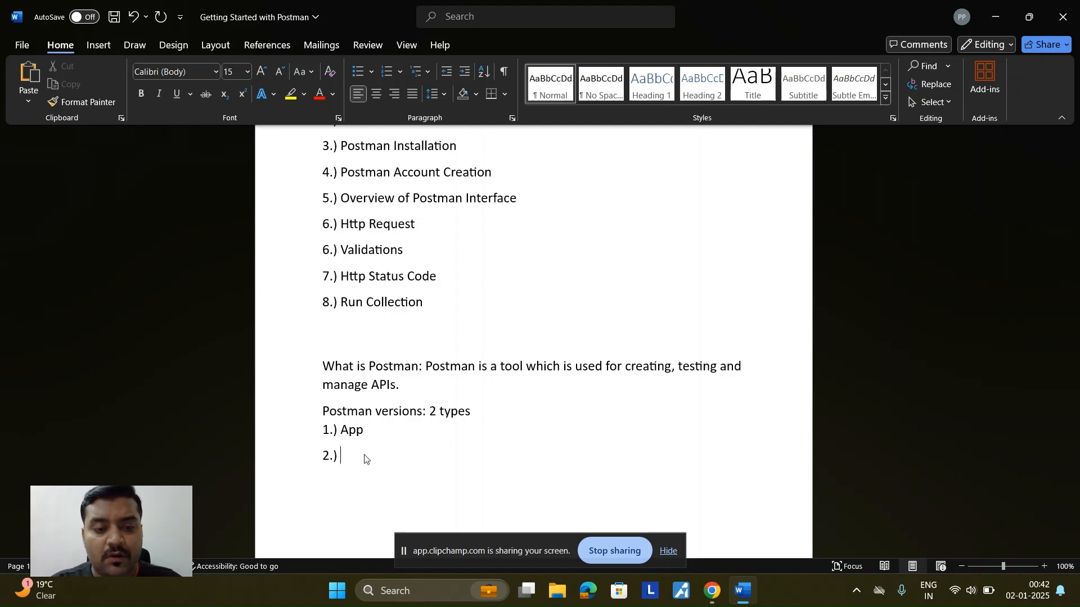
pyautogui.write('web')
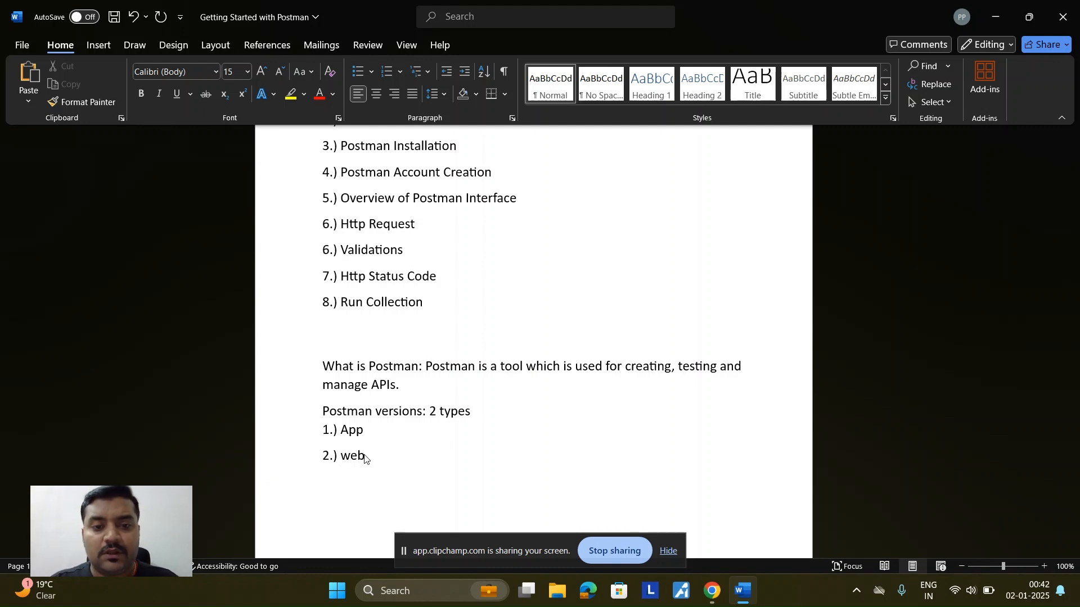
pyautogui.moveTo(371, 458); pyautogui.dragTo(340, 458)
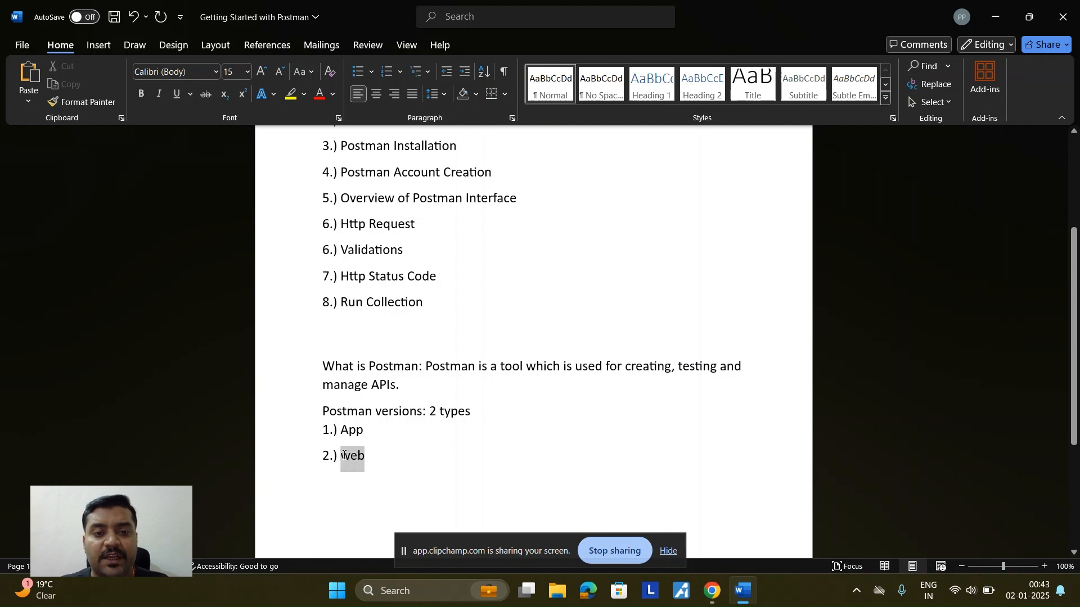
pyautogui.click(379, 464)
pyautogui.moveTo(371, 431); pyautogui.dragTo(342, 430)
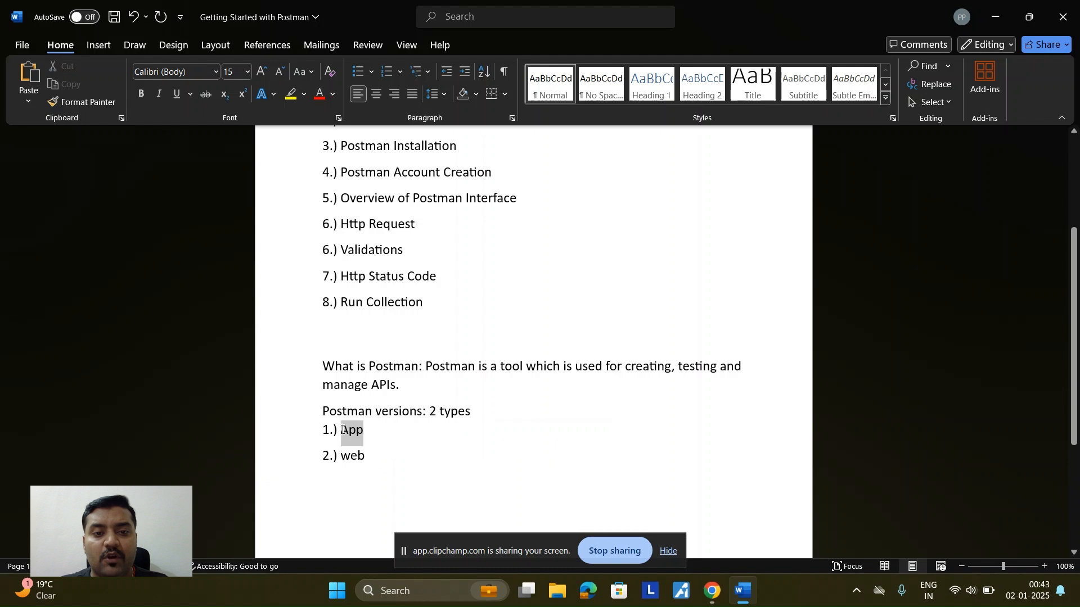
pyautogui.click(371, 458)
pyautogui.moveTo(371, 459); pyautogui.dragTo(341, 458)
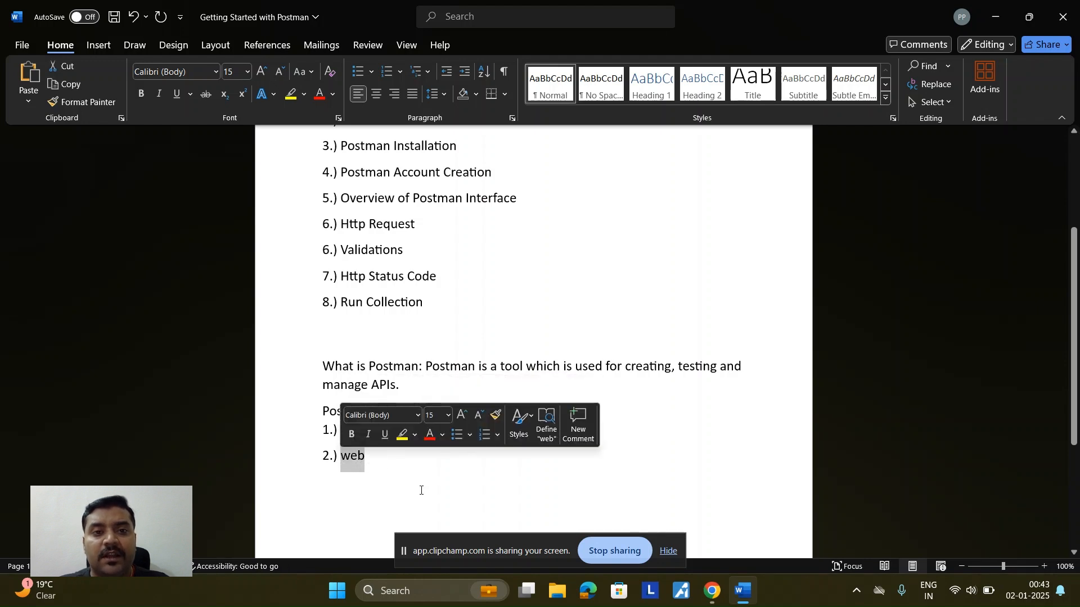
# Step: Paste the 'Postman Installation' agenda item on the line below web
pyautogui.moveTo(458, 146); pyautogui.dragTo(349, 145)
pyautogui.hotkey('ctrl', 'c')
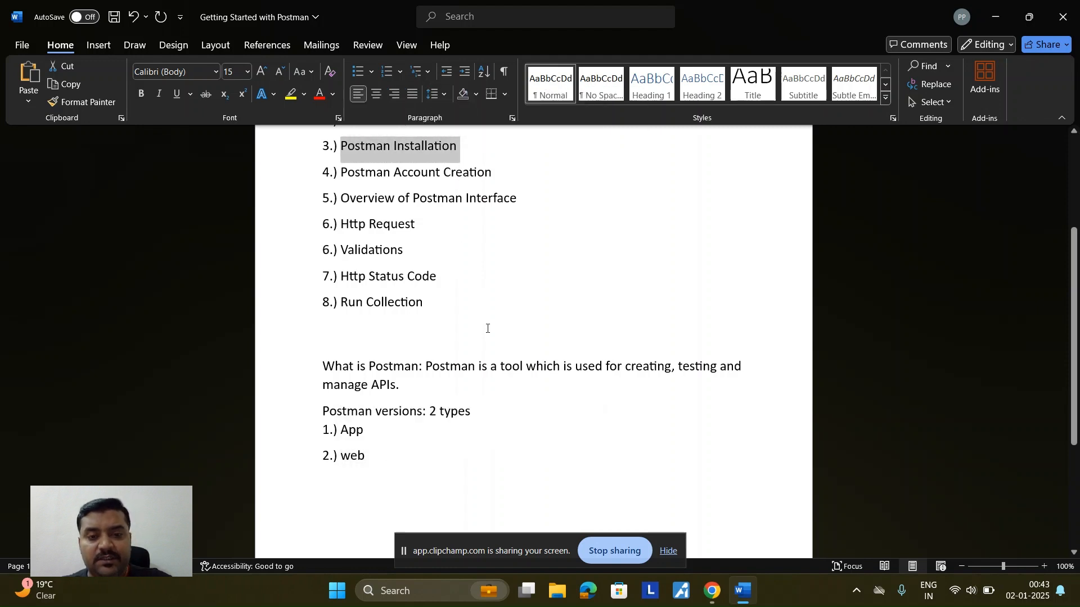
pyautogui.click(340, 493)
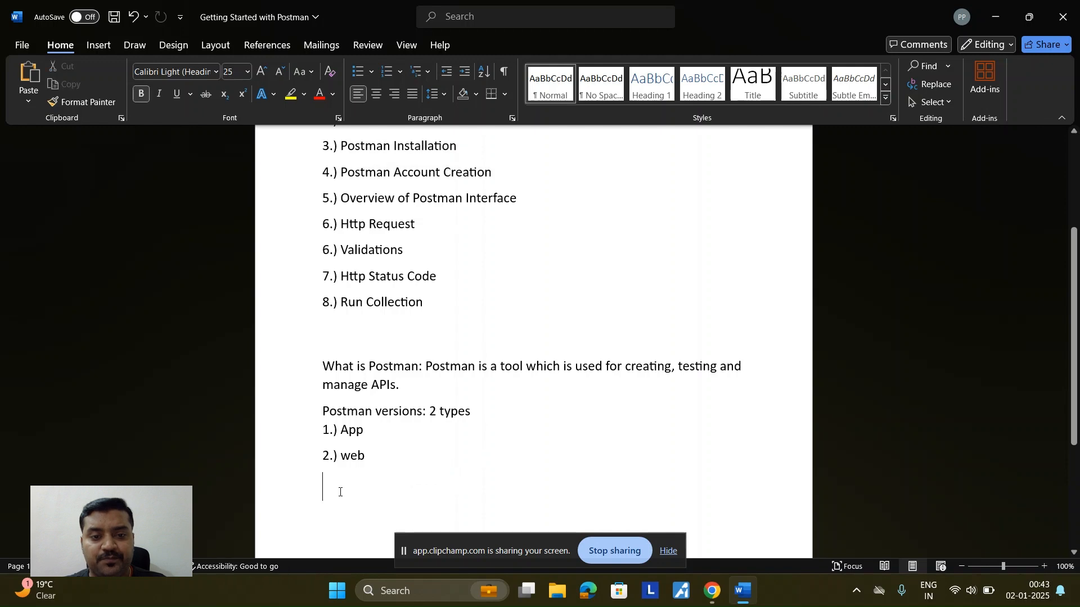
pyautogui.hotkey('ctrl', 'v')
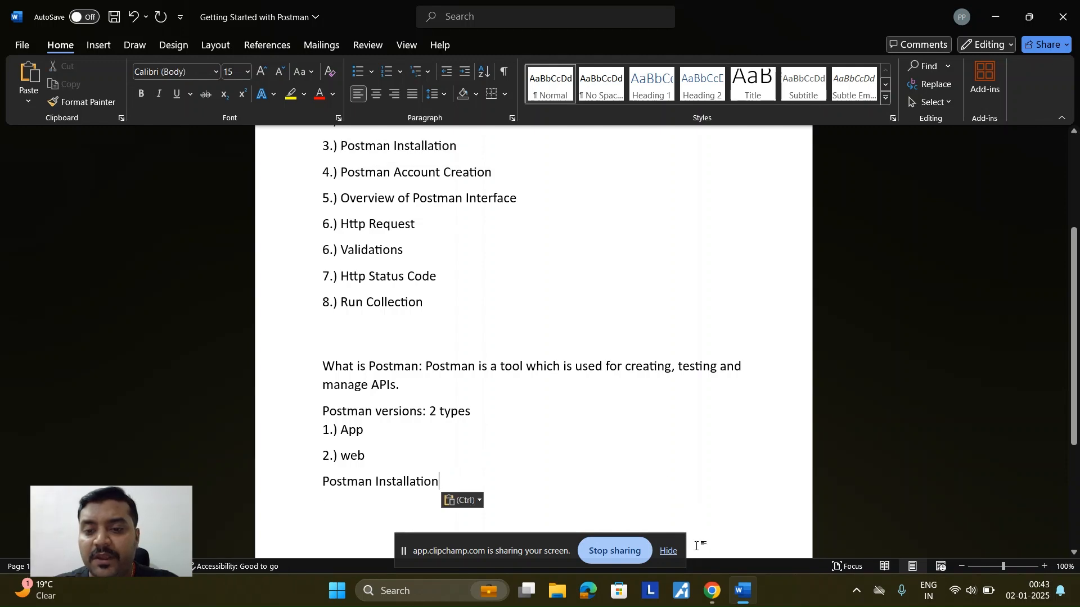
# Step: Bring Chrome forward and go to postman.com in a new tab by typing 'post'
pyautogui.moveTo(709, 594)
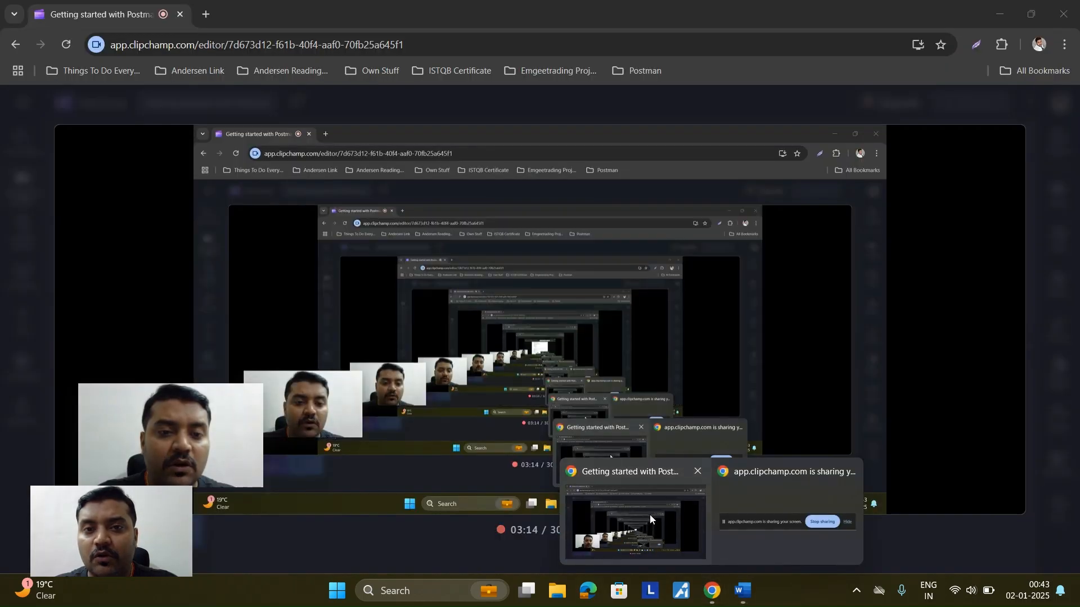
pyautogui.click(650, 515)
pyautogui.click(205, 14)
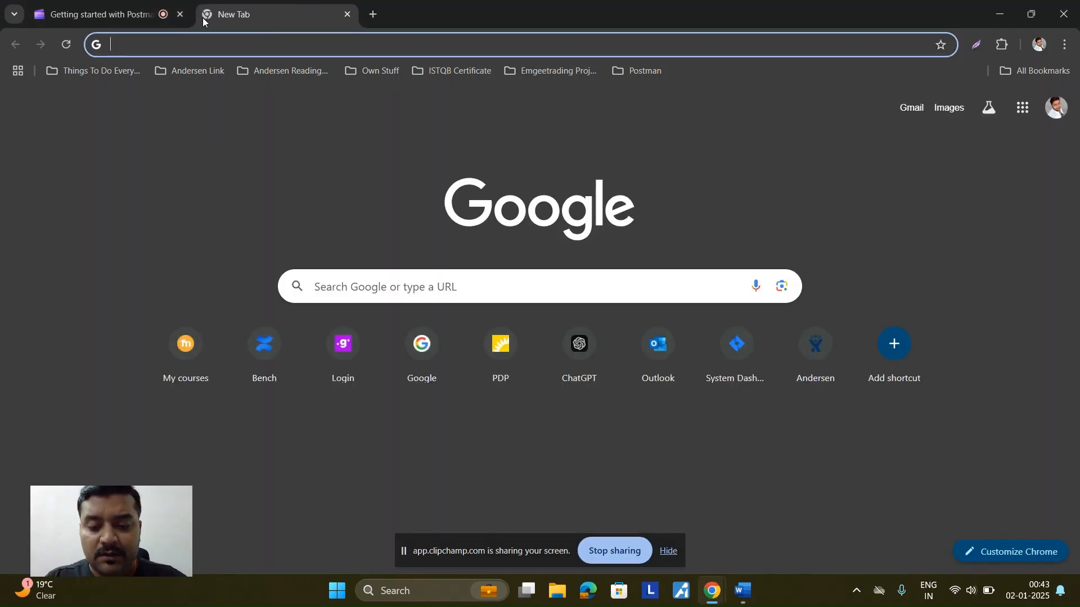
pyautogui.write('post')
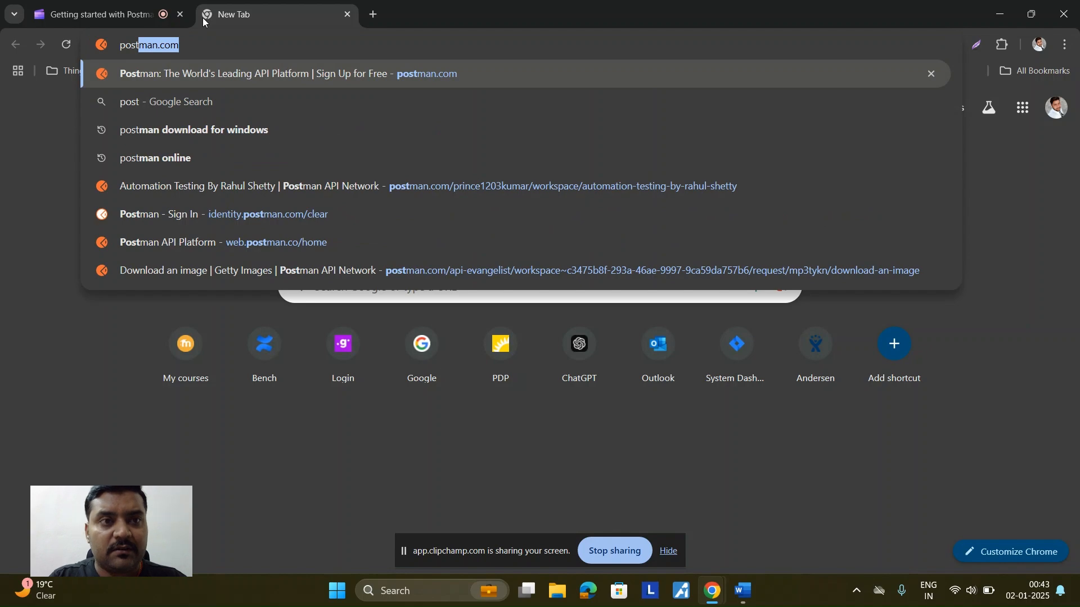
pyautogui.press('Return')
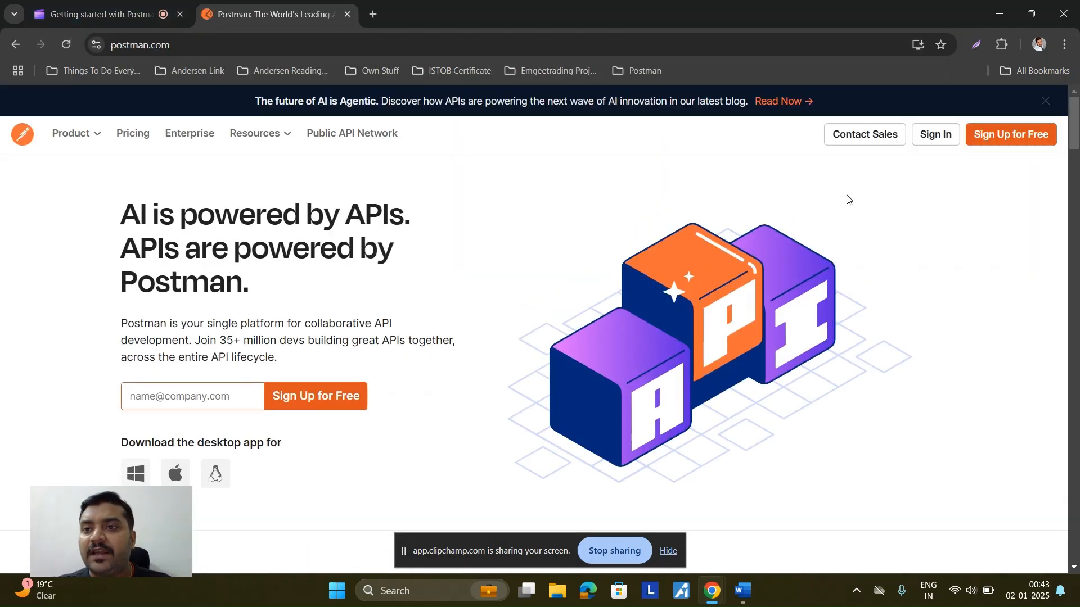
# Step: Sign in on postman.com using the listed Google account
pyautogui.click(935, 135)
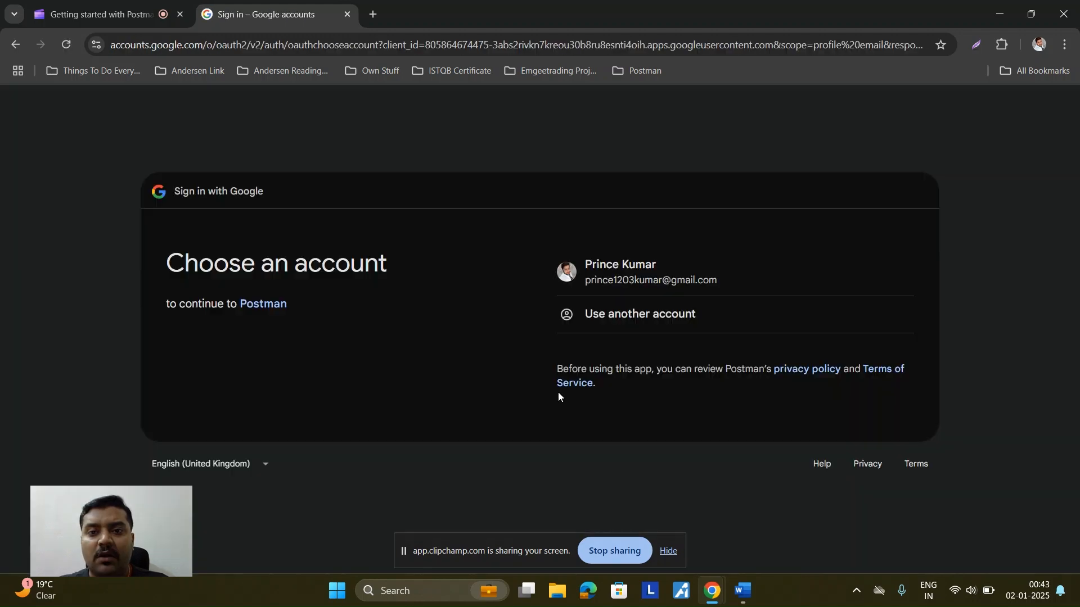
pyautogui.click(628, 269)
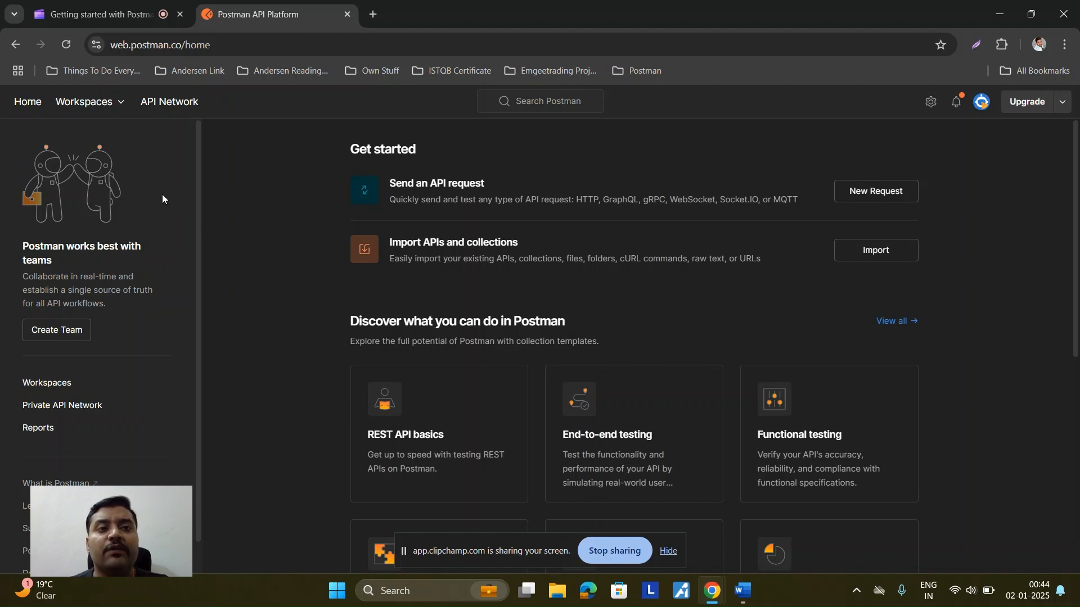
# Step: Go to Workspaces and choose Create Workspace with the Blank workspace template
pyautogui.scroll(-7, 149, 281)
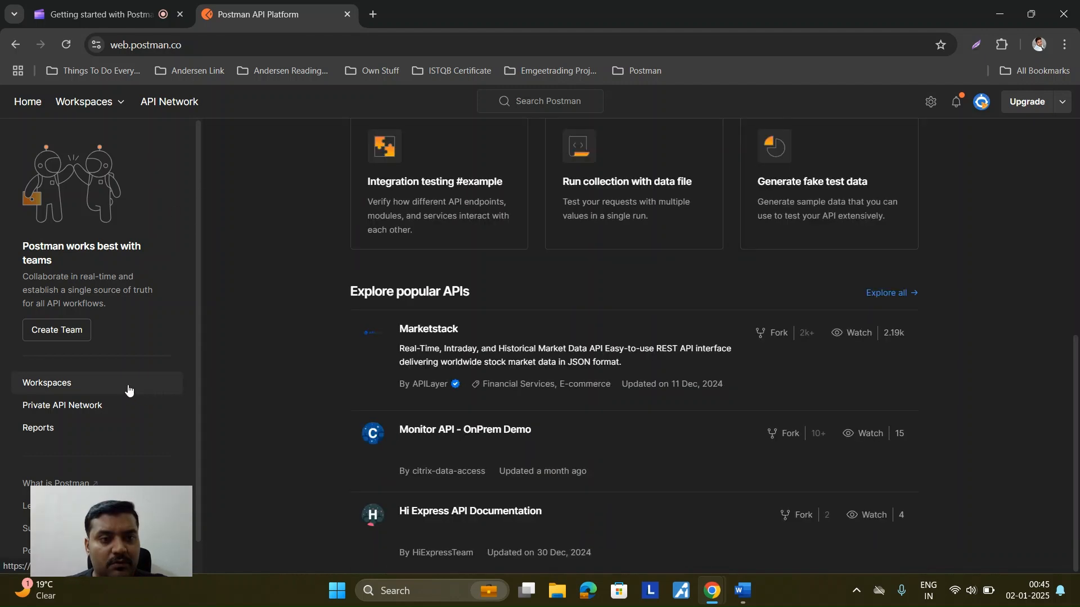
pyautogui.click(129, 385)
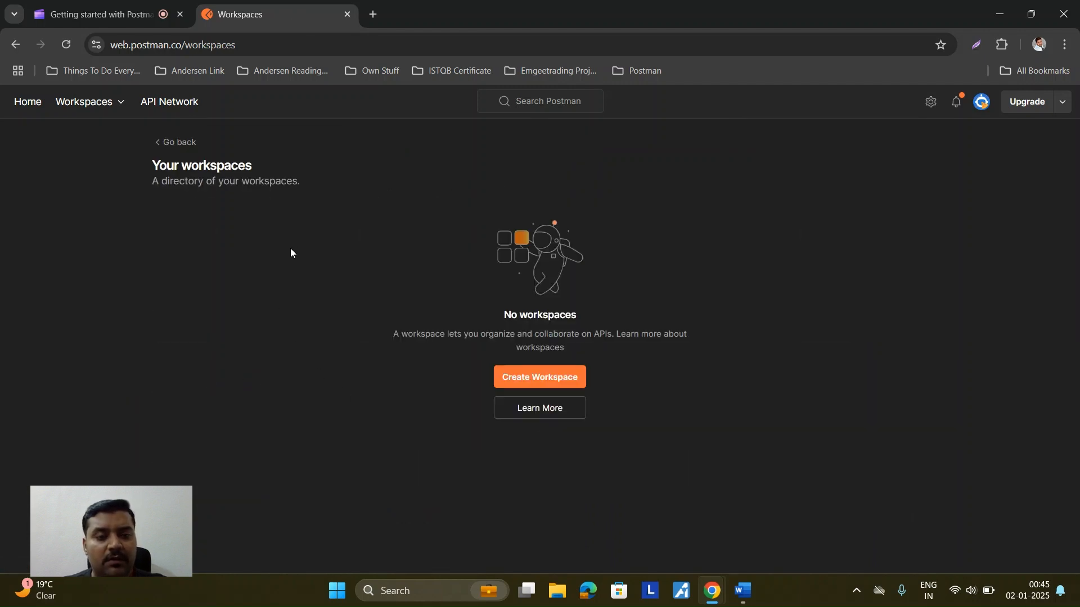
pyautogui.click(547, 379)
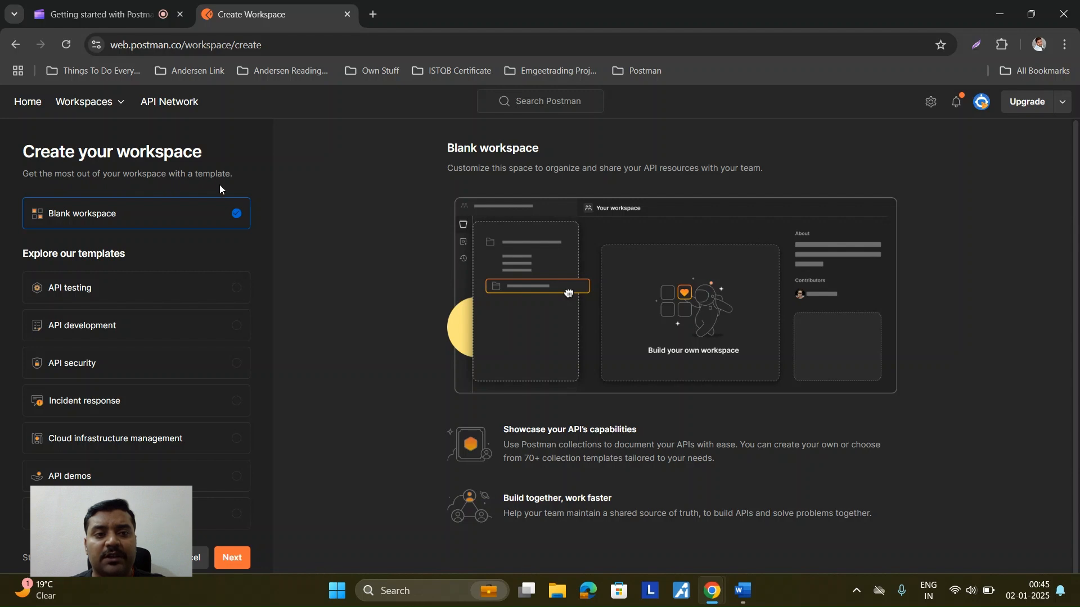
pyautogui.scroll(-1, 212, 334)
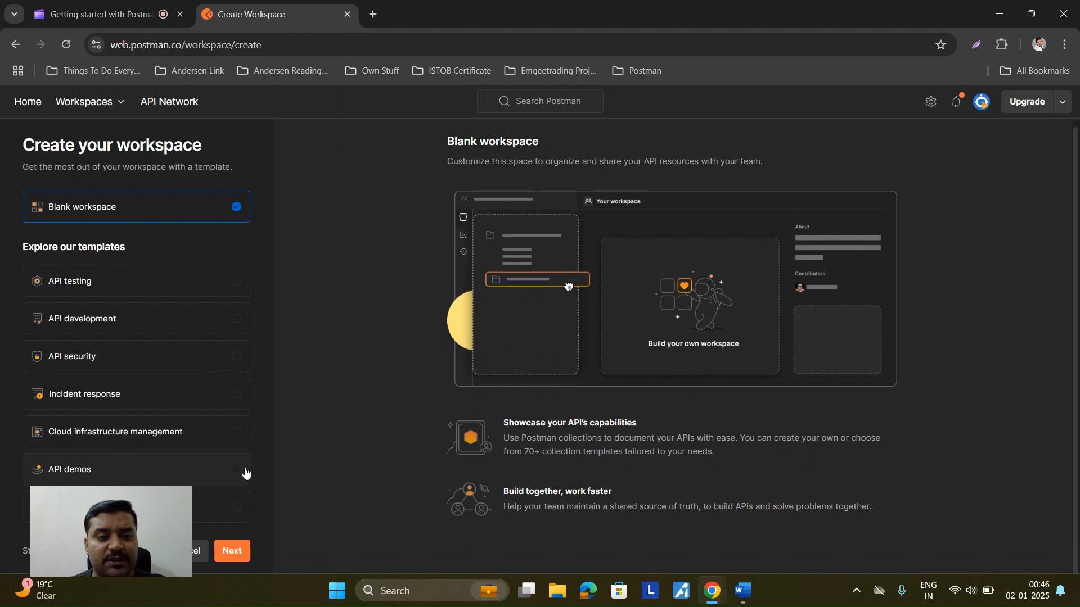
# Step: Name the blank workspace 'My Workspace', set access to Anyone on the internet, and create it
pyautogui.click(230, 552)
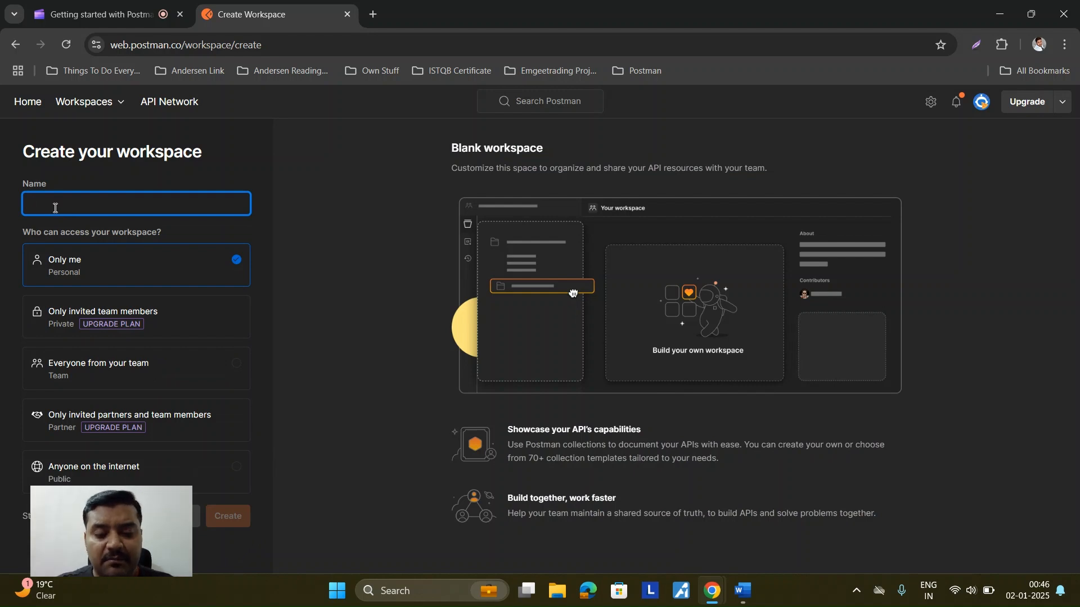
pyautogui.write('my')
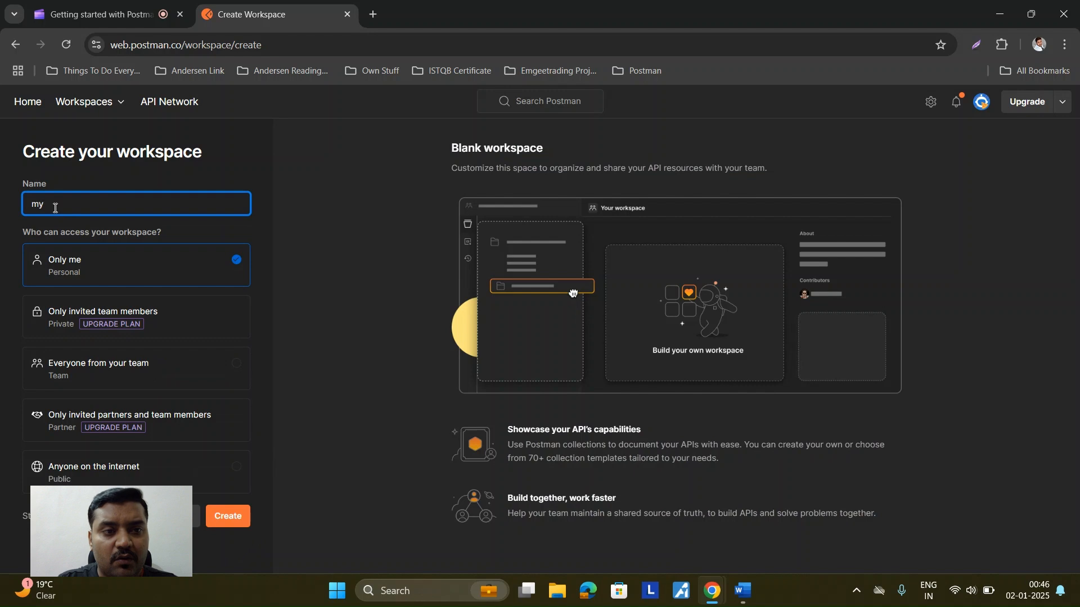
pyautogui.write(' workspace')
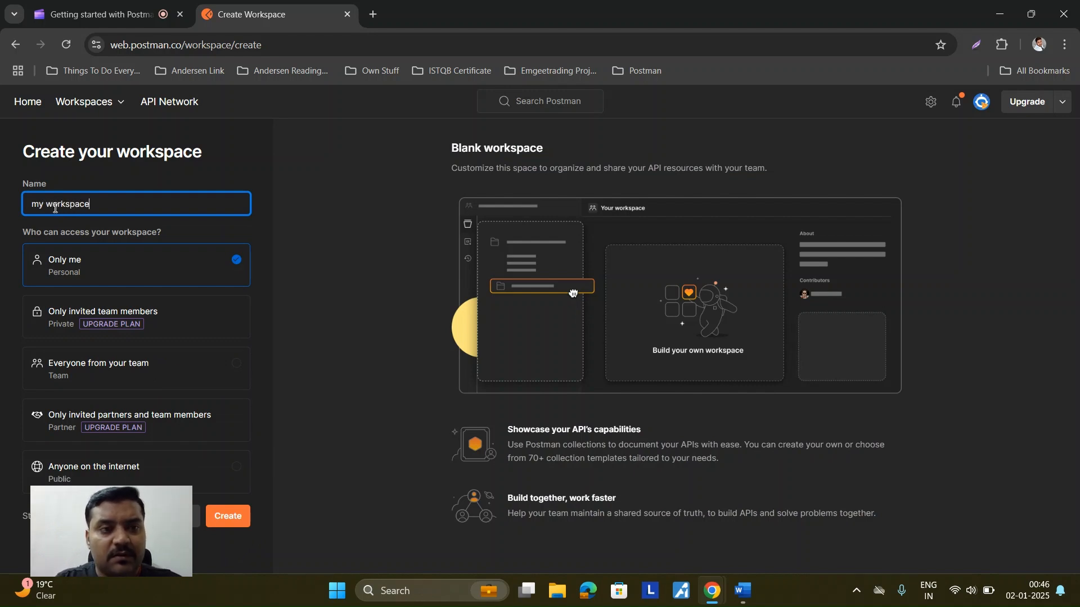
pyautogui.click(38, 205)
pyautogui.press('BackSpace')
pyautogui.write('M')
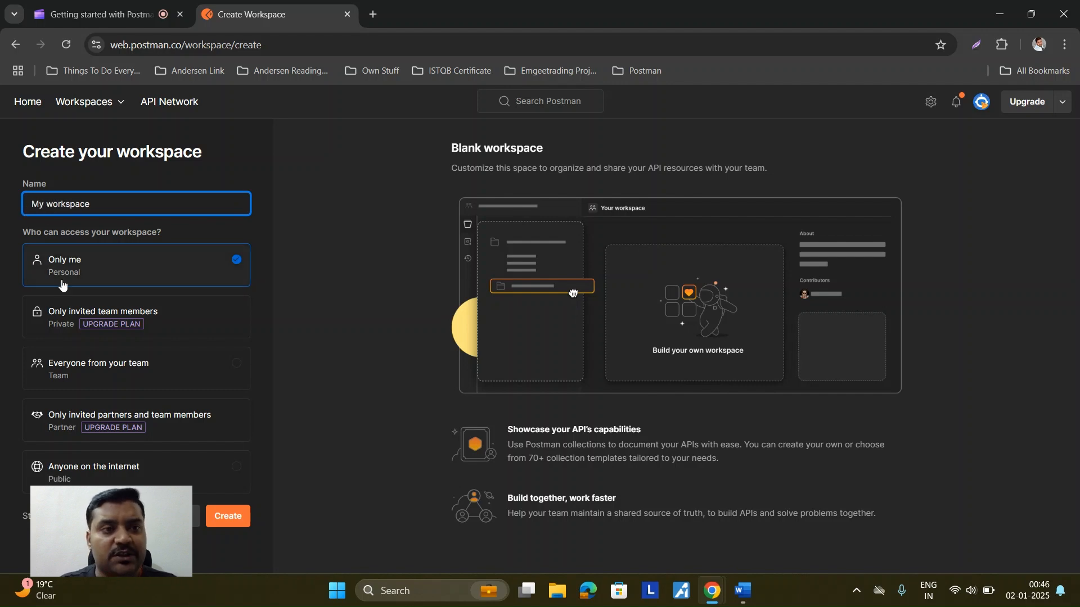
pyautogui.press('BackSpace')
pyautogui.write('W')
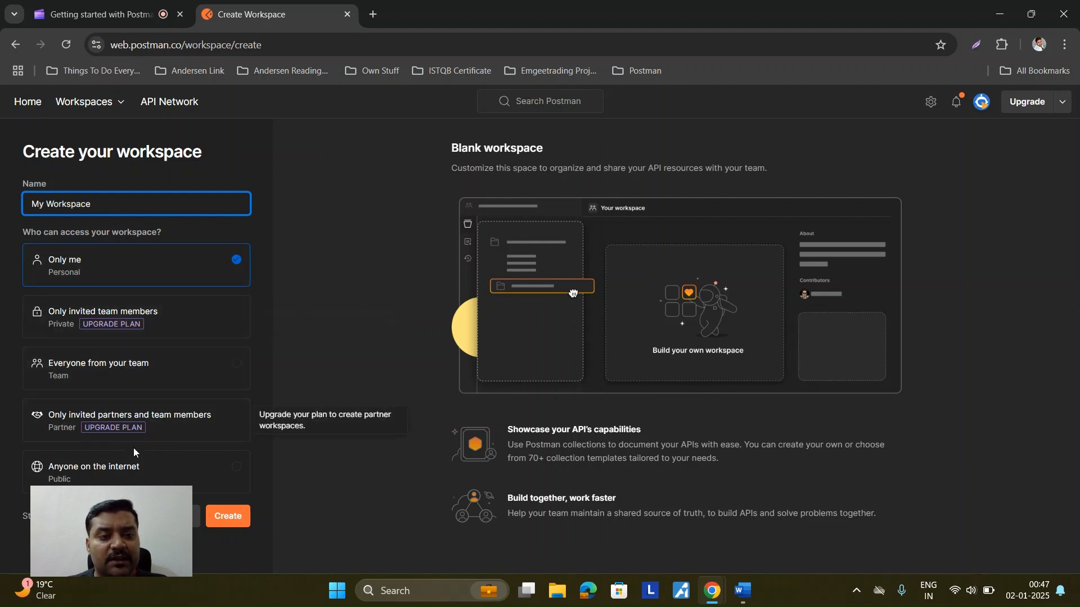
pyautogui.click(133, 474)
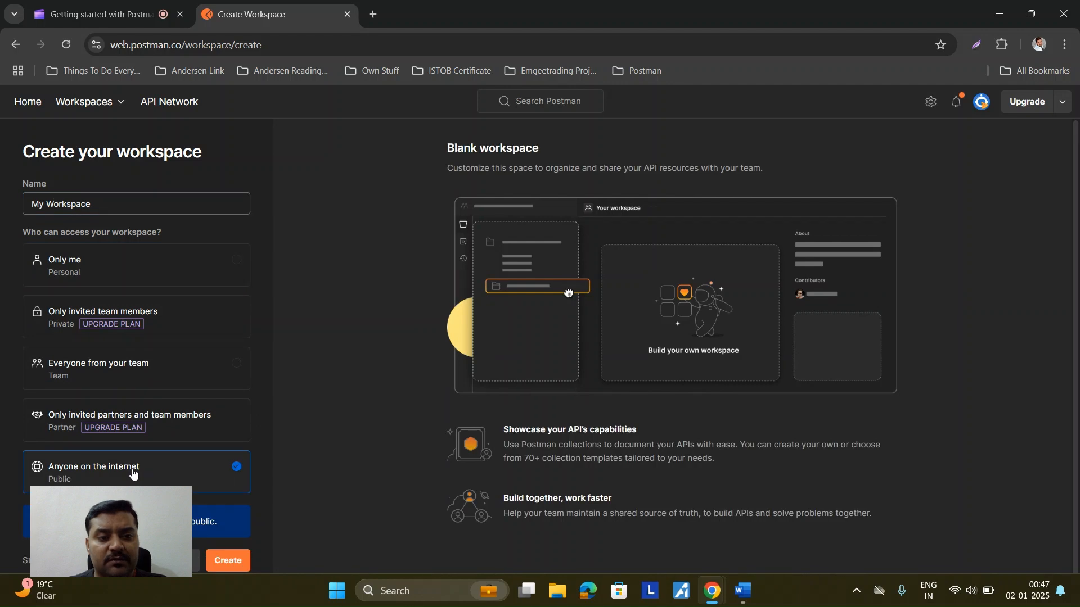
pyautogui.scroll(-1, 133, 474)
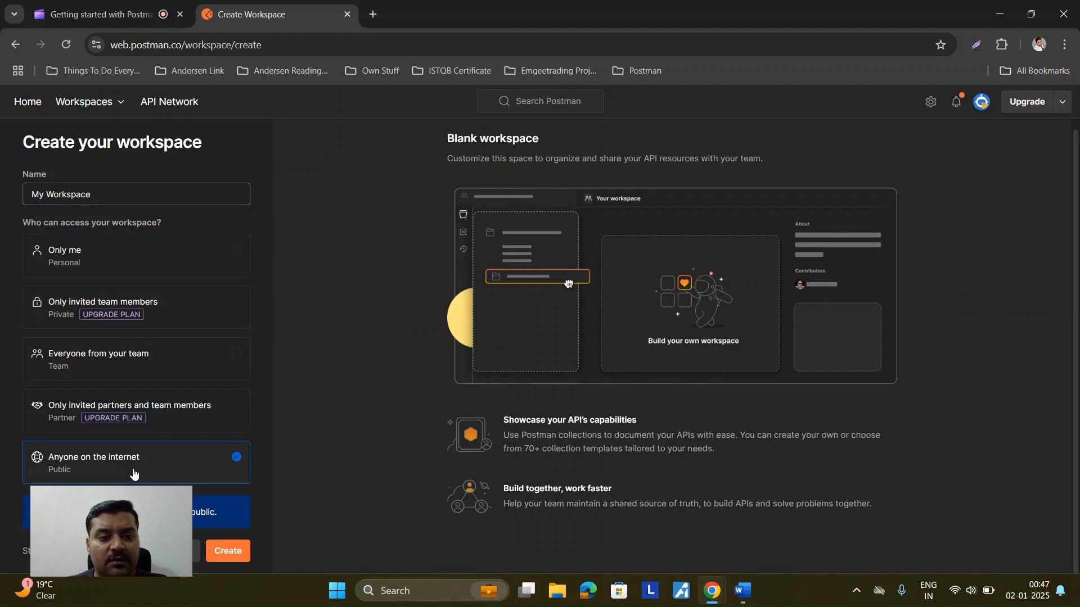
pyautogui.click(228, 554)
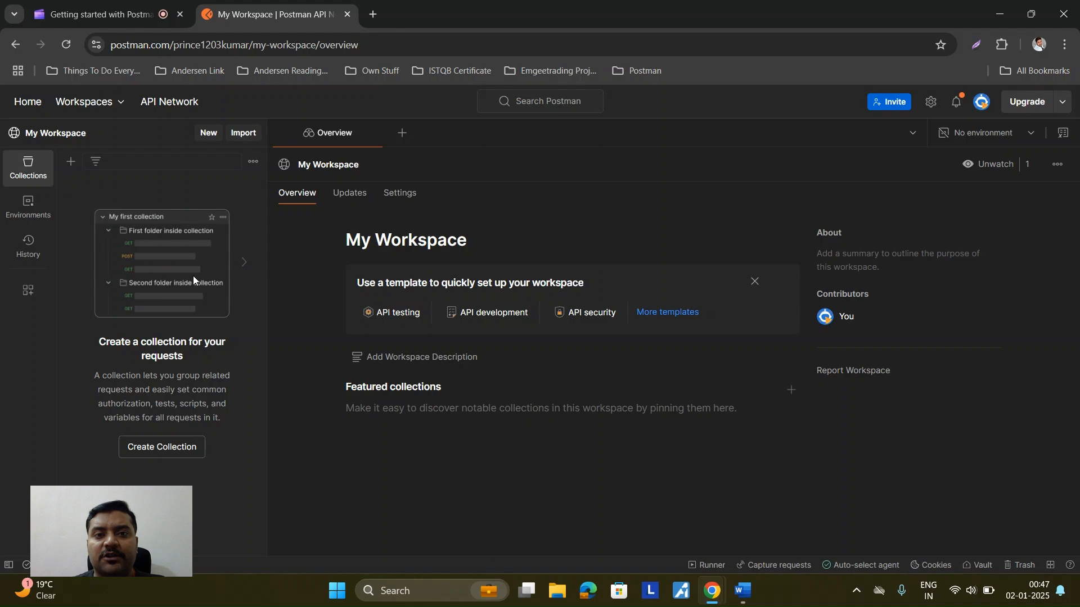
# Step: Review My Workspace's Settings down to the Delete workspace section and back to the top
pyautogui.click(405, 194)
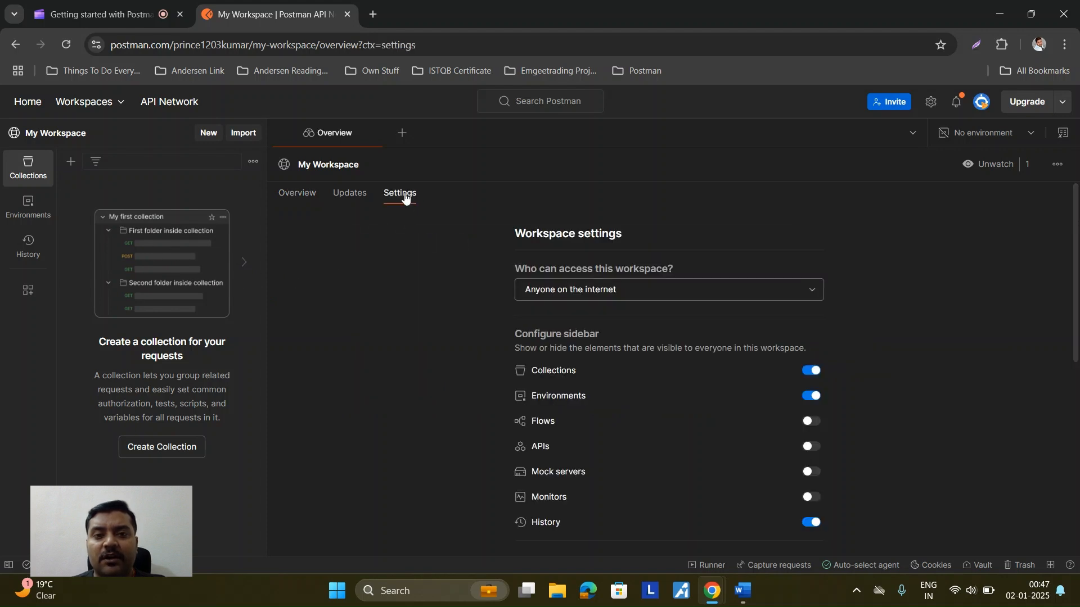
pyautogui.scroll(-5, 628, 411)
pyautogui.scroll(-5, 629, 411)
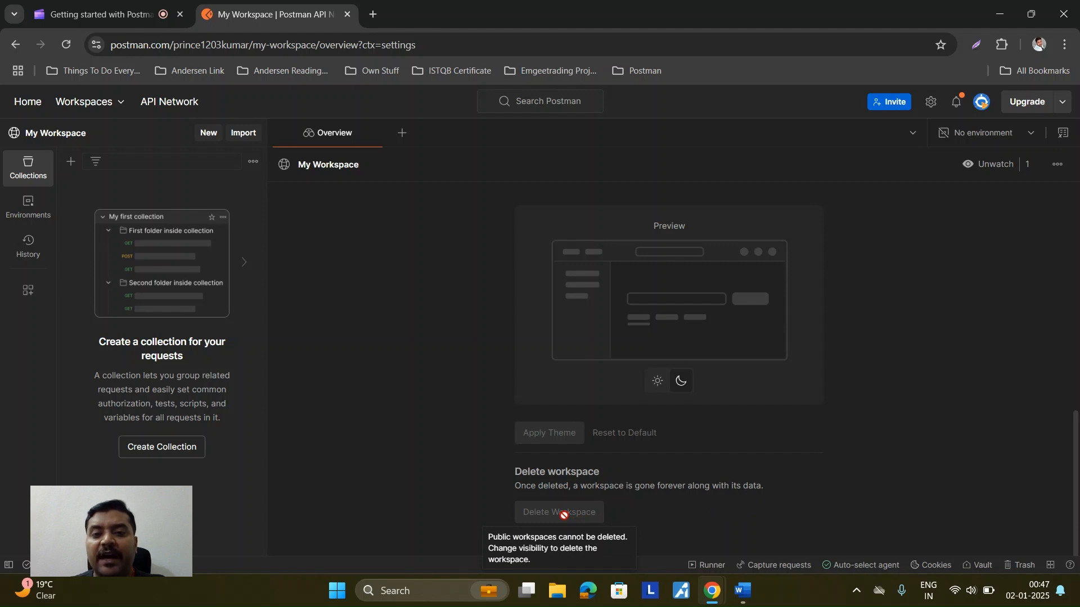
pyautogui.scroll(10, 564, 515)
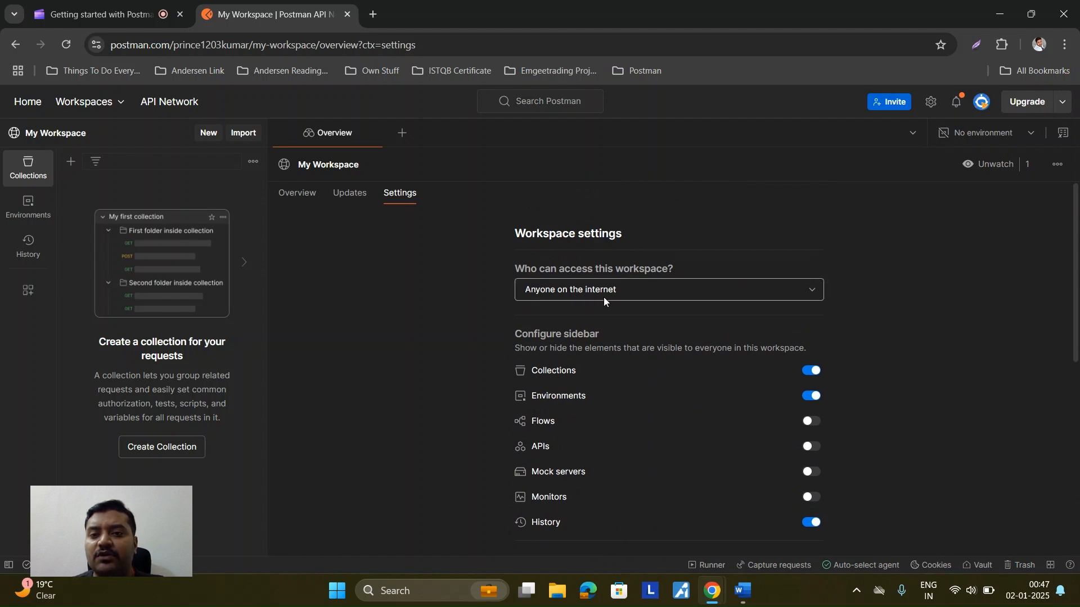
# Step: Set 'Who can access this workspace?' to Only me and update
pyautogui.click(814, 293)
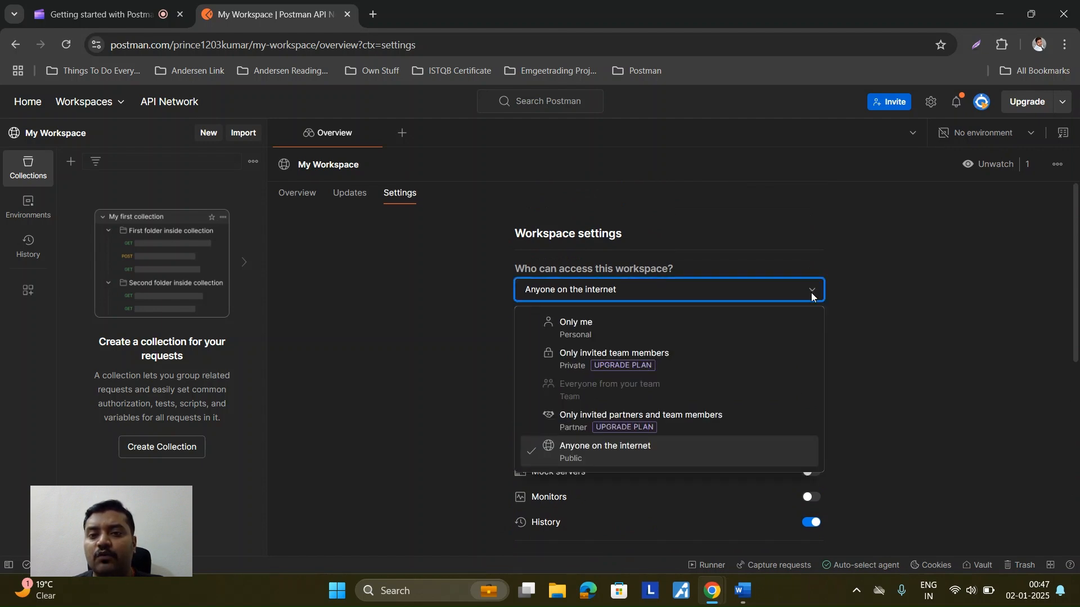
pyautogui.click(622, 322)
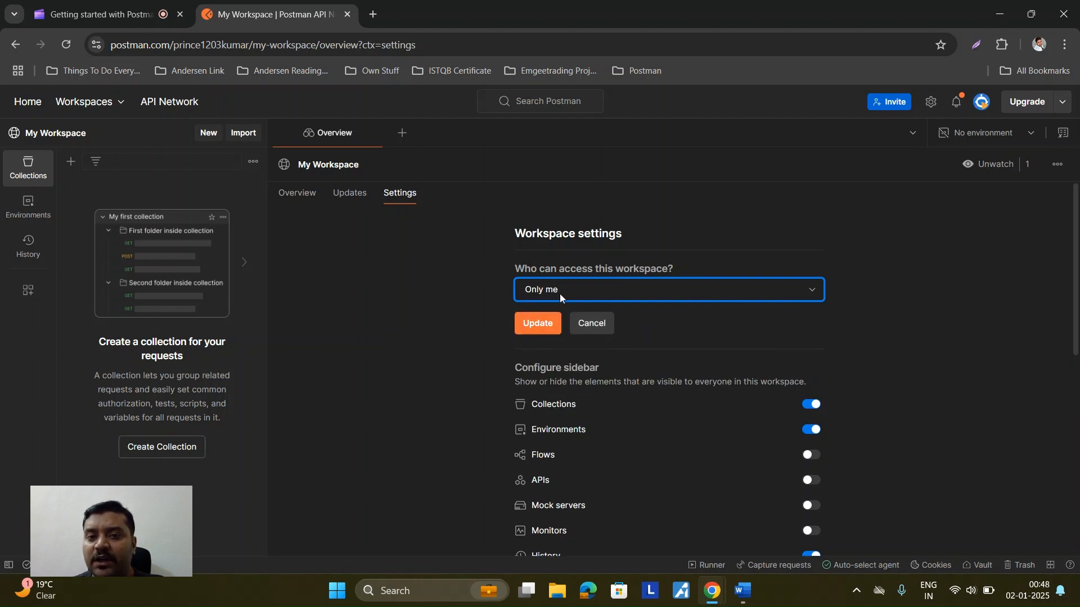
pyautogui.click(536, 326)
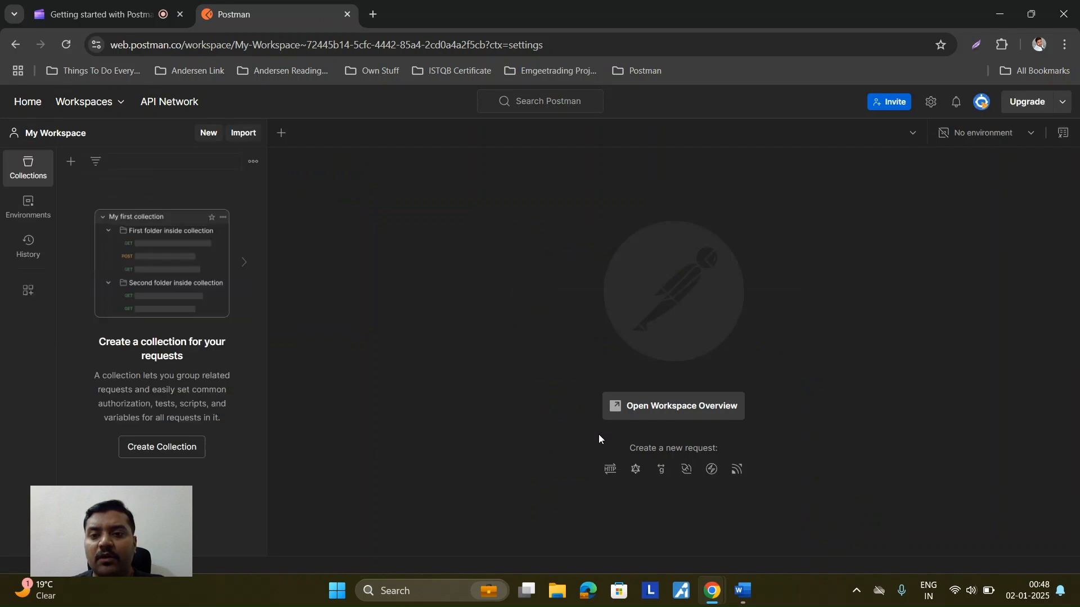
# Step: From the workspace Settings, start Delete Workspace and type 'My Workspace' as confirmation
pyautogui.click(686, 408)
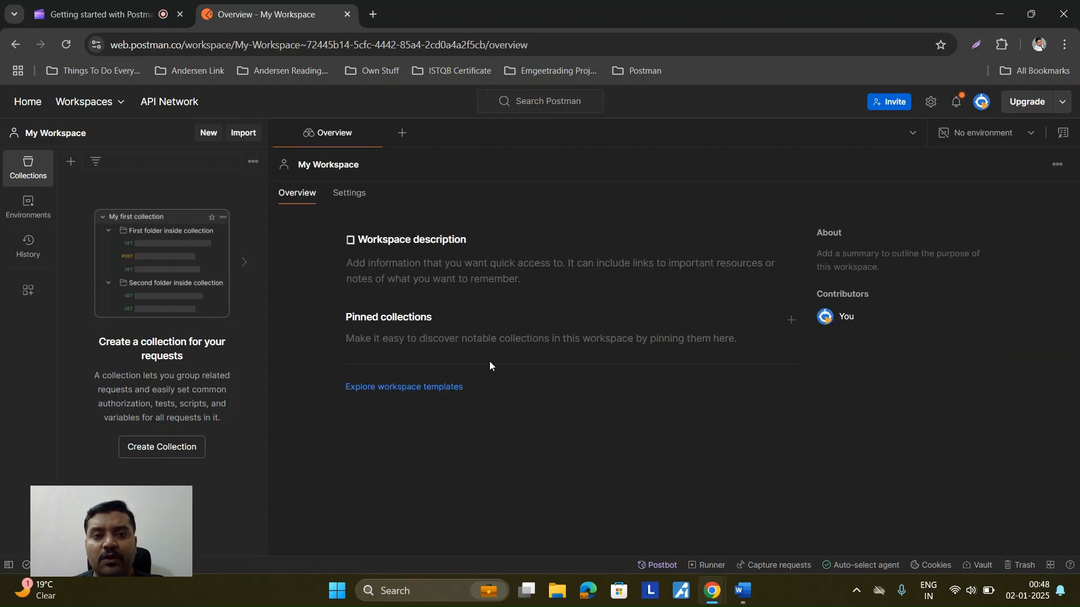
pyautogui.click(351, 195)
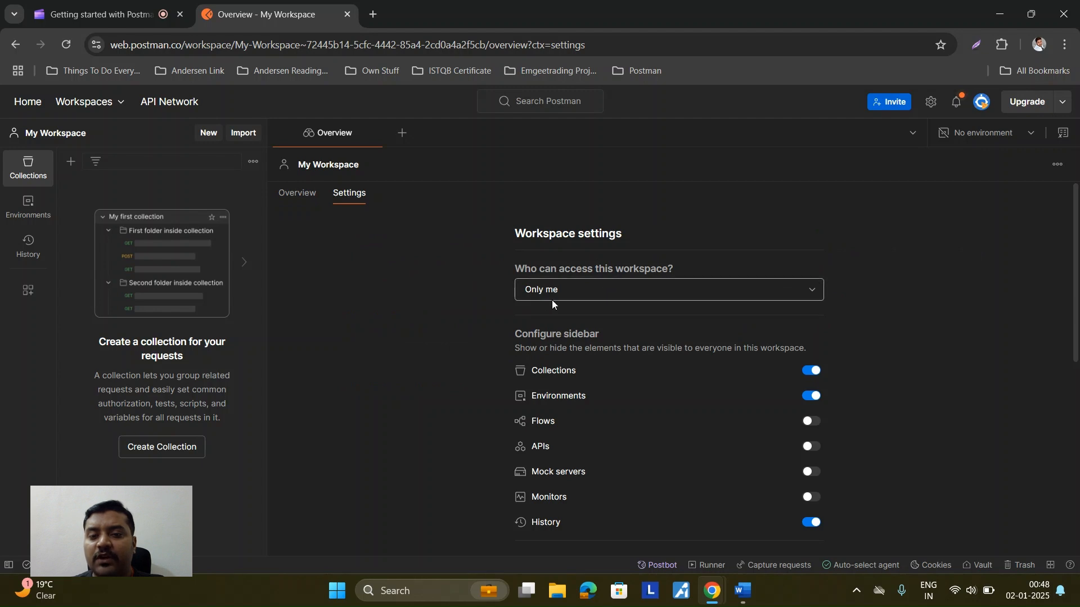
pyautogui.scroll(-10, 604, 389)
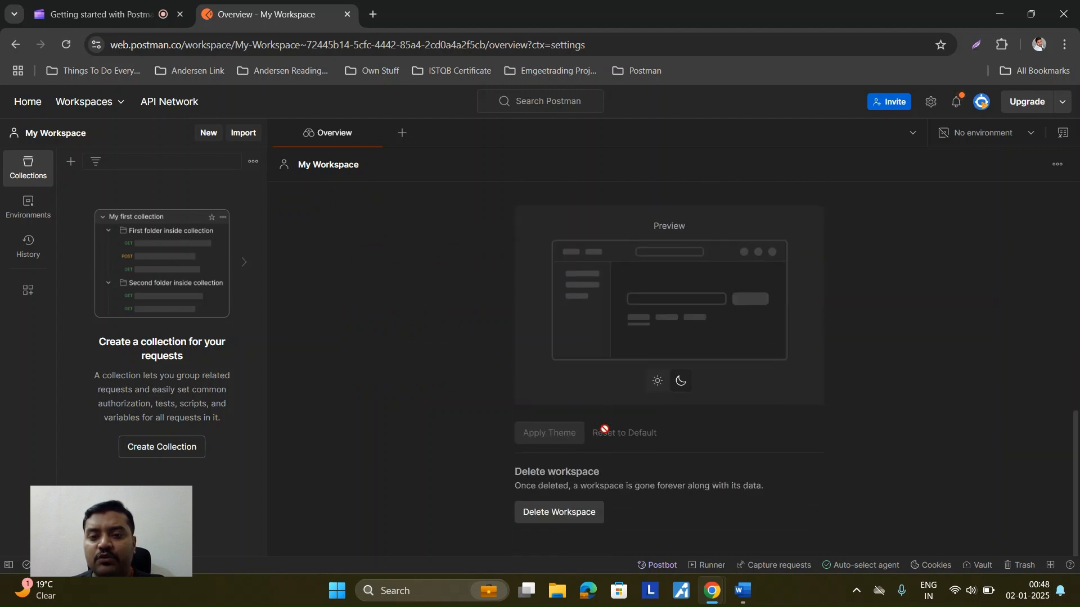
pyautogui.click(563, 517)
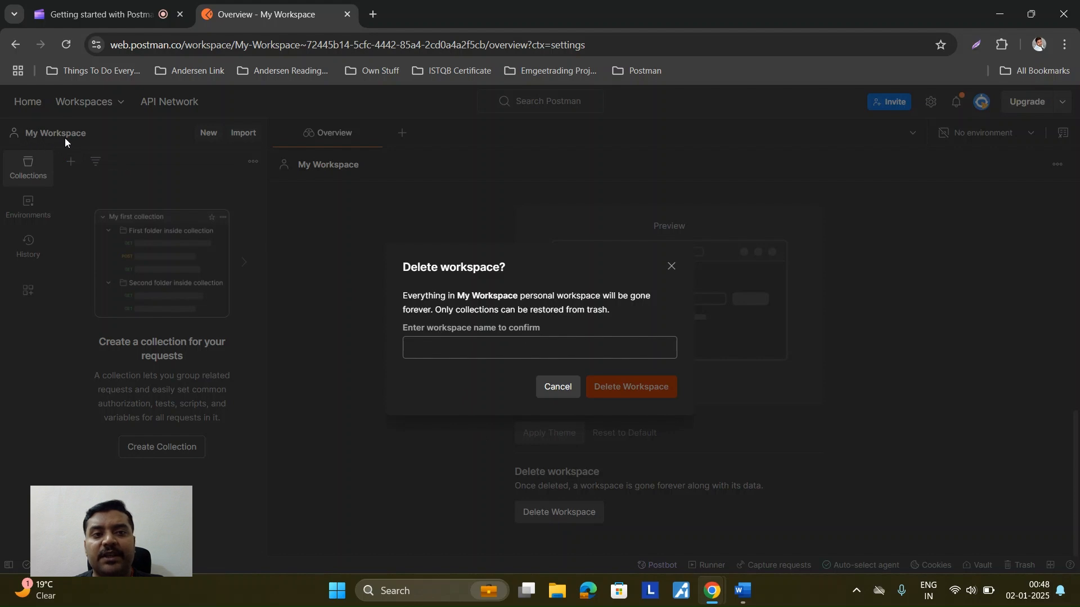
pyautogui.click(414, 350)
pyautogui.write('My')
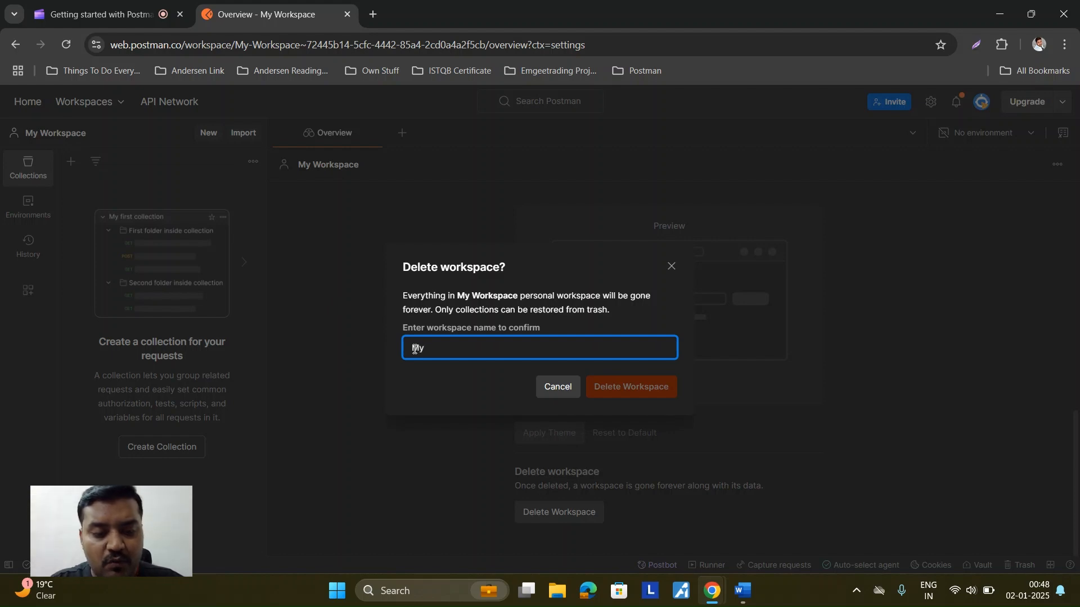
pyautogui.write(' W')
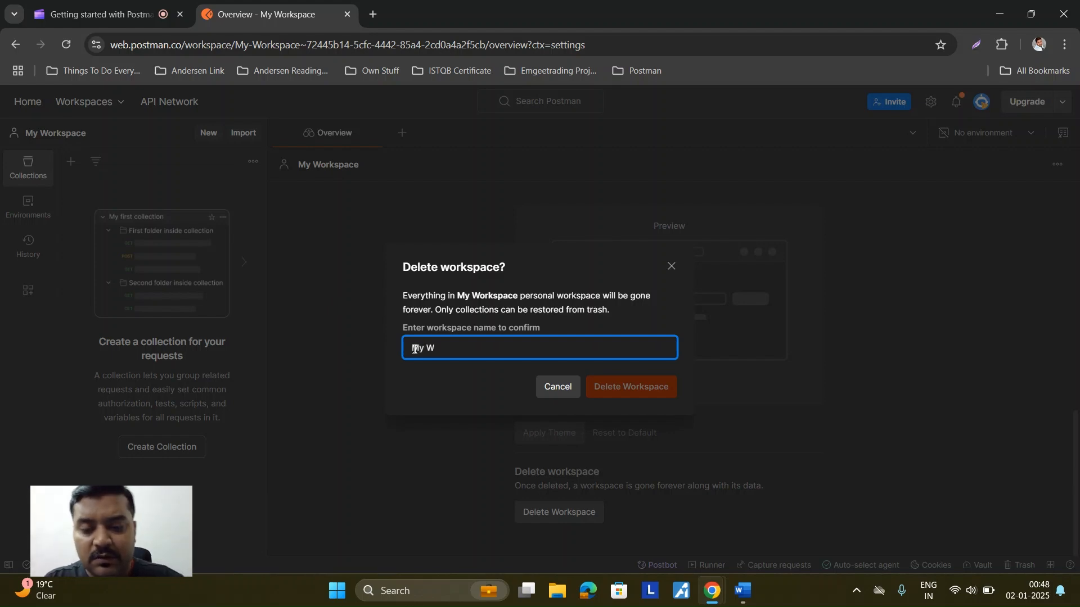
pyautogui.write('orkspace')
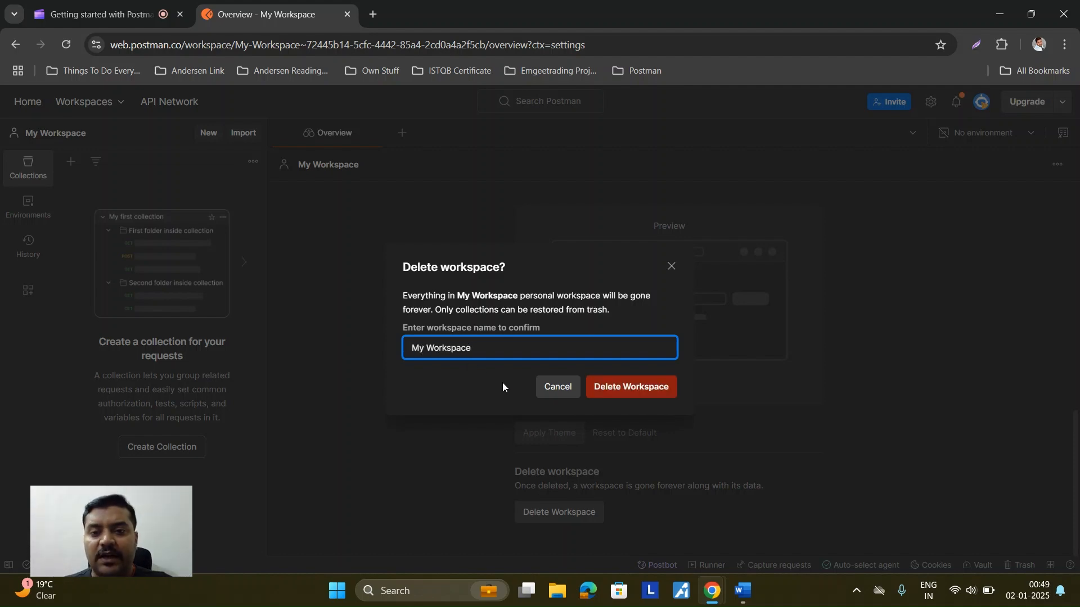
# Step: Confirm deleting My Workspace, then view the now-empty Your workspaces directory
pyautogui.click(630, 392)
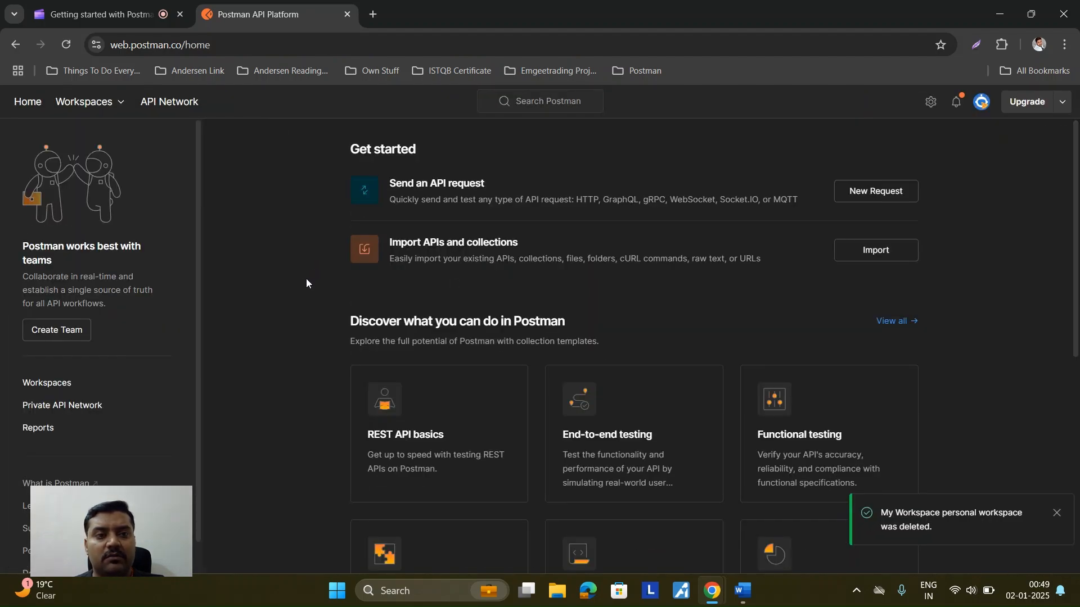
pyautogui.click(120, 103)
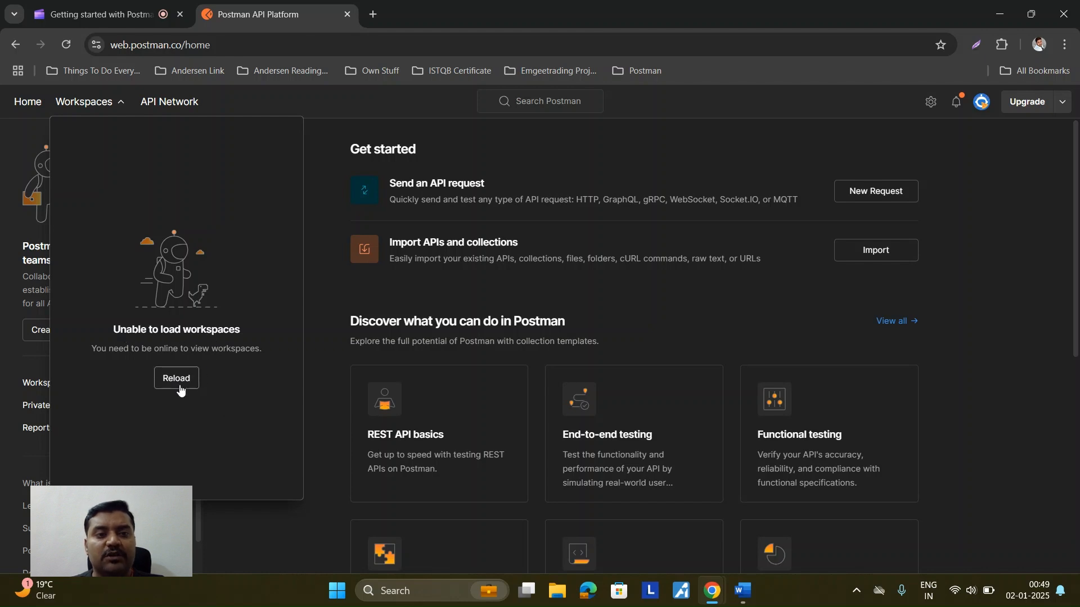
pyautogui.click(321, 344)
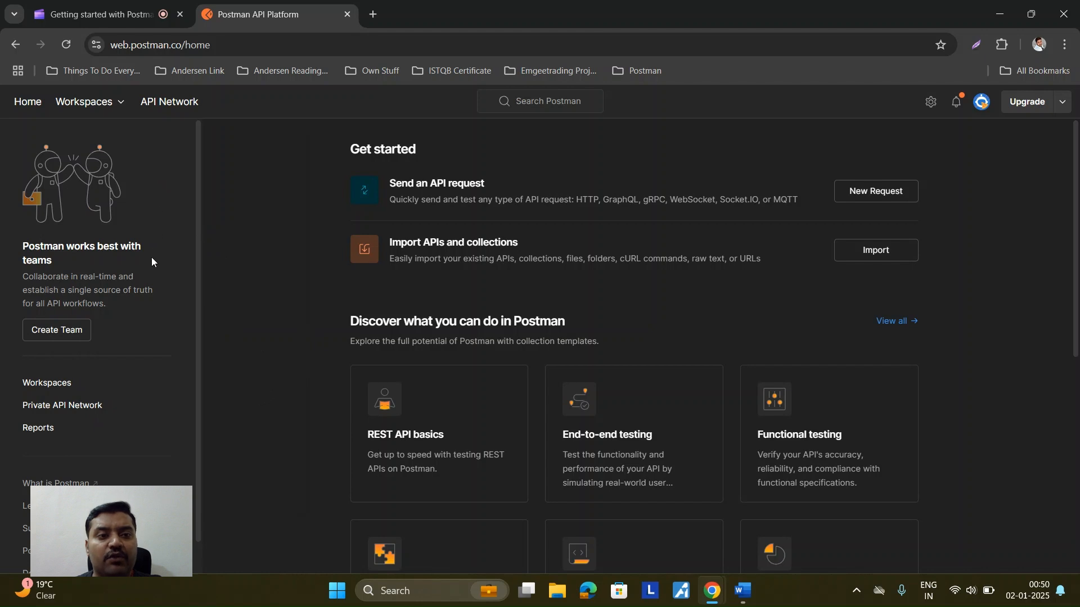
pyautogui.click(62, 385)
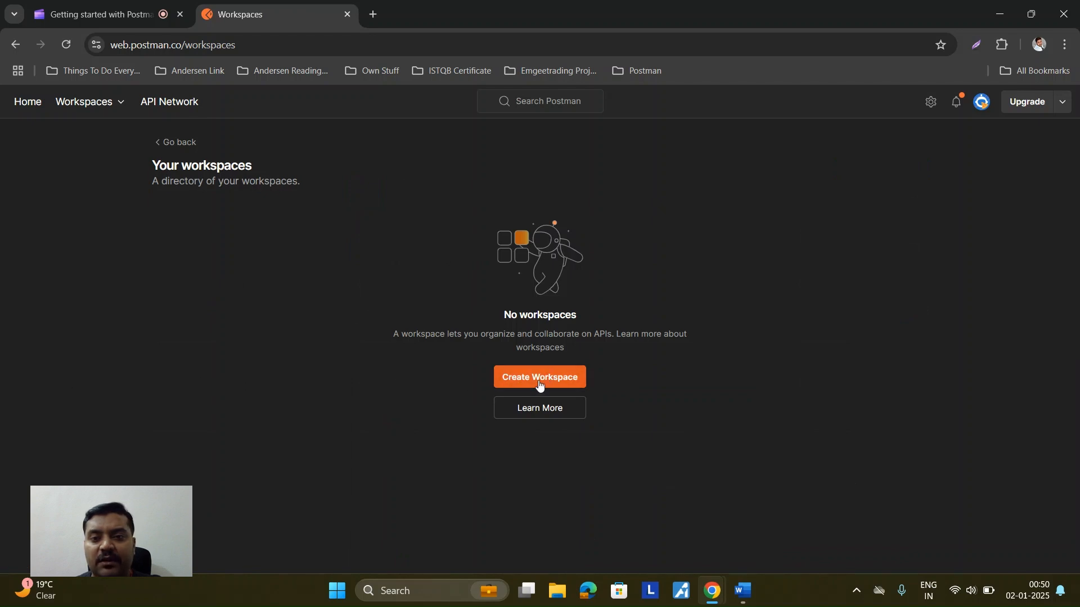
# Step: Create a blank workspace named 'My Workspace' with access set to Anyone on the internet
pyautogui.click(540, 378)
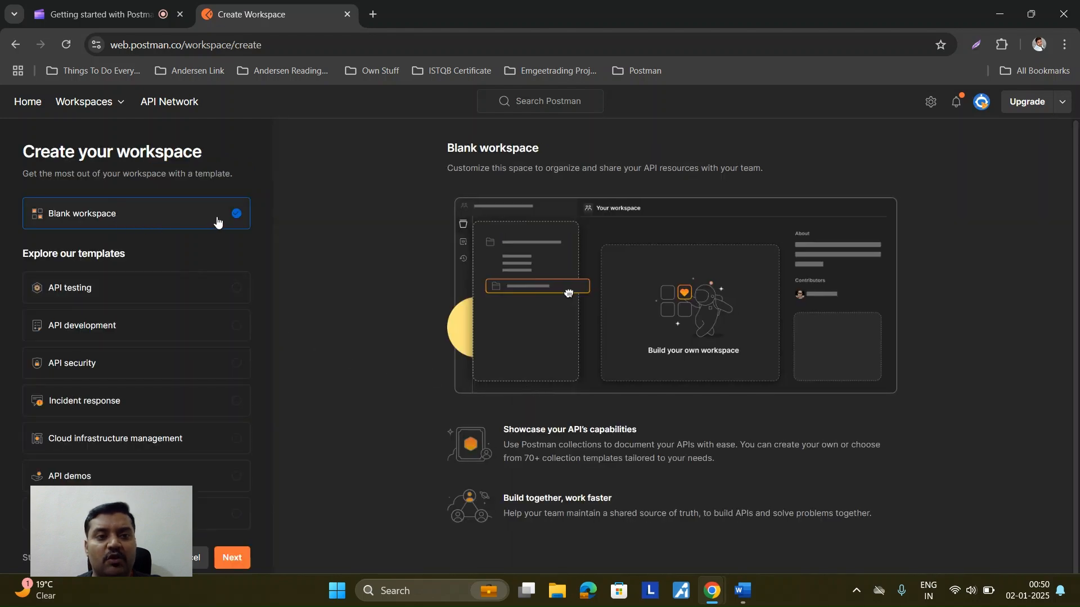
pyautogui.scroll(-1, 184, 321)
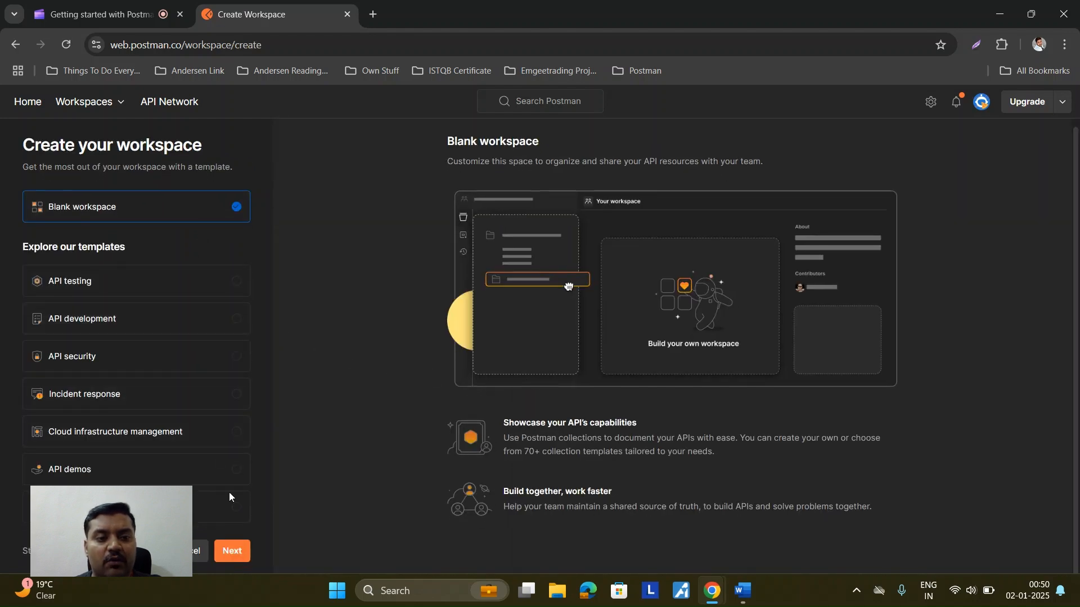
pyautogui.click(235, 552)
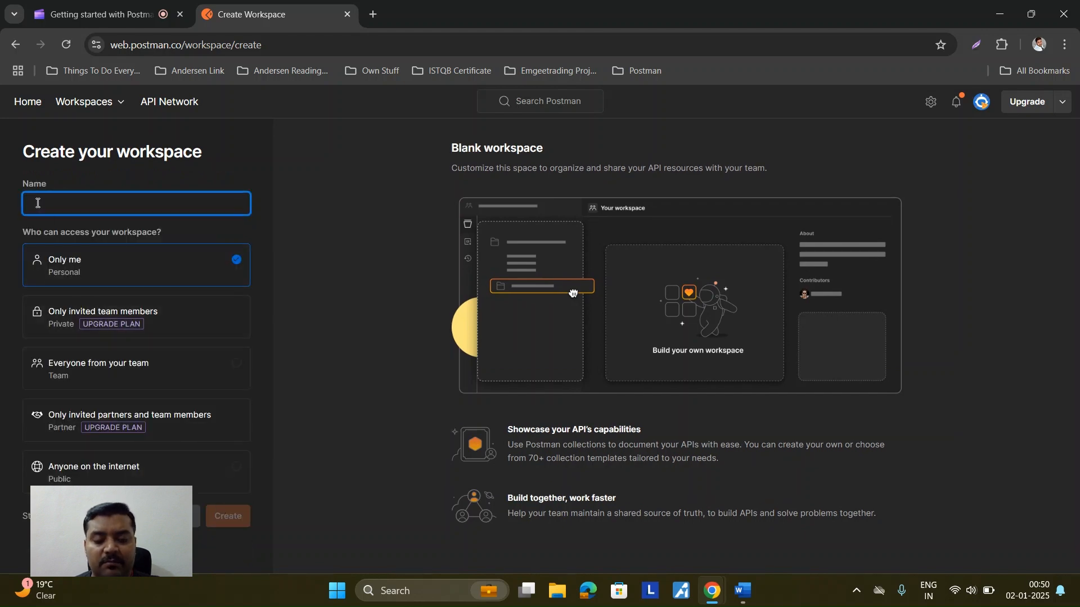
pyautogui.write('M')
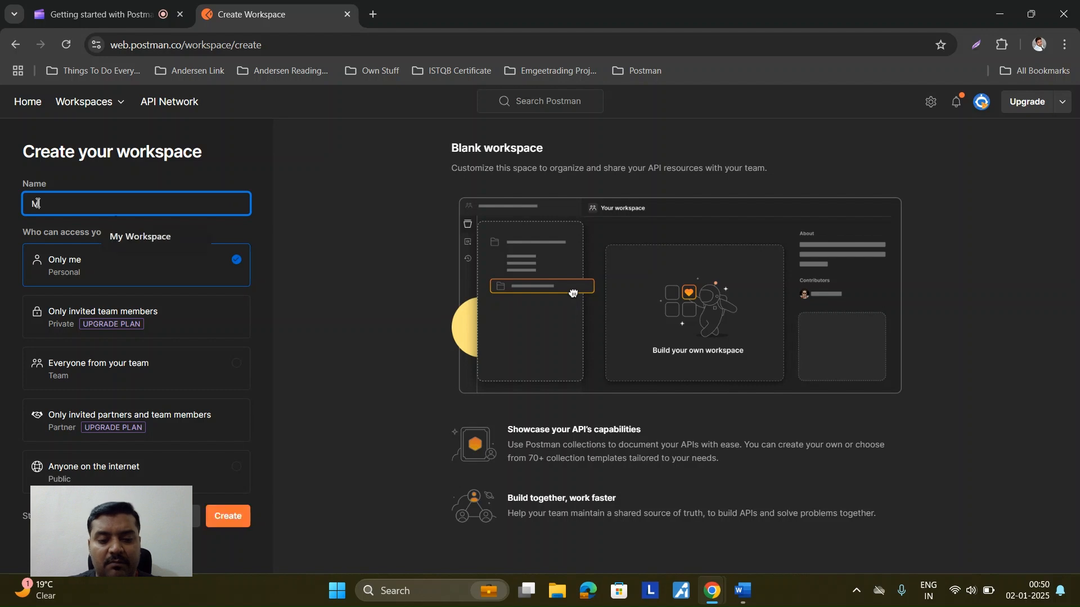
pyautogui.write('y Workspace')
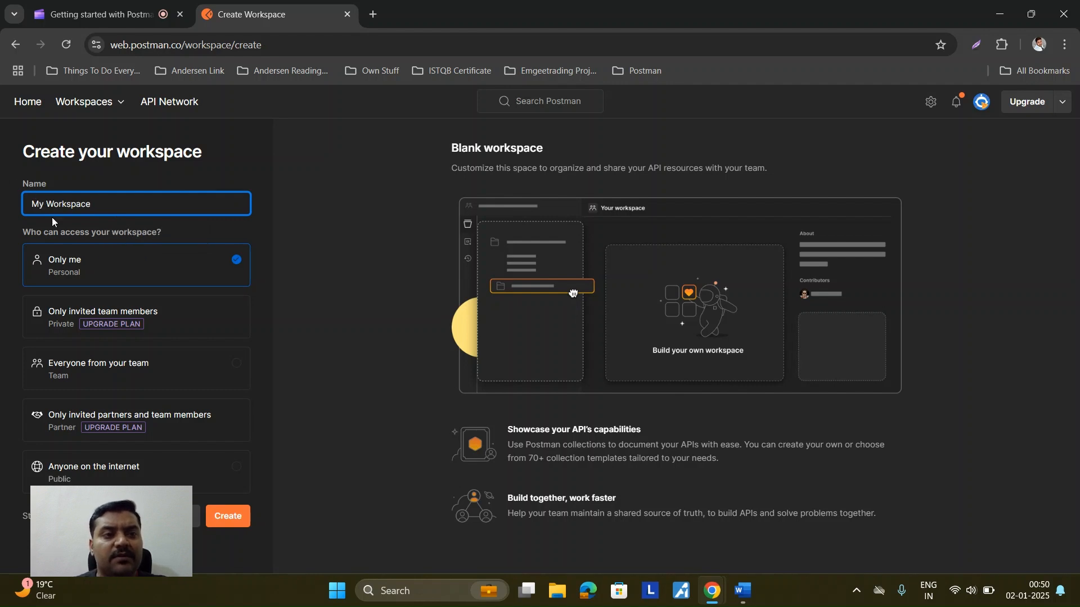
pyautogui.tripleClick(96, 207)
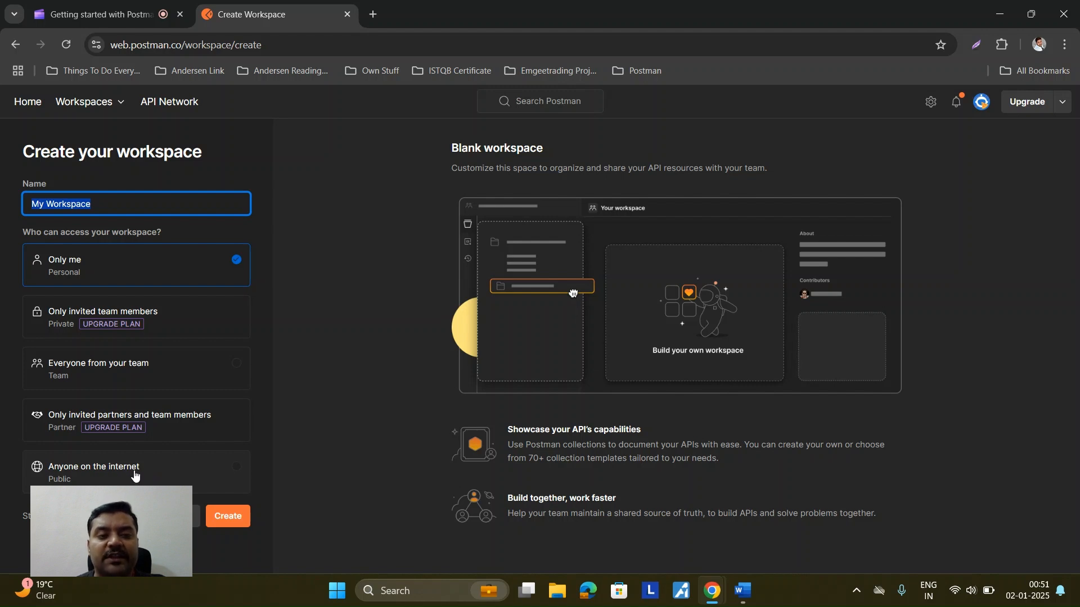
pyautogui.click(144, 476)
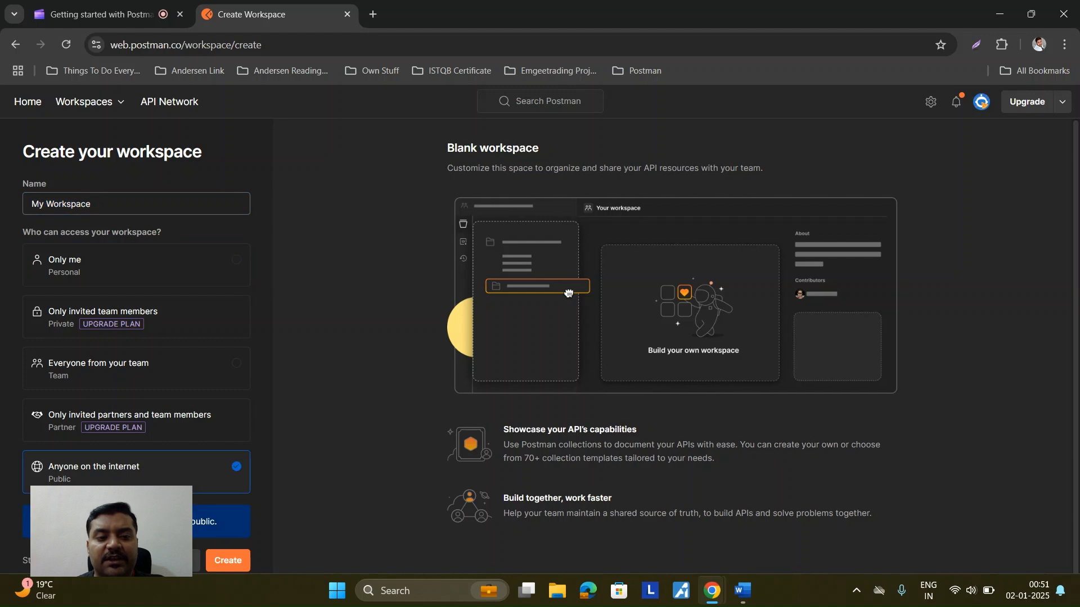
pyautogui.click(227, 561)
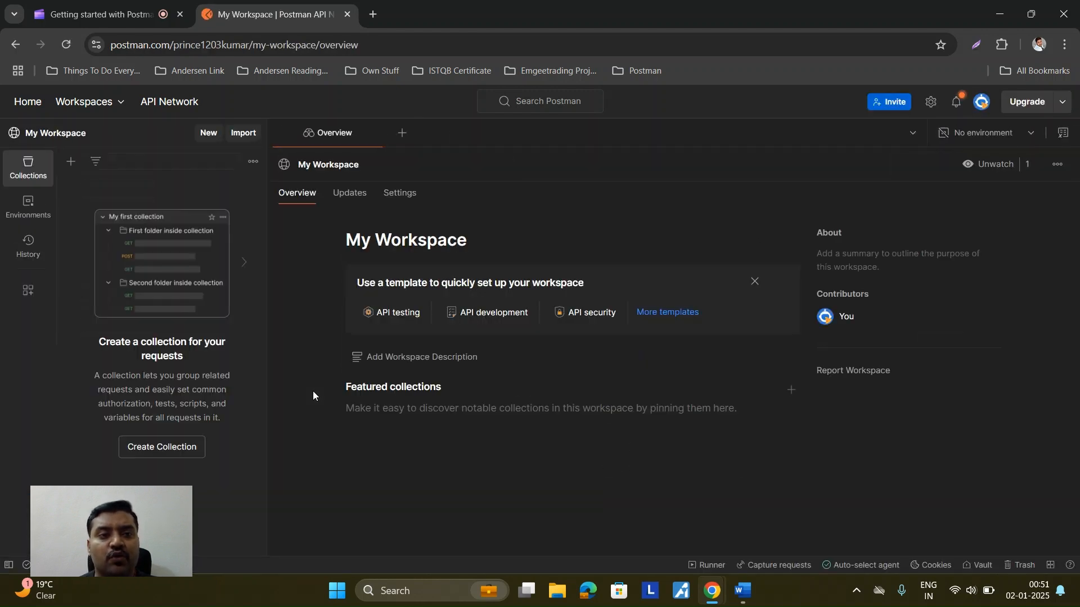
# Step: Switch to My Workspace and review its Settings, Overview and Updates tabs
pyautogui.click(120, 103)
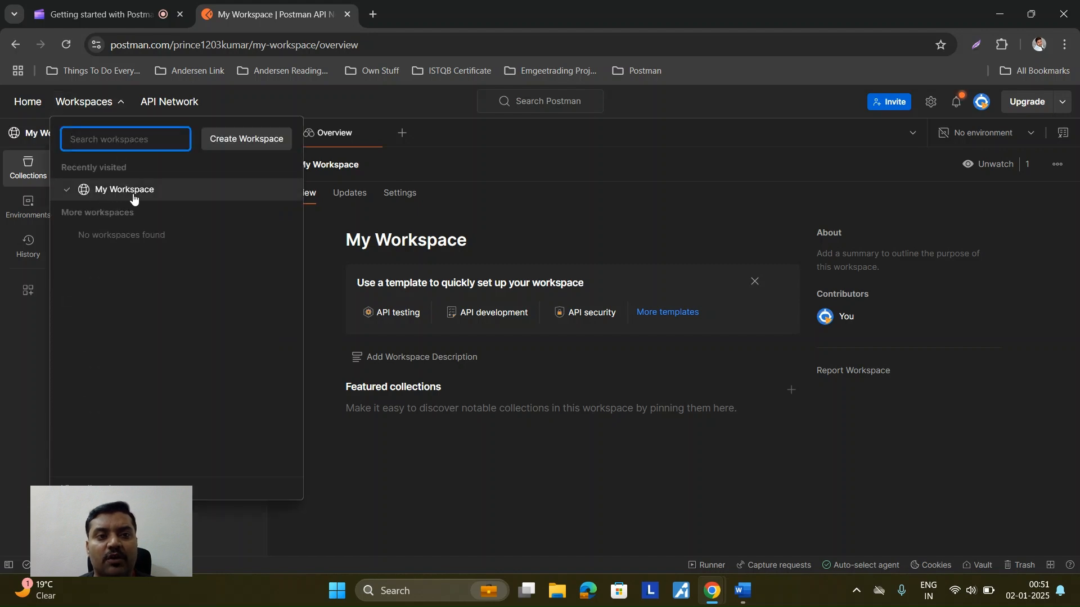
pyautogui.click(408, 509)
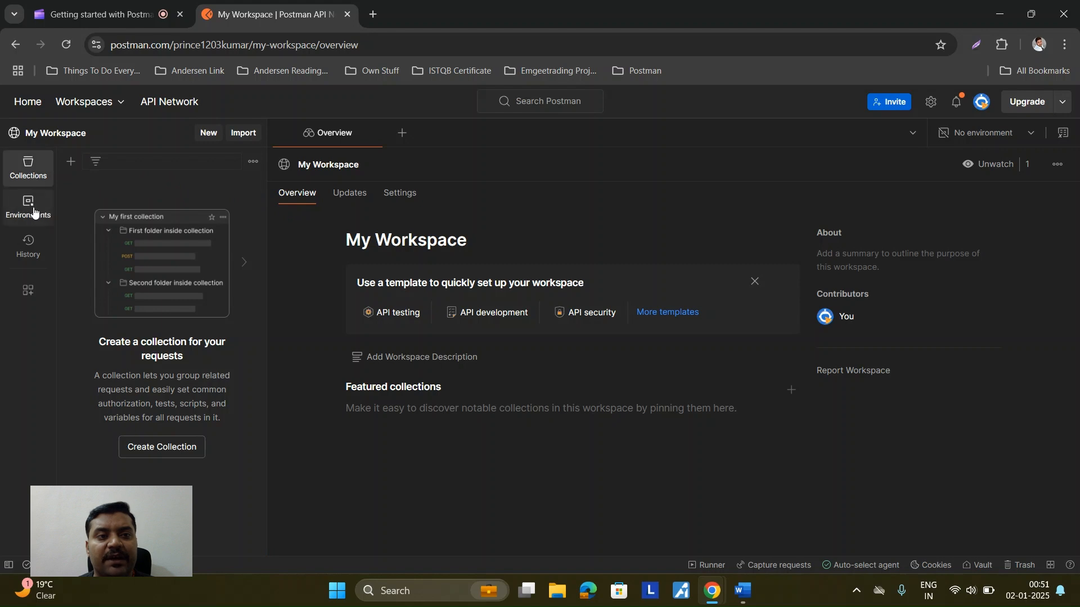
pyautogui.click(38, 239)
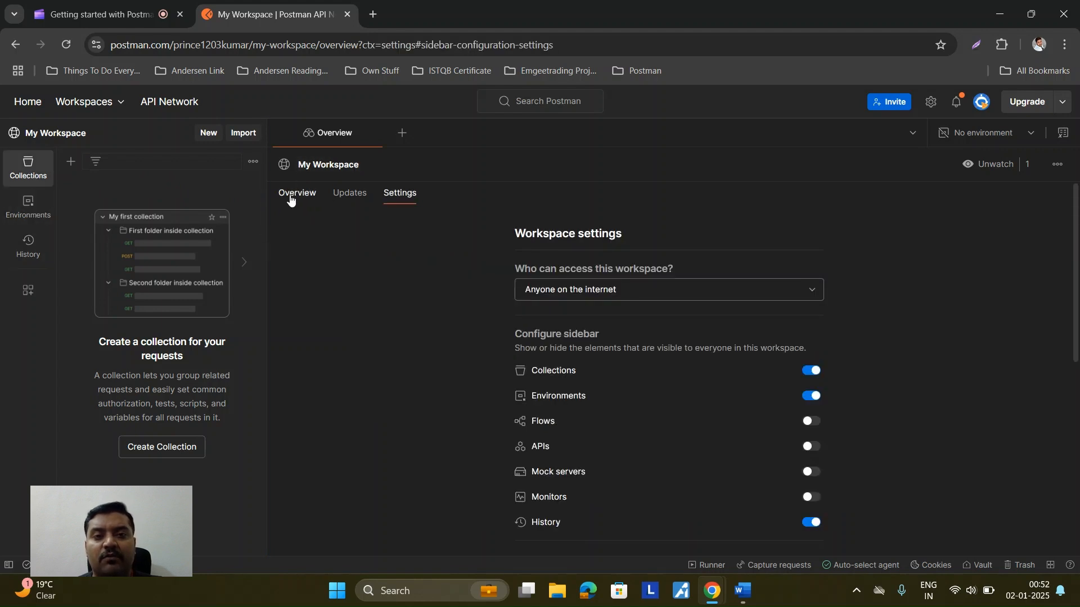
pyautogui.click(292, 197)
pyautogui.click(347, 201)
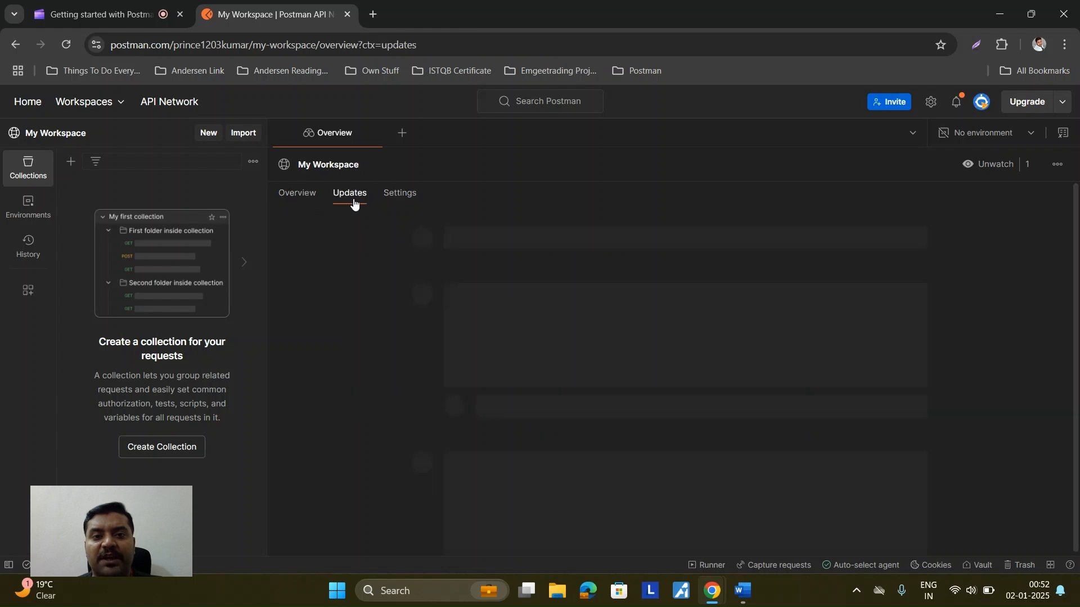
pyautogui.click(399, 199)
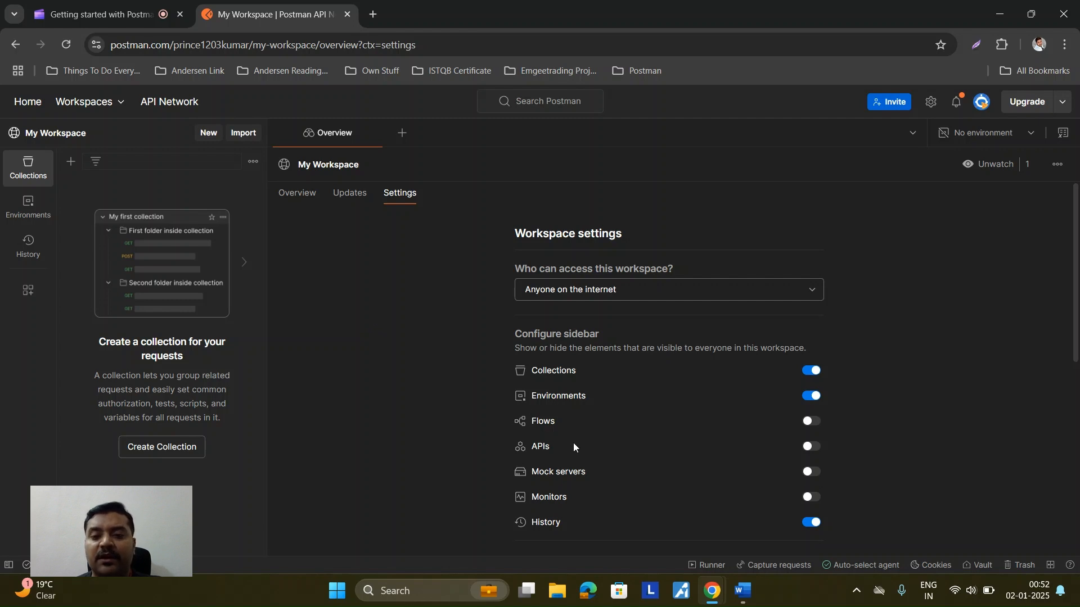
pyautogui.click(743, 592)
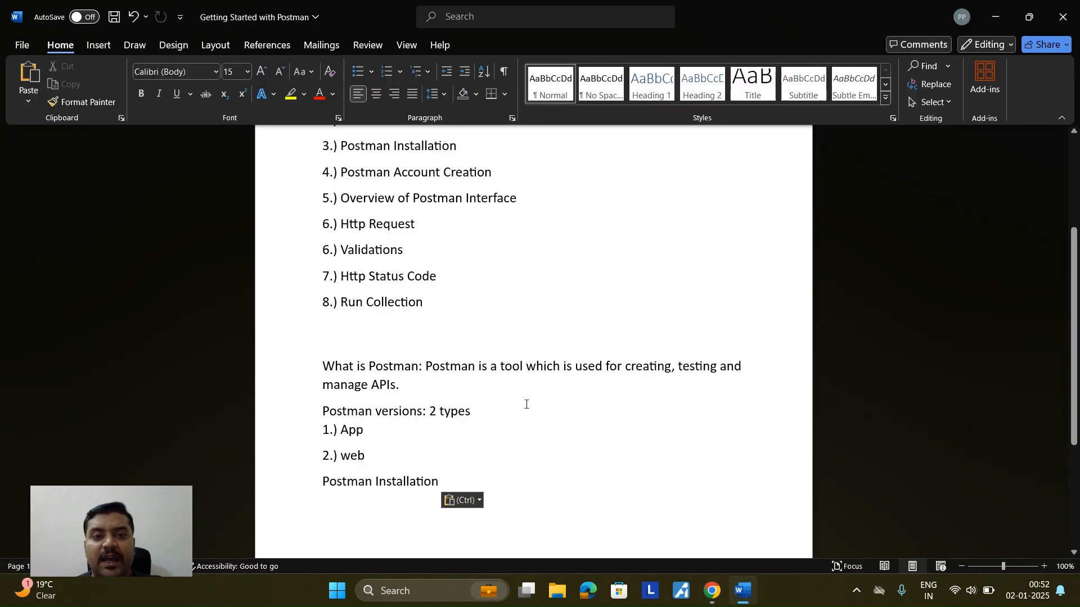
# Step: Paste 'Postman Account Creation' and 'Overview of Postman Interface' under 'Postman Installation', removing the '5.)' prefix
pyautogui.scroll(2, 467, 461)
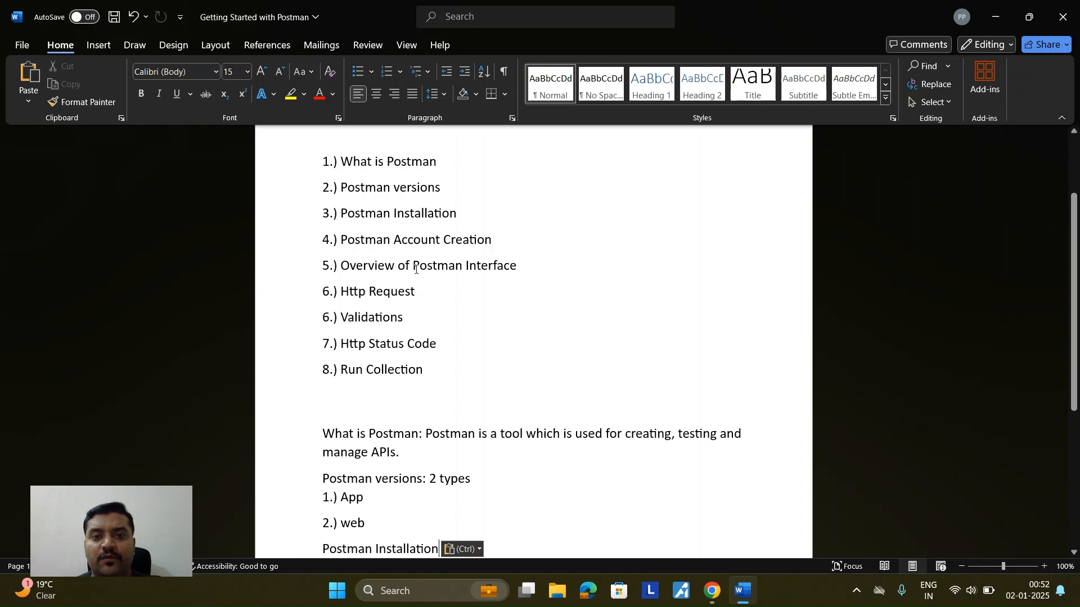
pyautogui.moveTo(518, 269); pyautogui.dragTo(367, 243)
pyautogui.hotkey('ctrl', 'c')
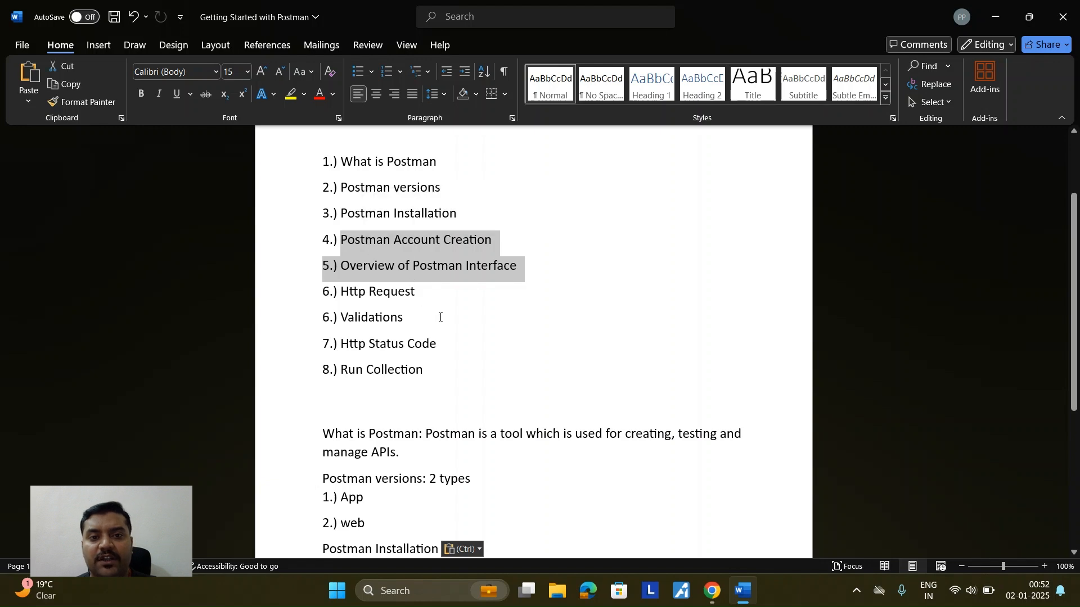
pyautogui.scroll(-5, 443, 335)
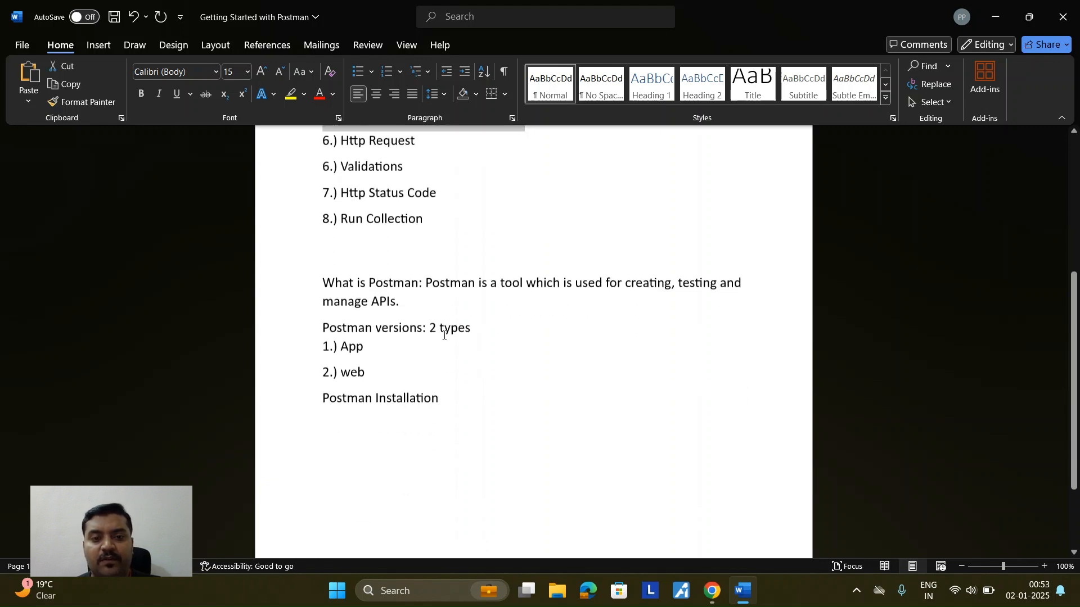
pyautogui.click(467, 385)
pyautogui.press('Return')
pyautogui.hotkey('ctrl', 'v')
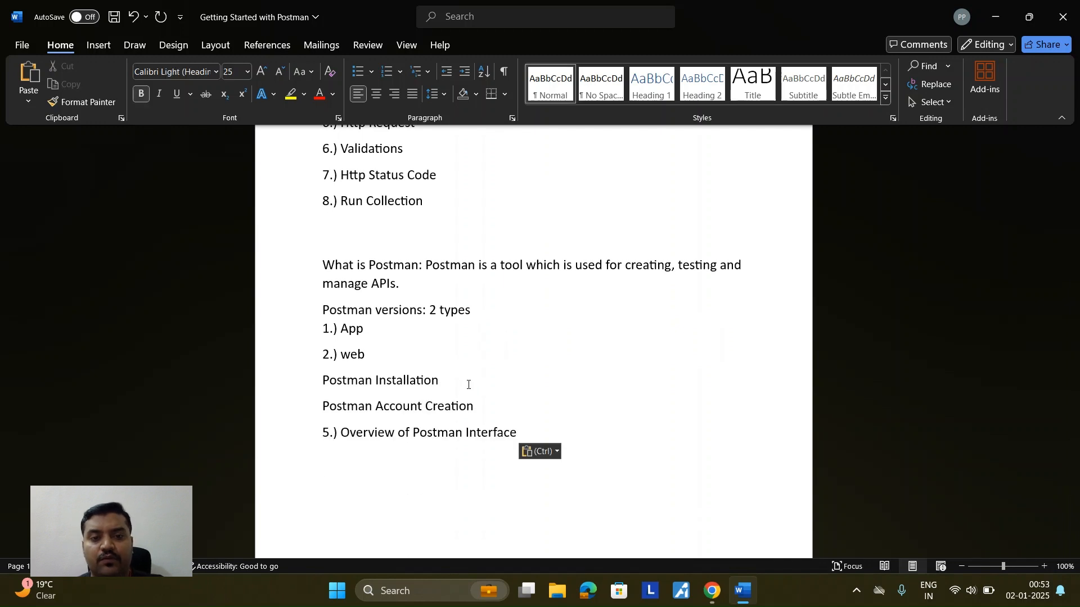
pyautogui.click(340, 432)
pyautogui.press('BackSpace')
pyautogui.press('BackSpace')
pyautogui.press('BackSpace')
pyautogui.press('BackSpace')
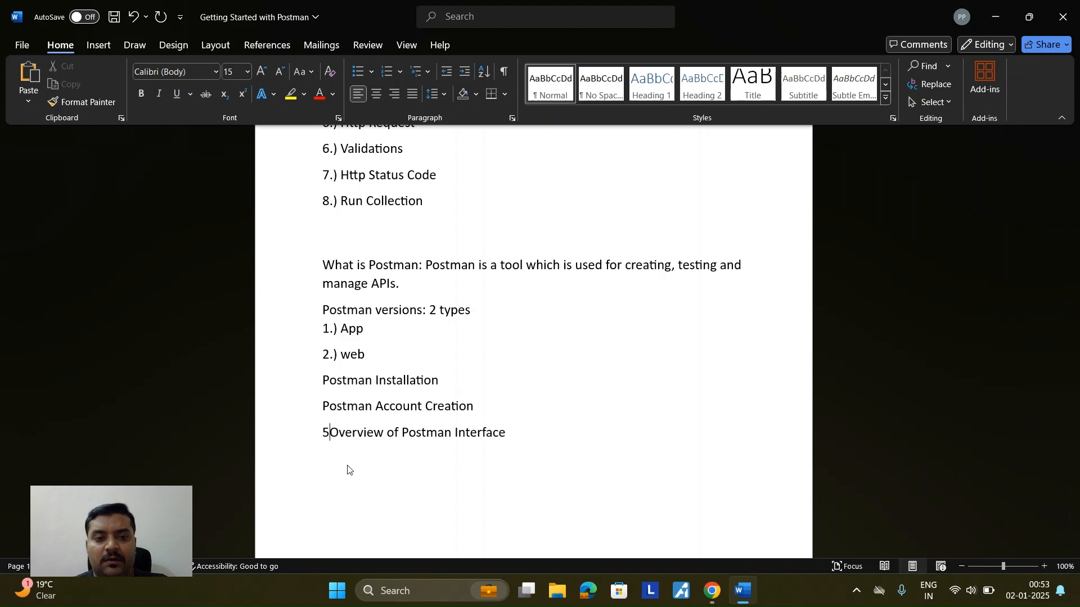
# Step: Select 'Http Request' in the numbered topic list
pyautogui.scroll(3, 392, 425)
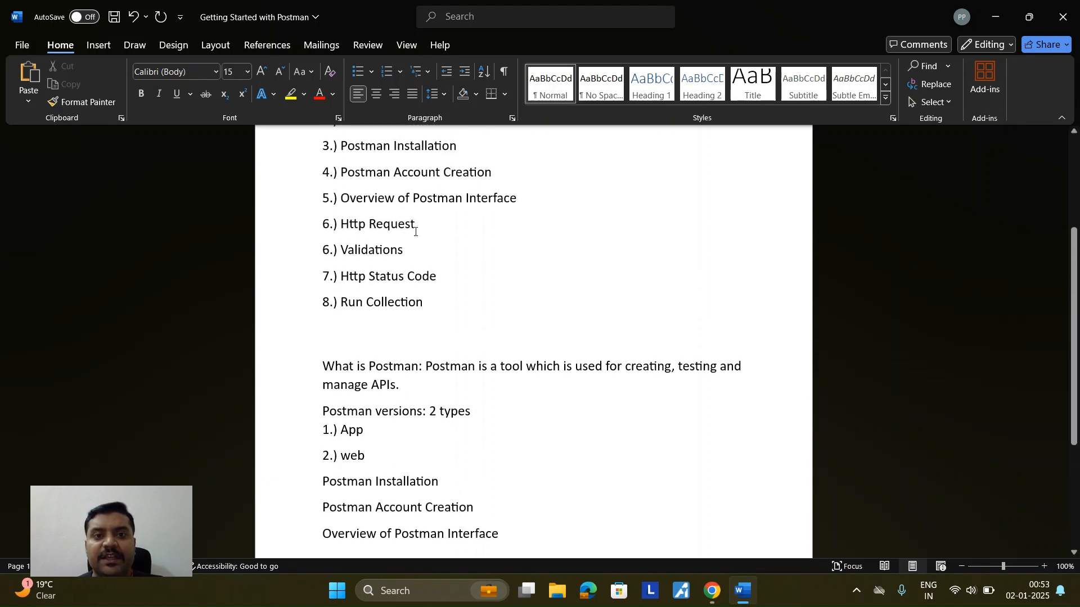
pyautogui.moveTo(418, 225); pyautogui.dragTo(340, 225)
pyautogui.hotkey('ctrl', 'c')
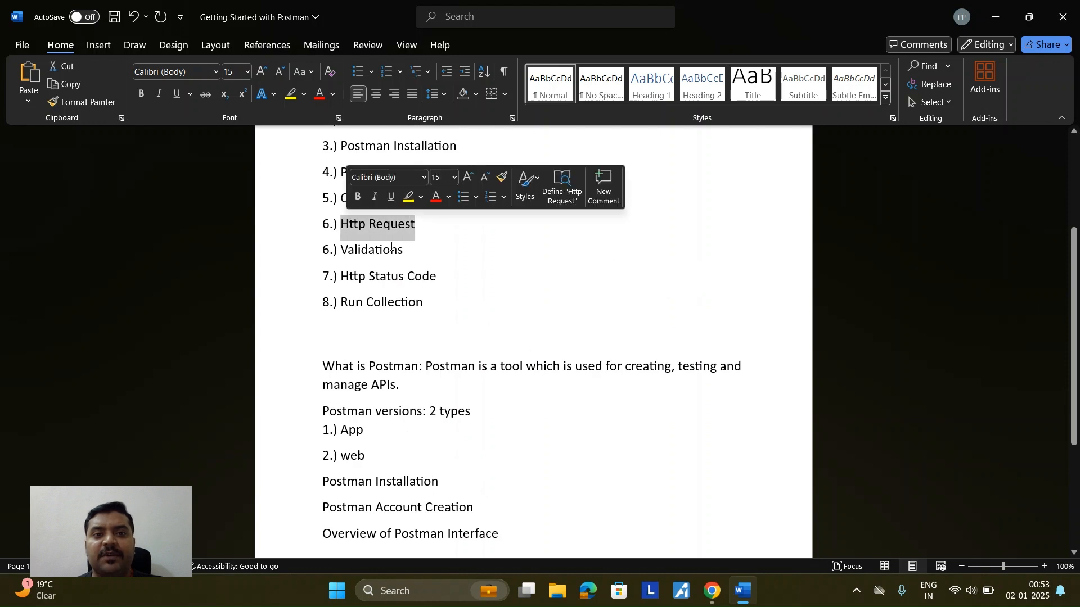
pyautogui.scroll(-5, 479, 416)
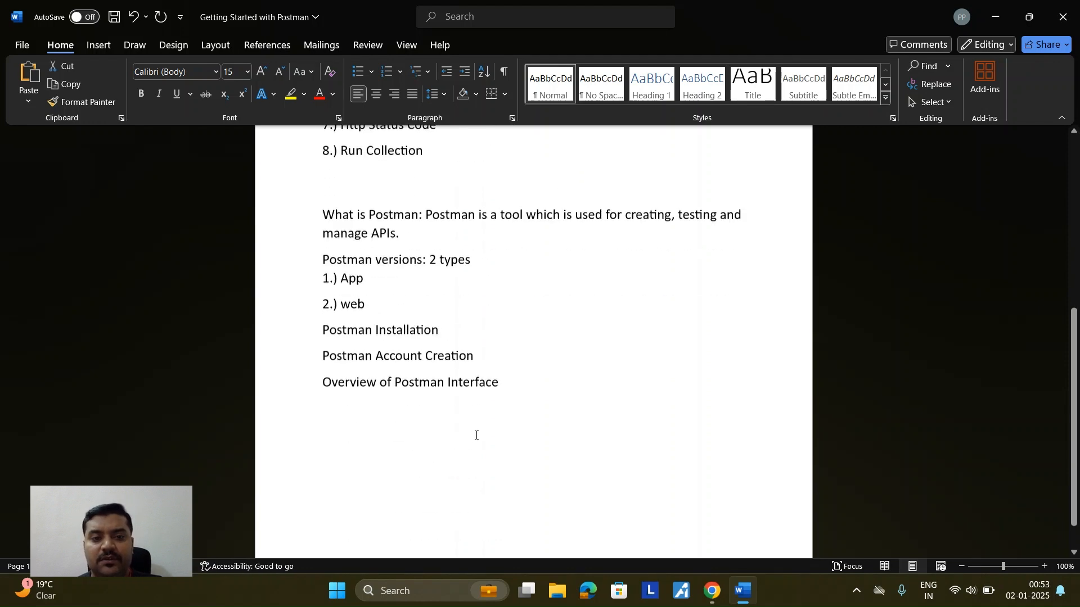
# Step: Paste 'Http Request' below 'Overview of Postman Interface' and remove the blank line above it
pyautogui.click(345, 429)
pyautogui.press('Return')
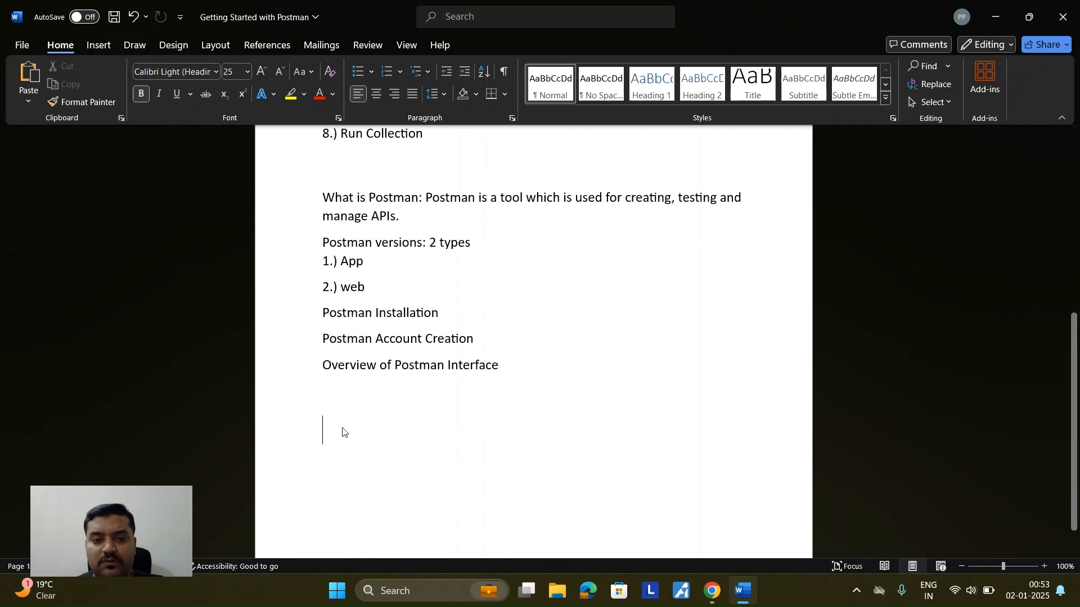
pyautogui.hotkey('ctrl', 'v')
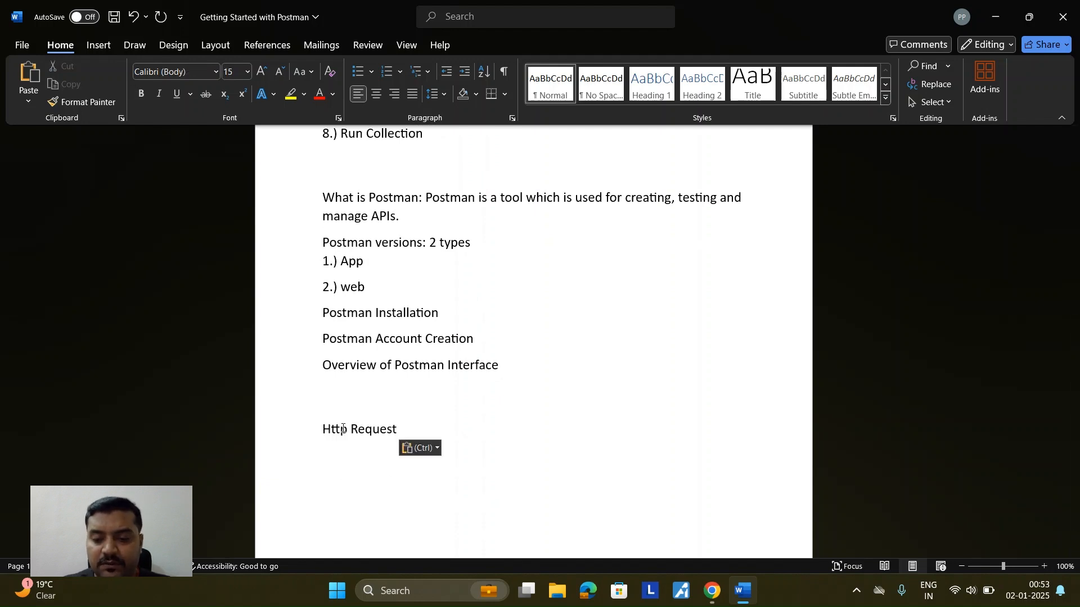
pyautogui.press('Up')
pyautogui.press('BackSpace')
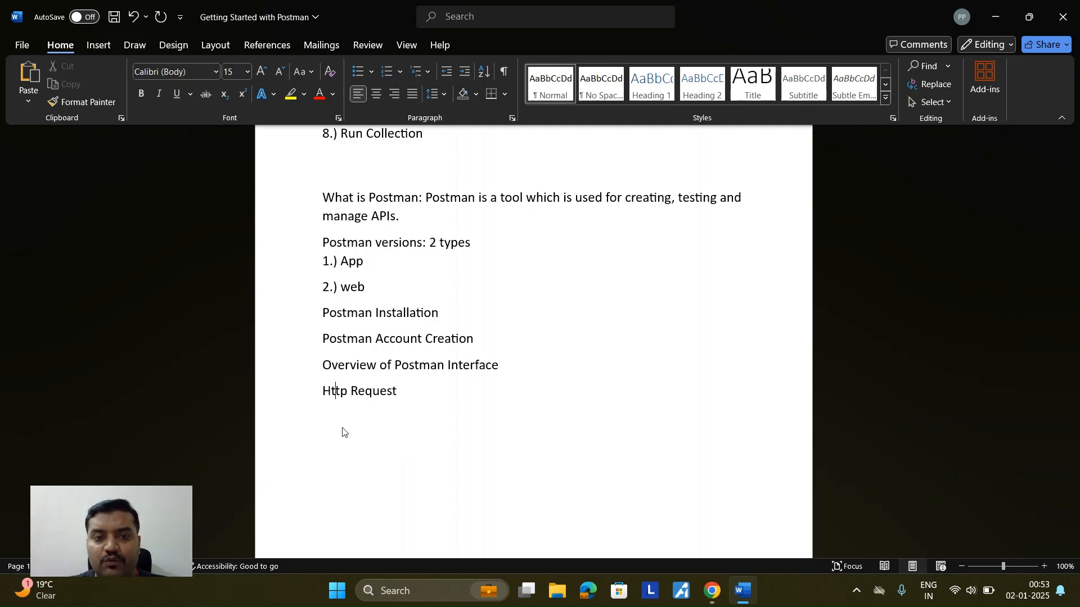
# Step: Insert lines 'Workspace', 'Collections' and 'Add Folder->Add Request' above 'Http Request'
pyautogui.press('Right')
pyautogui.press('Right')
pyautogui.press('Right')
pyautogui.press('Right')
pyautogui.press('Right')
pyautogui.press('Right')
pyautogui.press('Right')
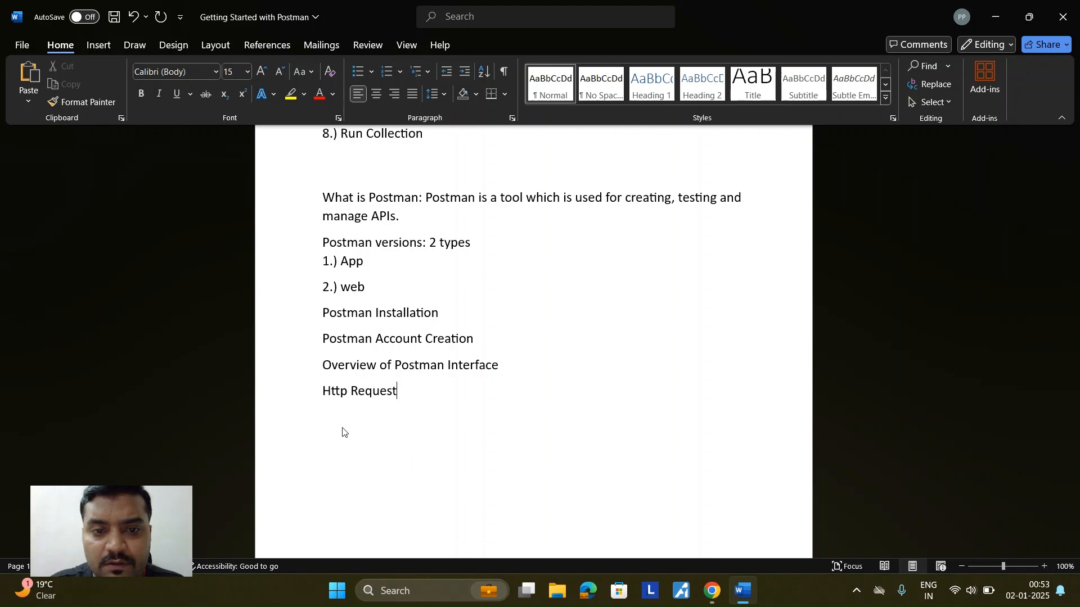
pyautogui.press('Left')
pyautogui.press('Left')
pyautogui.press('Left')
pyautogui.press('Left')
pyautogui.press('Left')
pyautogui.press('Left')
pyautogui.press('Left')
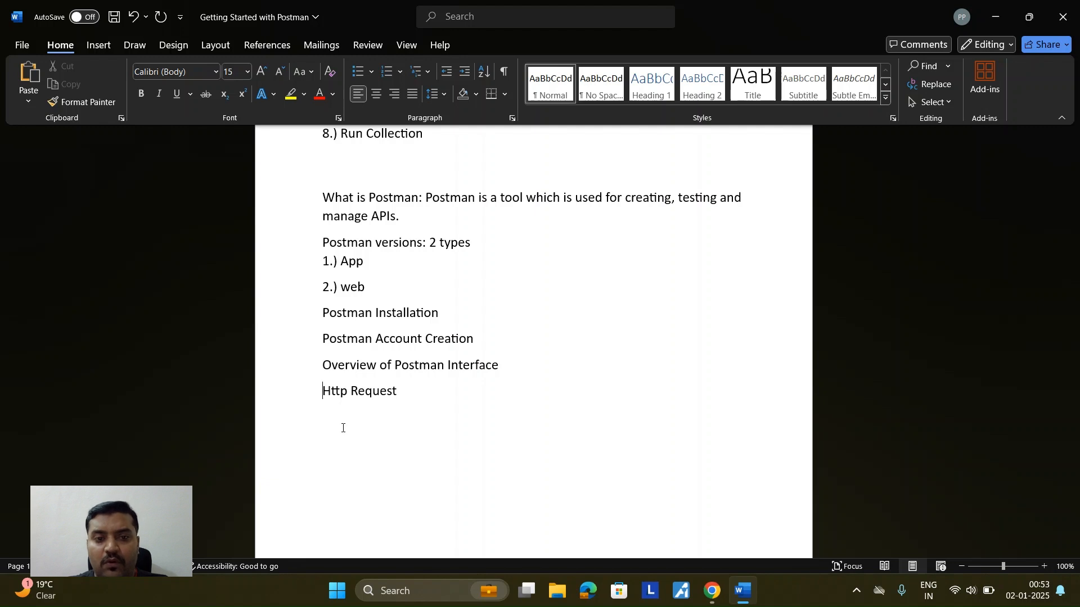
pyautogui.press('Return')
pyautogui.press('Up')
pyautogui.write('Workspace')
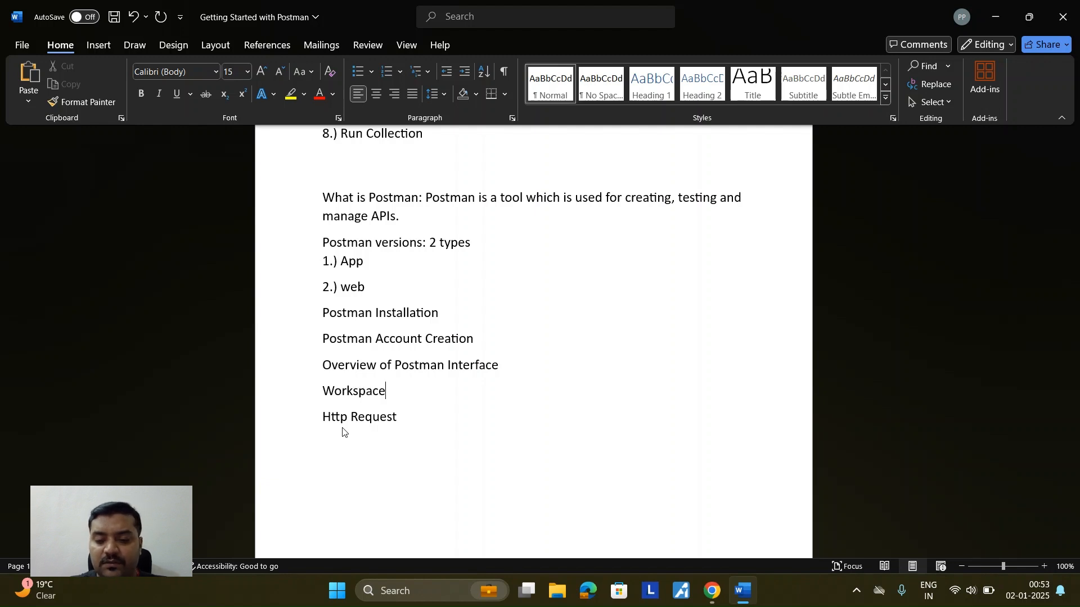
pyautogui.press('Return')
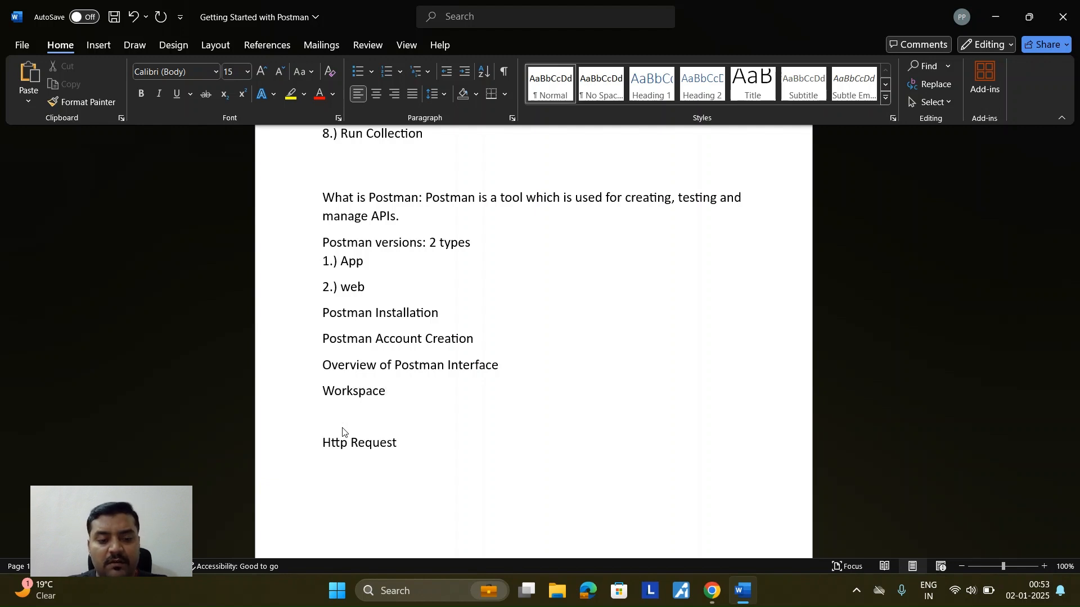
pyautogui.write('Collections')
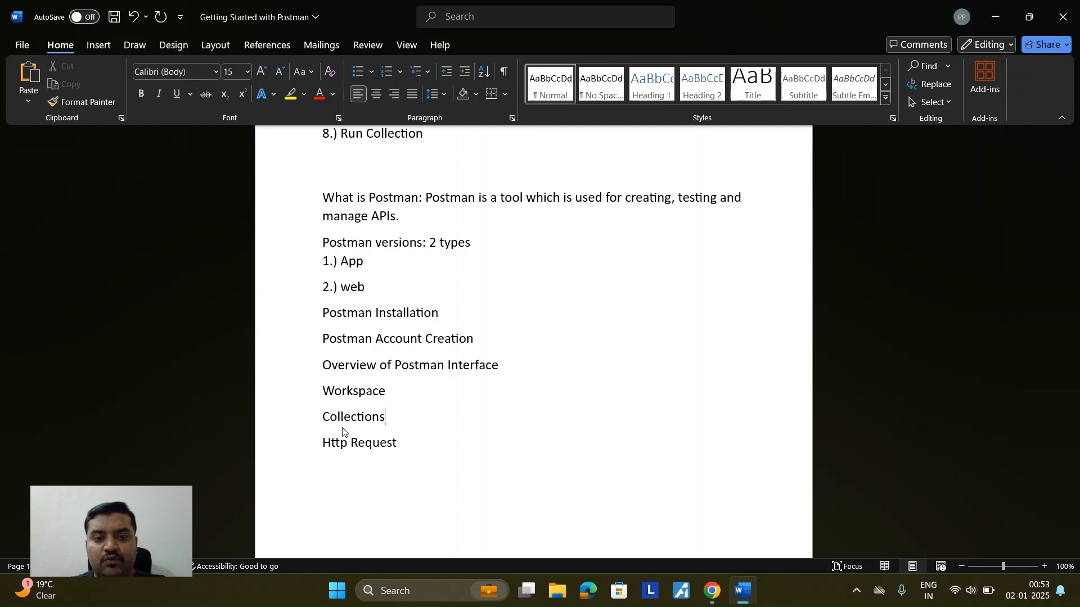
pyautogui.press('Return')
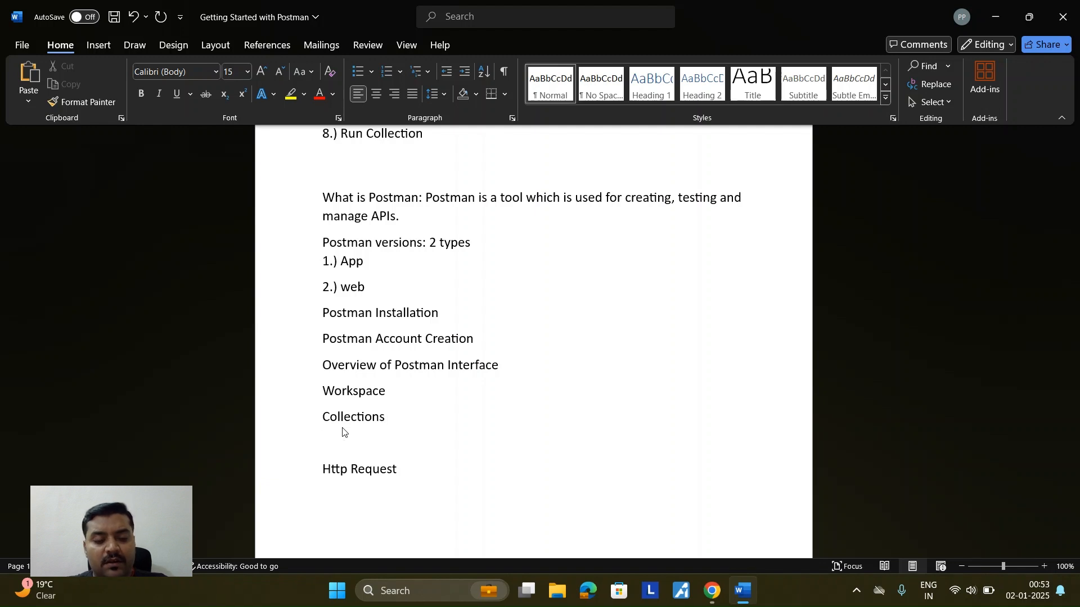
pyautogui.write('Add Folder')
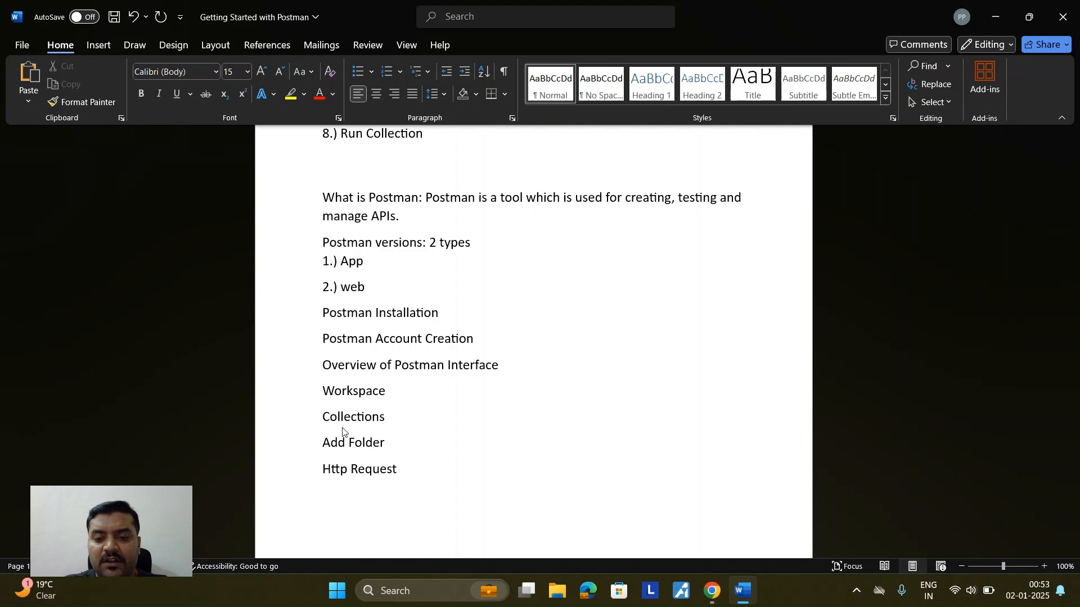
pyautogui.write('-')
pyautogui.write('>Add')
pyautogui.write(' Request')
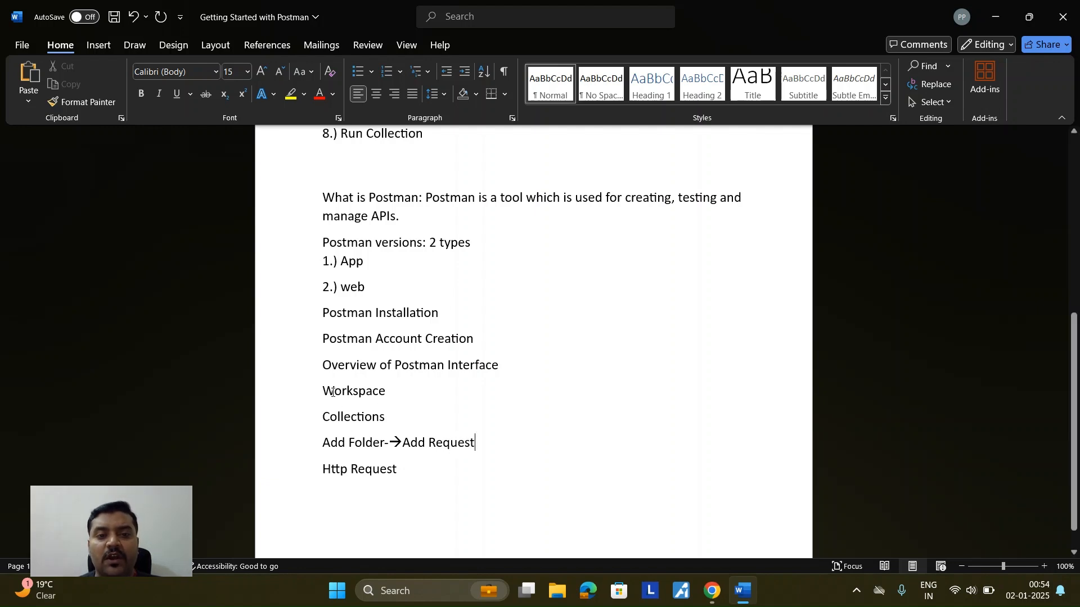
# Step: Highlight the Workspace, Collections and Add Request lines
pyautogui.moveTo(324, 393); pyautogui.dragTo(386, 396)
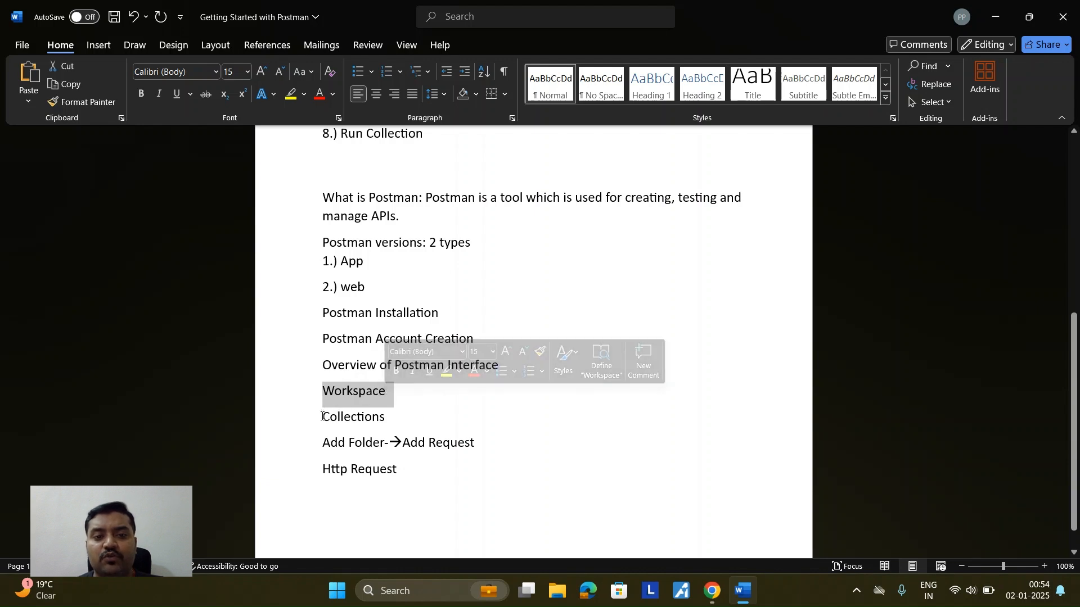
pyautogui.moveTo(322, 416); pyautogui.dragTo(388, 420)
pyautogui.moveTo(324, 443); pyautogui.dragTo(463, 444)
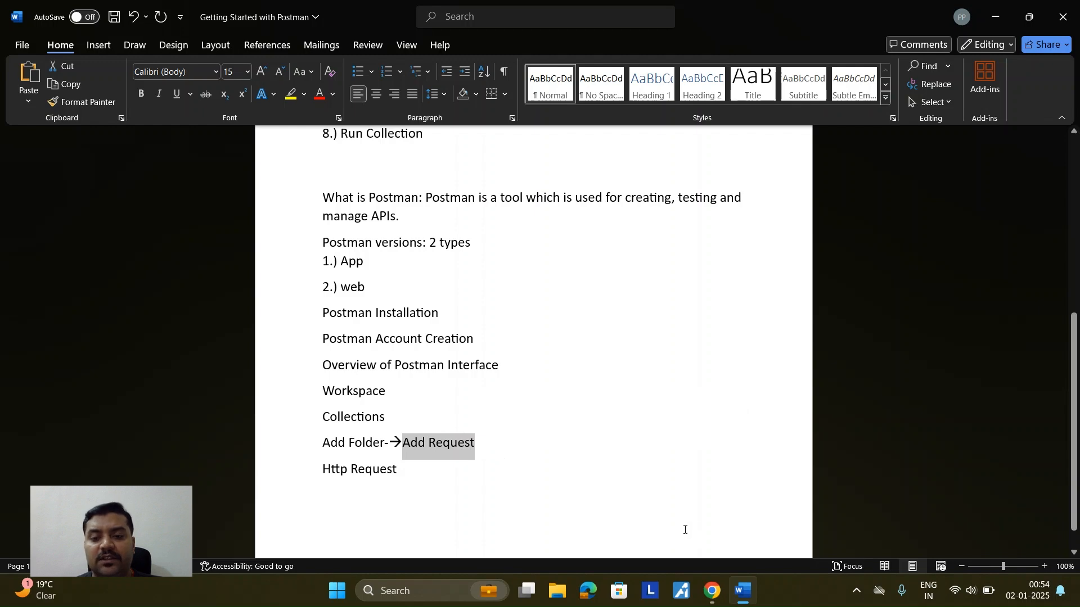
# Step: Back in Postman, add a Blank collection from the Collections panel's + menu
pyautogui.moveTo(712, 590)
pyautogui.click(669, 539)
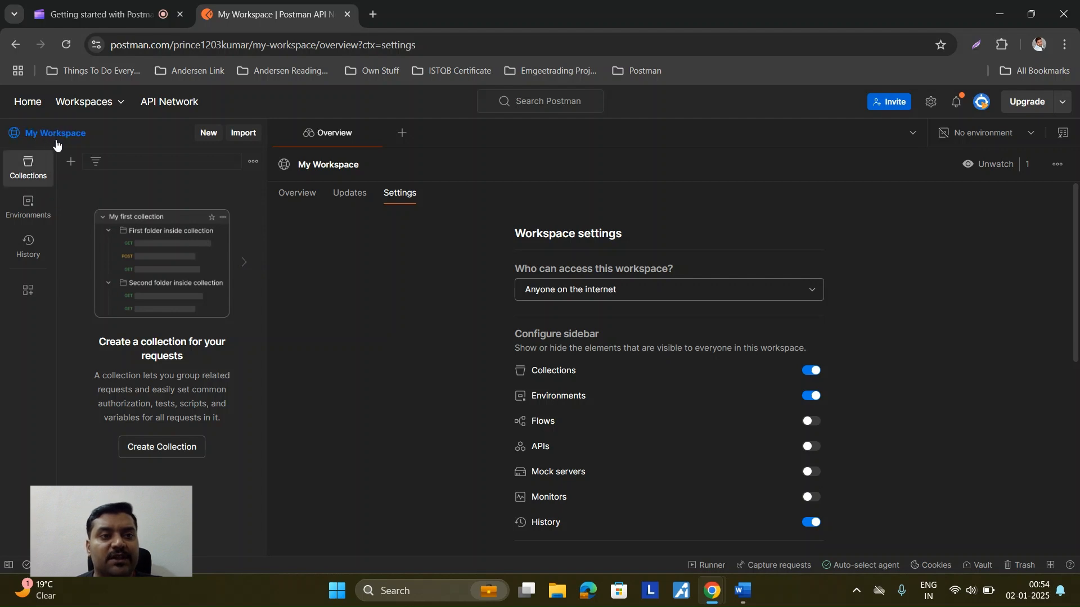
pyautogui.click(32, 178)
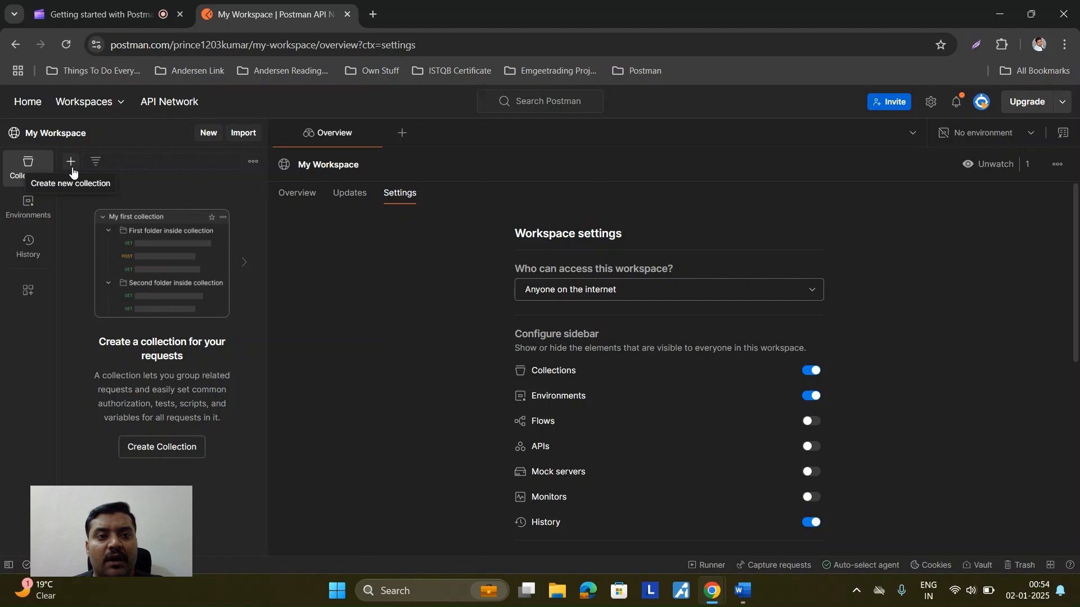
pyautogui.click(72, 169)
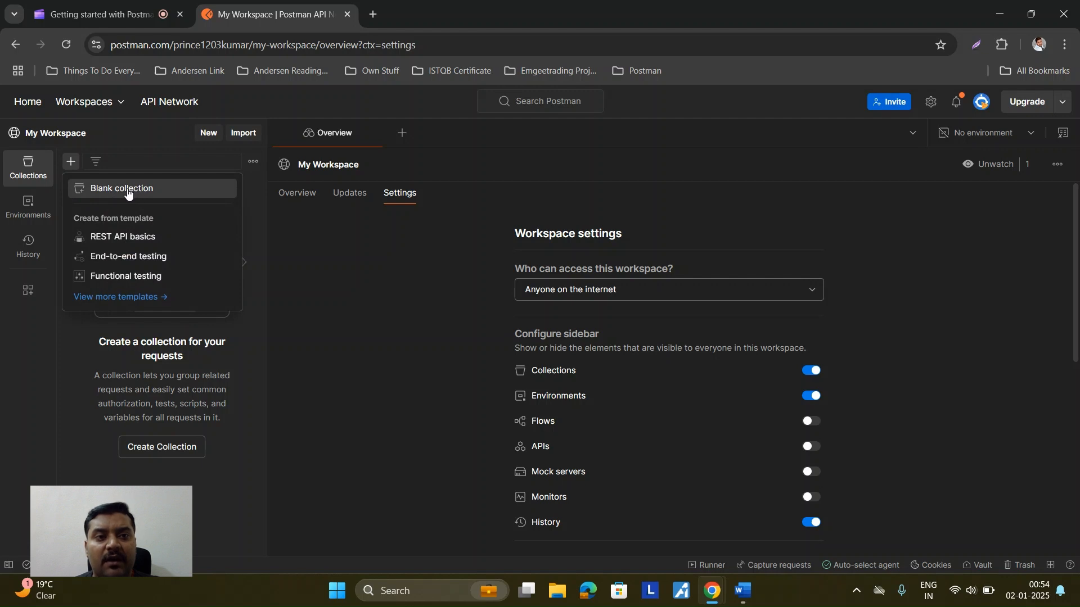
pyautogui.click(127, 192)
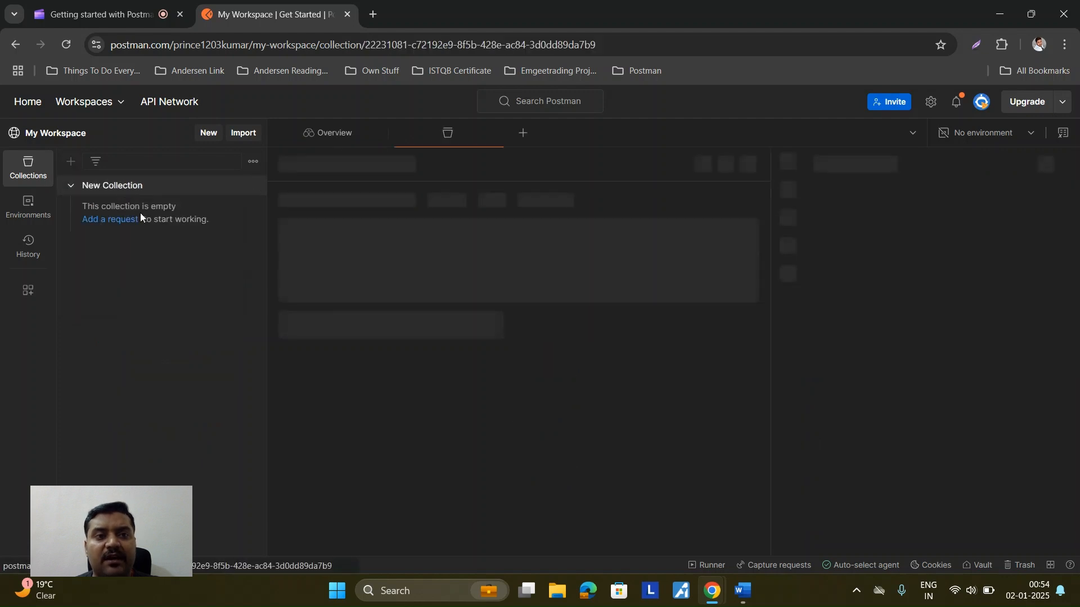
# Step: Rename the new collection to 'myCollection' and show its actions menu
pyautogui.press('BackSpace')
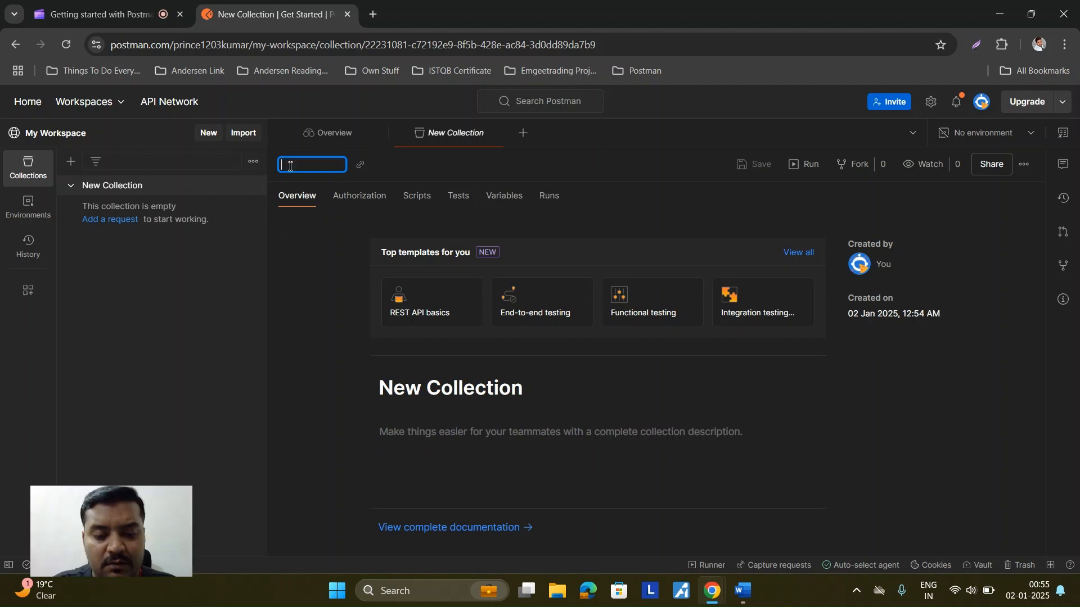
pyautogui.write('my')
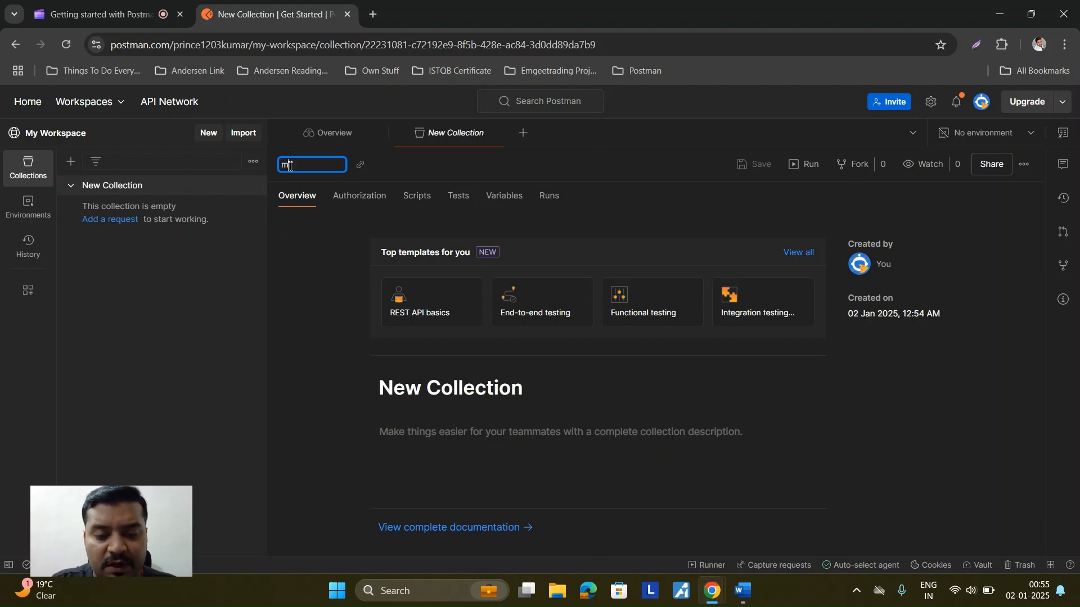
pyautogui.write('C')
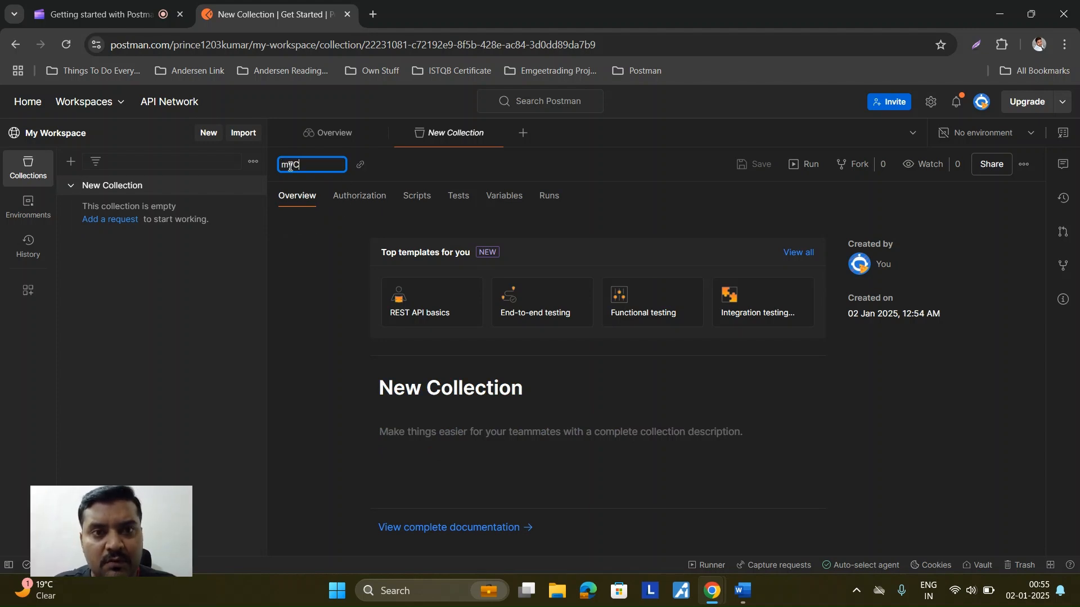
pyautogui.write('ollec')
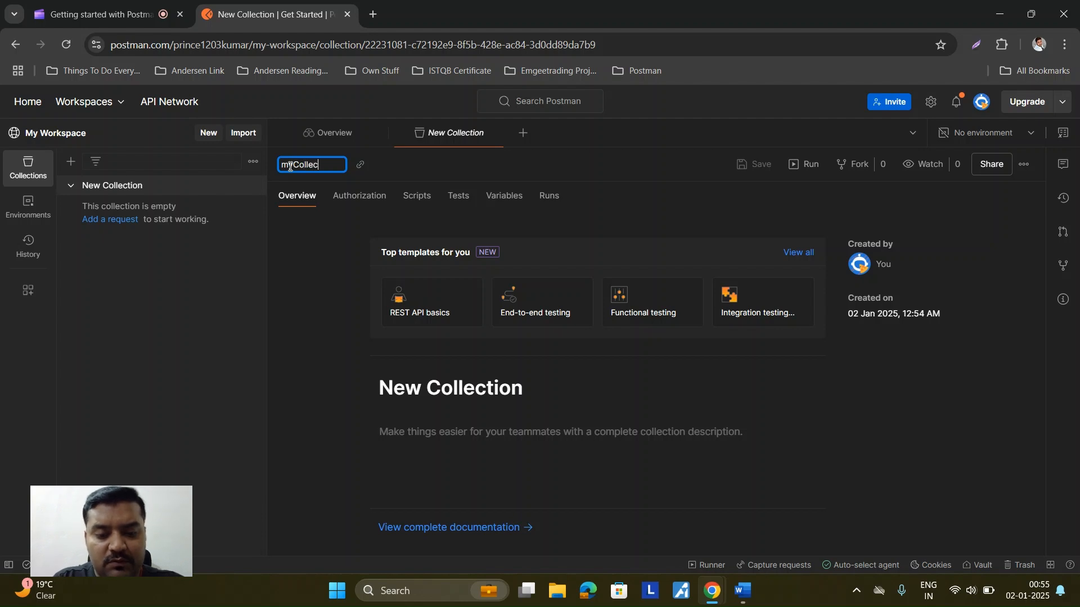
pyautogui.write('tion')
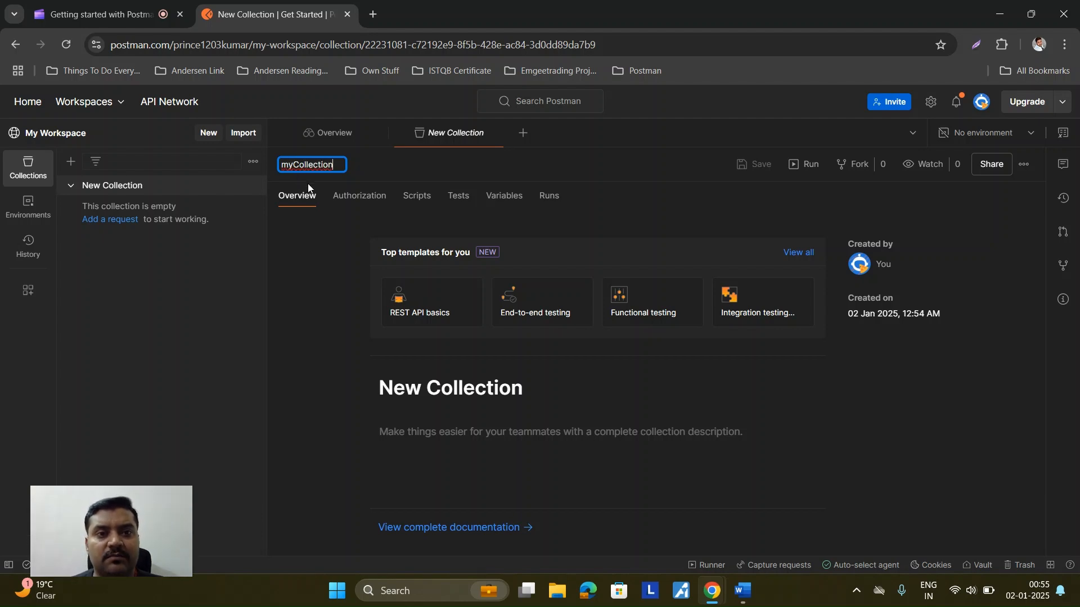
pyautogui.click(414, 167)
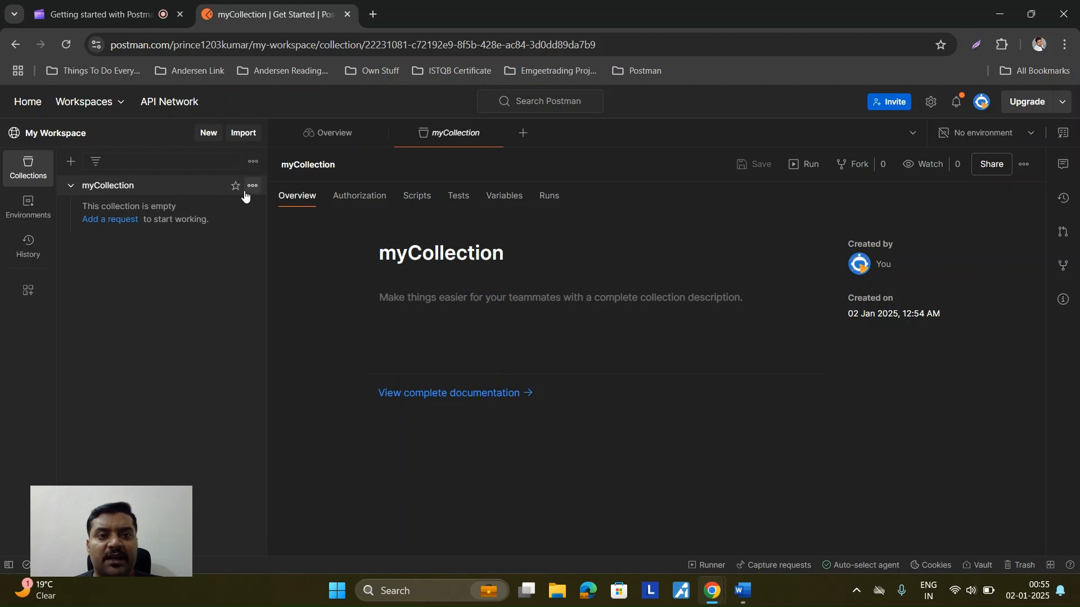
pyautogui.click(252, 187)
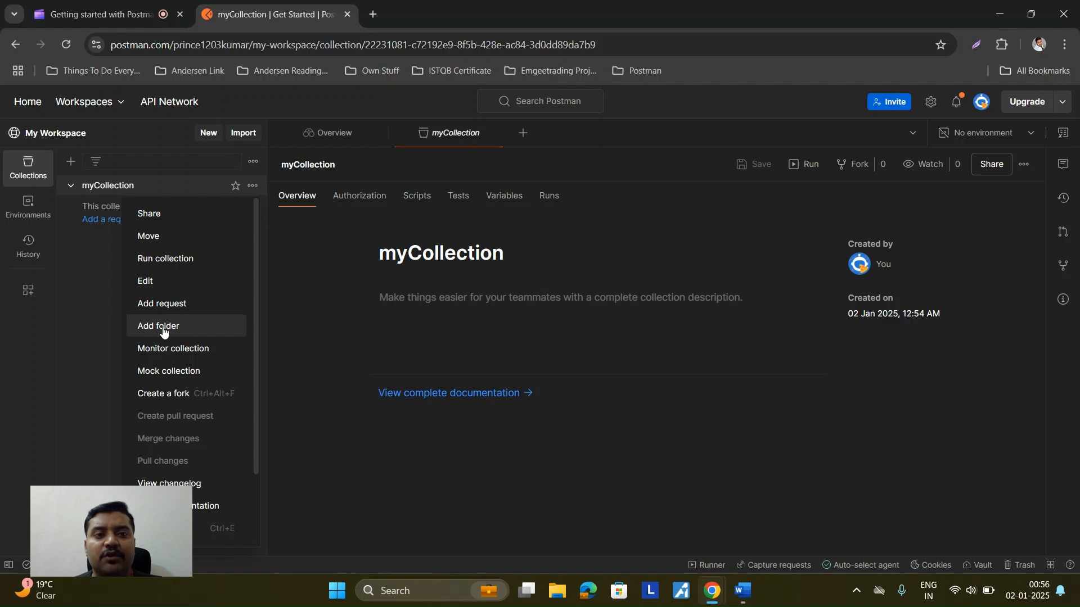
# Step: Add a folder to myCollection and name it 'Add'
pyautogui.click(163, 330)
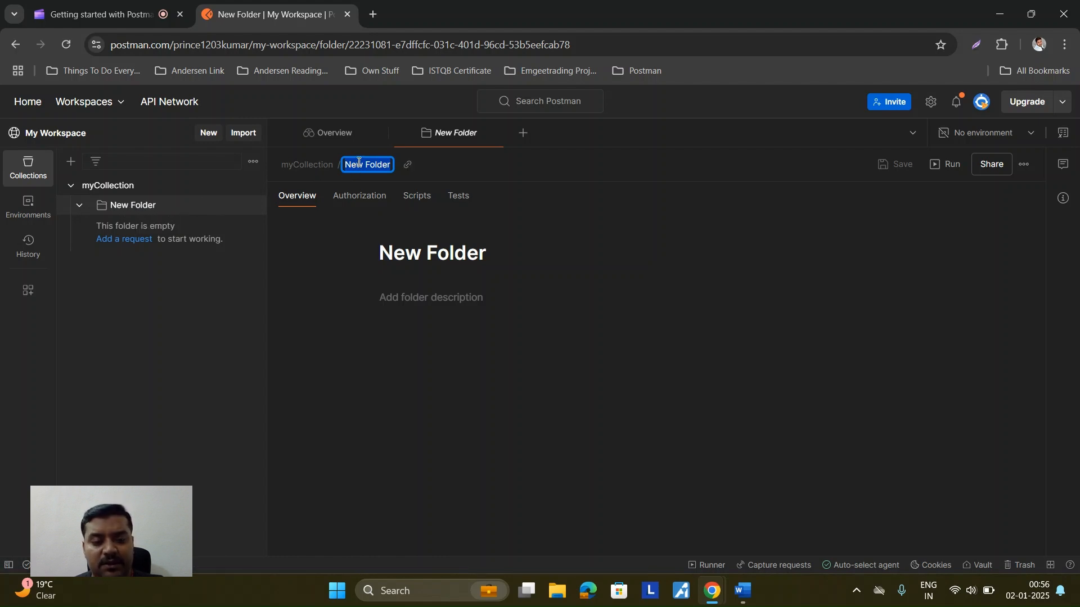
pyautogui.write('Add')
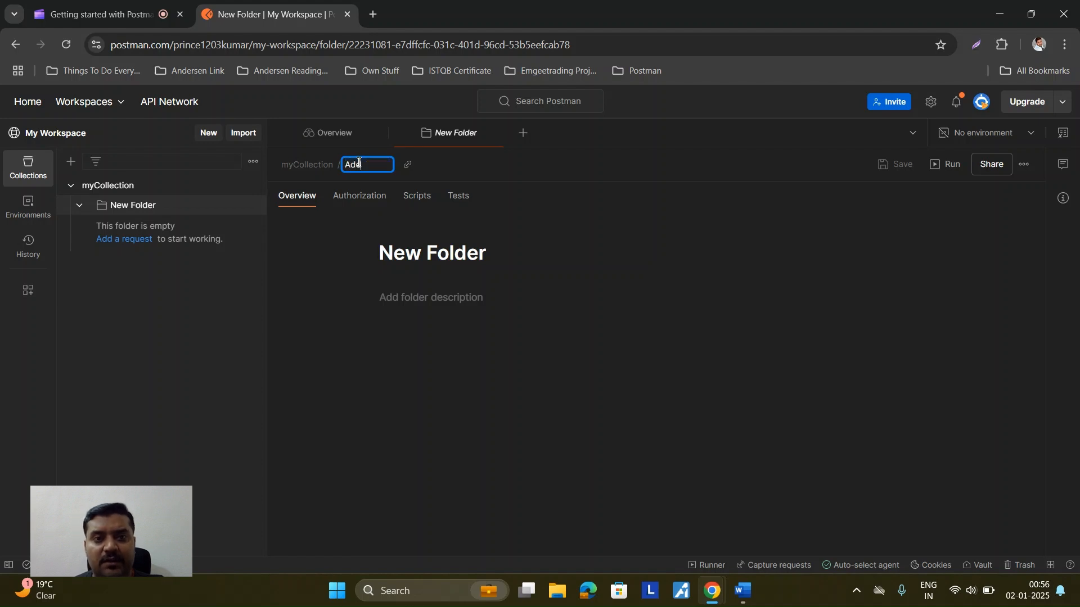
pyautogui.press('Return')
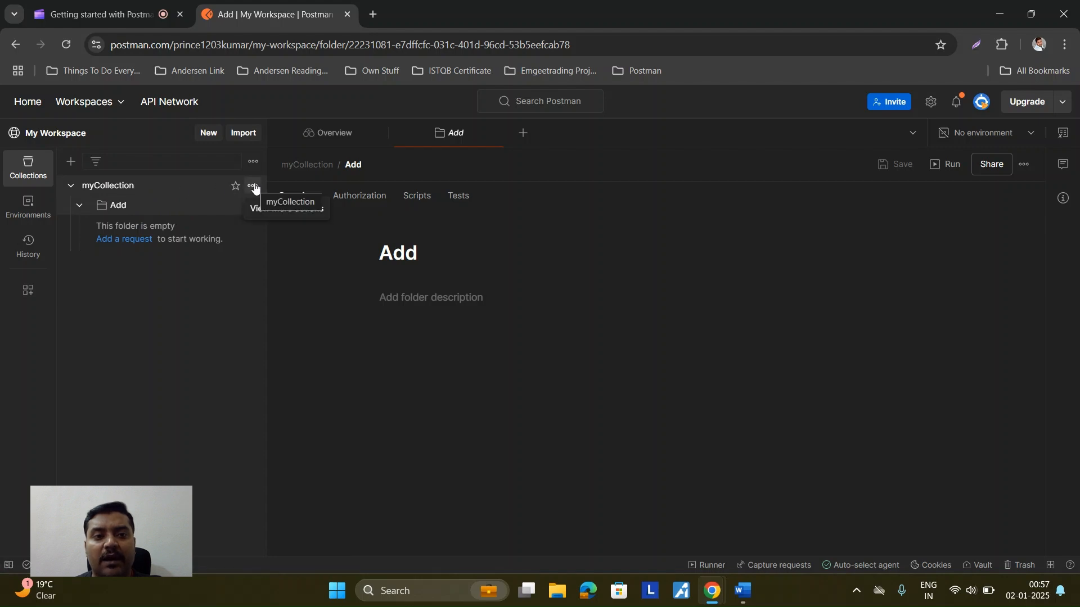
# Step: Add a second folder named 'Update' to myCollection
pyautogui.click(253, 186)
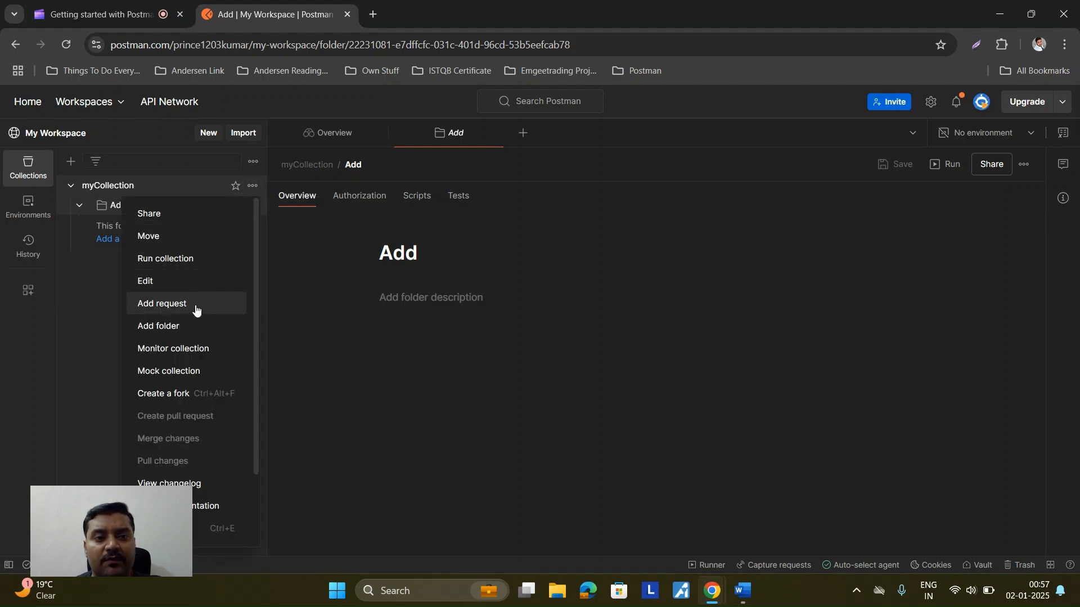
pyautogui.click(197, 325)
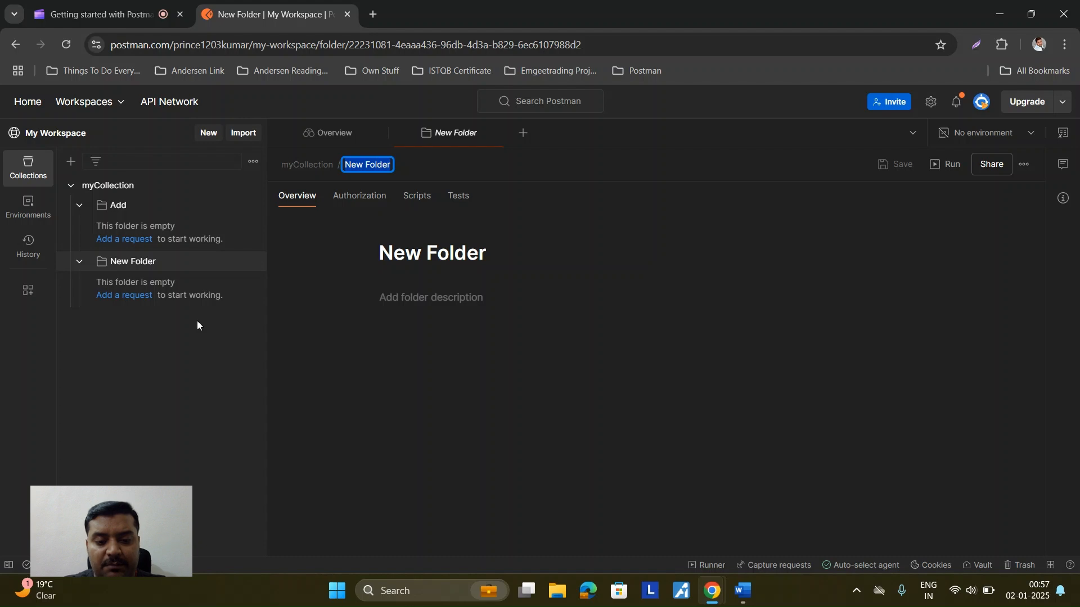
pyautogui.write('Update')
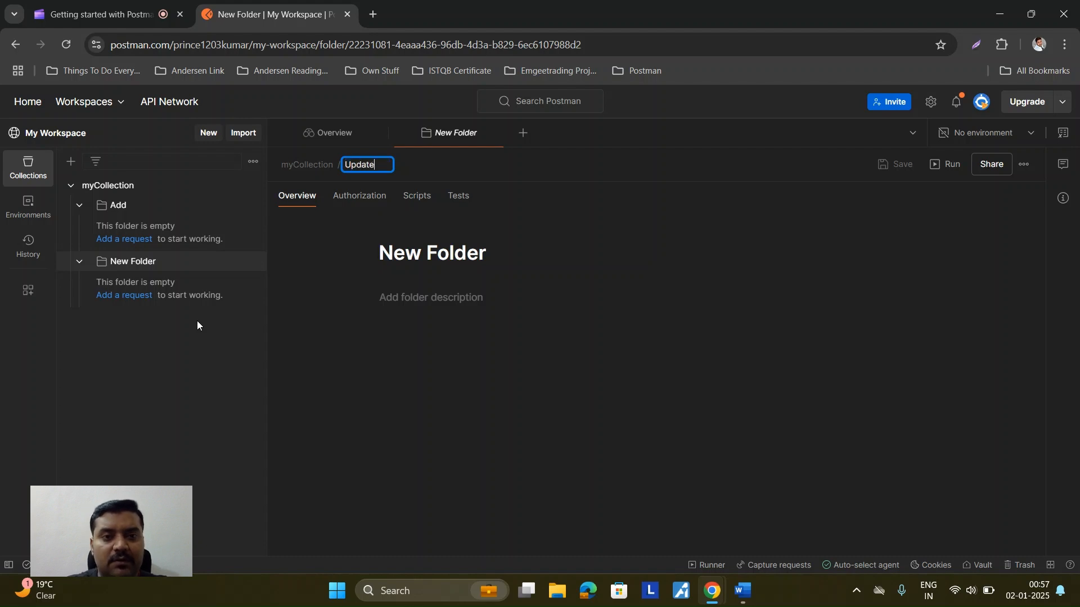
pyautogui.press('Return')
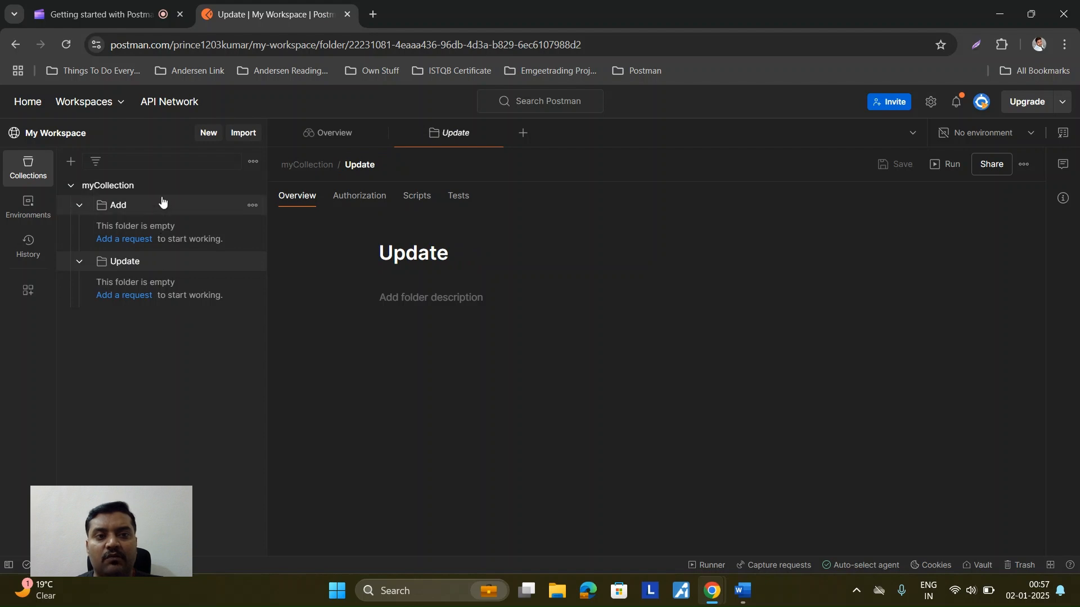
pyautogui.click(252, 187)
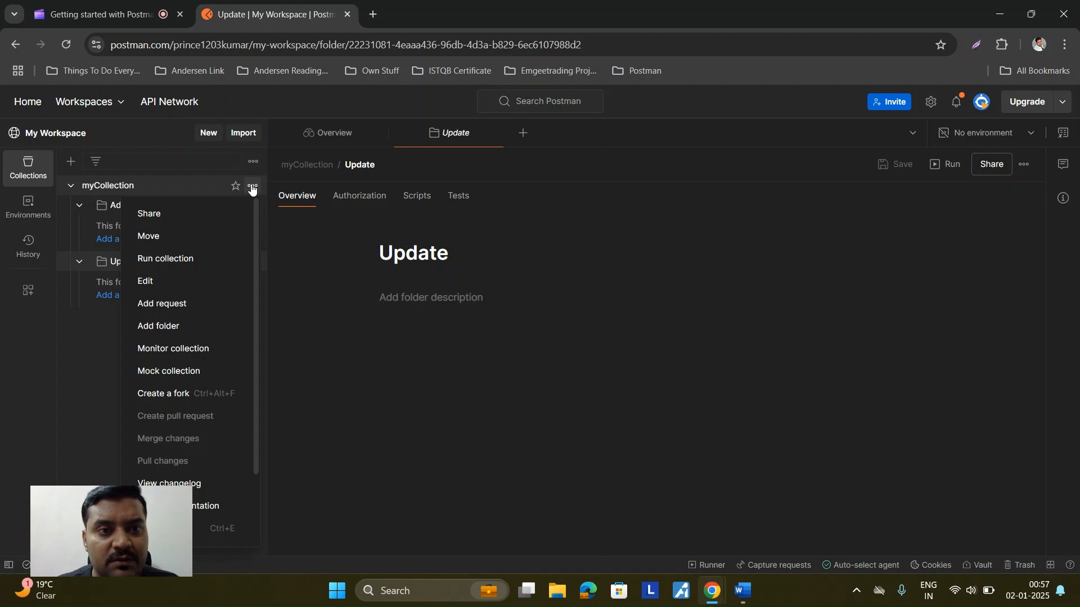
# Step: Add a 'Delete' folder to myCollection, then add a new request inside the Add folder
pyautogui.click(204, 327)
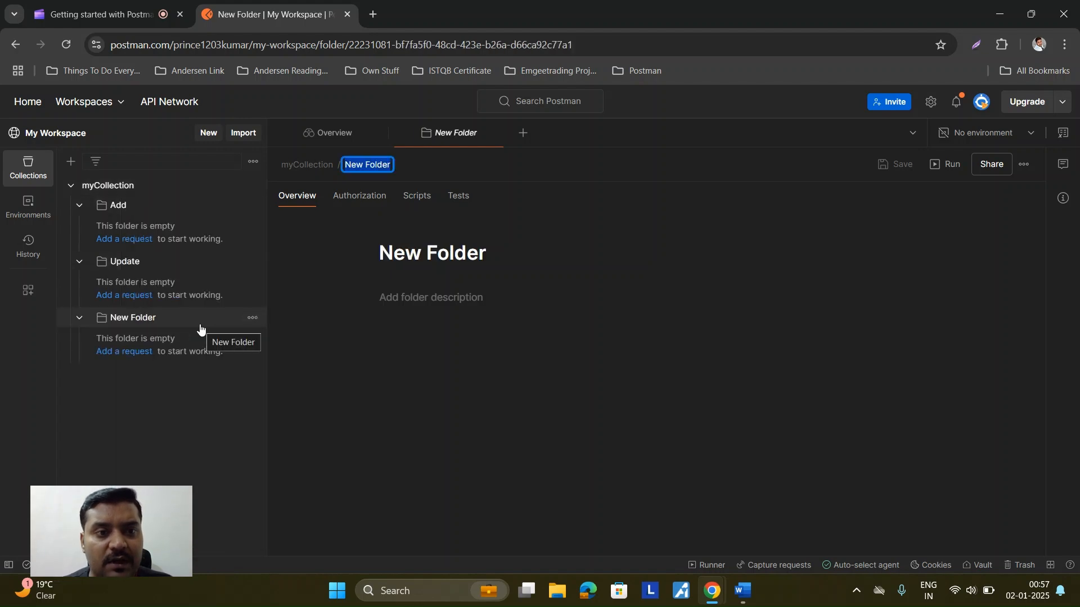
pyautogui.write('Delete')
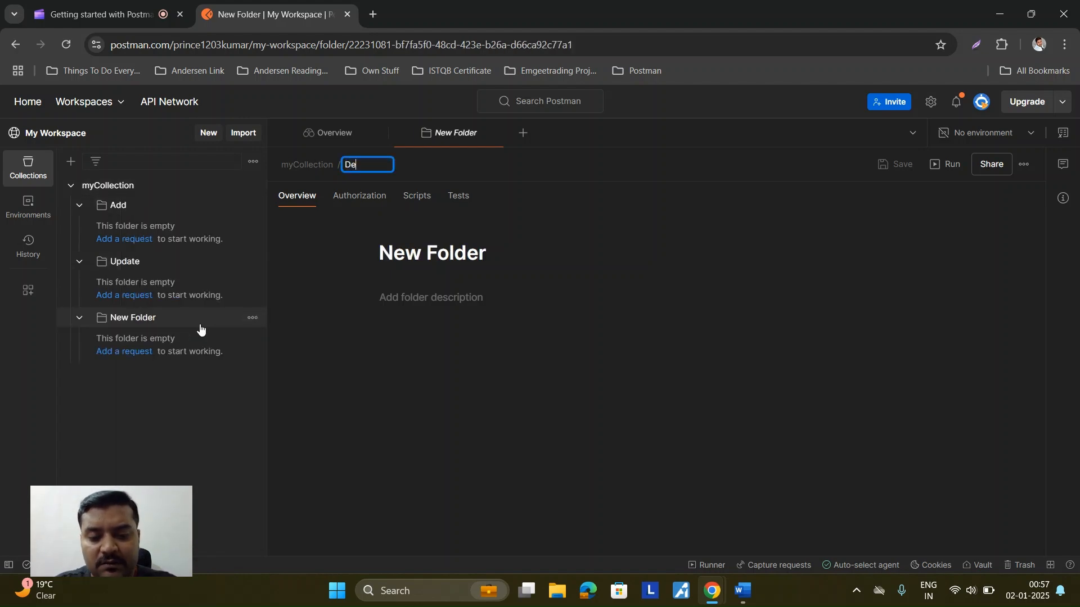
pyautogui.press('Return')
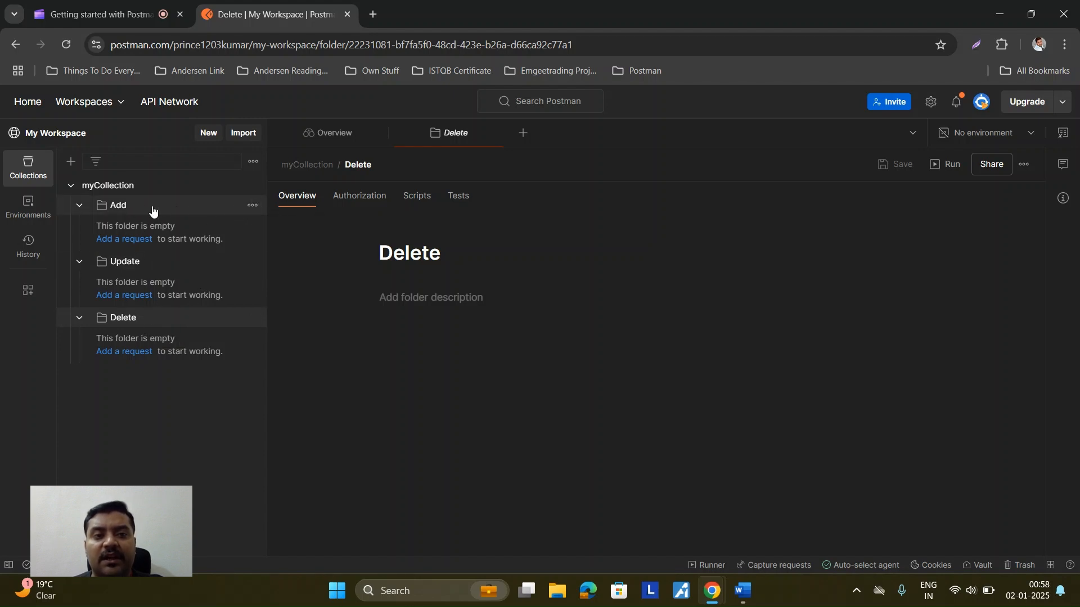
pyautogui.click(252, 207)
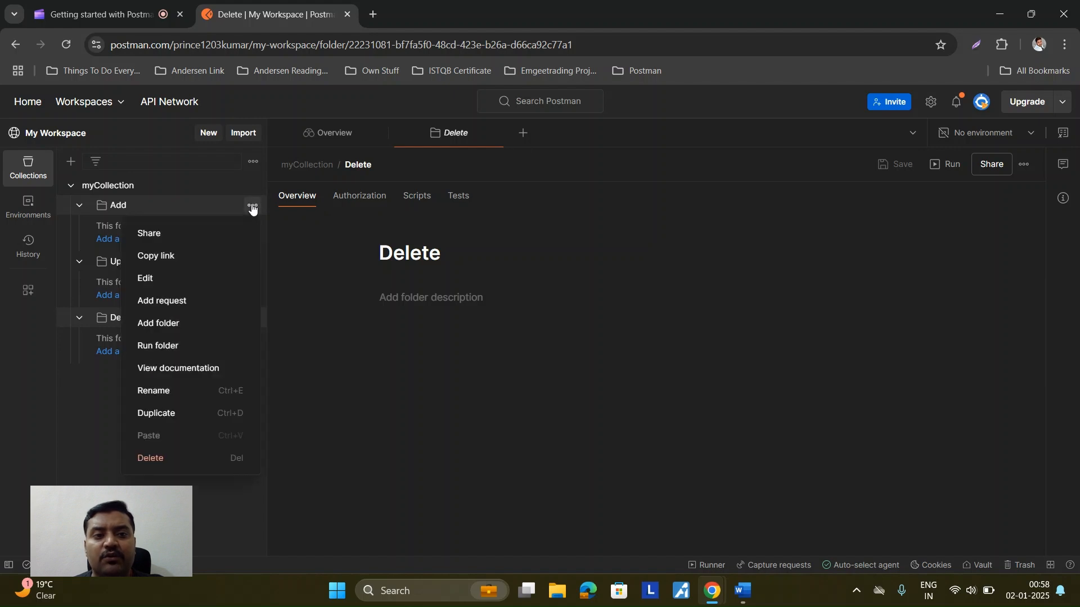
pyautogui.click(184, 306)
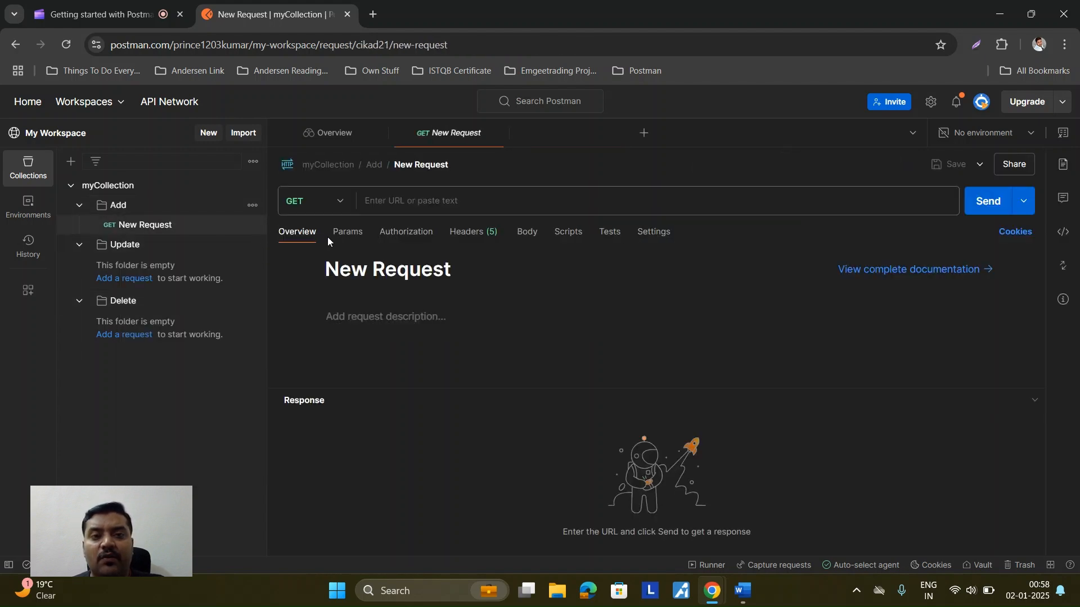
pyautogui.click(340, 203)
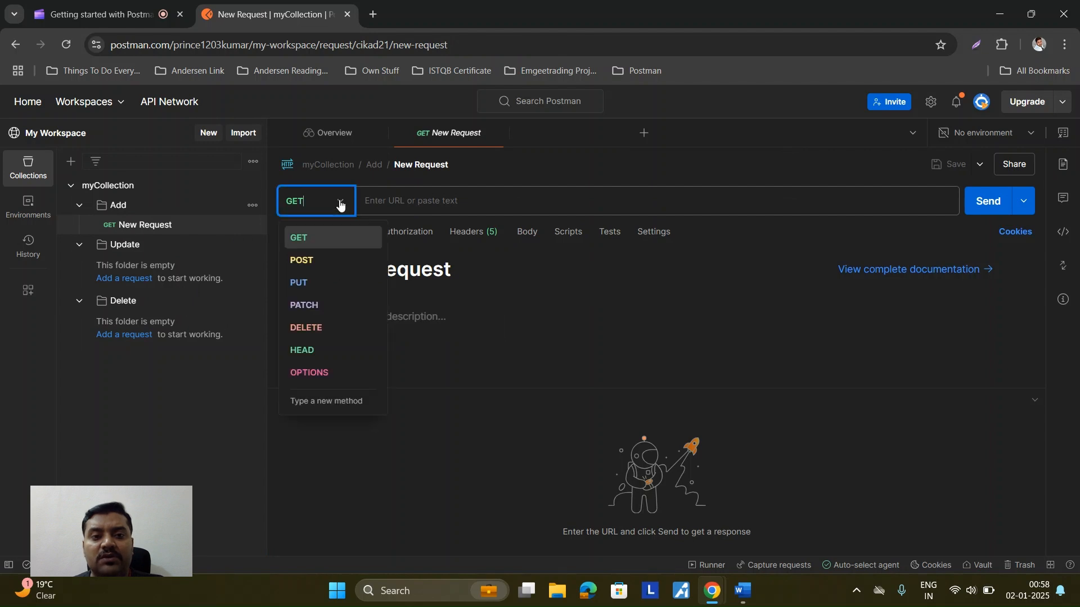
pyautogui.click(321, 262)
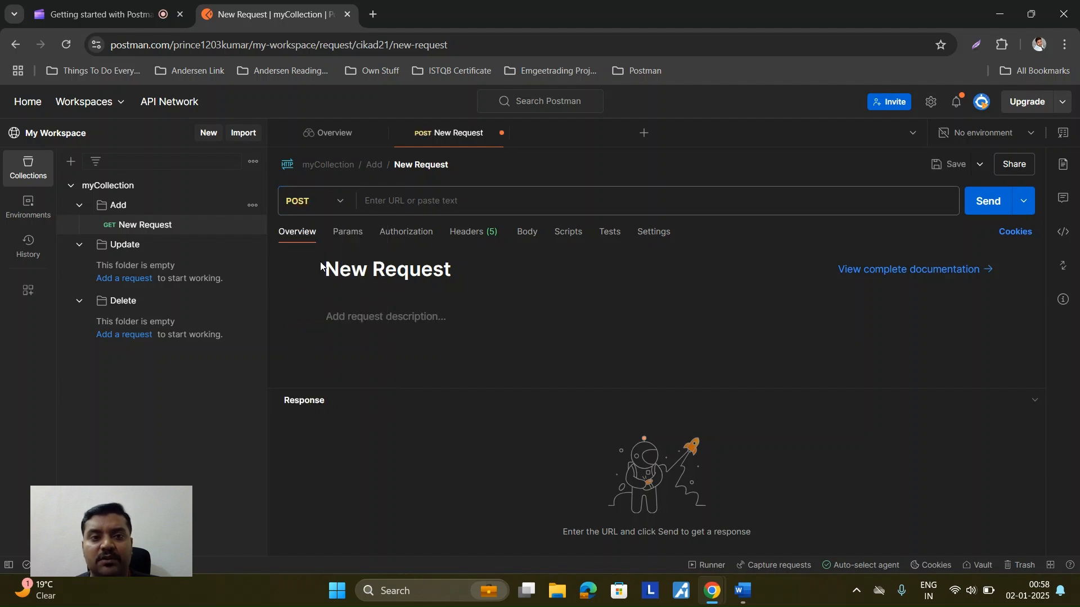
pyautogui.click(386, 202)
pyautogui.write('www')
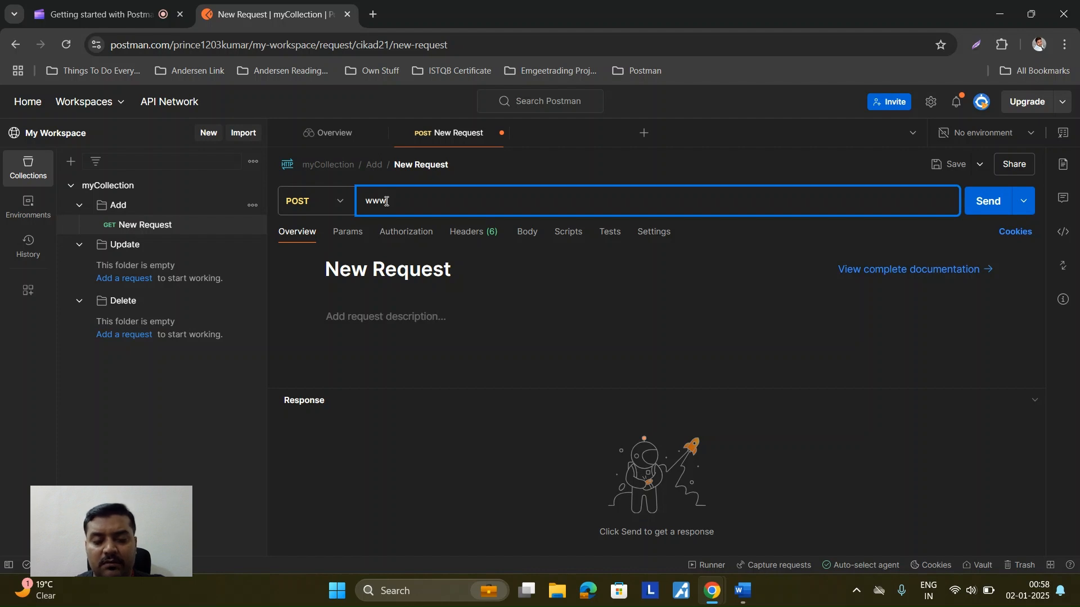
pyautogui.write('.api')
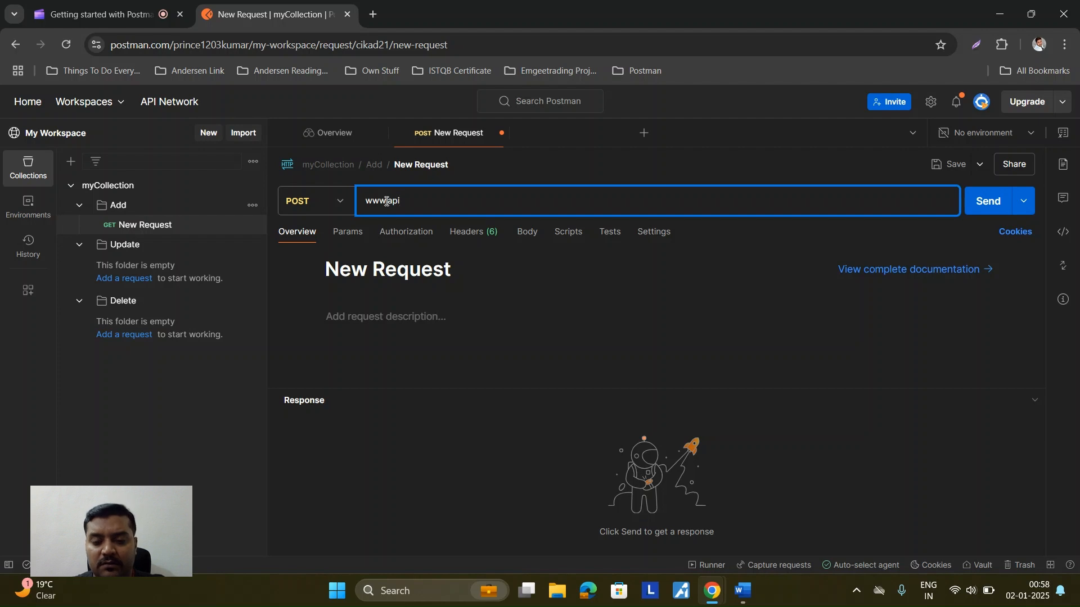
pyautogui.write('testing')
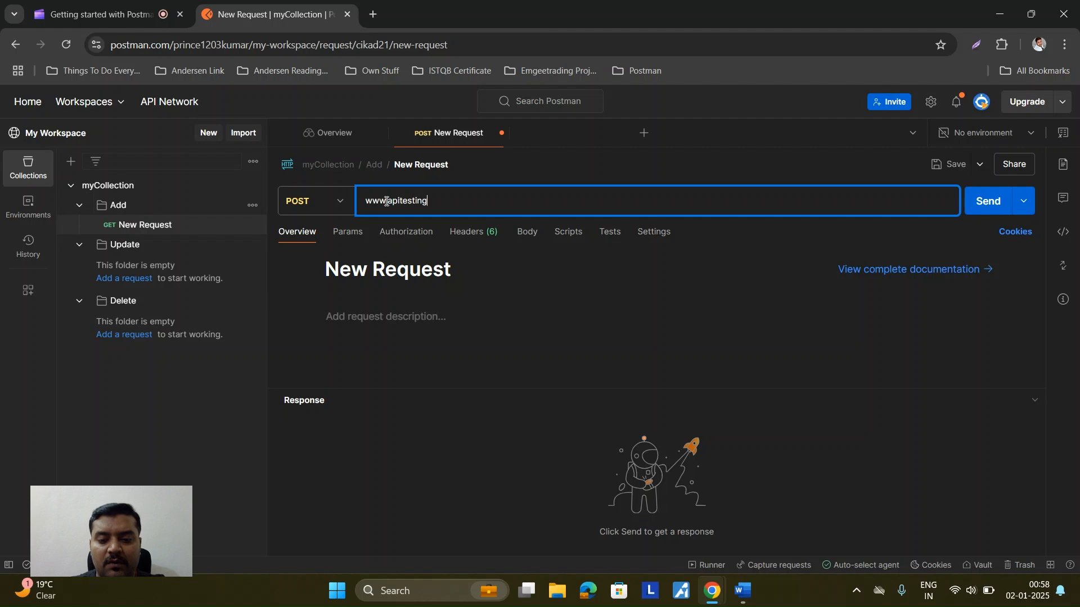
pyautogui.write('.com/add')
pyautogui.press('Return')
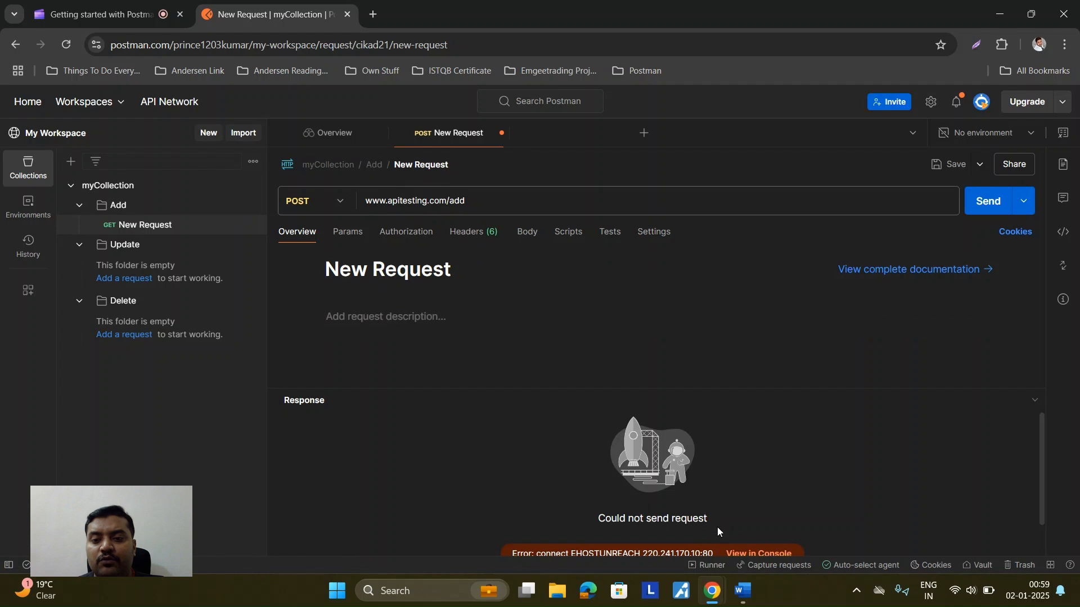
# Step: Return to the Word notes and review the Workspace, Collections, Add Folder→Add Request and Http Request topics
pyautogui.click(750, 590)
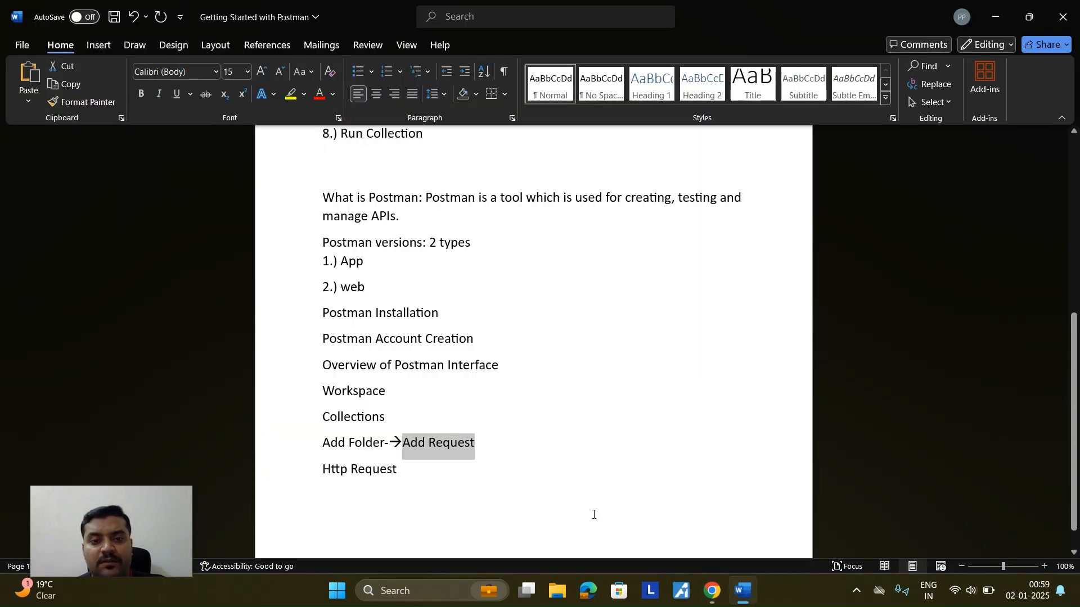
pyautogui.scroll(5, 503, 437)
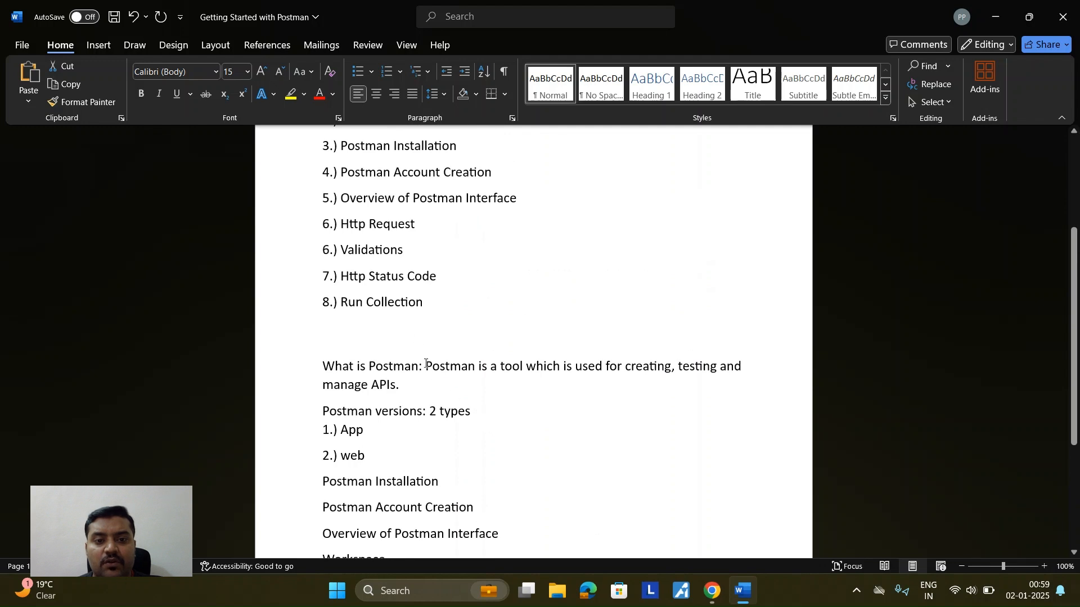
pyautogui.scroll(-6, 425, 363)
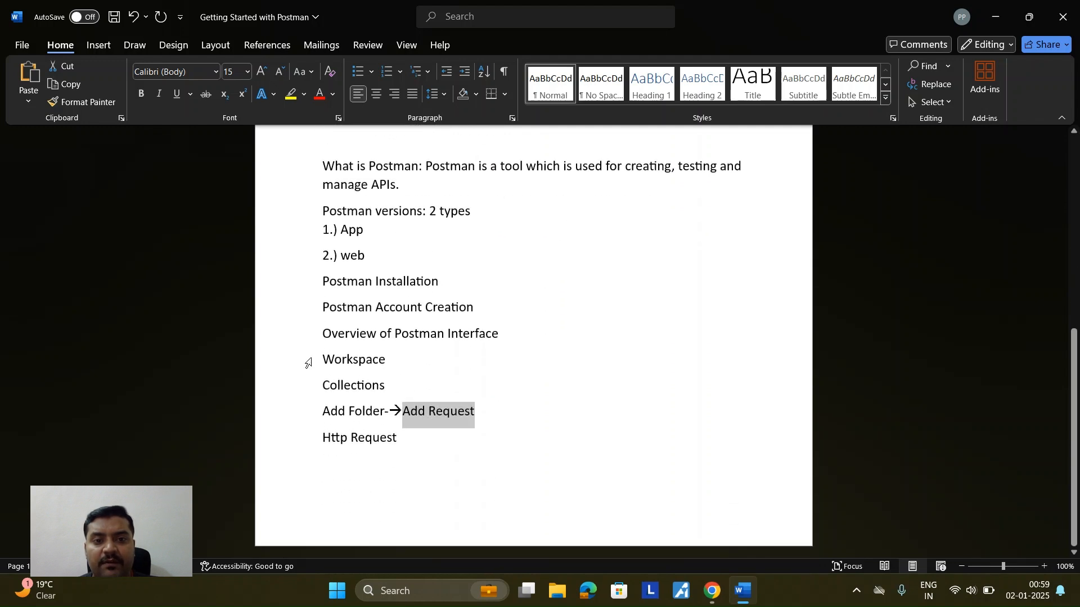
pyautogui.moveTo(324, 359); pyautogui.dragTo(388, 360)
pyautogui.moveTo(324, 386); pyautogui.dragTo(394, 387)
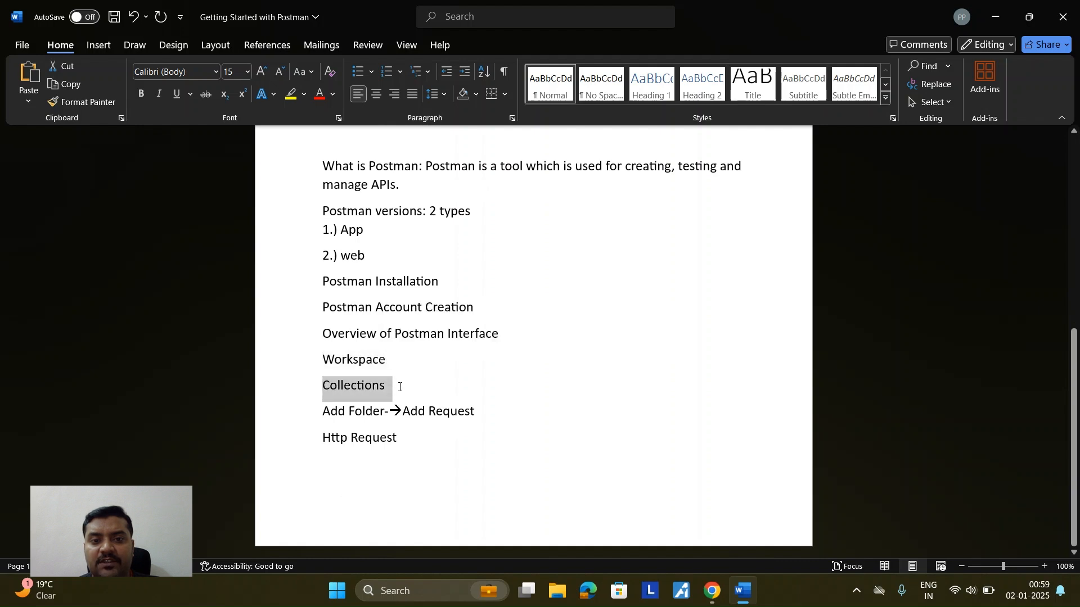
pyautogui.moveTo(323, 412); pyautogui.dragTo(466, 412)
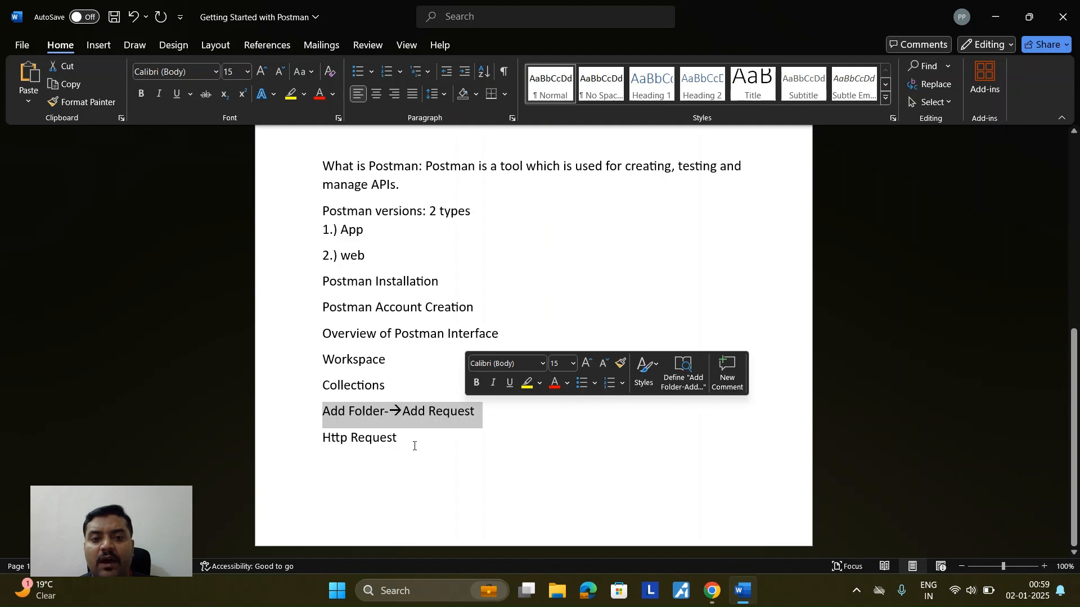
pyautogui.moveTo(404, 440); pyautogui.dragTo(325, 442)
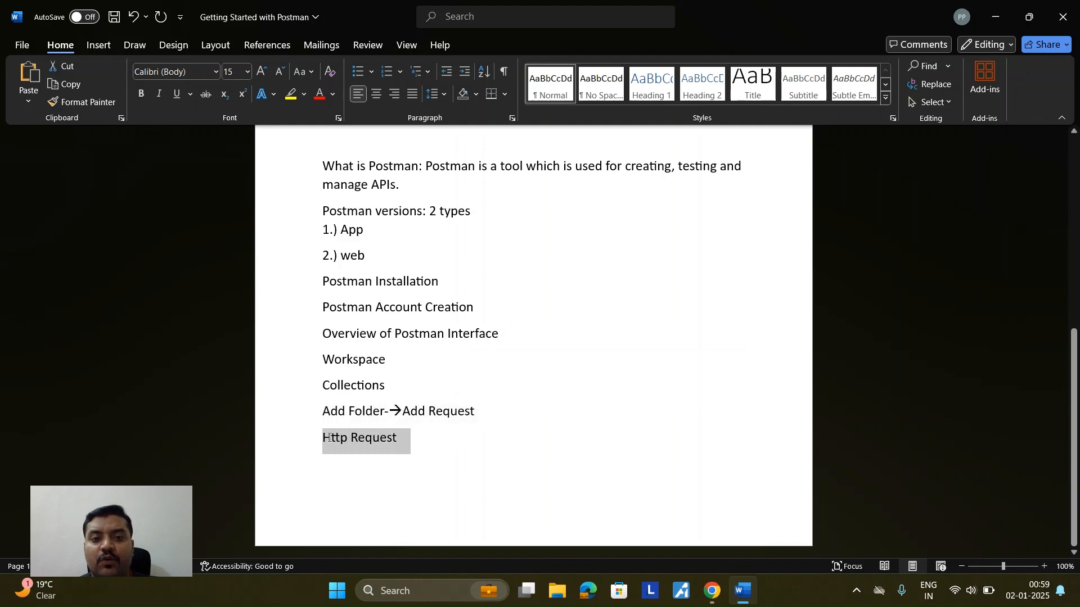
pyautogui.click(403, 440)
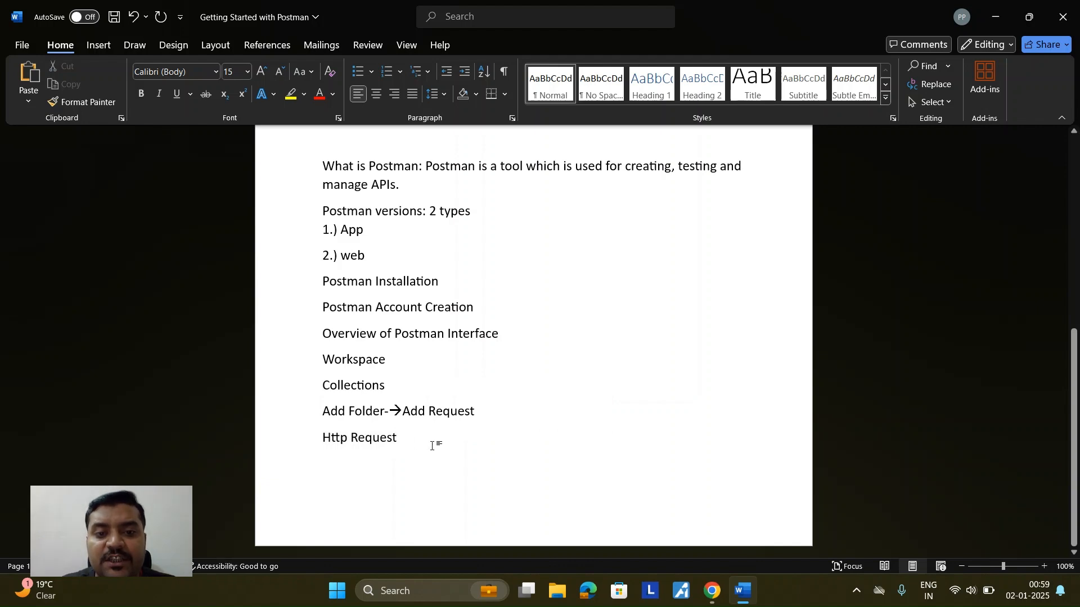
# Step: Extend the Http Request line to read ': Get, Post, Put, Patch, Delete', fixing the typo
pyautogui.write(': Get, ')
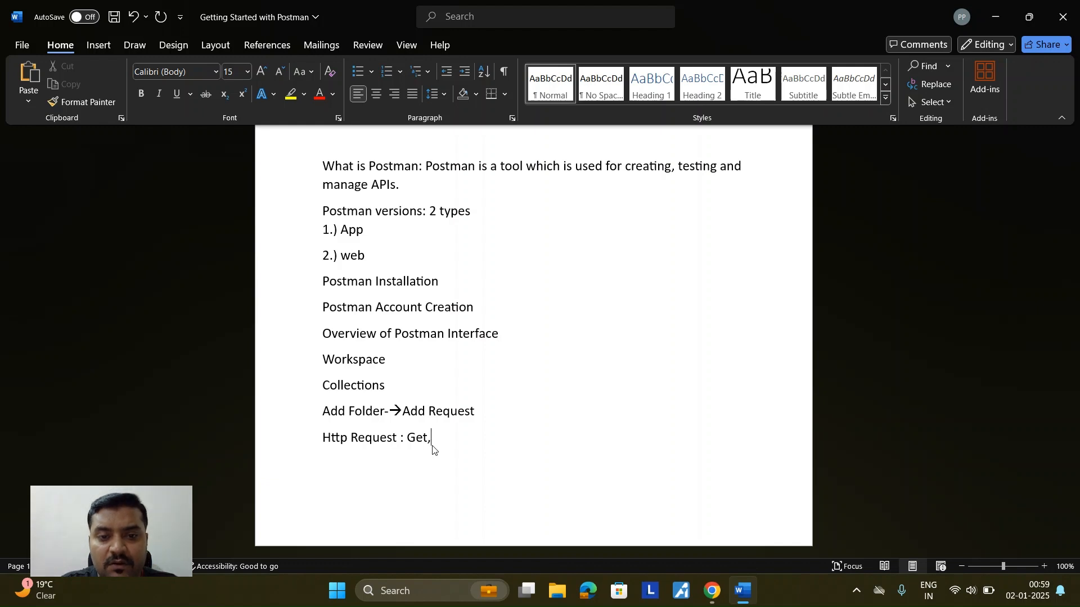
pyautogui.write('Post')
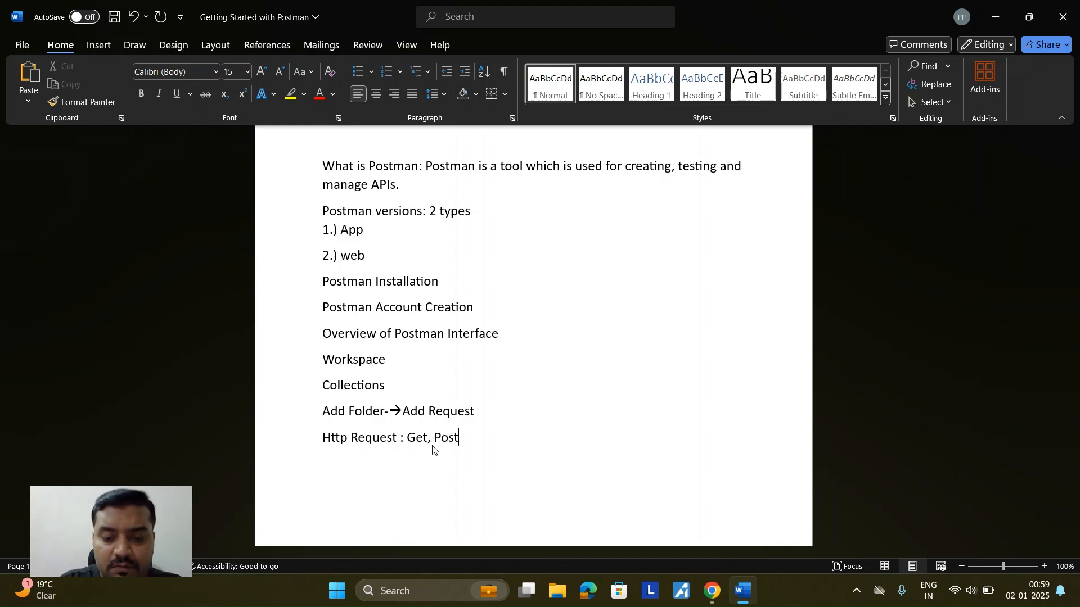
pyautogui.write(', Pa')
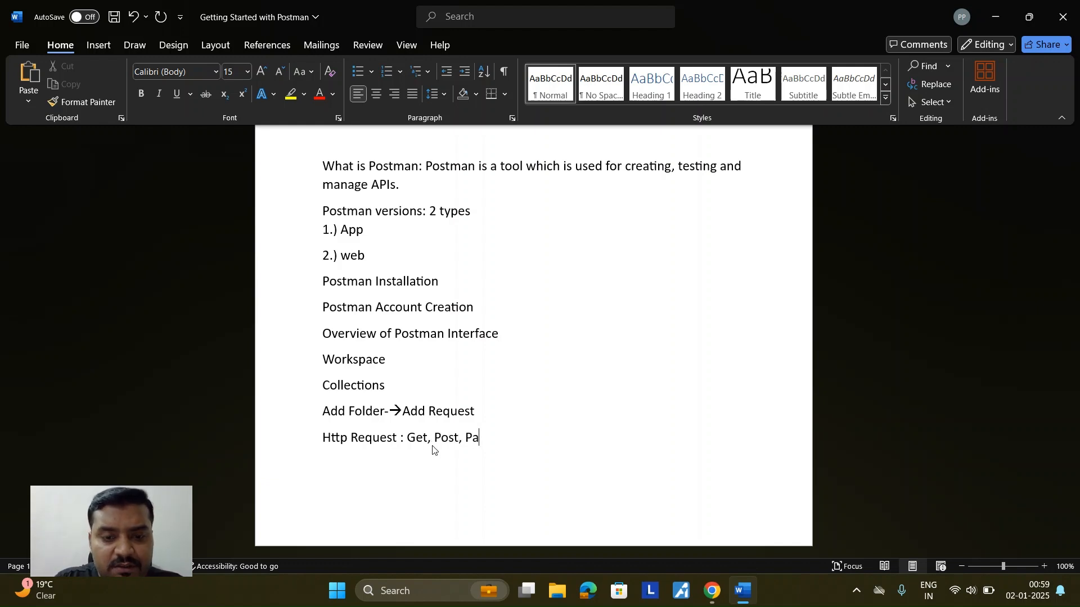
pyautogui.press('BackSpace')
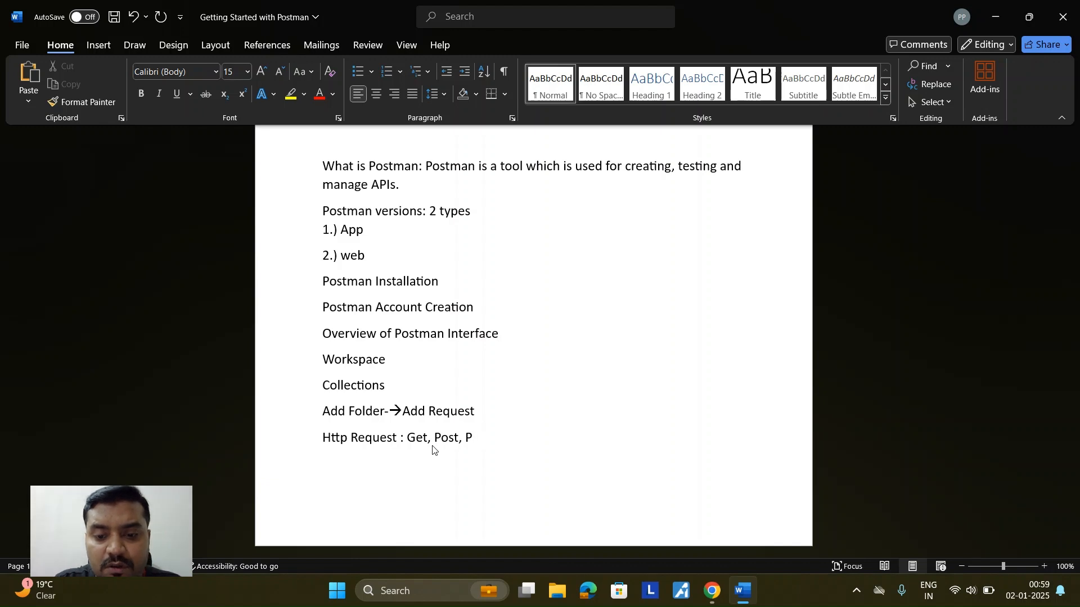
pyautogui.write('ut, ')
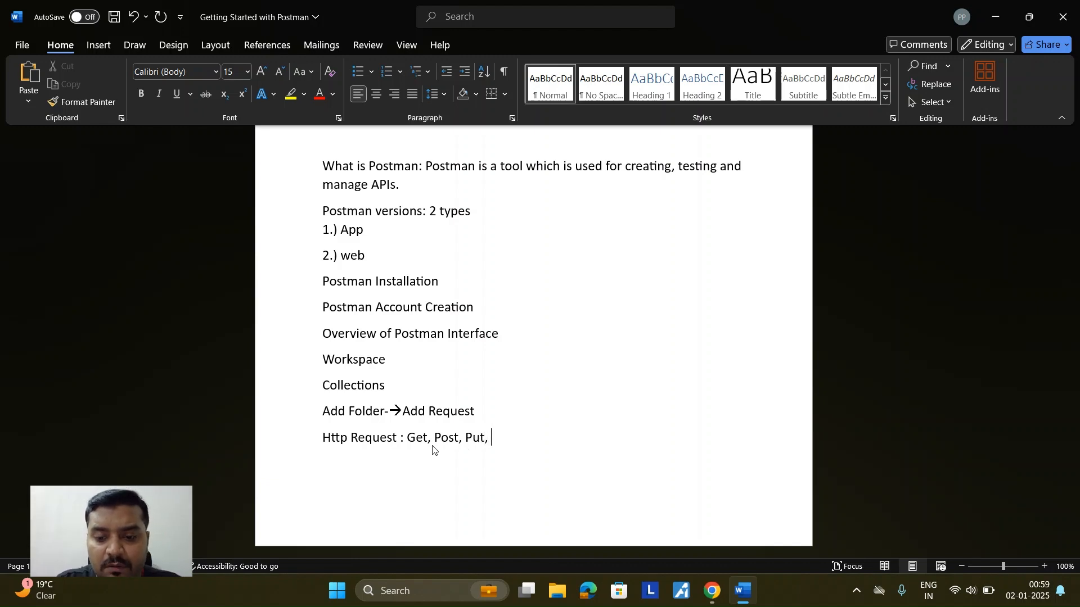
pyautogui.write('Patch, ')
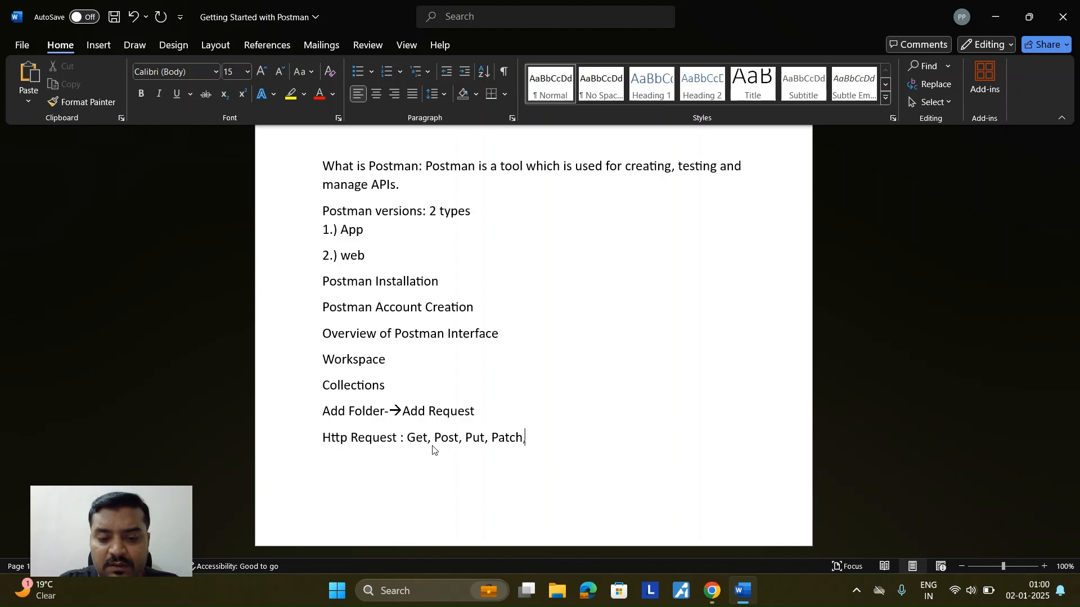
pyautogui.write('Delete')
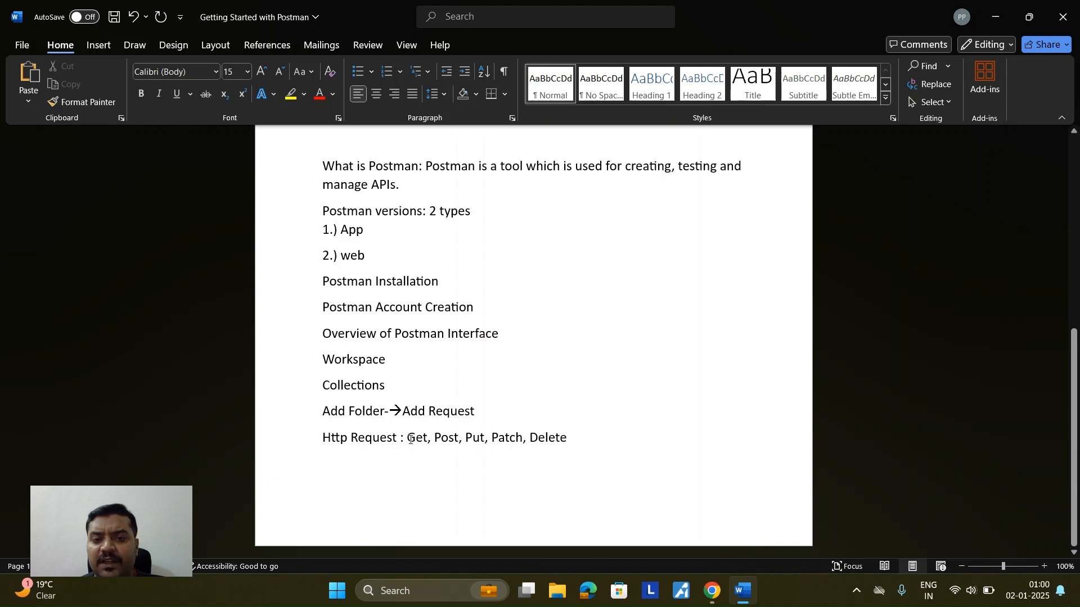
pyautogui.moveTo(409, 438); pyautogui.dragTo(557, 440)
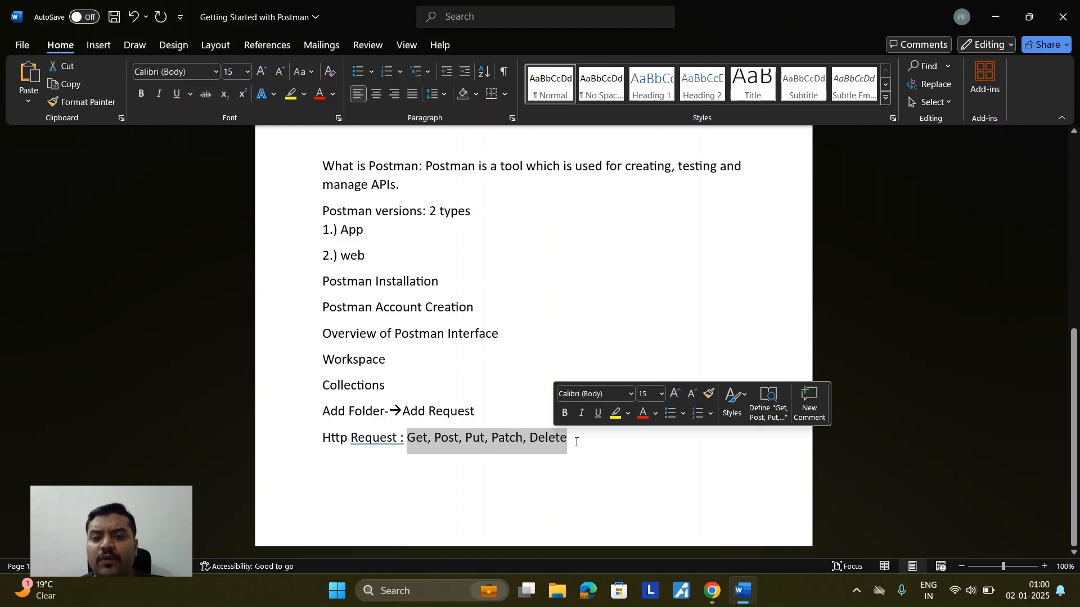
pyautogui.click(576, 438)
pyautogui.moveTo(574, 438); pyautogui.dragTo(415, 444)
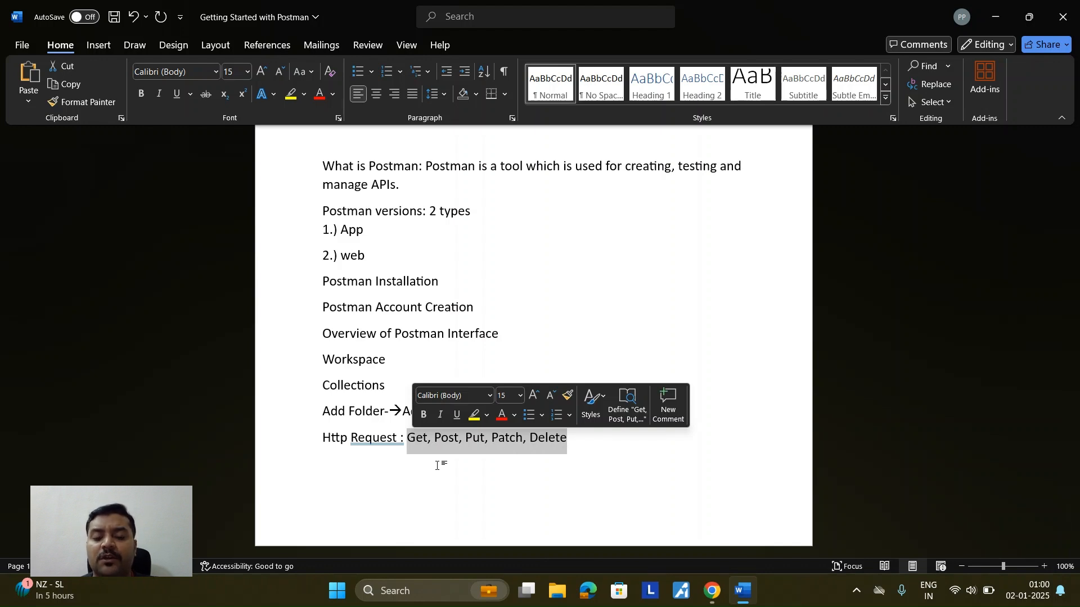
pyautogui.click(458, 454)
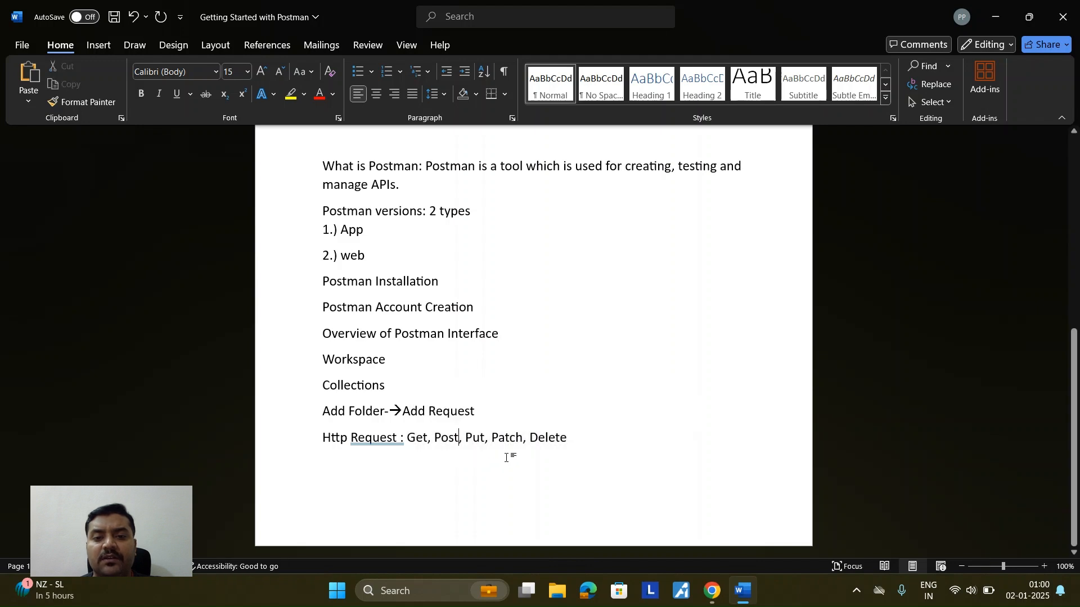
pyautogui.moveTo(570, 439); pyautogui.dragTo(411, 440)
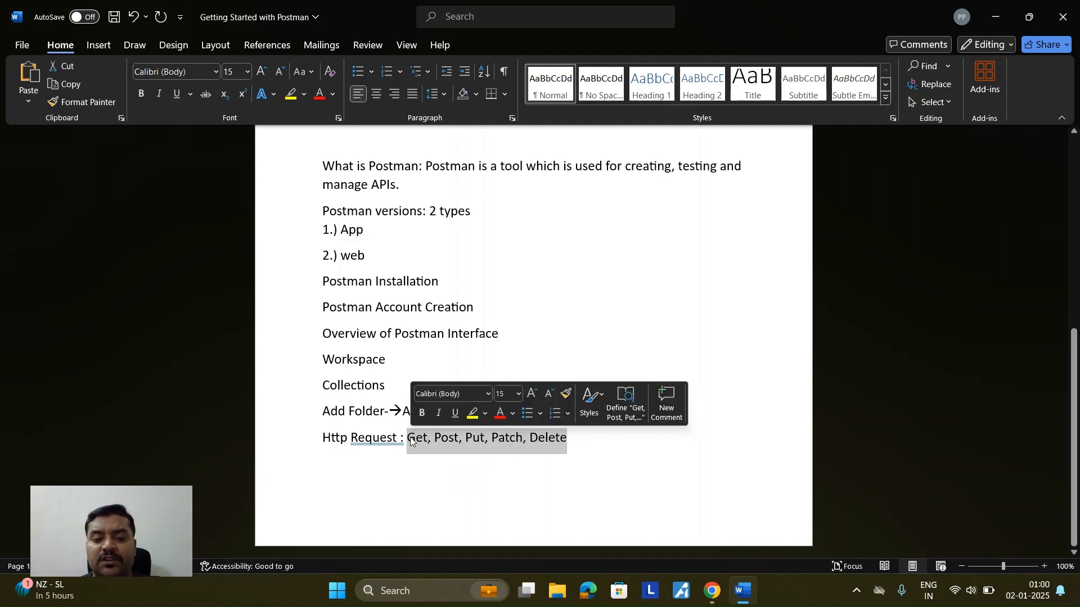
pyautogui.click(596, 453)
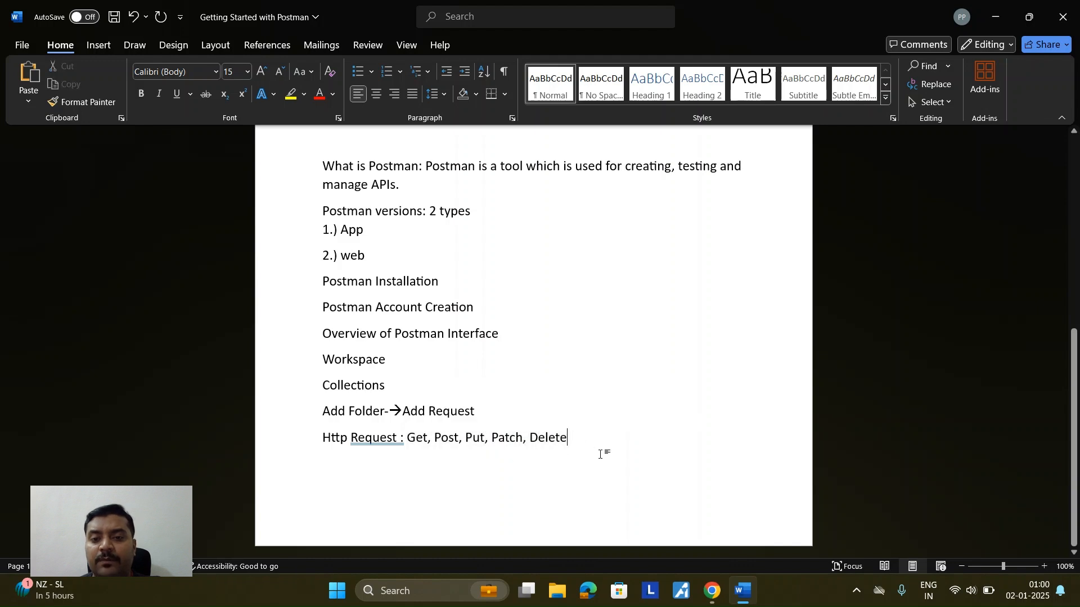
# Step: Add the line 'Get: fetch the data' below the method list
pyautogui.hotkey('ctrl', 'Return')
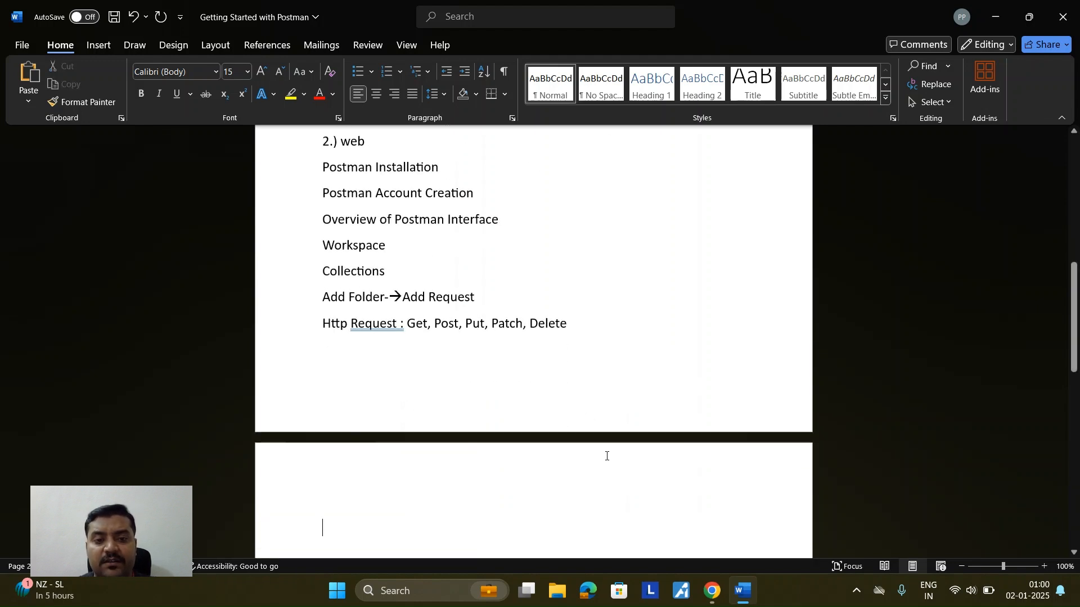
pyautogui.press('BackSpace')
pyautogui.write('Get')
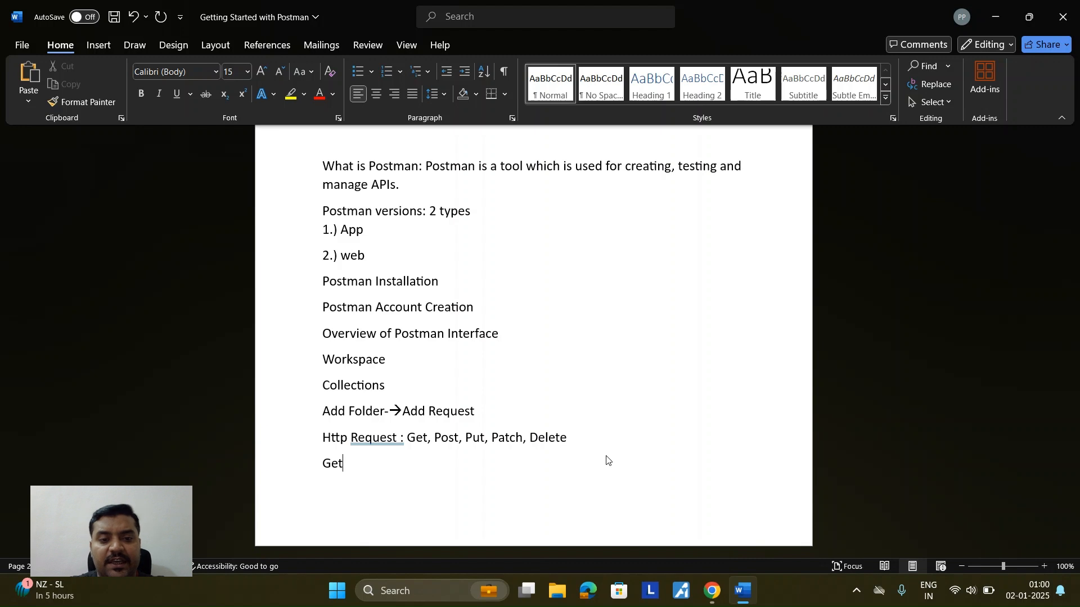
pyautogui.write(':')
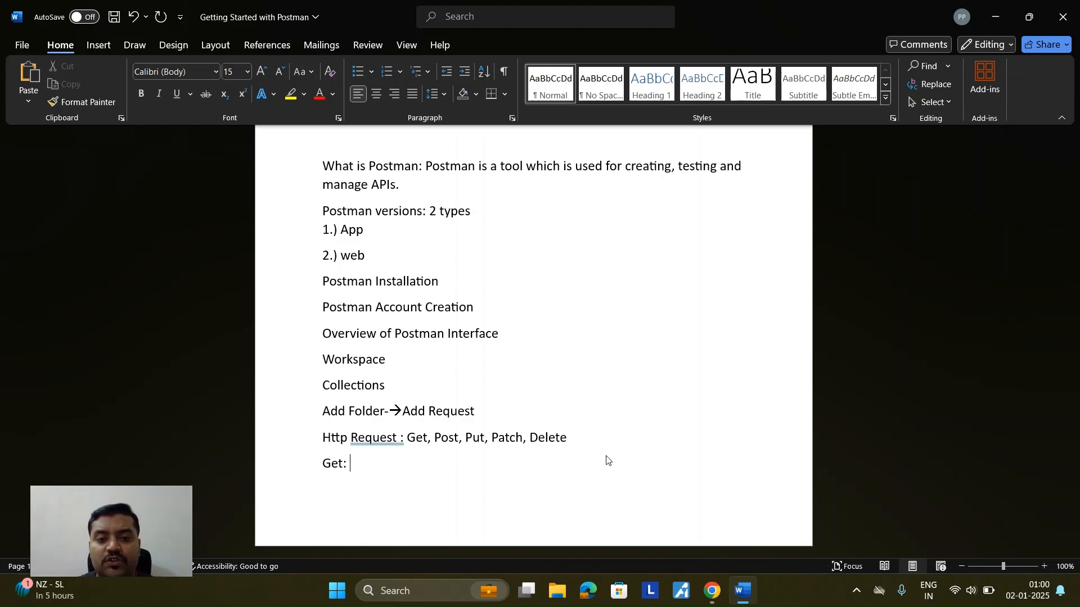
pyautogui.write(' fetch the data')
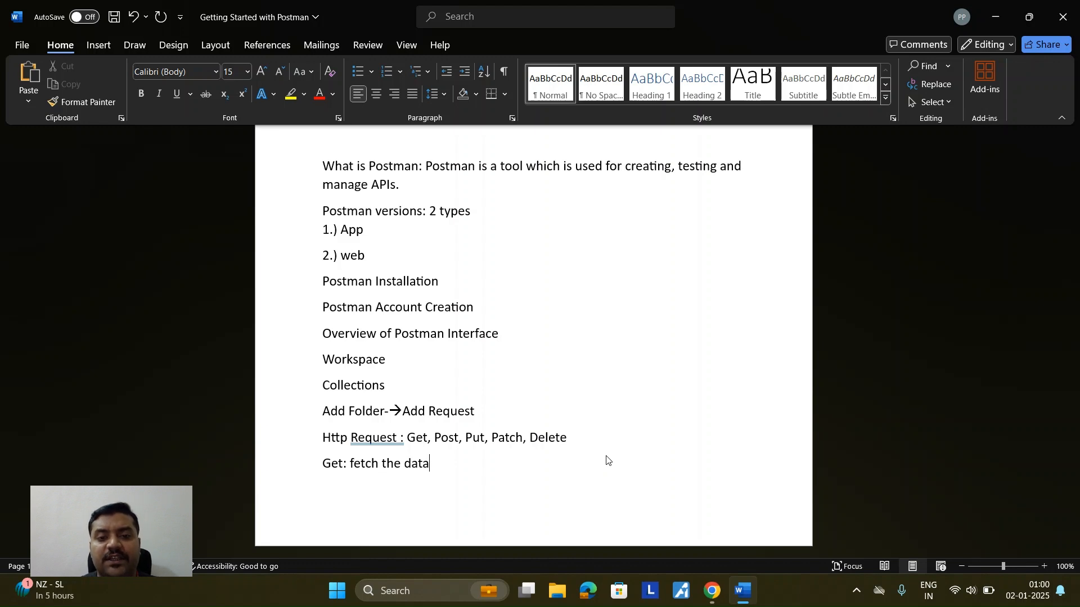
# Step: On a new page, write 'example: we want customers data' and select the word Post to reuse
pyautogui.hotkey('ctrl', 'Return')
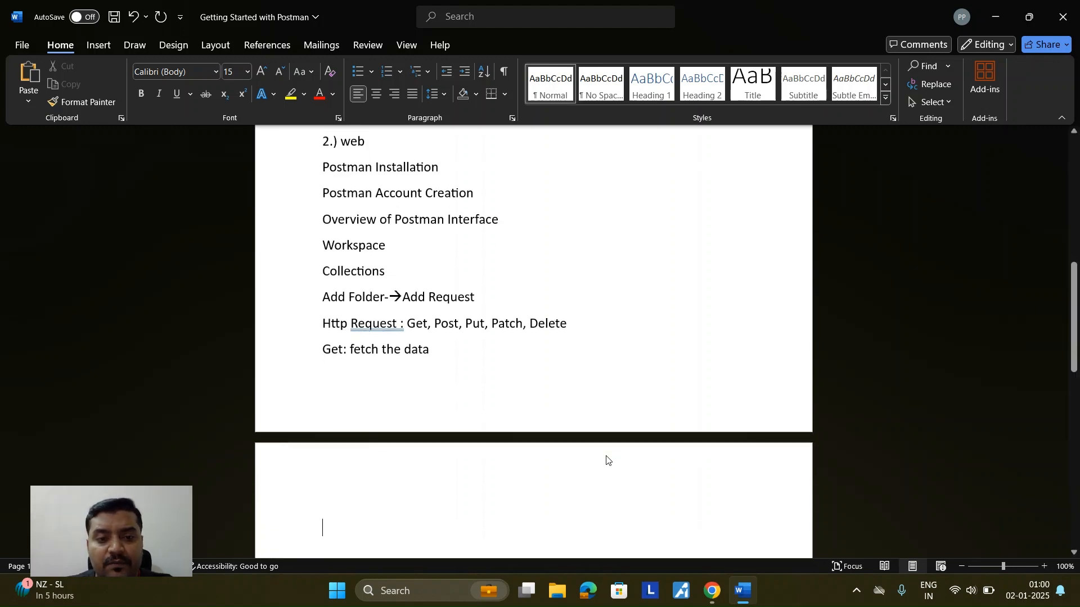
pyautogui.write('Eg.')
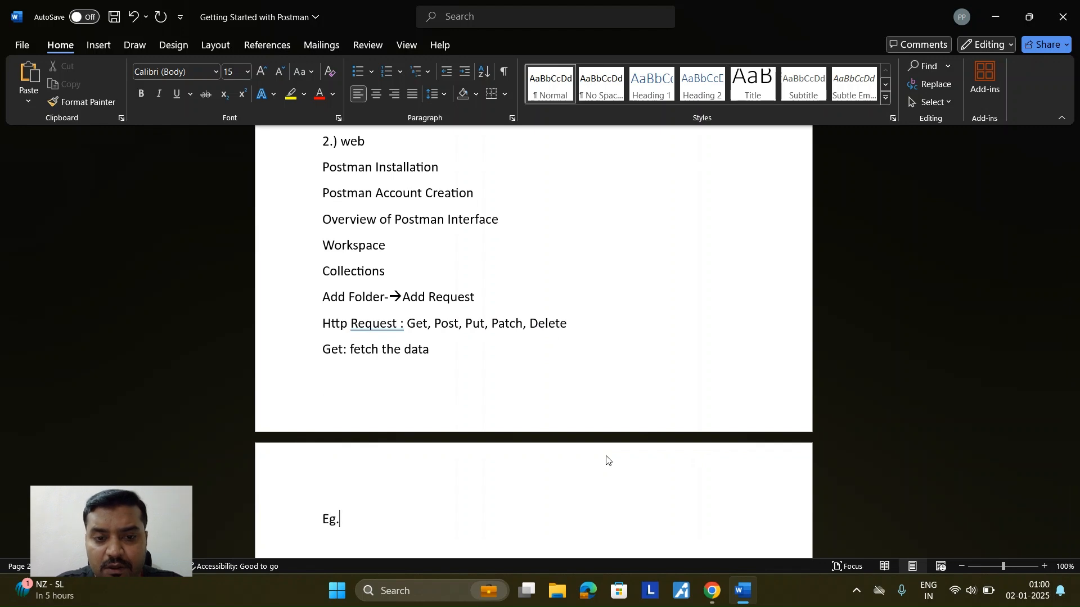
pyautogui.moveTo(342, 519); pyautogui.dragTo(324, 517)
pyautogui.write('example')
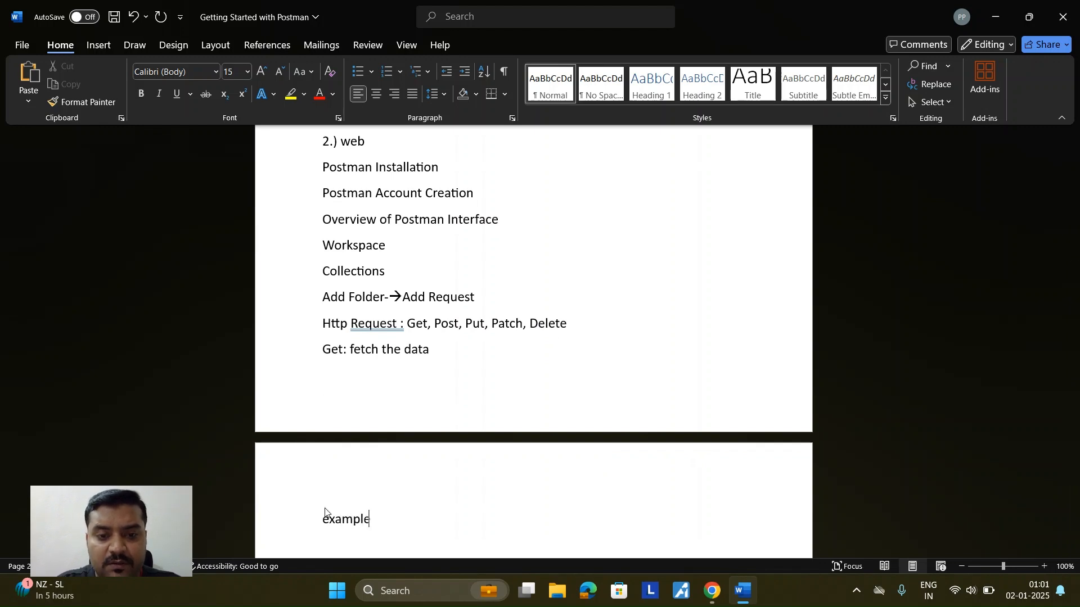
pyautogui.write(': we want ')
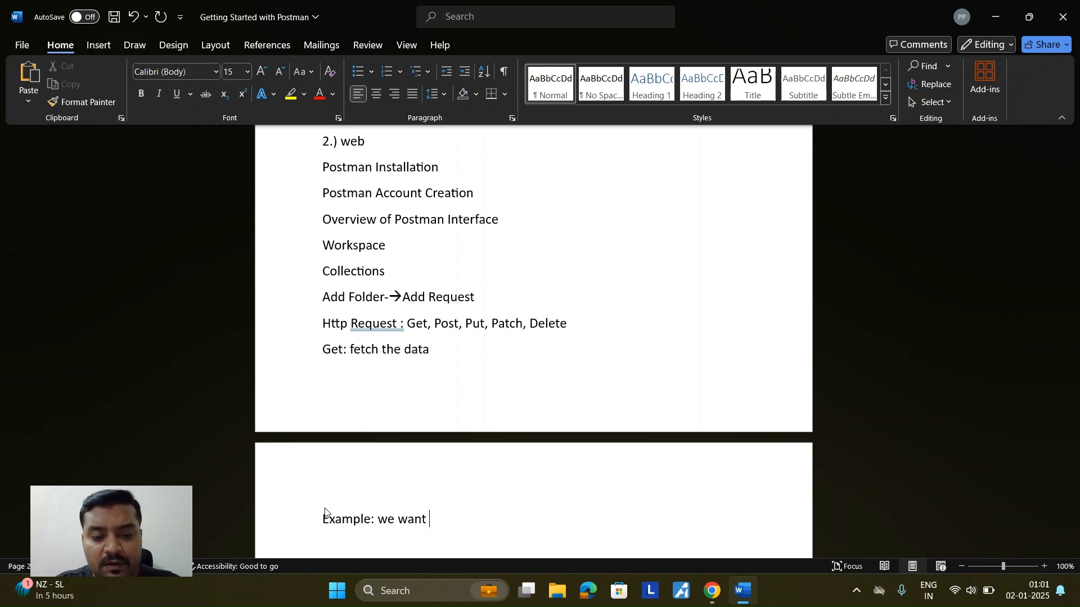
pyautogui.write('custo')
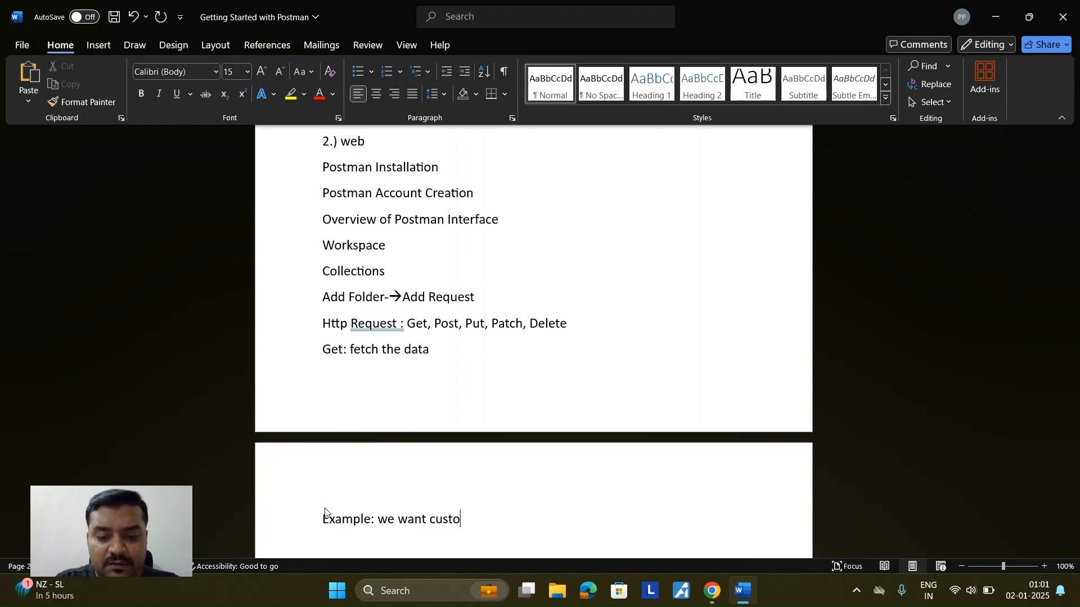
pyautogui.write('mers data')
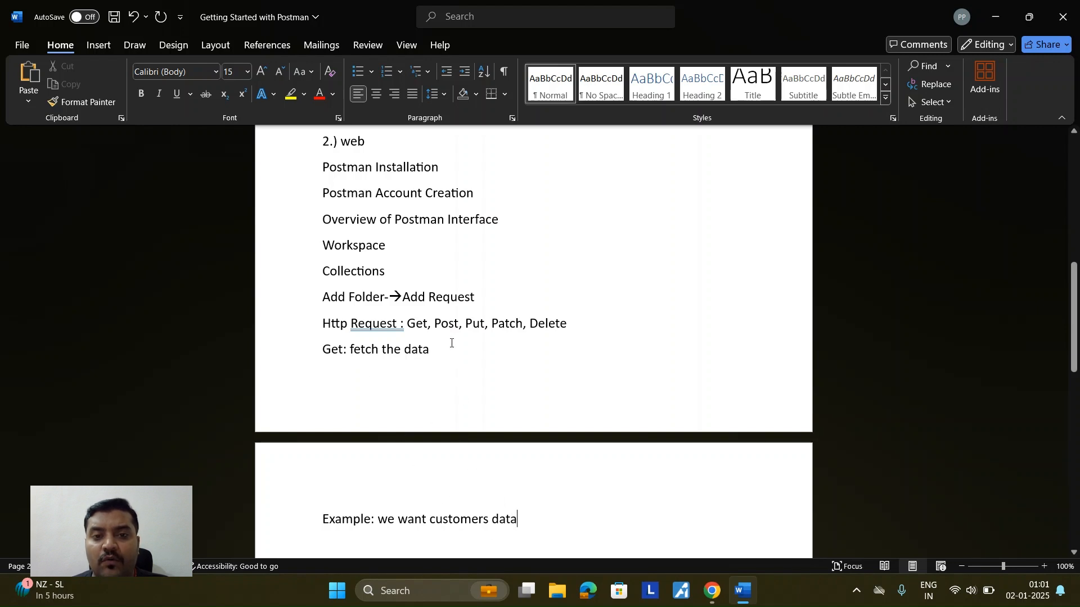
pyautogui.moveTo(459, 325); pyautogui.dragTo(434, 326)
pyautogui.hotkey('ctrl', 'c')
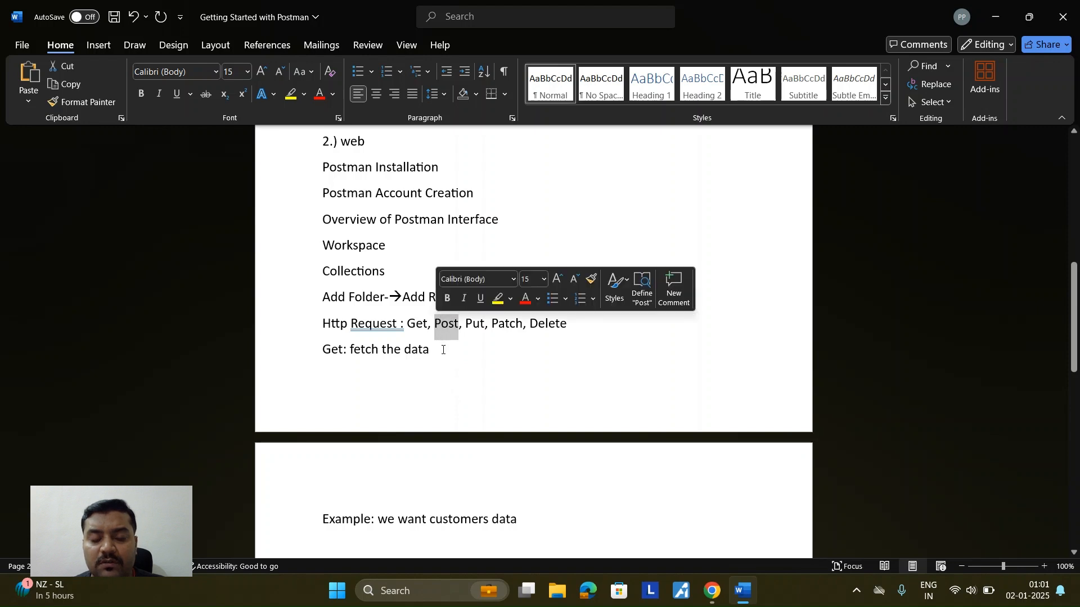
pyautogui.scroll(-3, 473, 434)
pyautogui.click(536, 420)
# Step: Add the definition 'Post: Create the customer data' on a new line
pyautogui.press('Return')
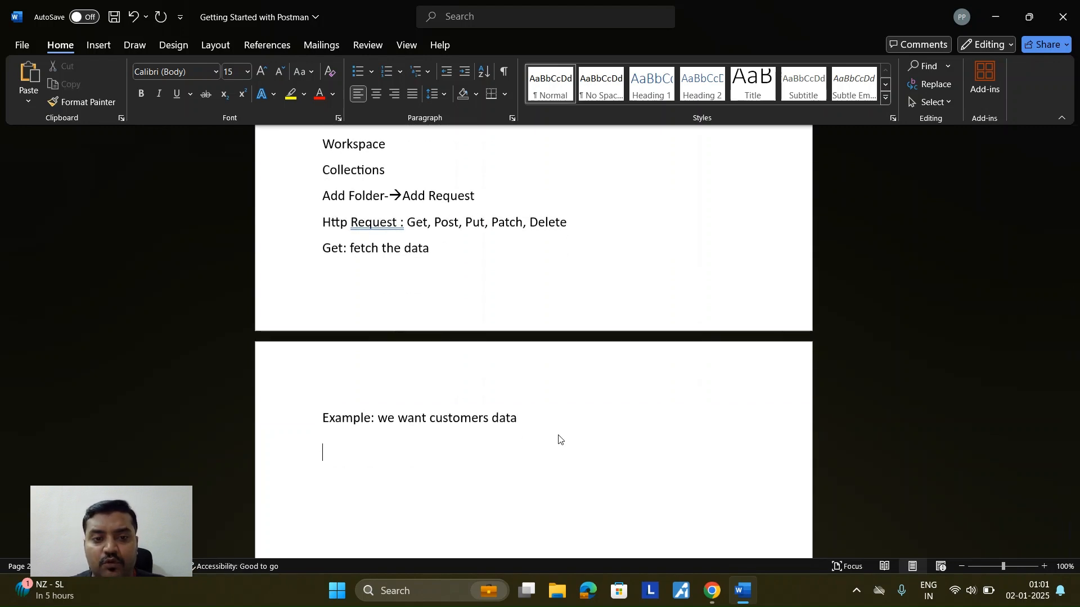
pyautogui.hotkey('ctrl', 'v')
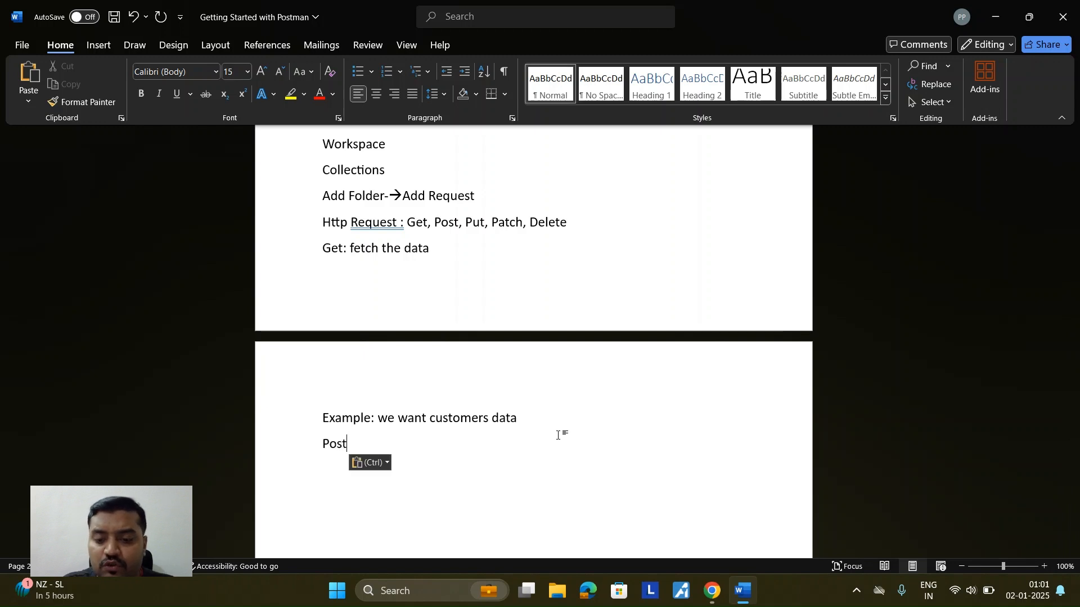
pyautogui.write(': ')
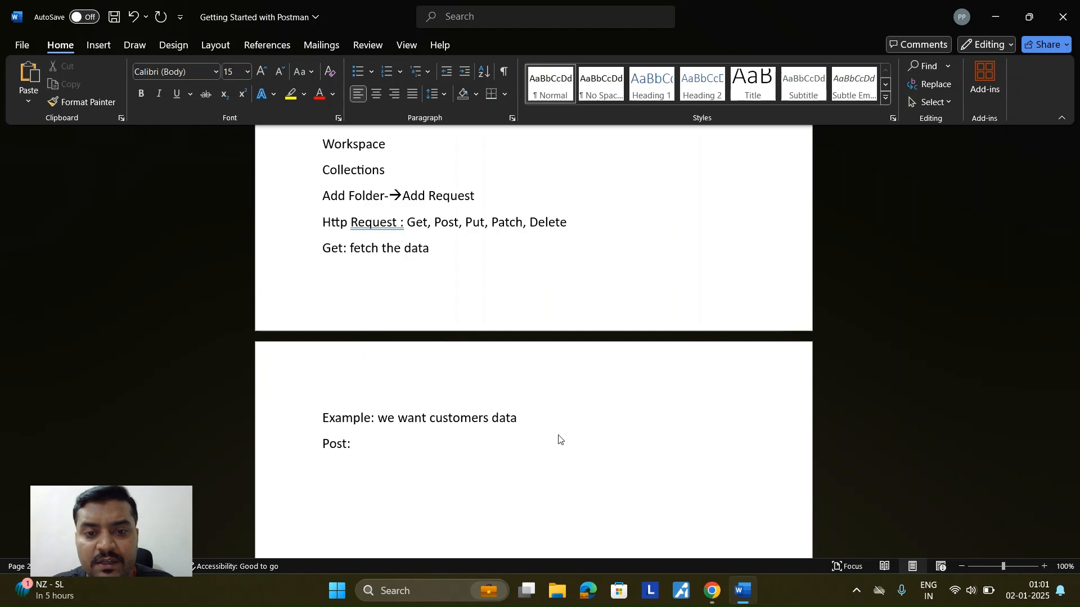
pyautogui.write('C')
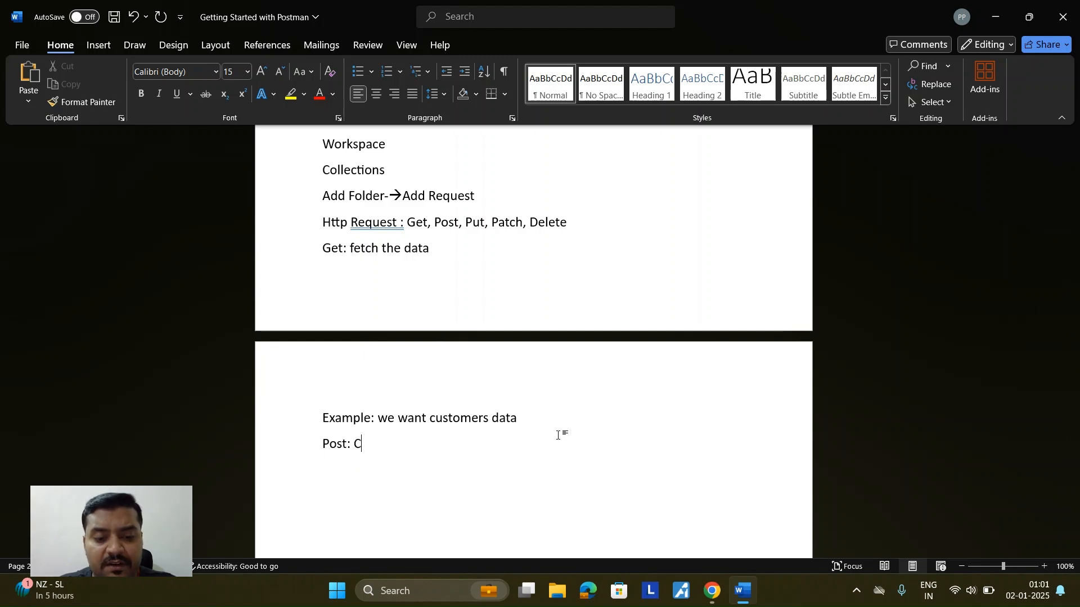
pyautogui.write('reate th')
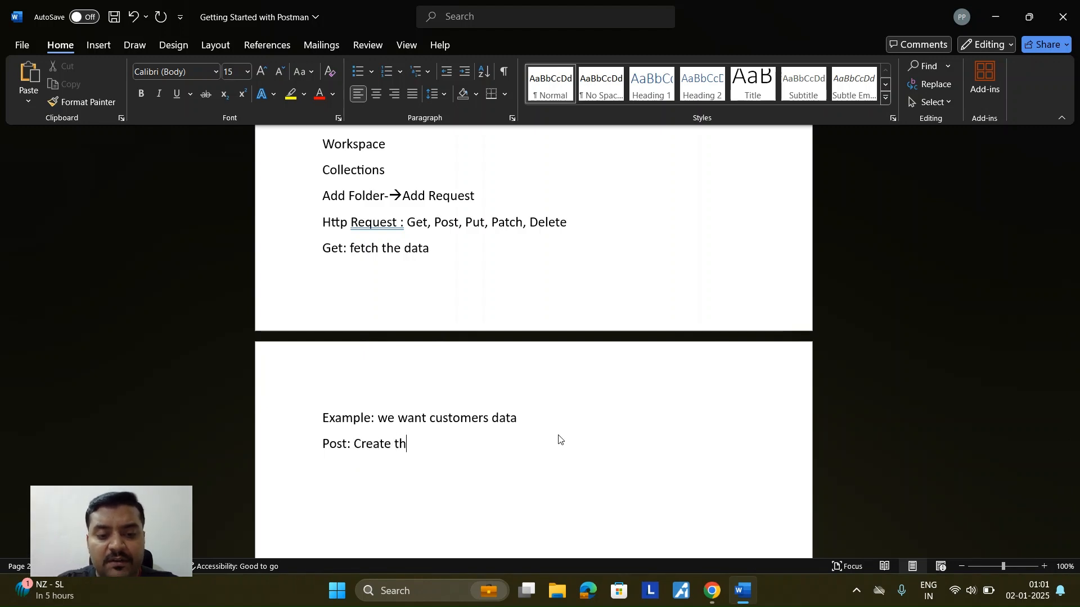
pyautogui.write('e custo')
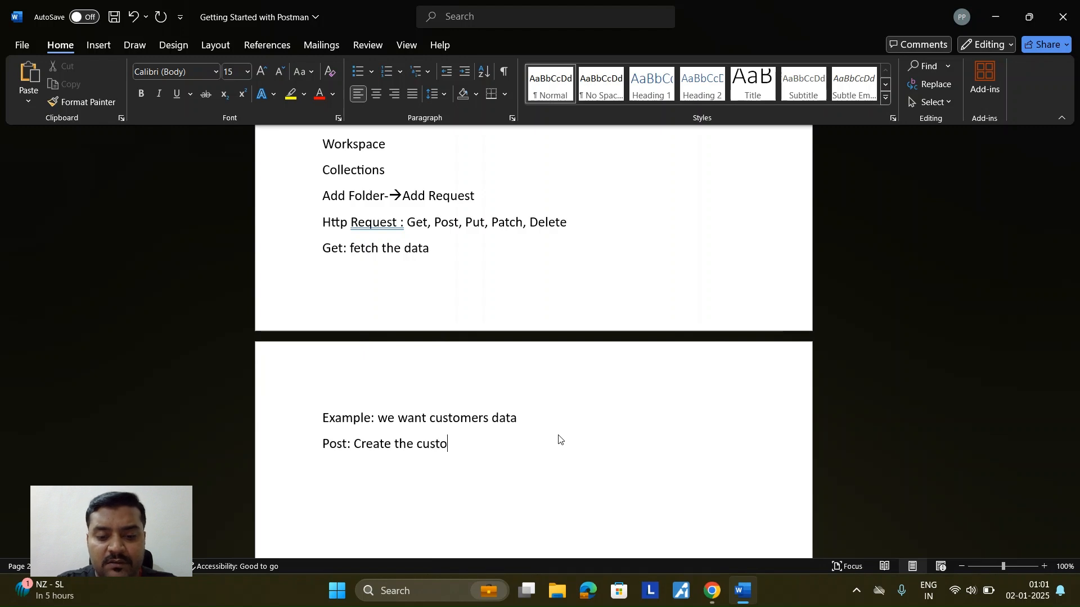
pyautogui.write('mer data')
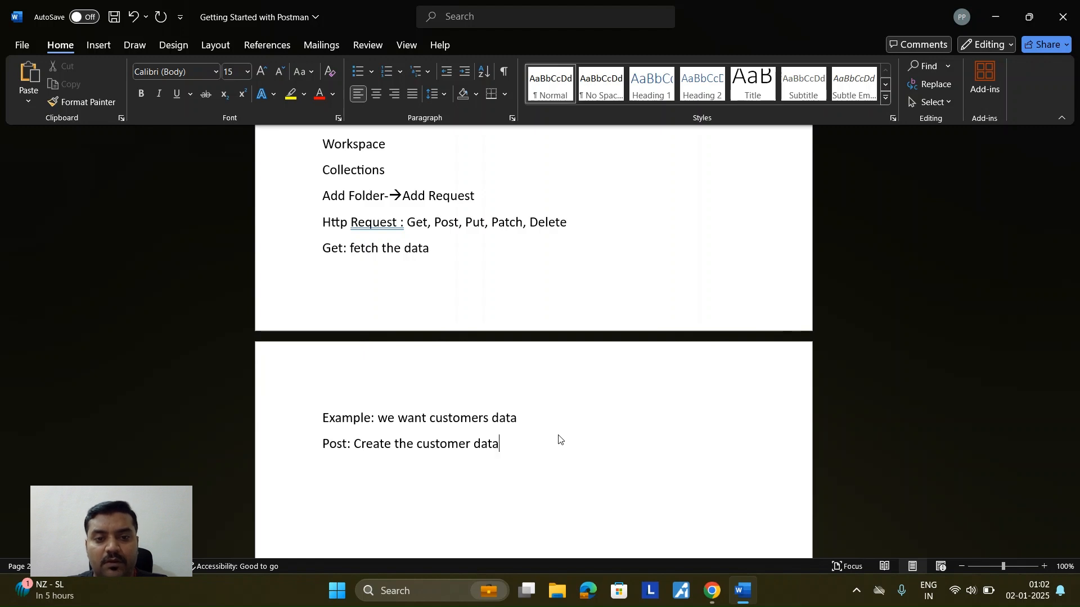
# Step: Add 'Put: Update the customer data' and a following 'Patch: Update the customer data' line
pyautogui.write('Put: ')
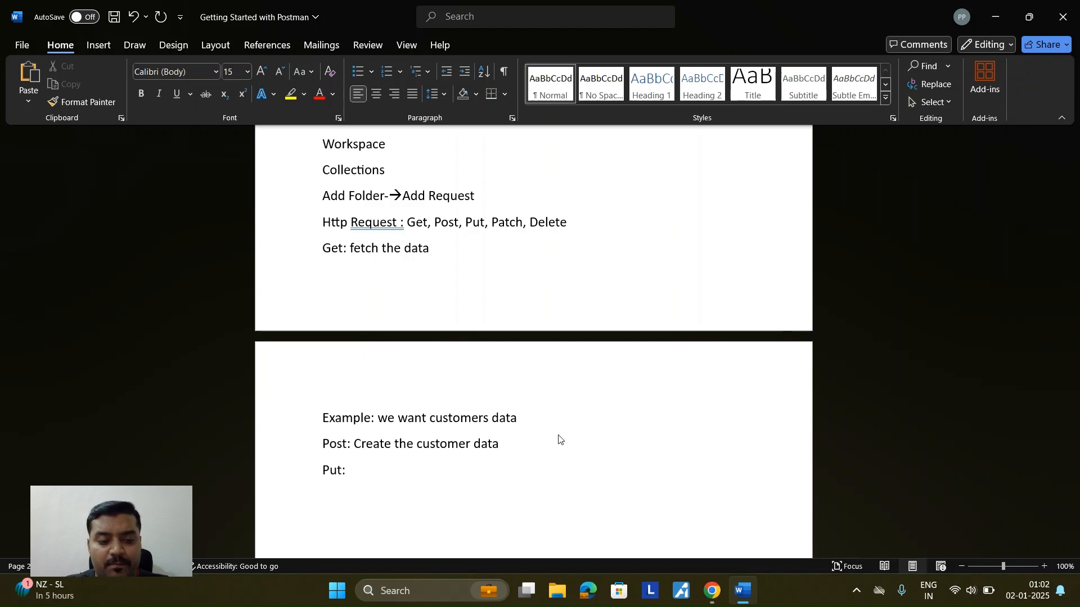
pyautogui.write('Updat')
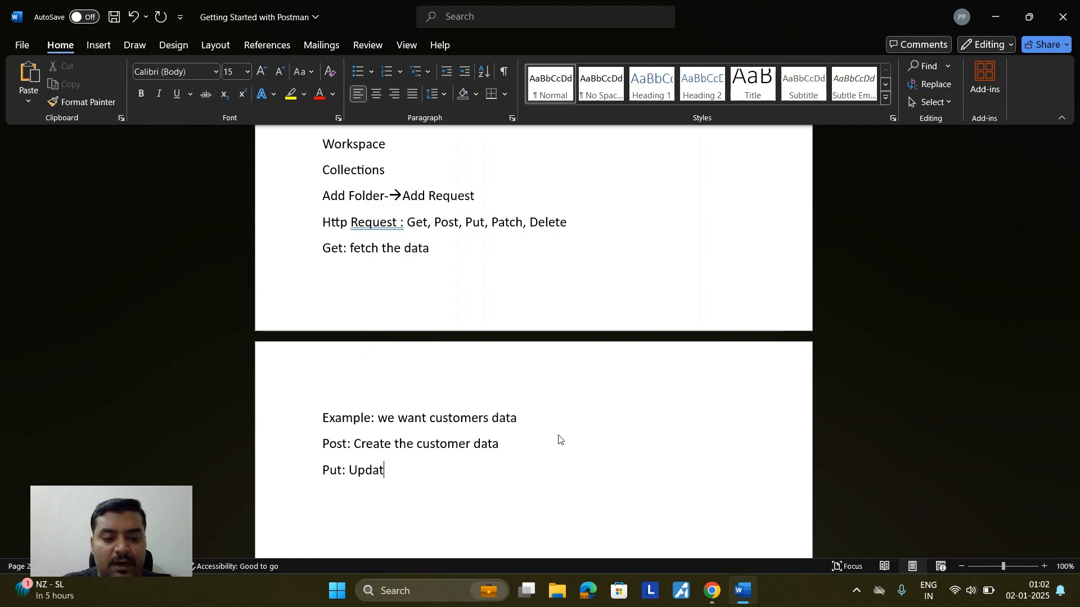
pyautogui.write('e the cust')
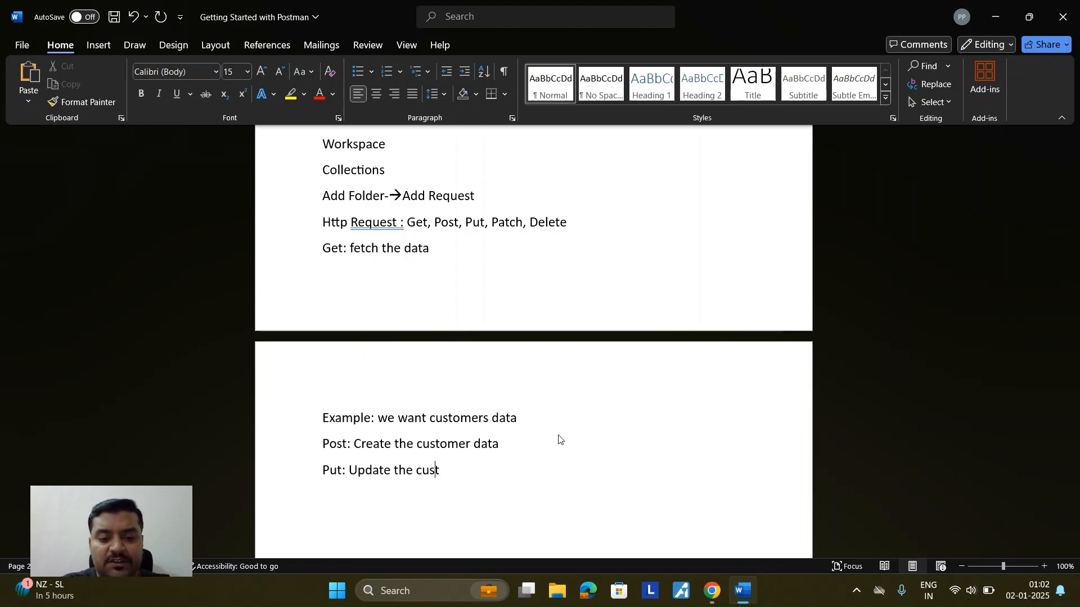
pyautogui.write('omer data')
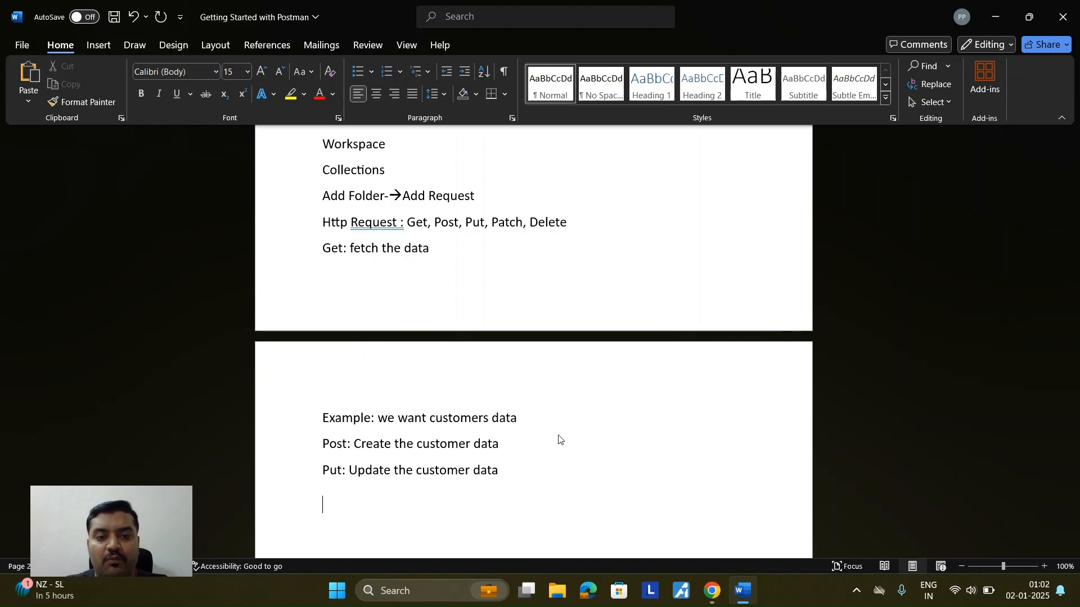
pyautogui.press('Return')
pyautogui.write('patch')
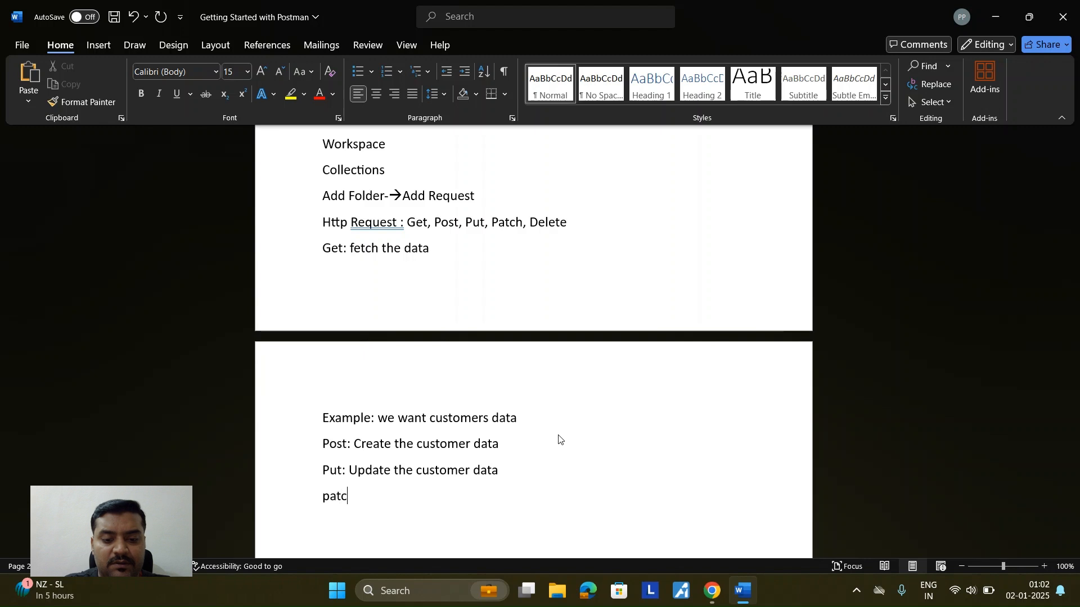
pyautogui.write(': ')
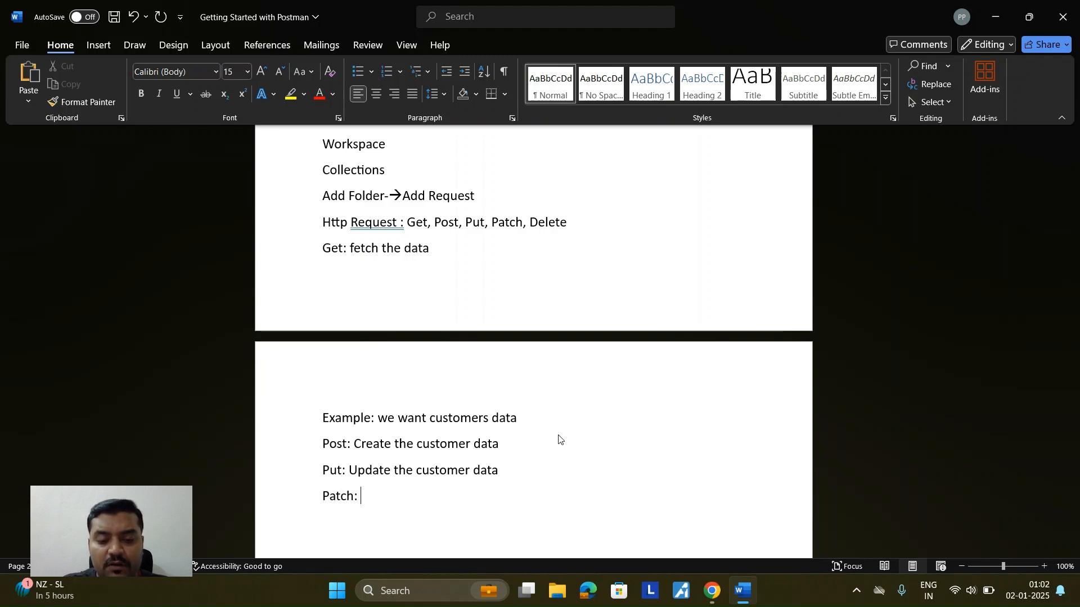
pyautogui.write('Update ')
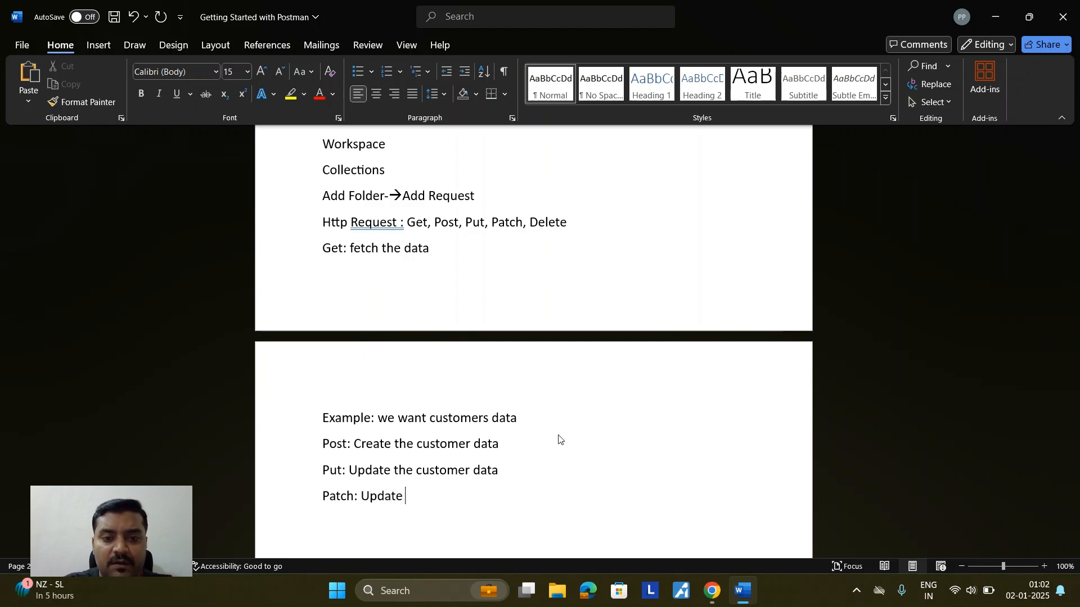
pyautogui.write('the cus')
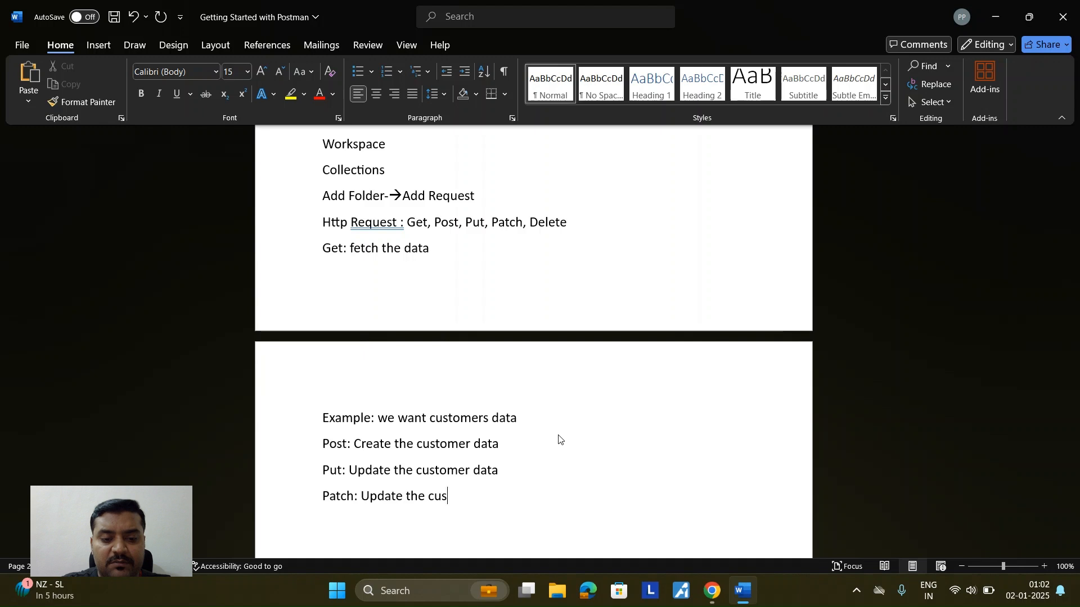
pyautogui.write('tomer data')
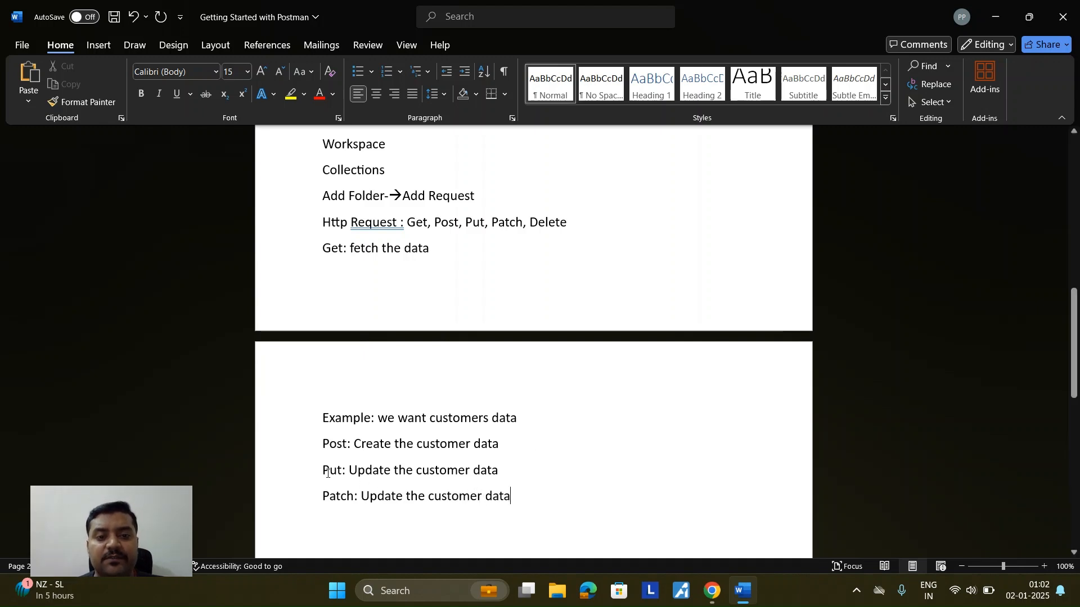
# Step: Below the Put line, write 'Ex: requirement for update the customer whole data'
pyautogui.moveTo(323, 473); pyautogui.dragTo(354, 502)
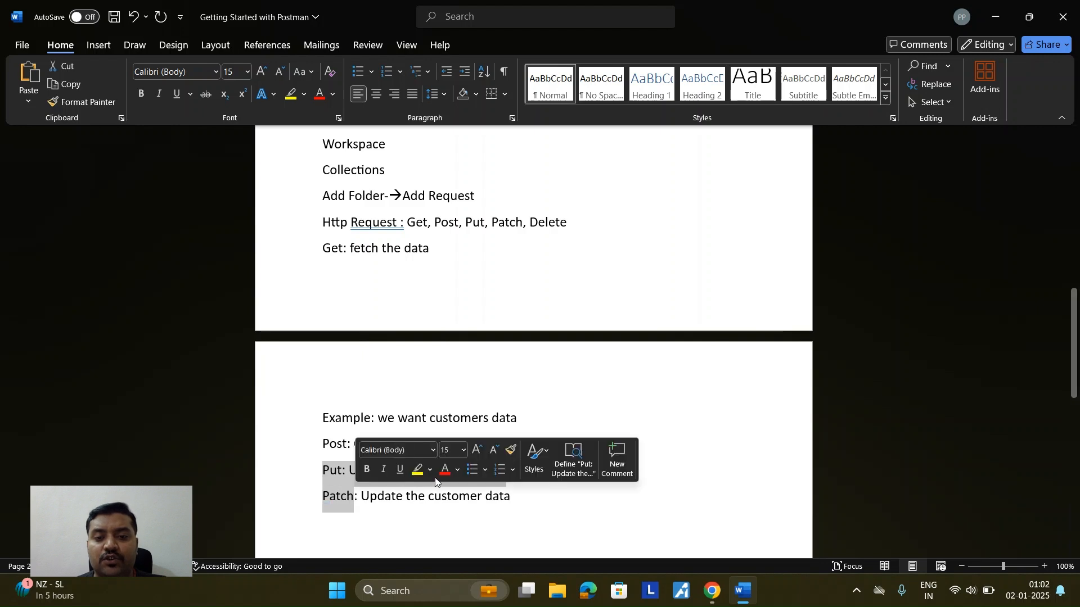
pyautogui.click(515, 495)
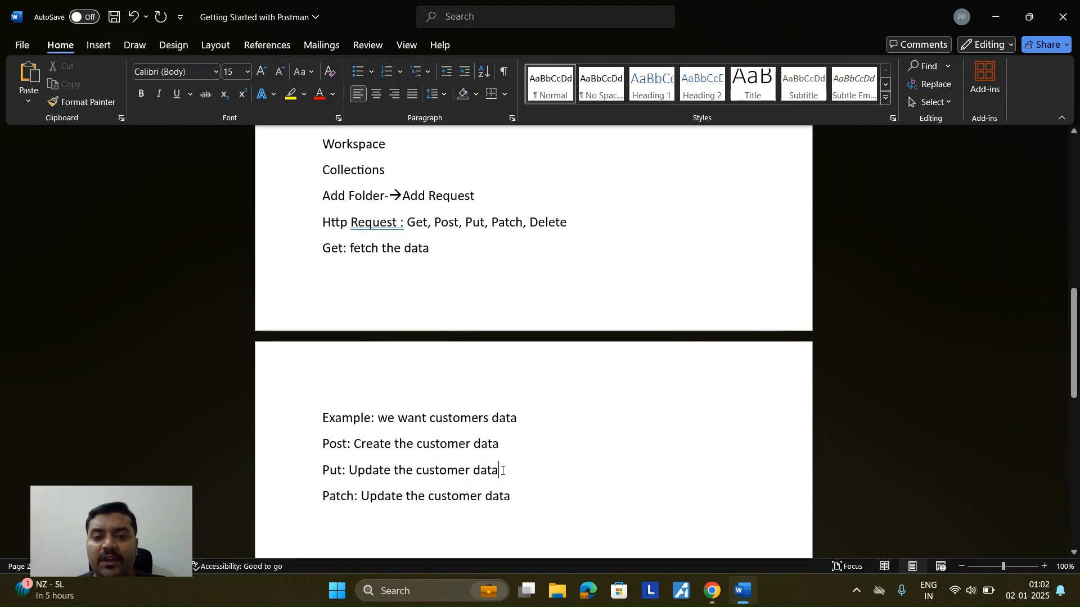
pyautogui.press('Return')
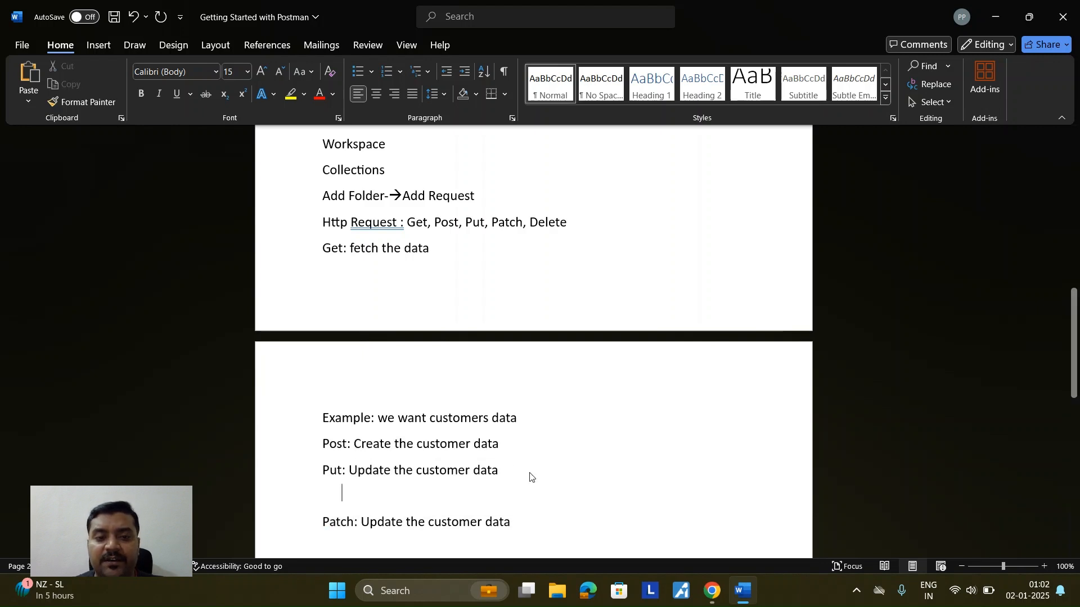
pyautogui.write('ex: we')
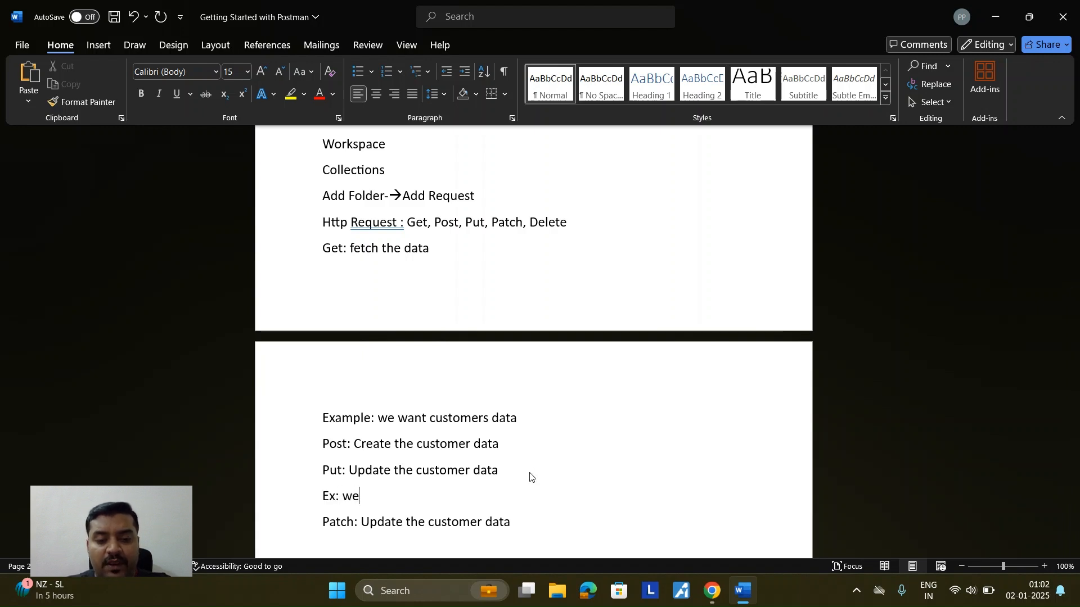
pyautogui.press('BackSpace')
pyautogui.press('BackSpace')
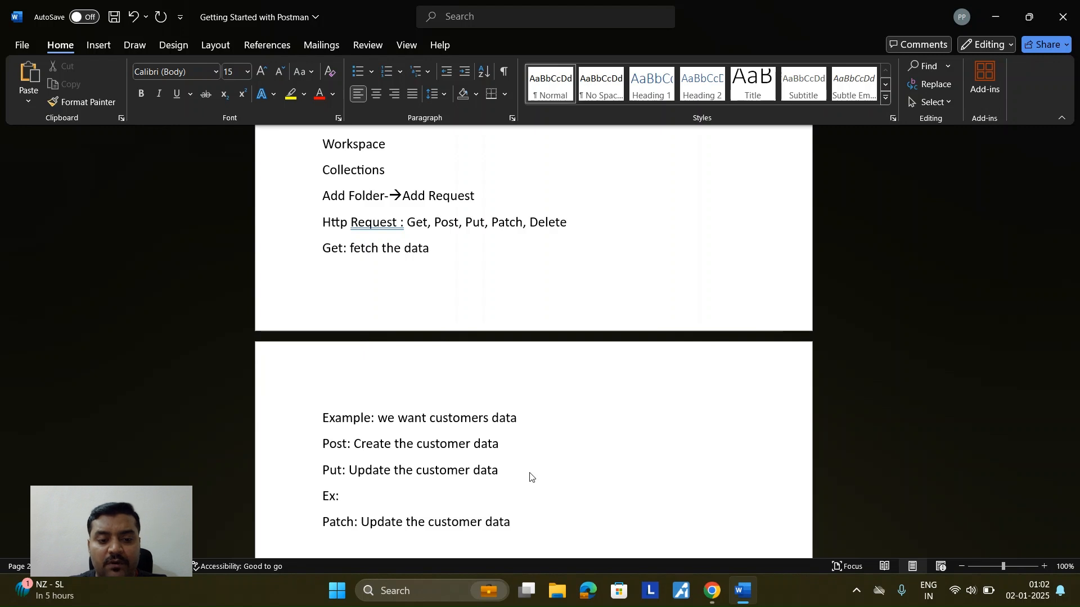
pyautogui.write('req')
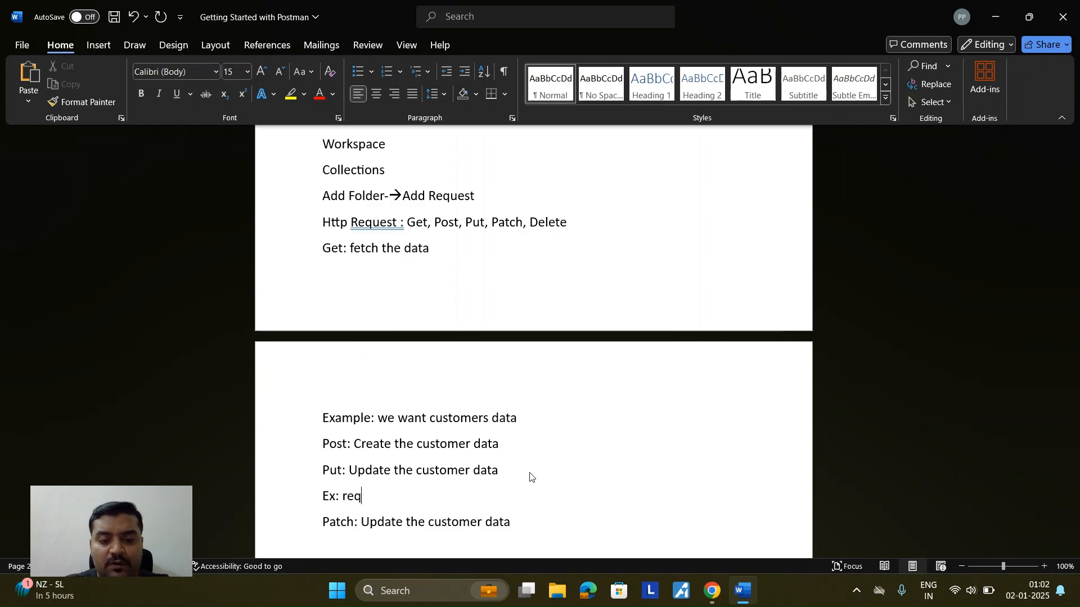
pyautogui.write('uirement')
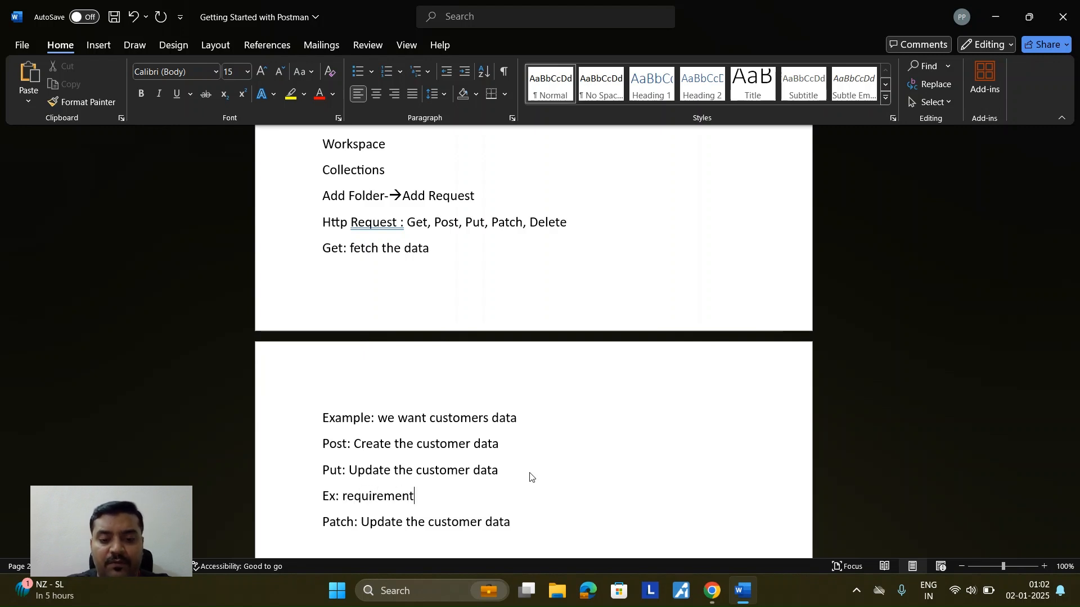
pyautogui.write(' for')
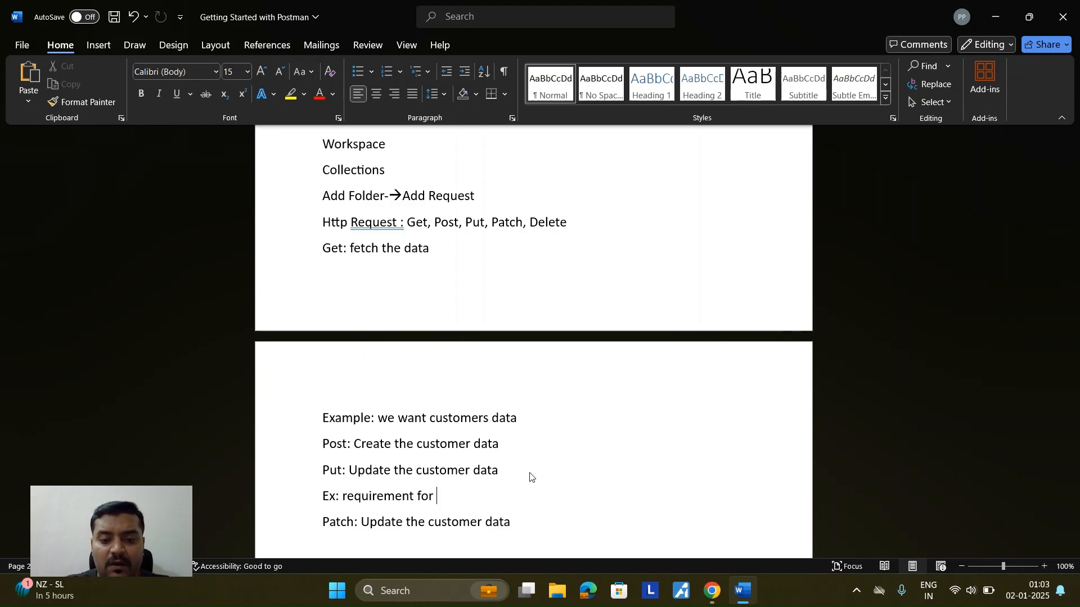
pyautogui.write('update ')
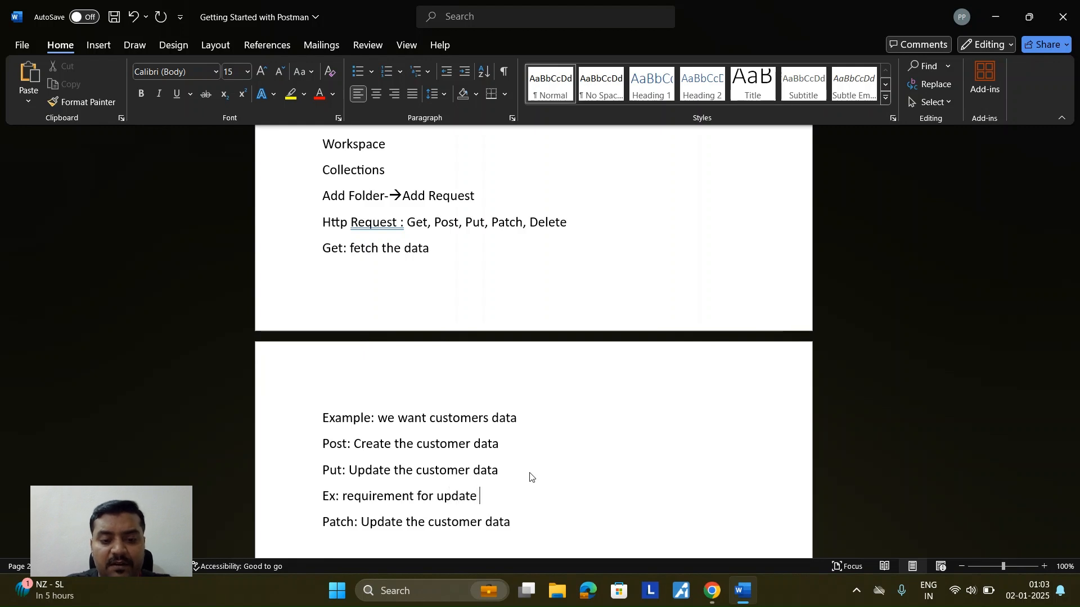
pyautogui.write('the customer')
pyautogui.press('Left')
pyautogui.press('Left')
pyautogui.press('Left')
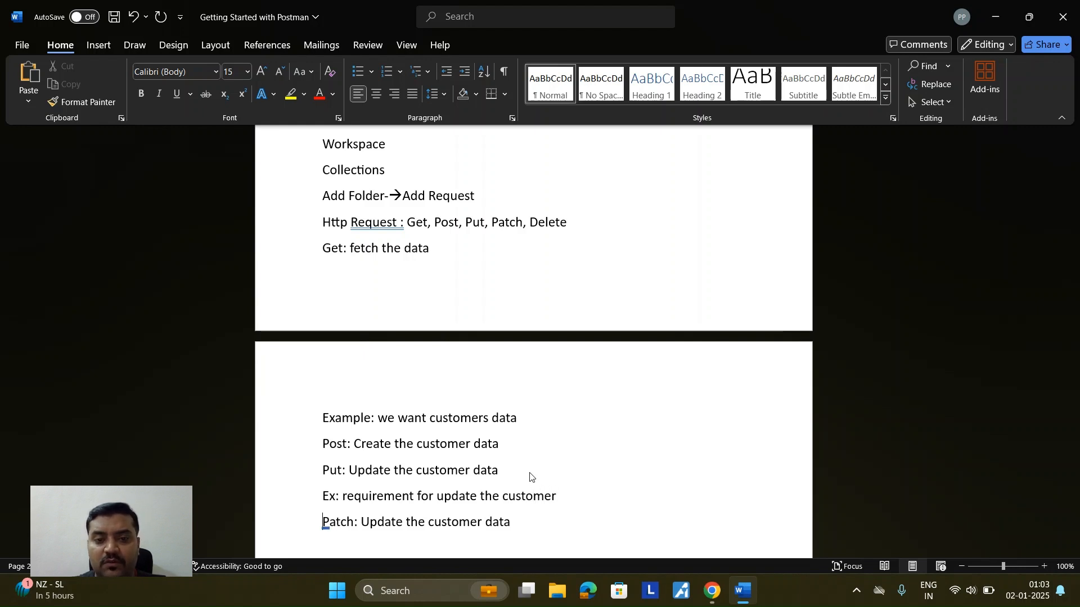
pyautogui.press('Left')
pyautogui.write('whole data')
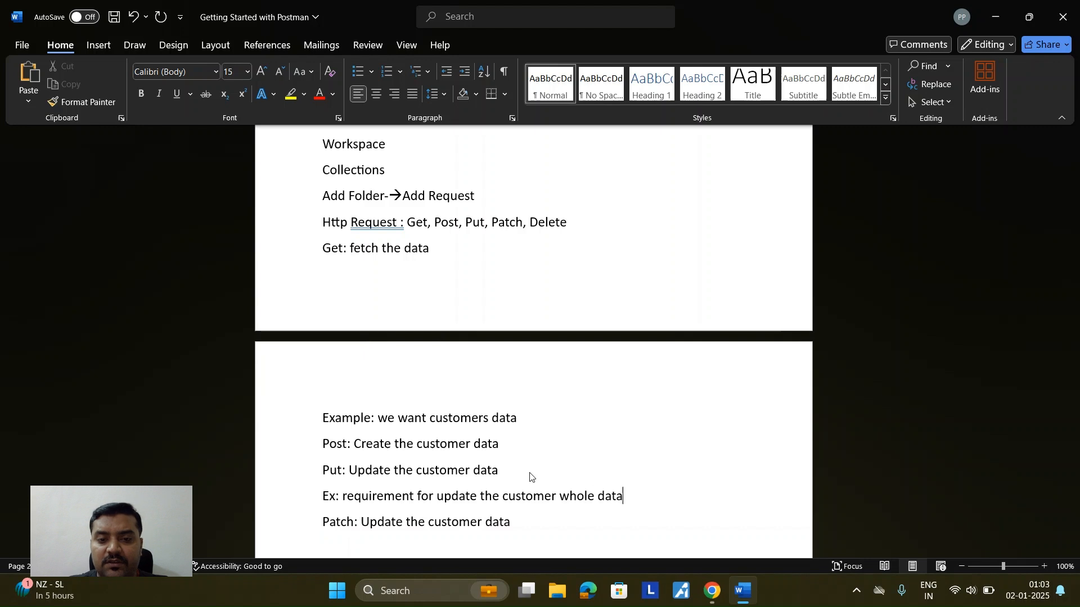
# Step: Add the field list 'Name, City, State, Pin code' on the next line
pyautogui.press('Return')
pyautogui.write('name:')
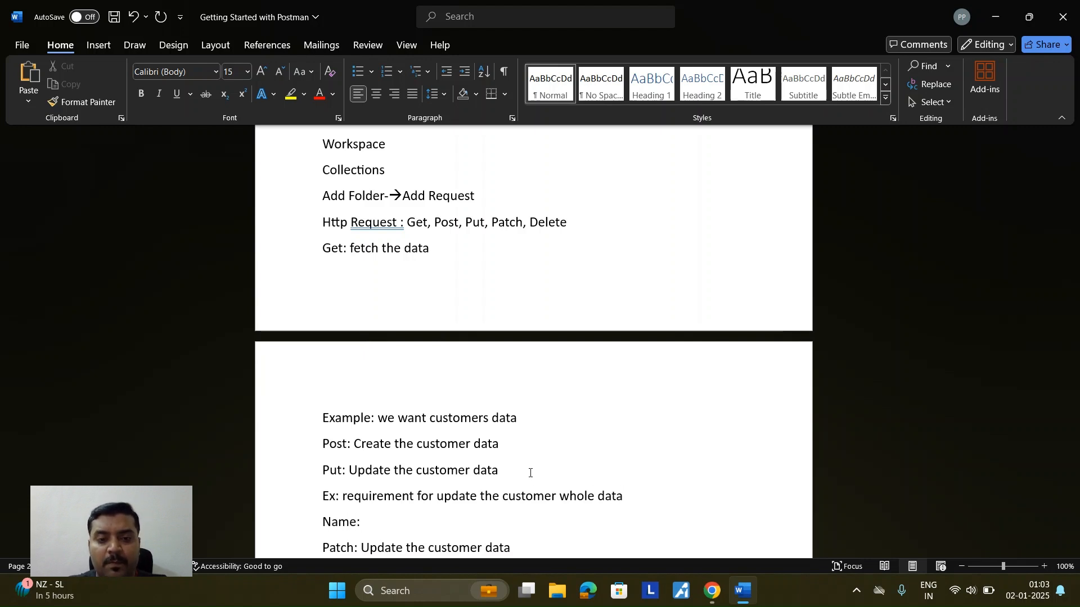
pyautogui.press('BackSpace')
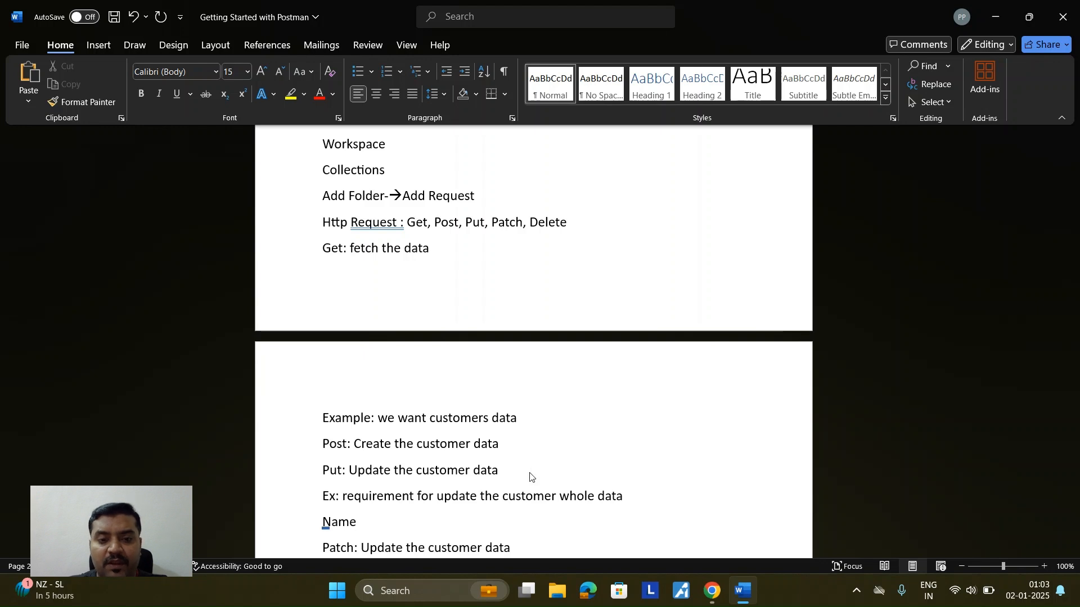
pyautogui.write(',')
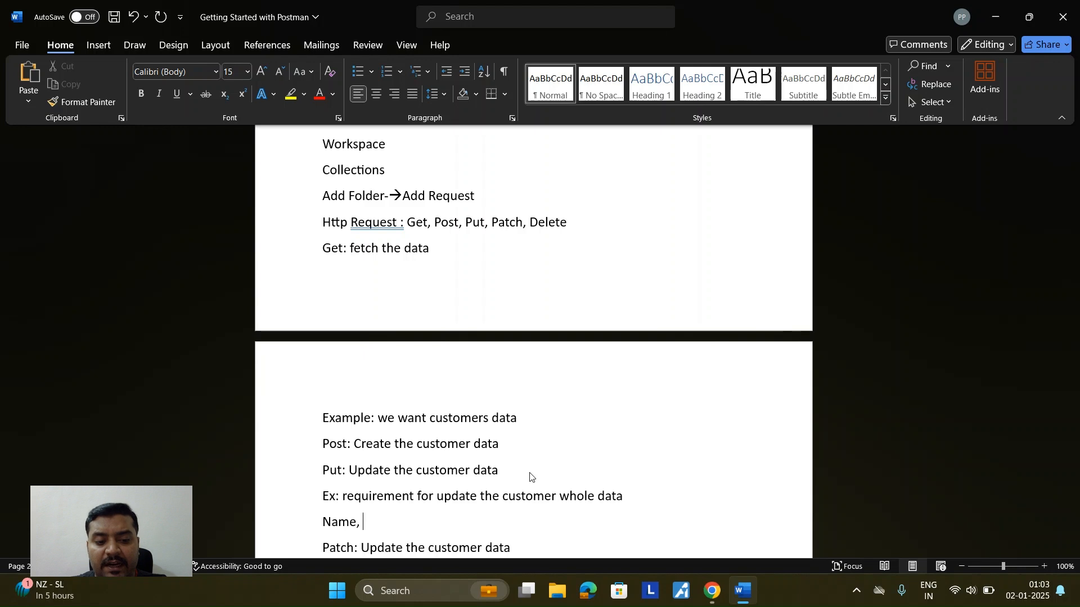
pyautogui.write(' City')
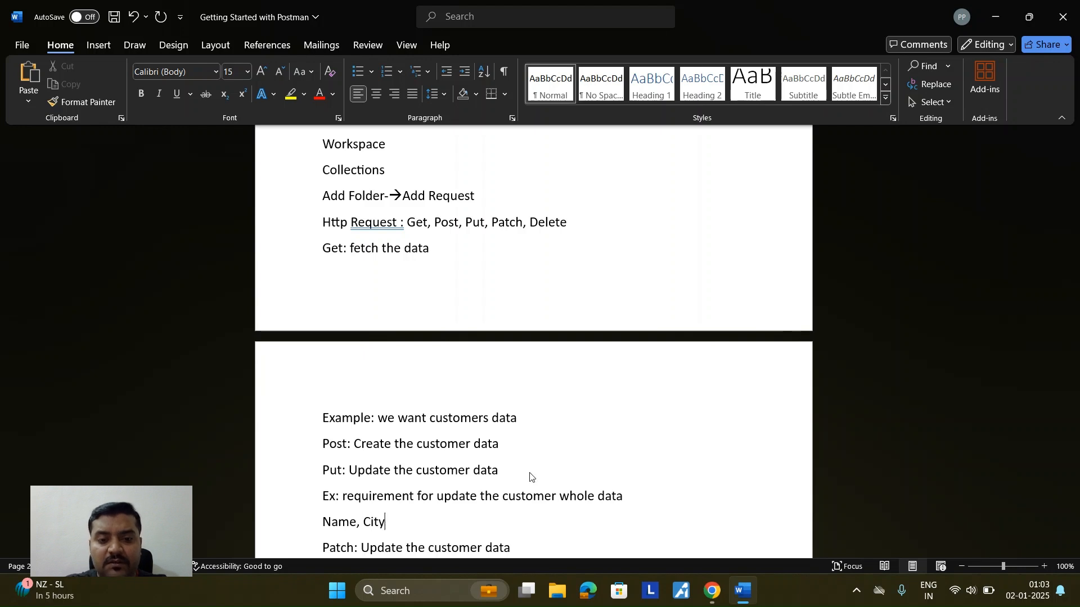
pyautogui.write(',')
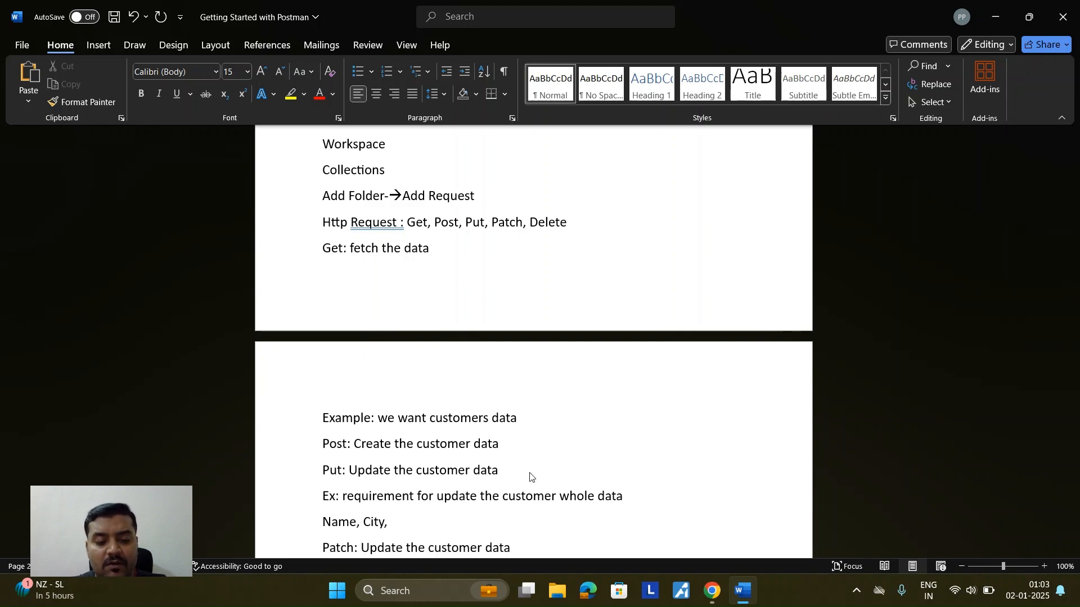
pyautogui.write(' State,')
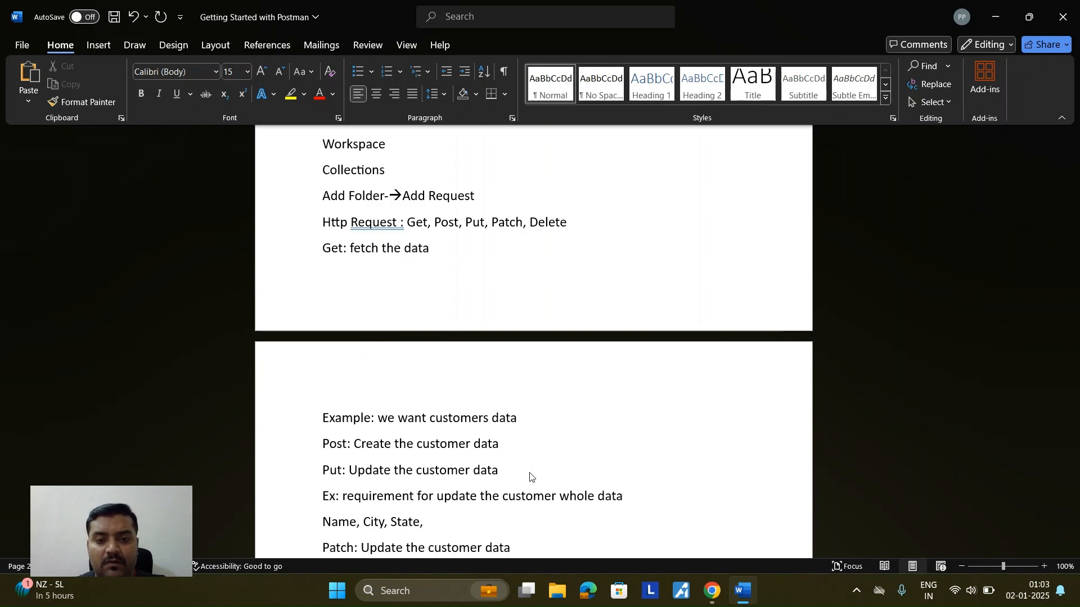
pyautogui.write(' Pin')
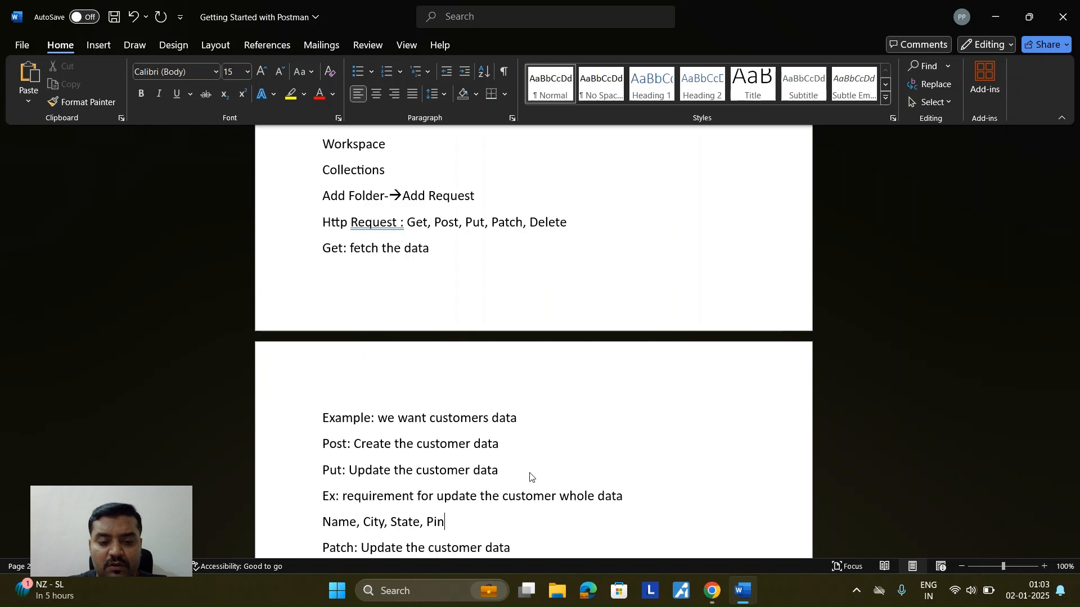
pyautogui.write(' code')
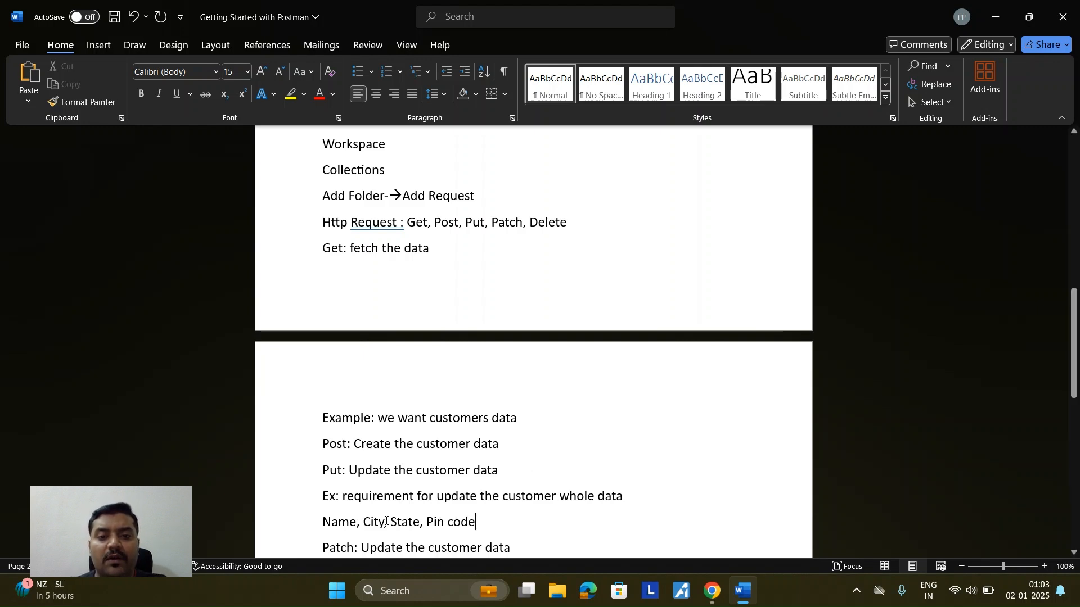
# Step: Append '--->Put' after Pin code in the Put example
pyautogui.moveTo(325, 524); pyautogui.dragTo(482, 524)
pyautogui.scroll(-2, 410, 500)
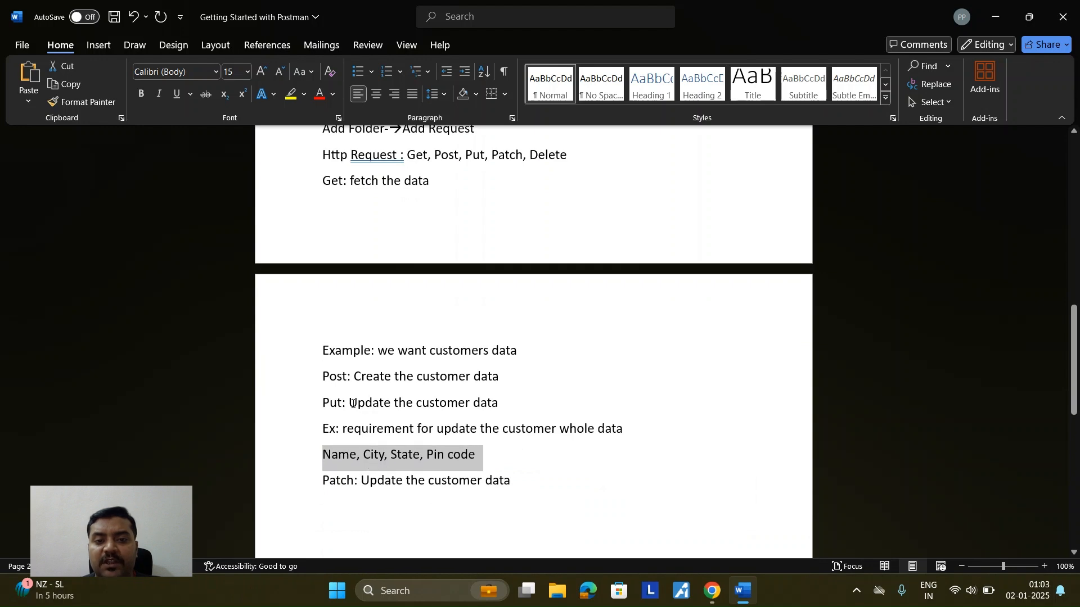
pyautogui.scroll(-2, 482, 388)
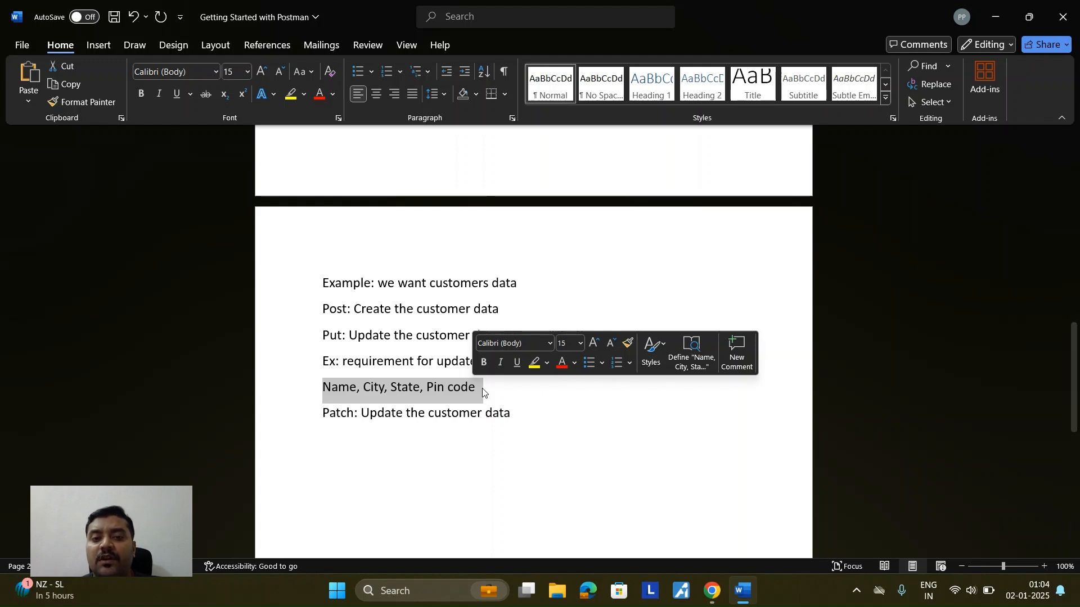
pyautogui.click(487, 389)
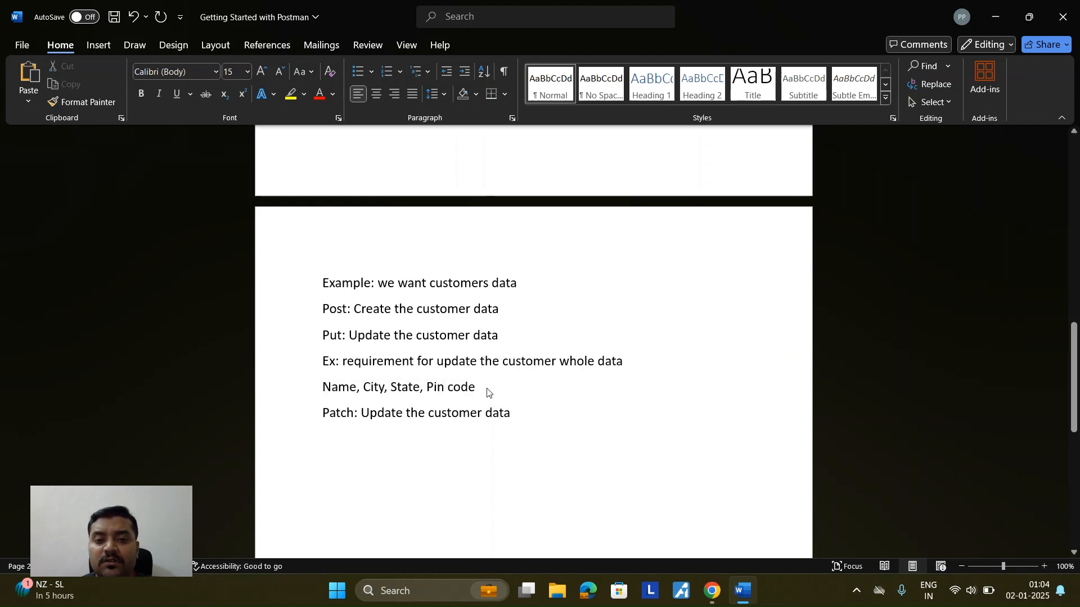
pyautogui.write('--->')
pyautogui.write('Put')
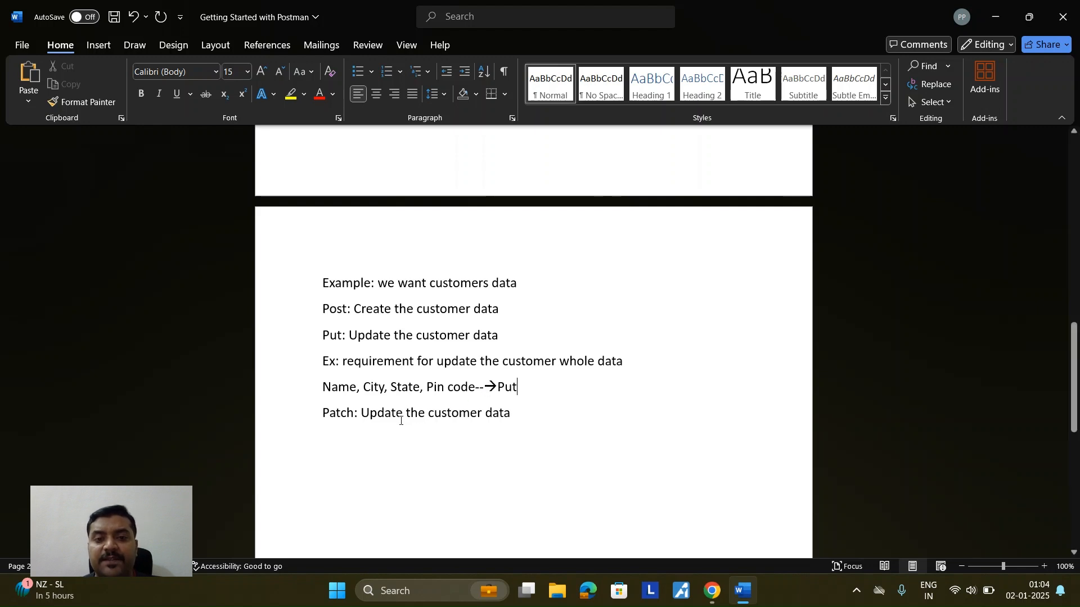
# Step: Paste the two-line Put example below the Patch definition and add a blank line above Patch
pyautogui.moveTo(322, 361); pyautogui.dragTo(462, 386)
pyautogui.hotkey('ctrl', 'c')
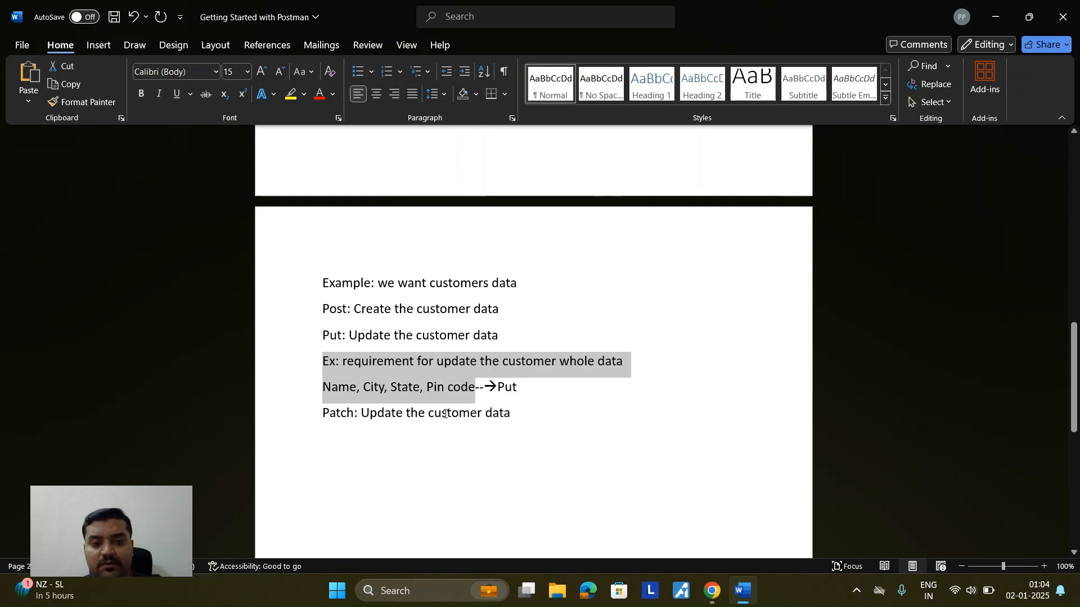
pyautogui.click(515, 413)
pyautogui.press('Return')
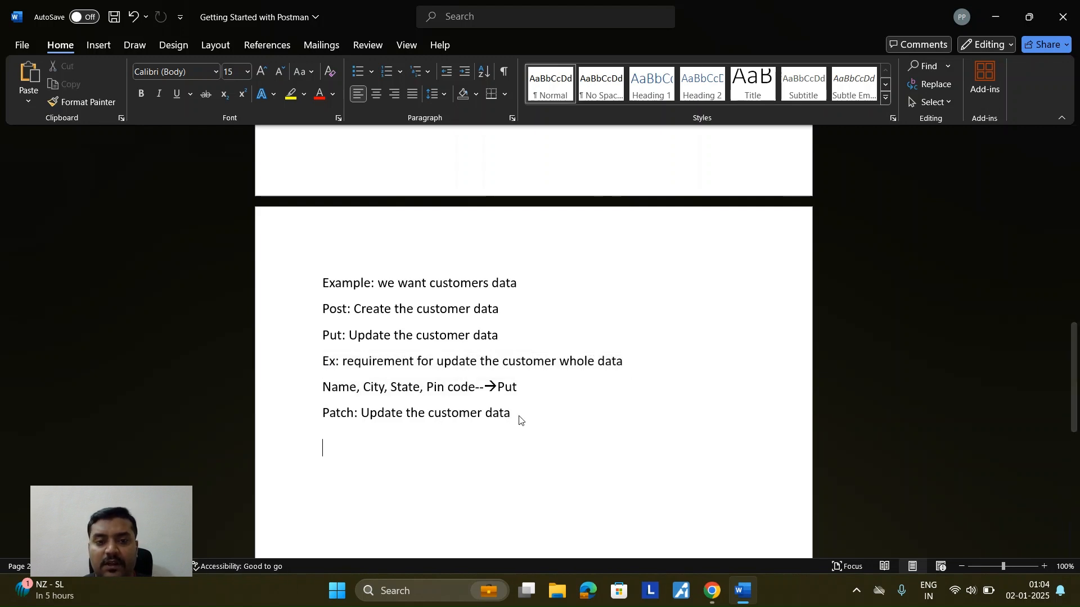
pyautogui.hotkey('ctrl', 'v')
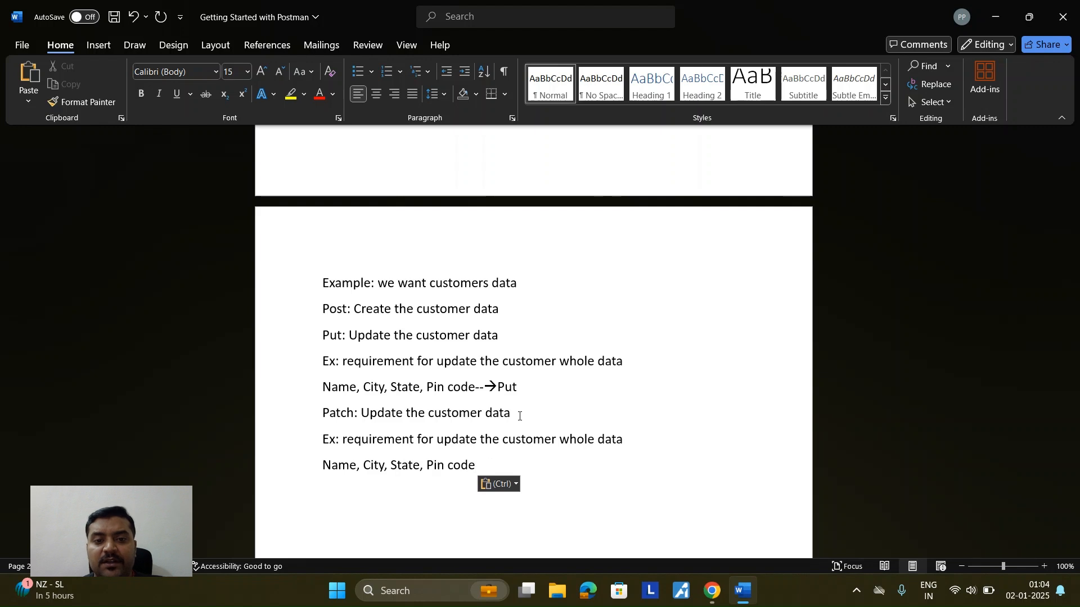
pyautogui.click(324, 414)
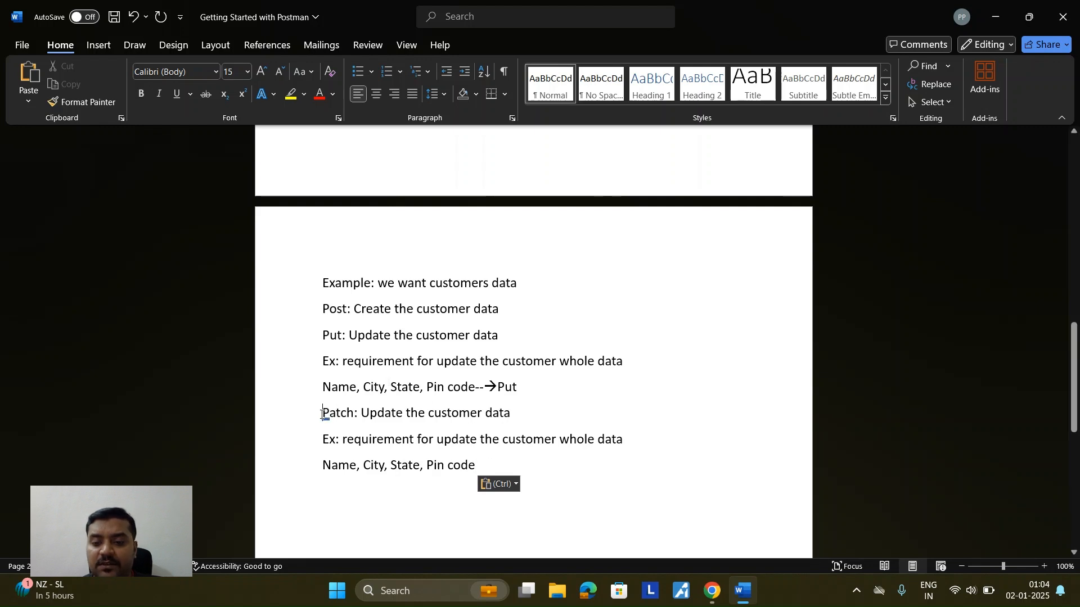
pyautogui.press('Return')
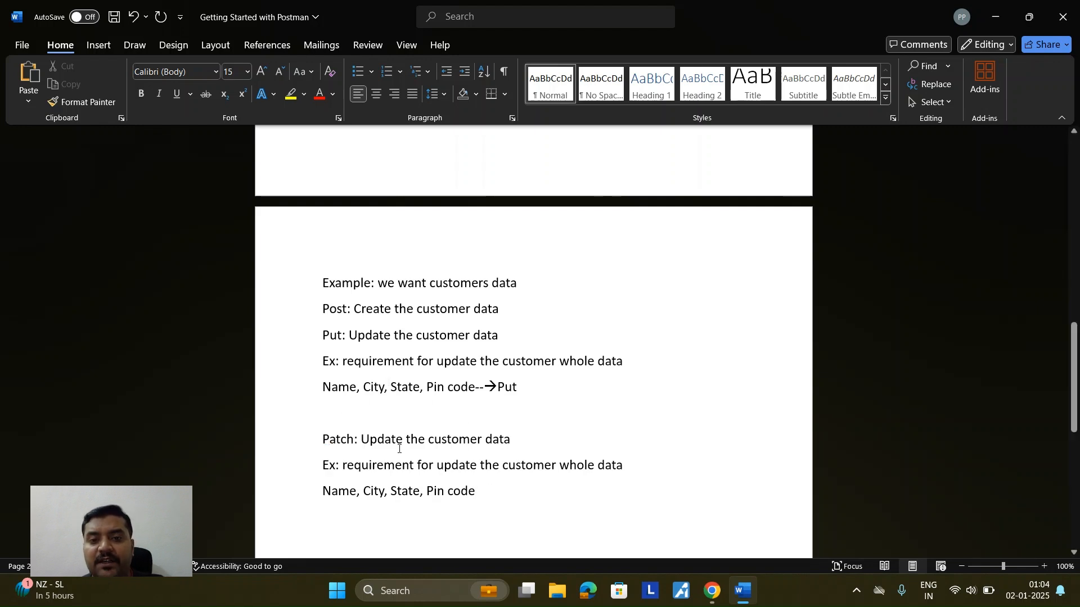
pyautogui.click(429, 440)
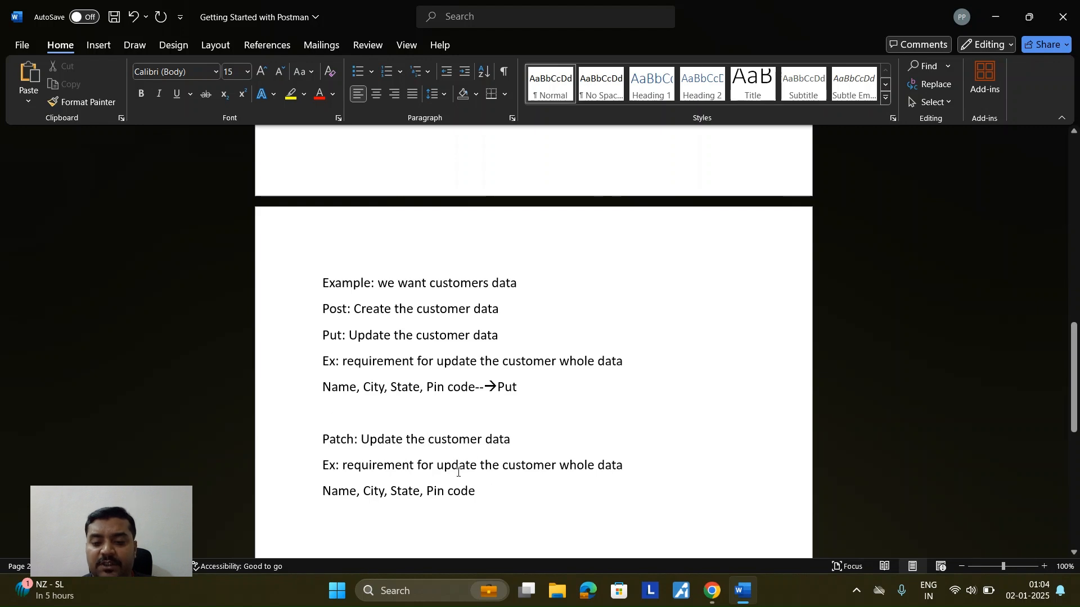
# Step: Add 'partial' to the Patch definition and example, delete 'whole', and keep only Name
pyautogui.write('partial')
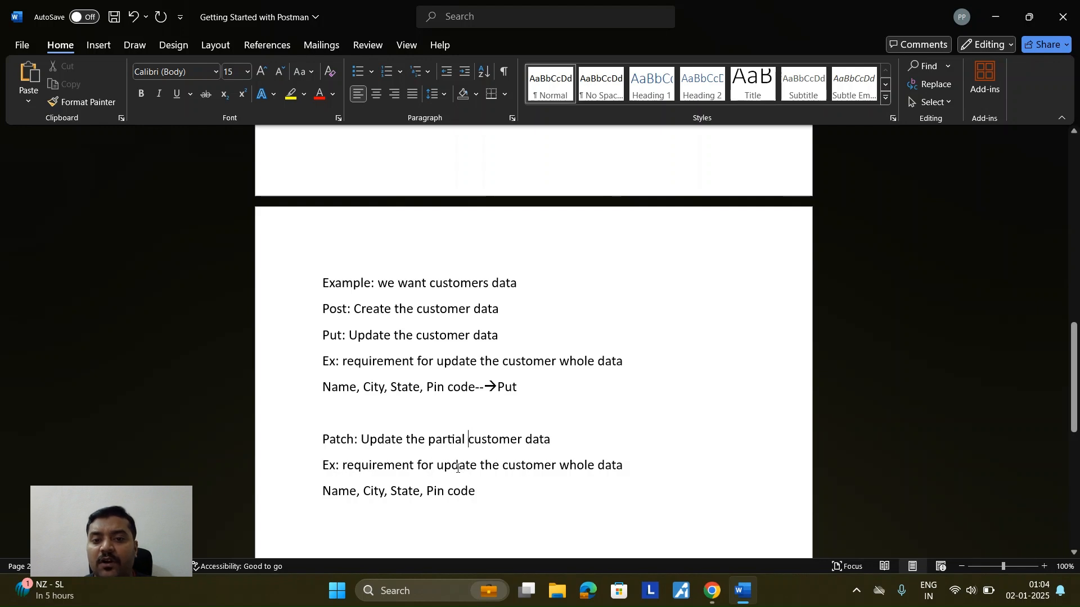
pyautogui.doubleClick(455, 467)
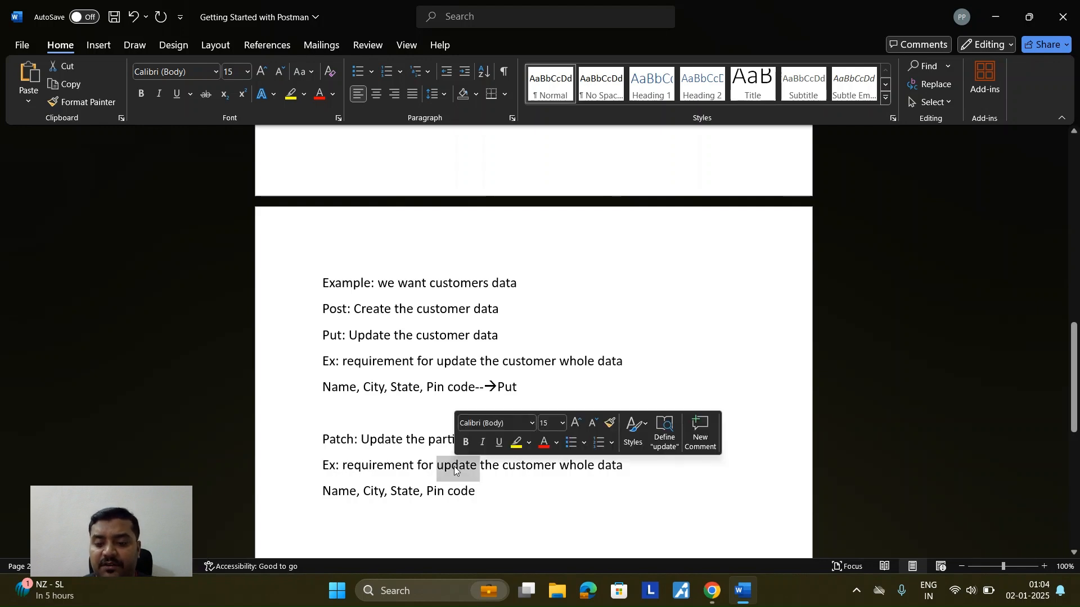
pyautogui.press('Left')
pyautogui.write('partial')
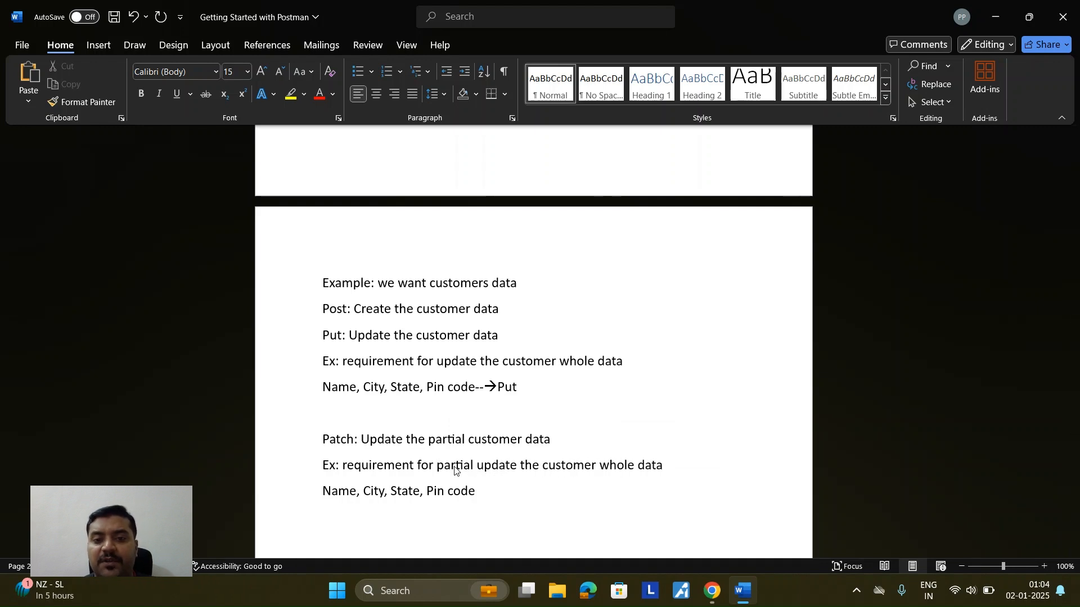
pyautogui.moveTo(599, 466); pyautogui.dragTo(634, 466)
pyautogui.press('Delete')
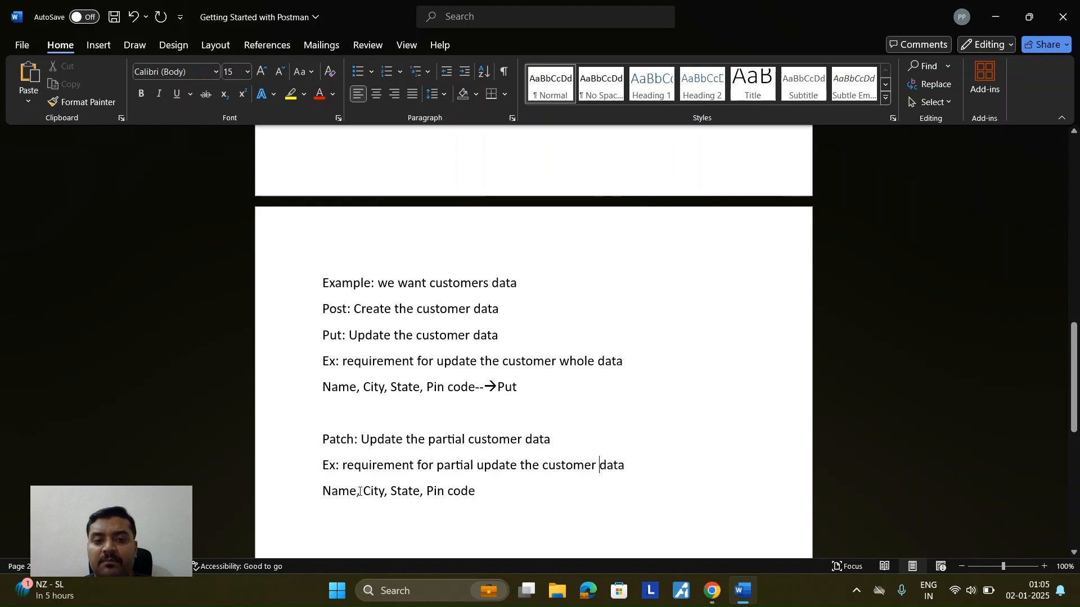
pyautogui.moveTo(358, 493); pyautogui.dragTo(482, 493)
pyautogui.press('BackSpace')
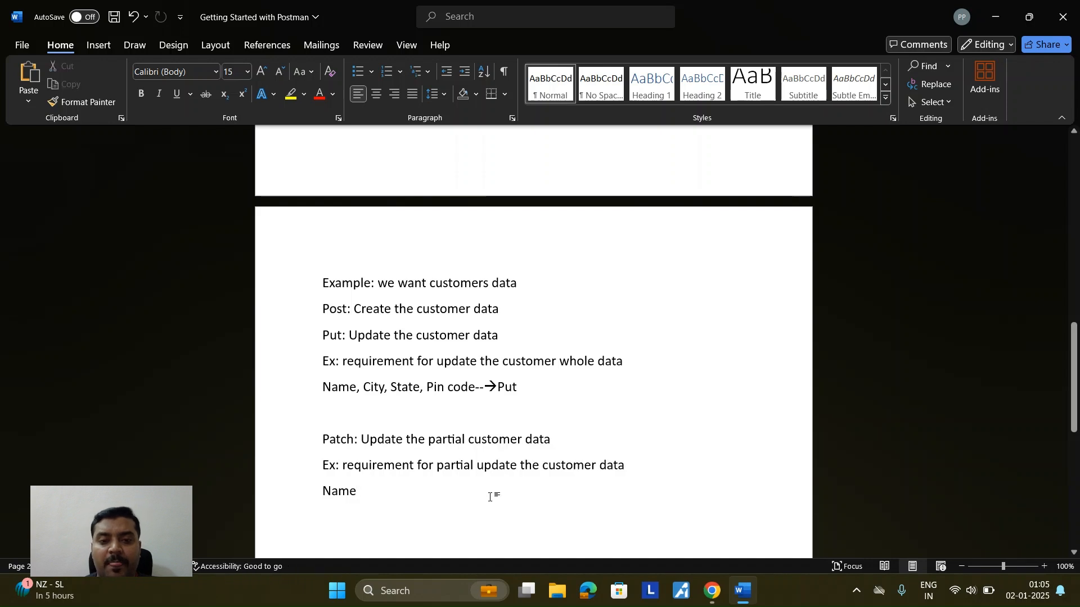
# Step: Append '--->Patch' after Name and start a new line below the example
pyautogui.moveTo(323, 439); pyautogui.dragTo(551, 439)
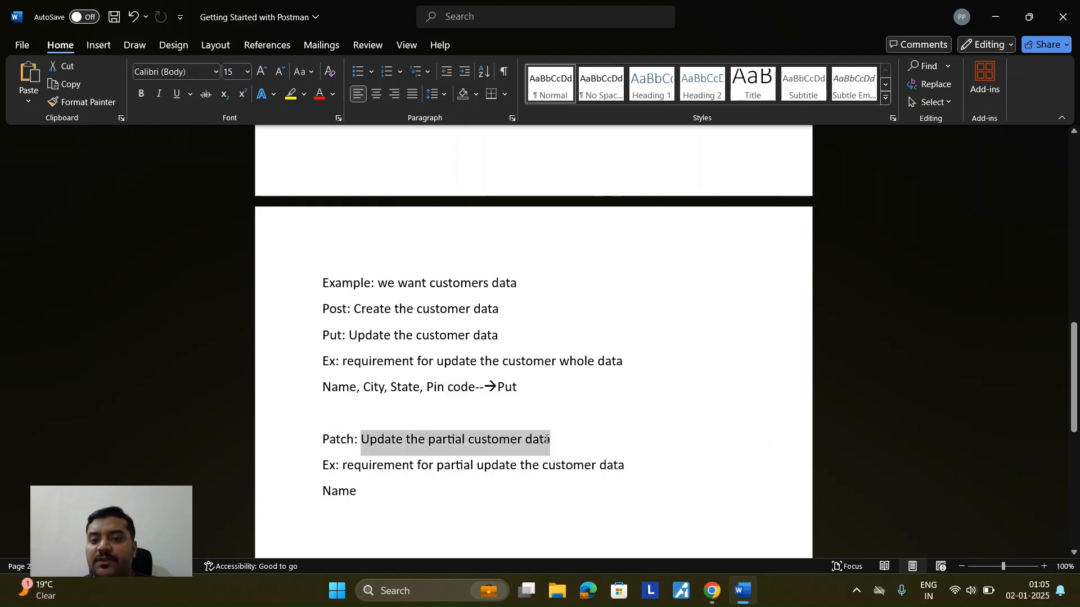
pyautogui.moveTo(324, 465); pyautogui.dragTo(622, 464)
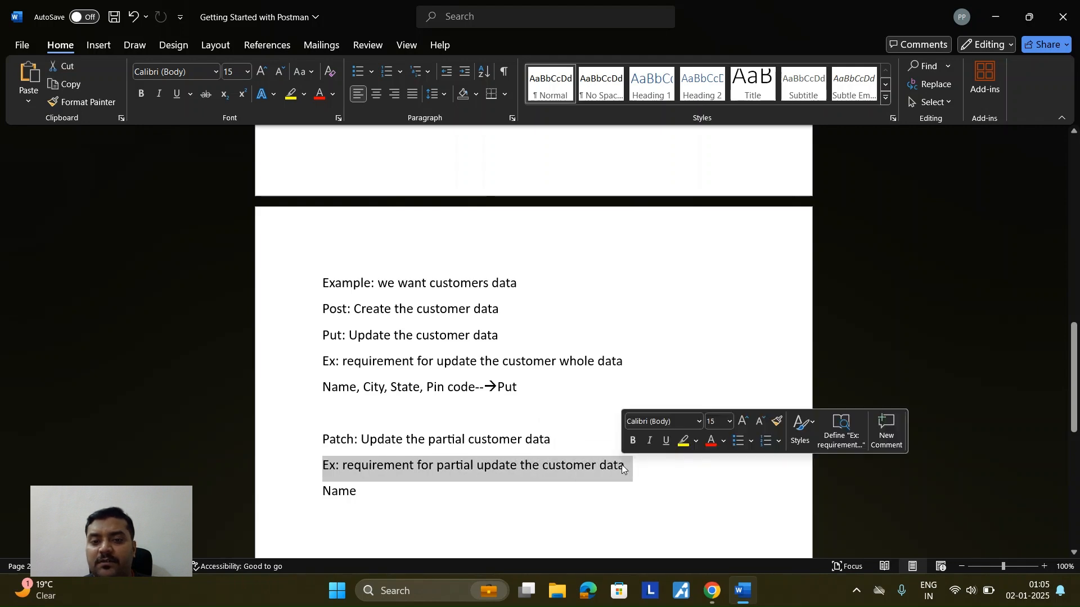
pyautogui.click(369, 492)
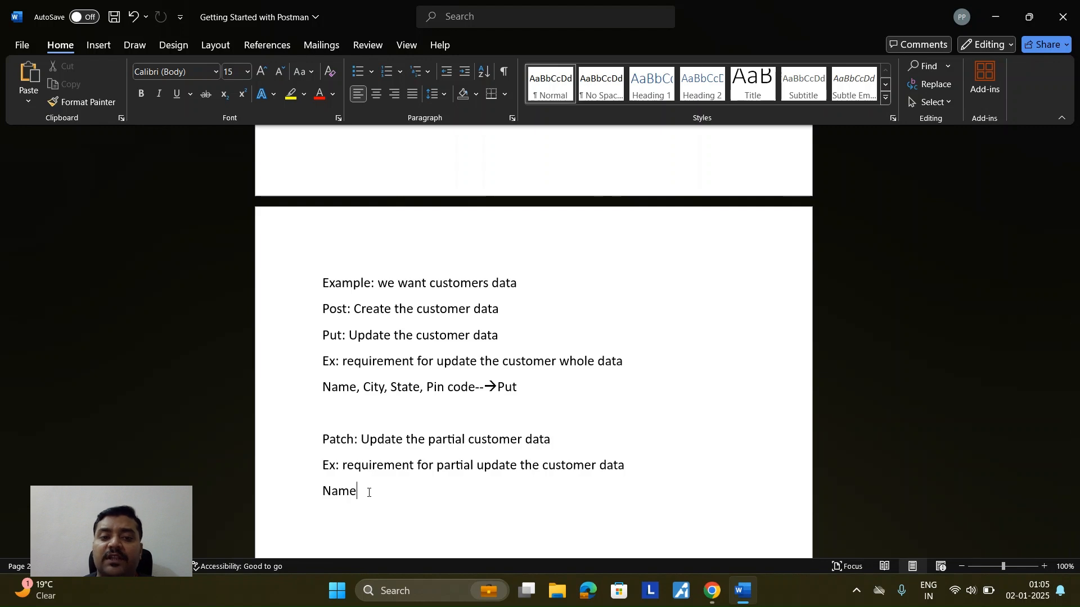
pyautogui.write('---')
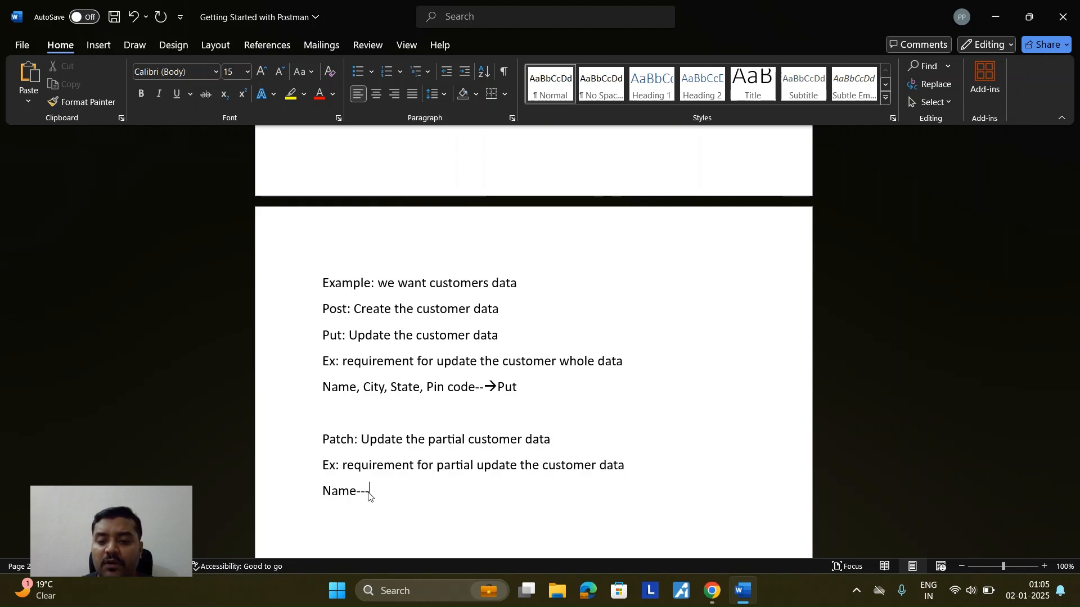
pyautogui.write('>Patch')
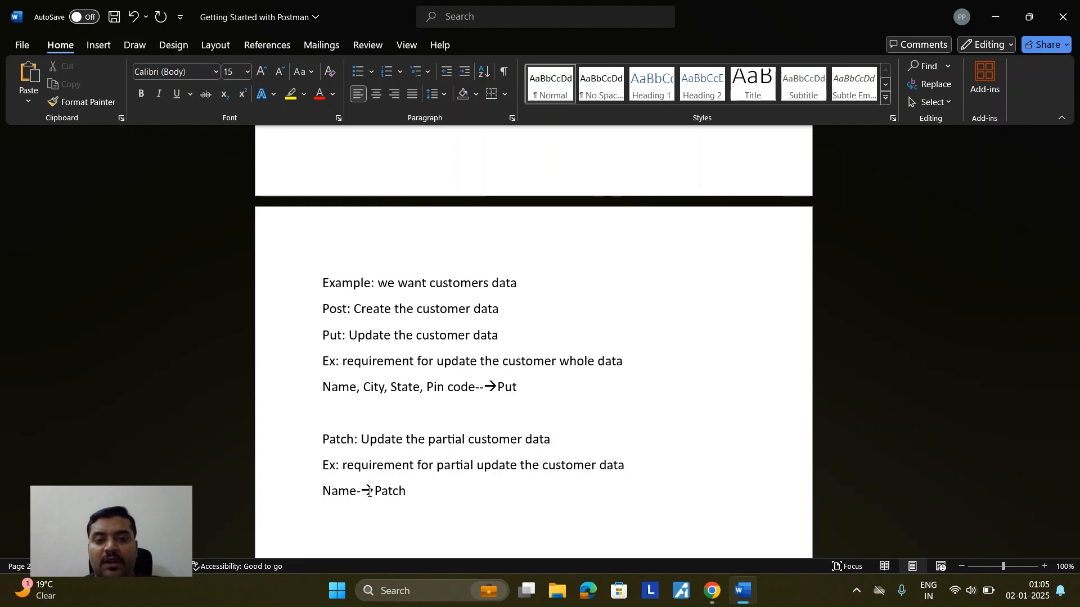
pyautogui.scroll(-3, 370, 489)
pyautogui.press('Return')
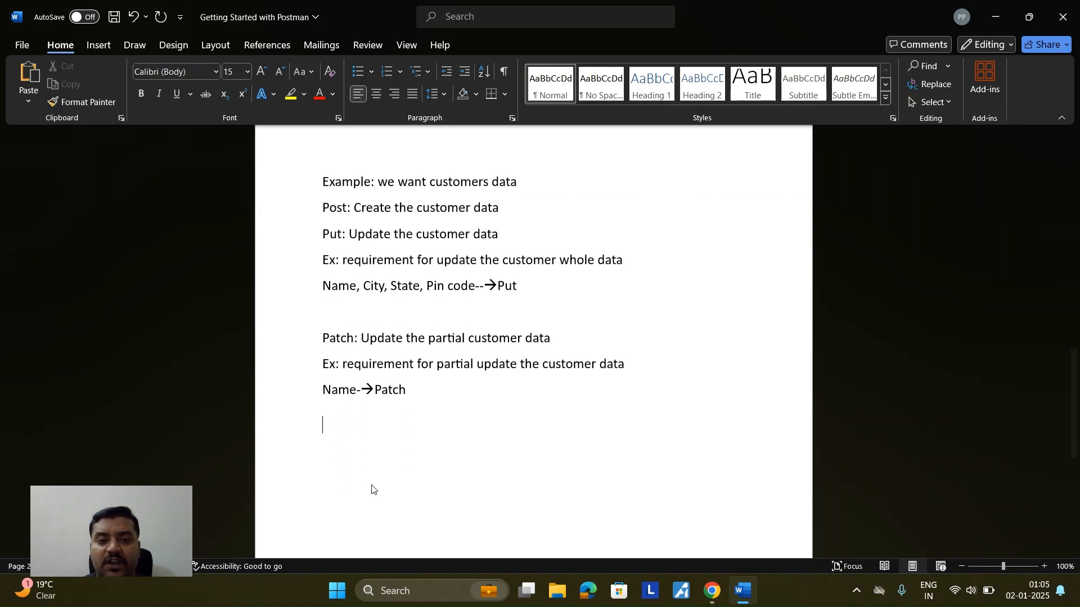
# Step: Write 'Delete: Delete the customer data' below the Name→Patch line
pyautogui.write('Delete:')
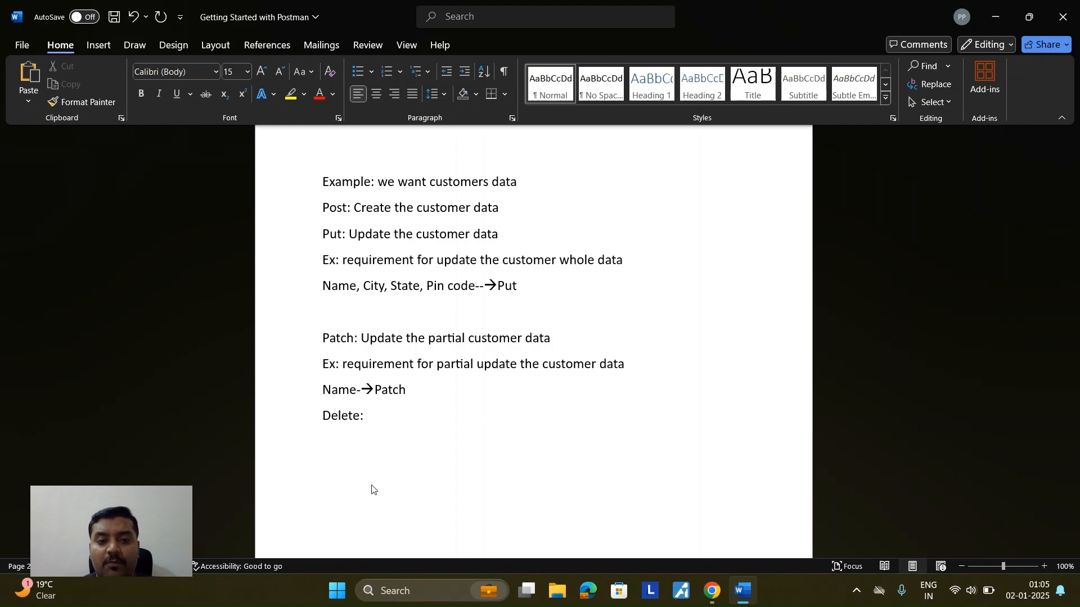
pyautogui.write(' Delete th')
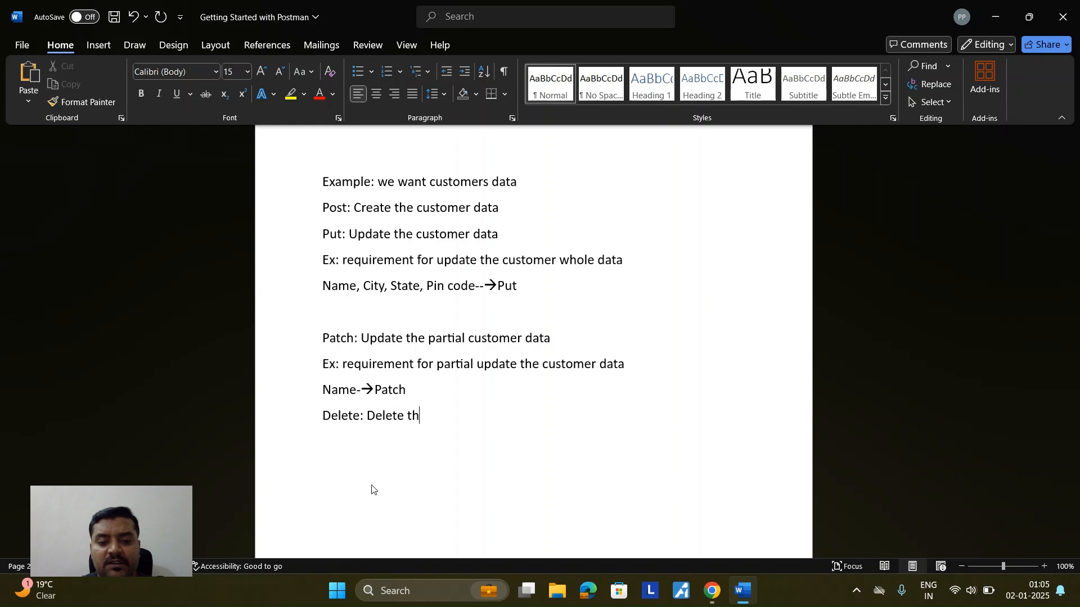
pyautogui.write('e customer data')
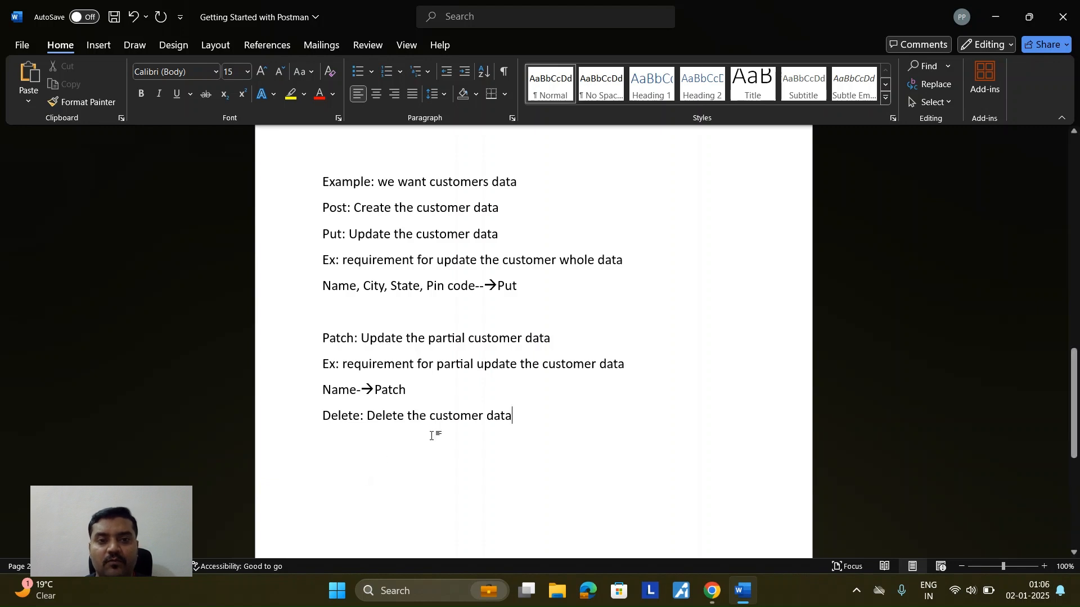
pyautogui.scroll(6, 433, 444)
# Step: Push the Http Request section onto page 2 with a line break before it
pyautogui.scroll(3, 433, 444)
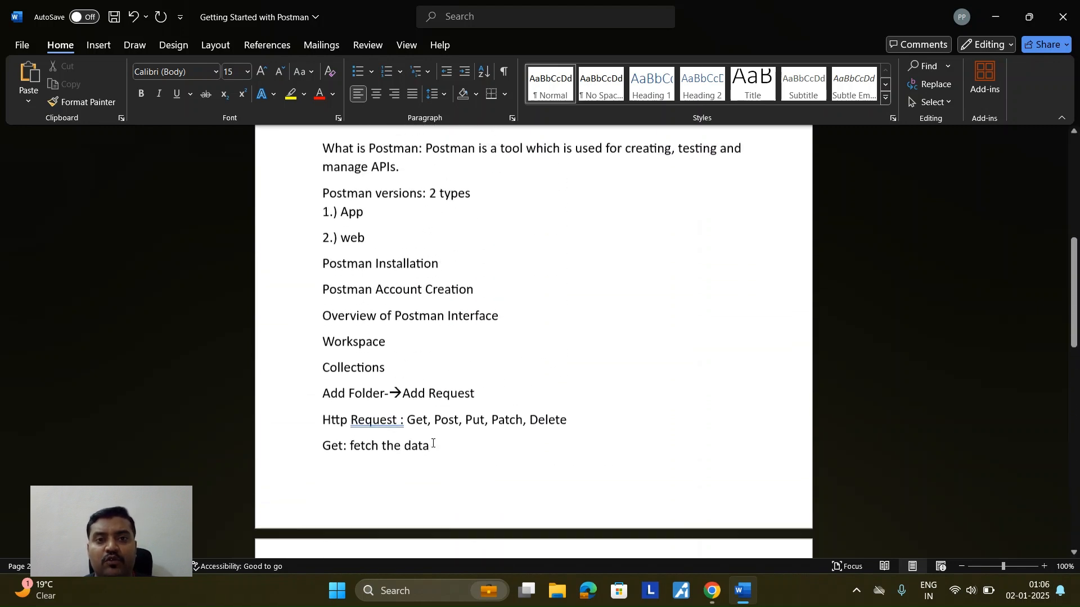
pyautogui.scroll(-2, 432, 441)
pyautogui.click(323, 323)
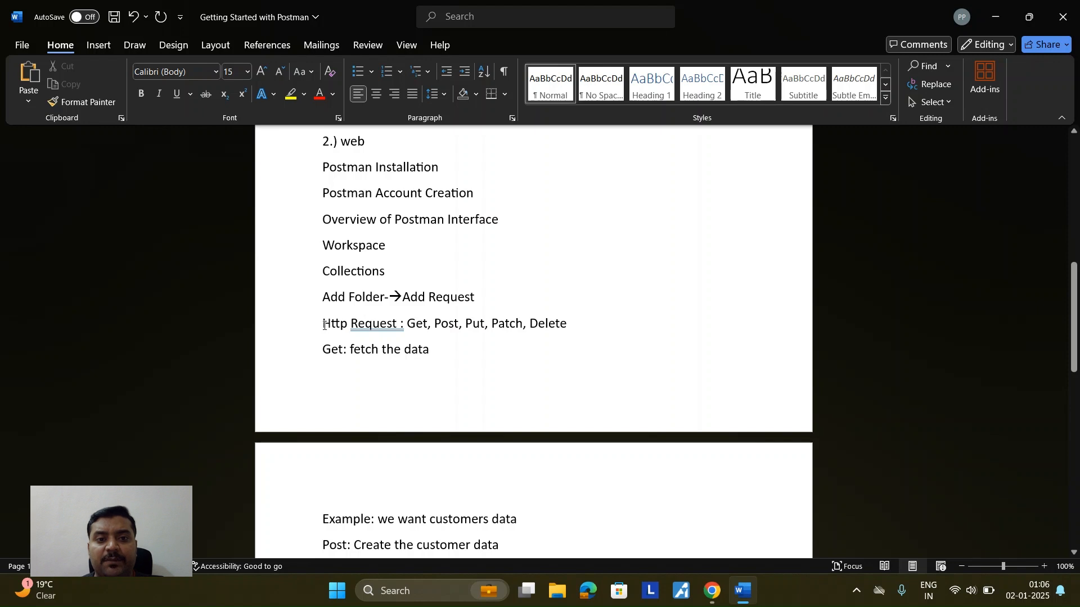
pyautogui.press('Return')
pyautogui.press('Return')
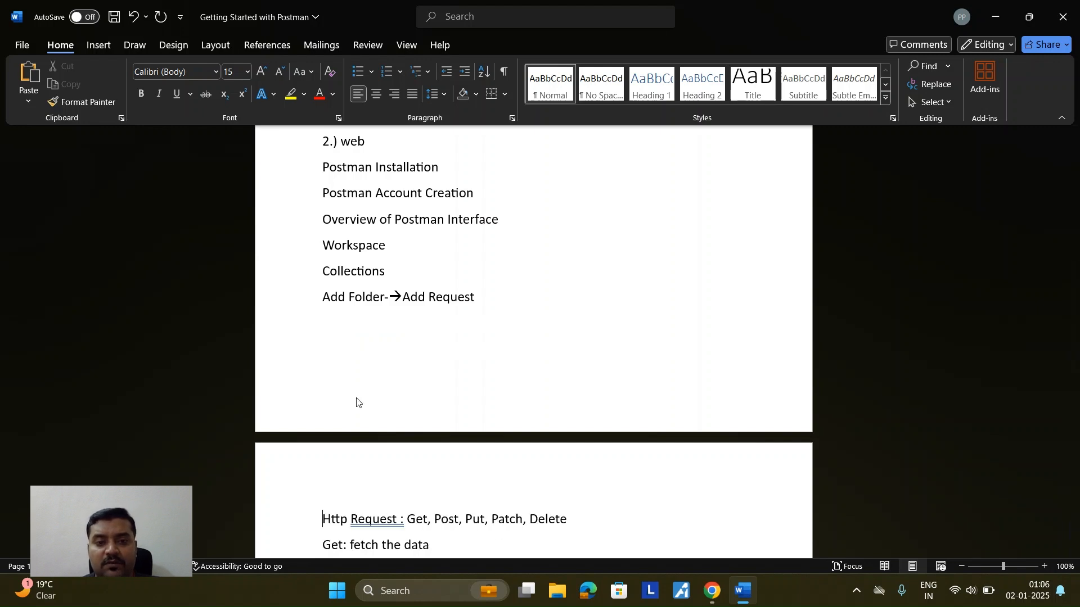
# Step: Change the Get example to 'we want all the customers data'
pyautogui.scroll(-3, 400, 422)
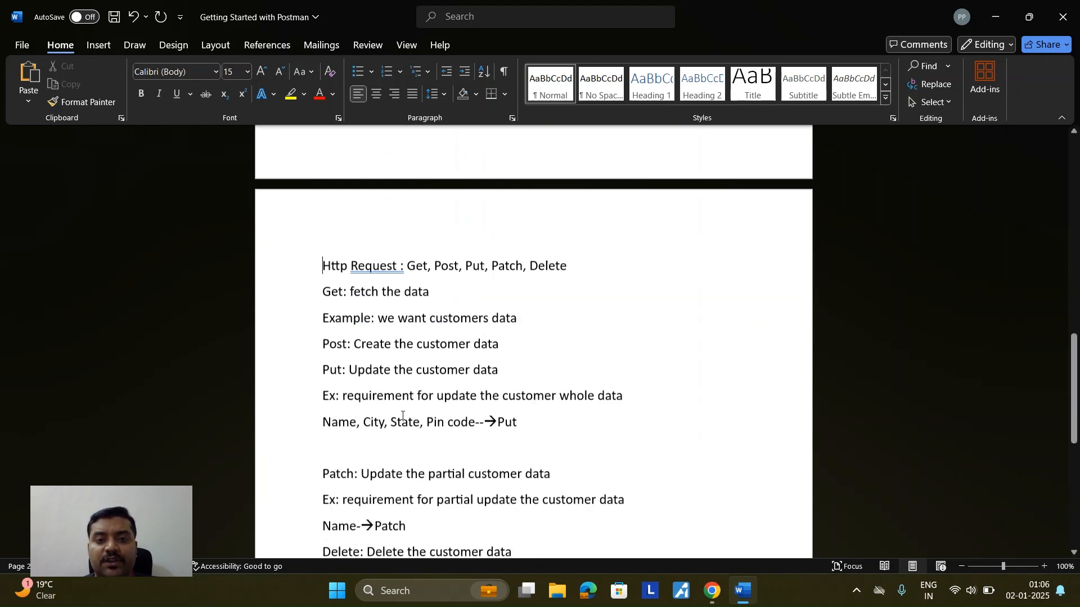
pyautogui.moveTo(406, 216); pyautogui.dragTo(557, 214)
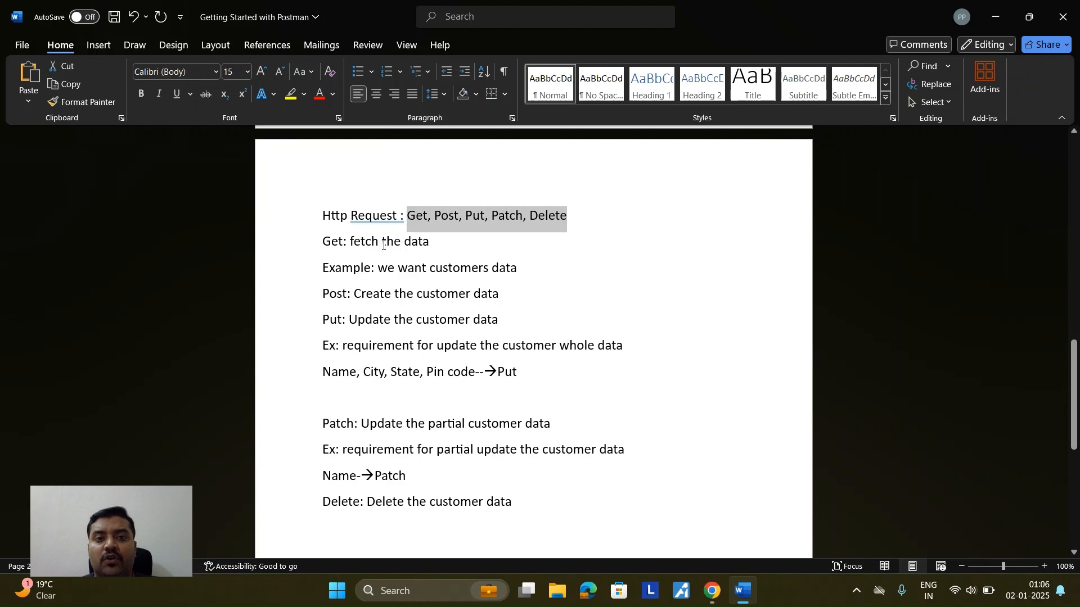
pyautogui.scroll(-2, 386, 242)
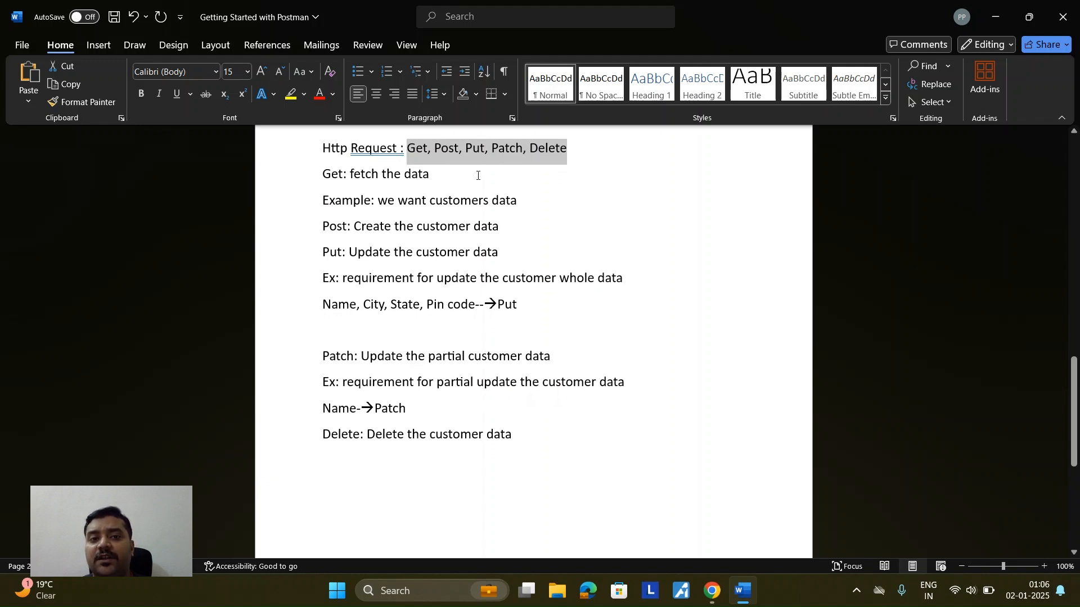
pyautogui.click(358, 181)
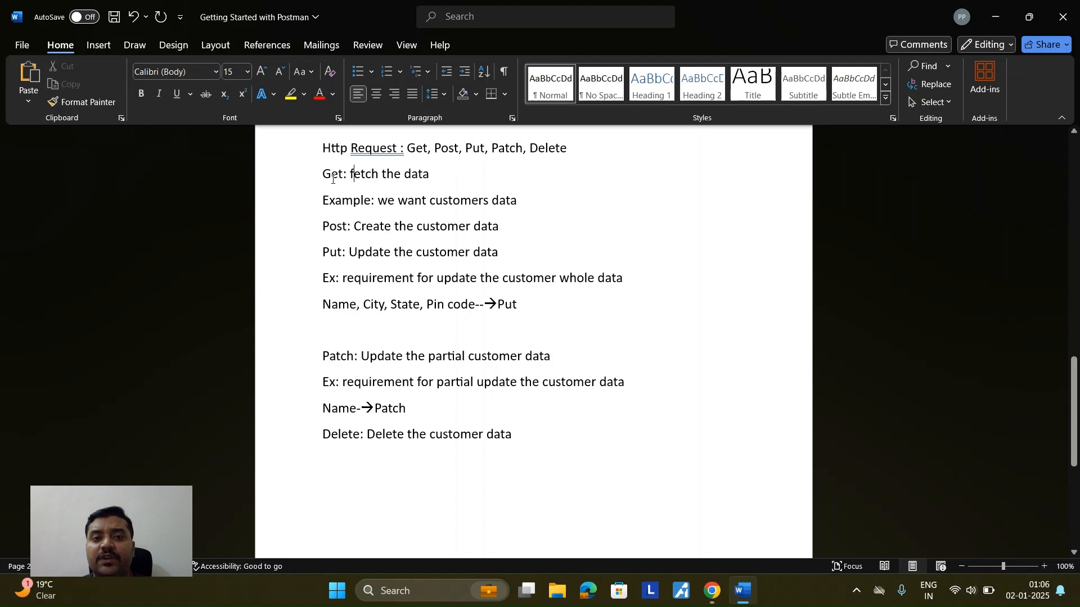
pyautogui.moveTo(429, 174); pyautogui.dragTo(349, 175)
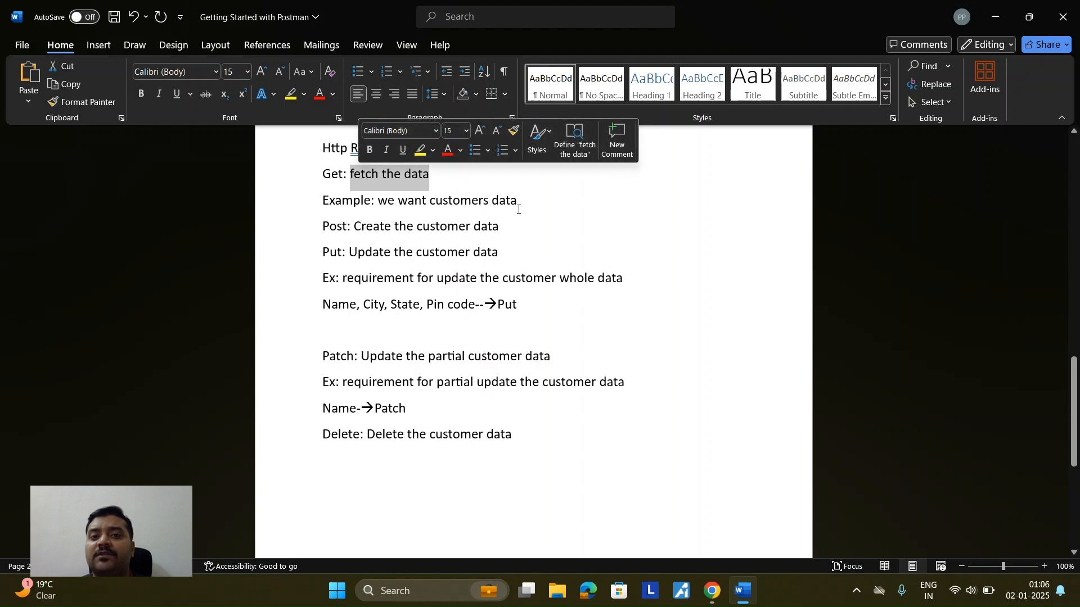
pyautogui.click(432, 202)
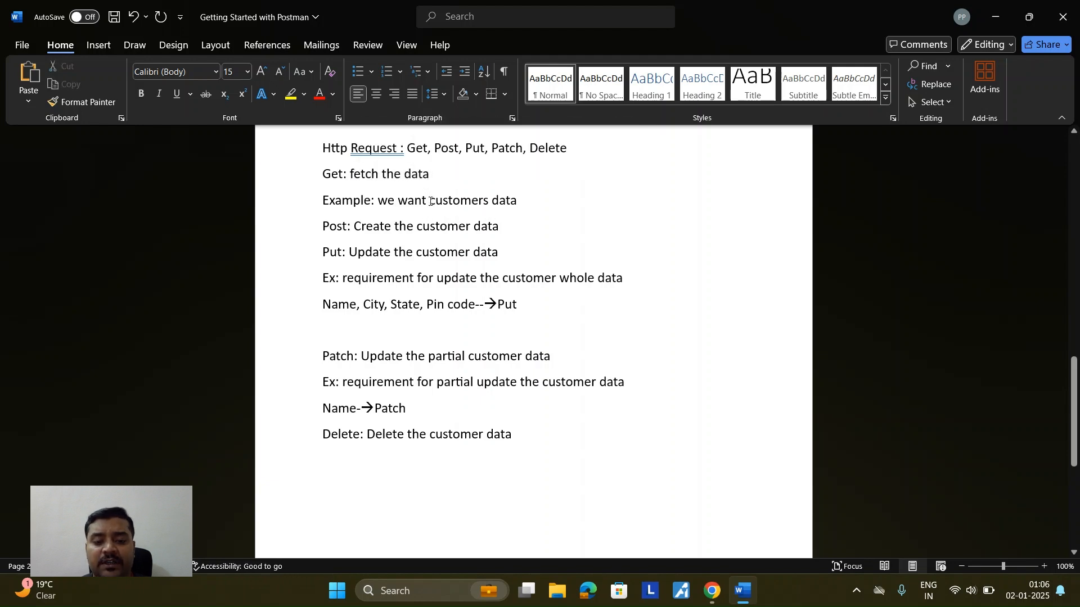
pyautogui.write('all the')
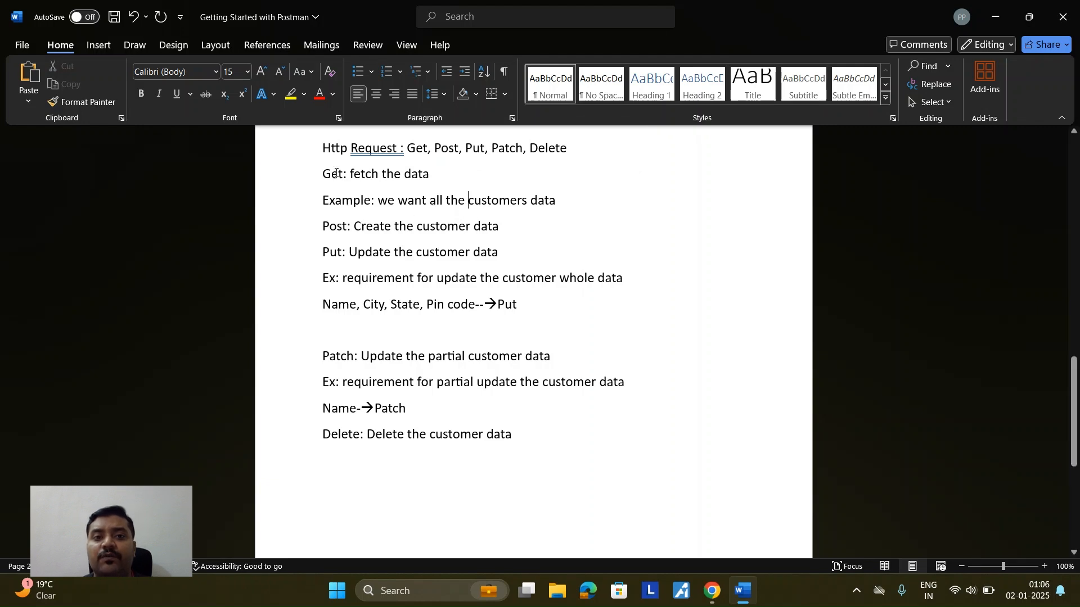
# Step: Insert blank lines above the Post and Put definitions
pyautogui.moveTo(323, 175); pyautogui.dragTo(568, 198)
pyautogui.click(326, 226)
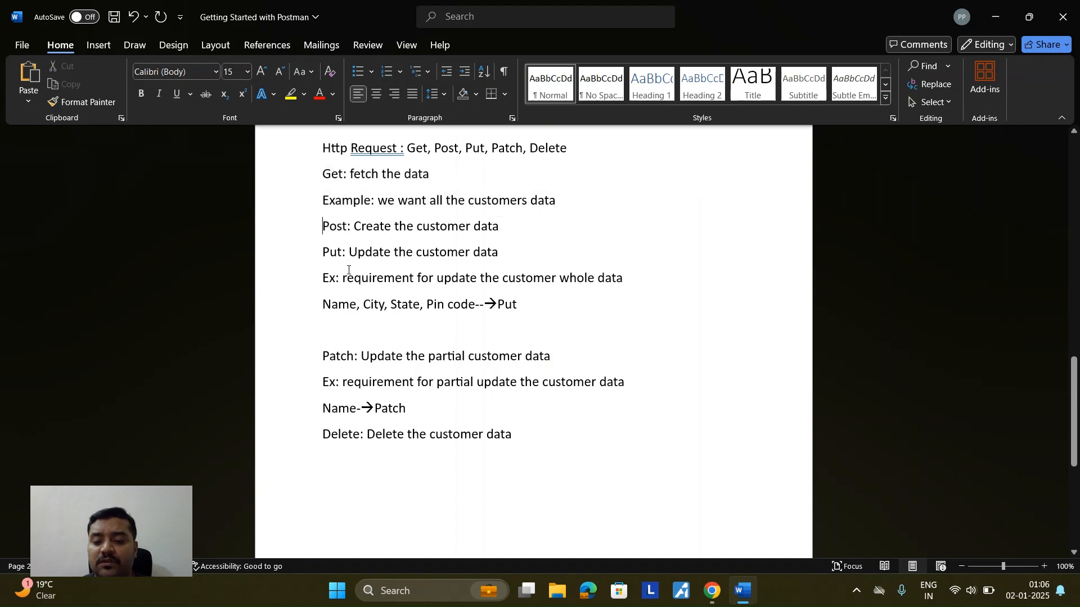
pyautogui.press('Return')
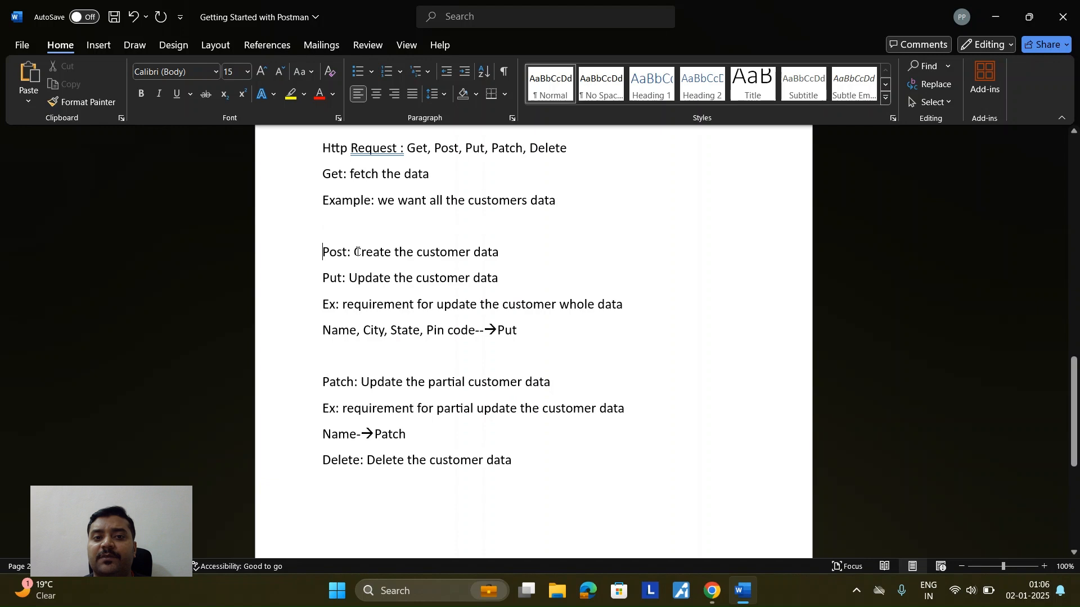
pyautogui.moveTo(356, 252); pyautogui.dragTo(490, 253)
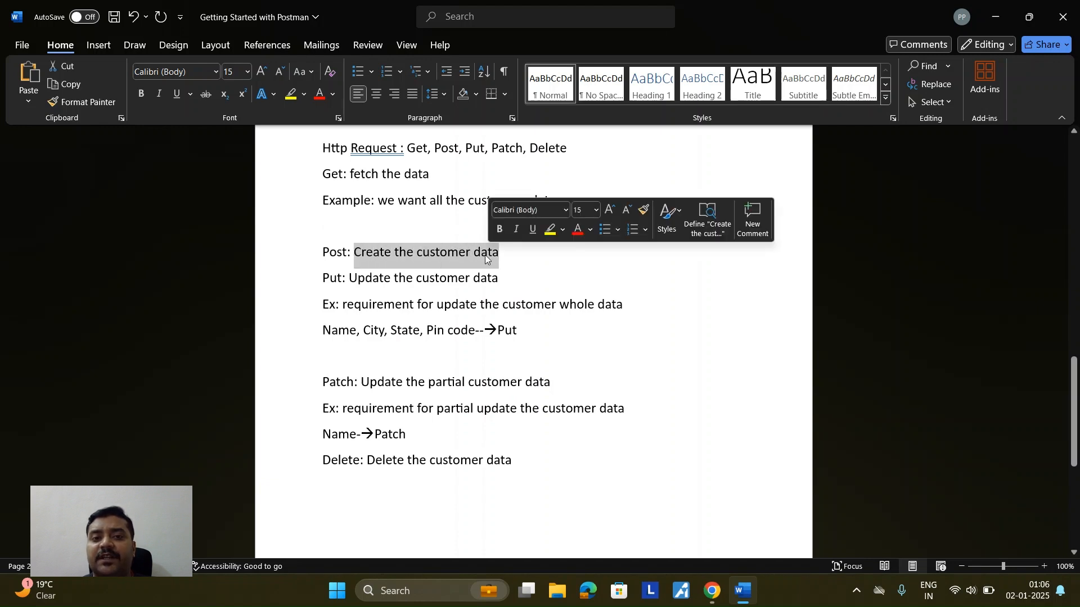
pyautogui.doubleClick(335, 254)
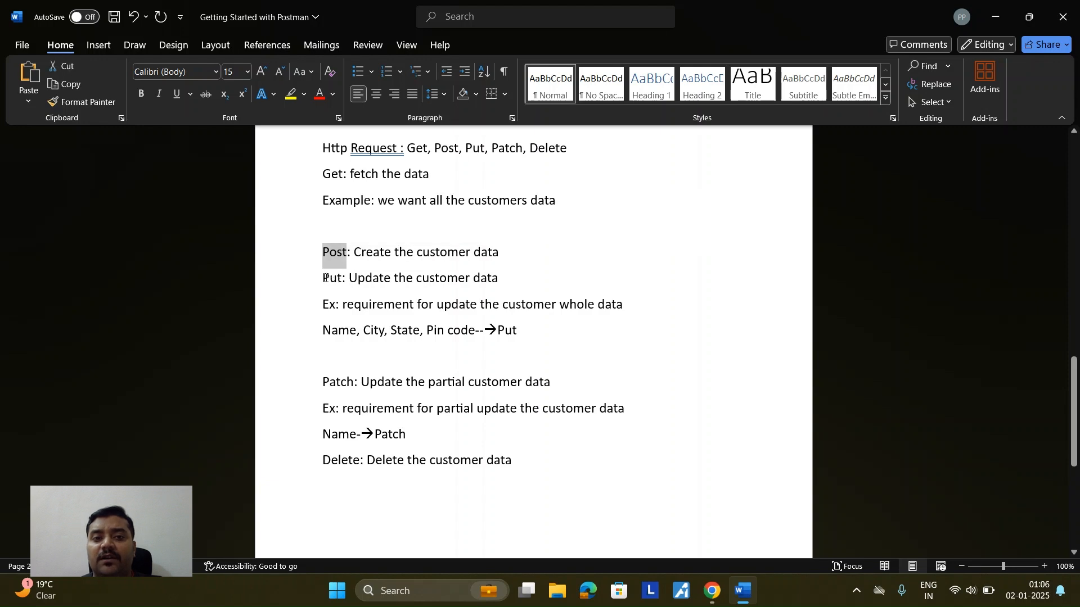
pyautogui.click(324, 279)
pyautogui.press('Return')
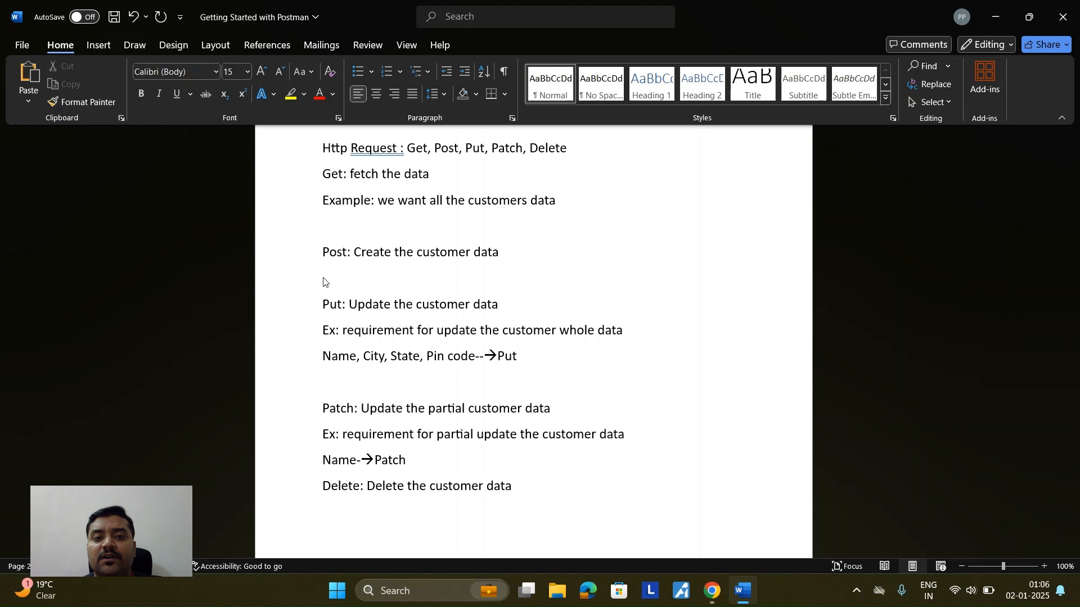
# Step: Review the Put definition, its example and the Name, City, State, Pin code fields
pyautogui.scroll(-1, 331, 319)
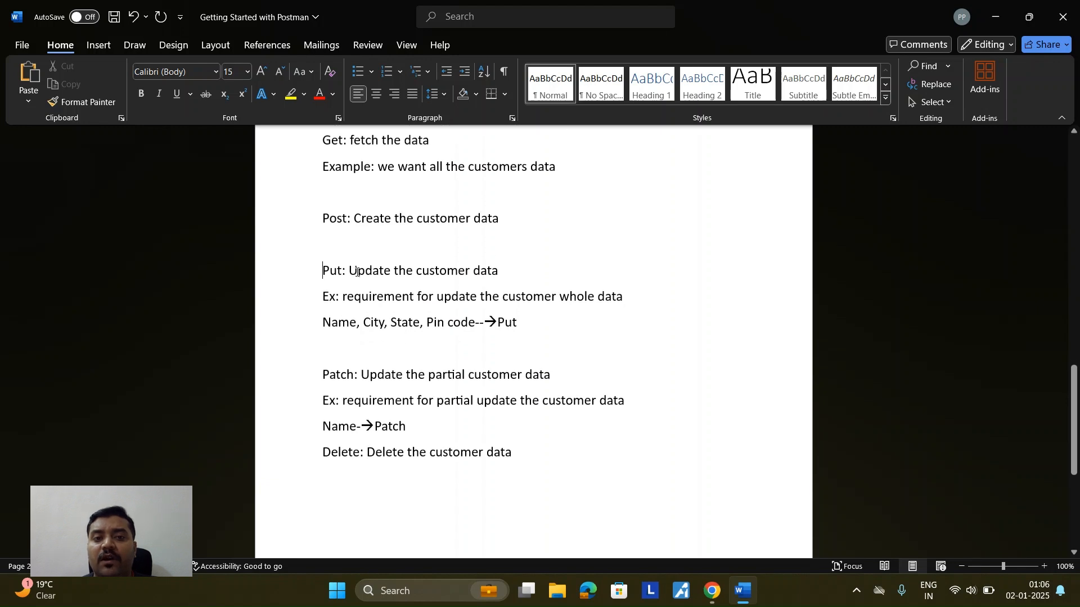
pyautogui.moveTo(352, 270); pyautogui.dragTo(497, 272)
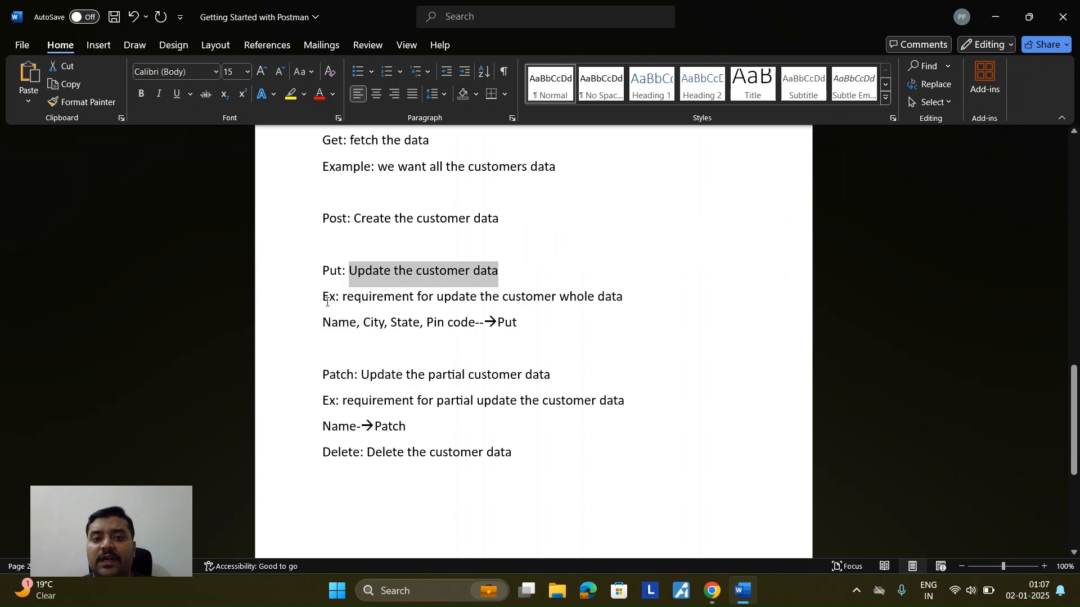
pyautogui.moveTo(341, 296); pyautogui.dragTo(607, 298)
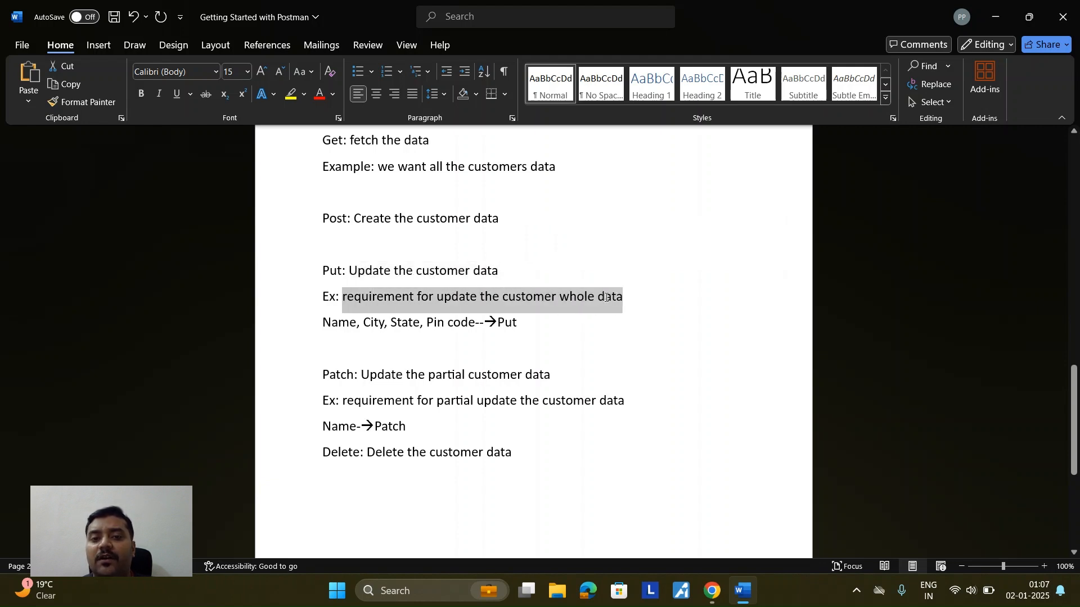
pyautogui.doubleClick(331, 324)
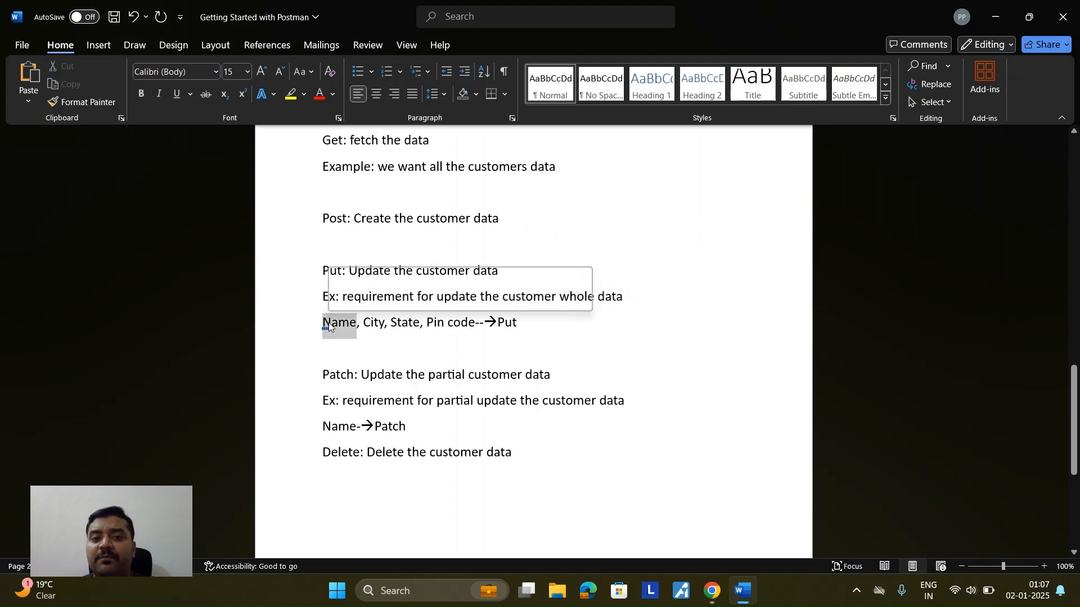
pyautogui.doubleClick(372, 324)
pyautogui.click(403, 324)
pyautogui.doubleClick(403, 324)
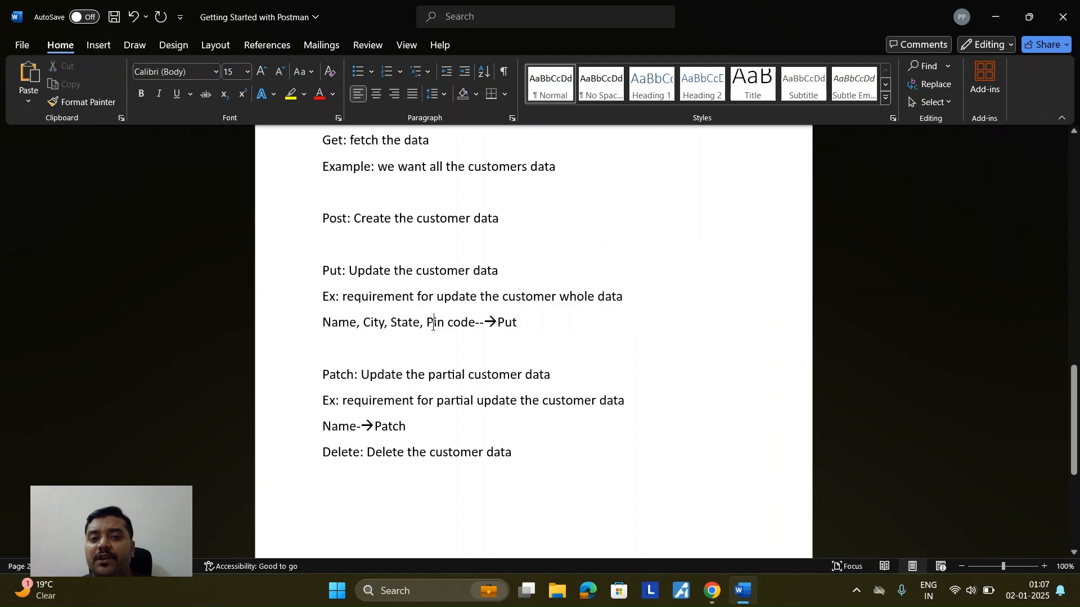
pyautogui.doubleClick(433, 324)
pyautogui.click(488, 328)
pyautogui.doubleClick(489, 323)
pyautogui.click(485, 323)
pyautogui.moveTo(324, 324); pyautogui.dragTo(497, 323)
pyautogui.click(514, 324)
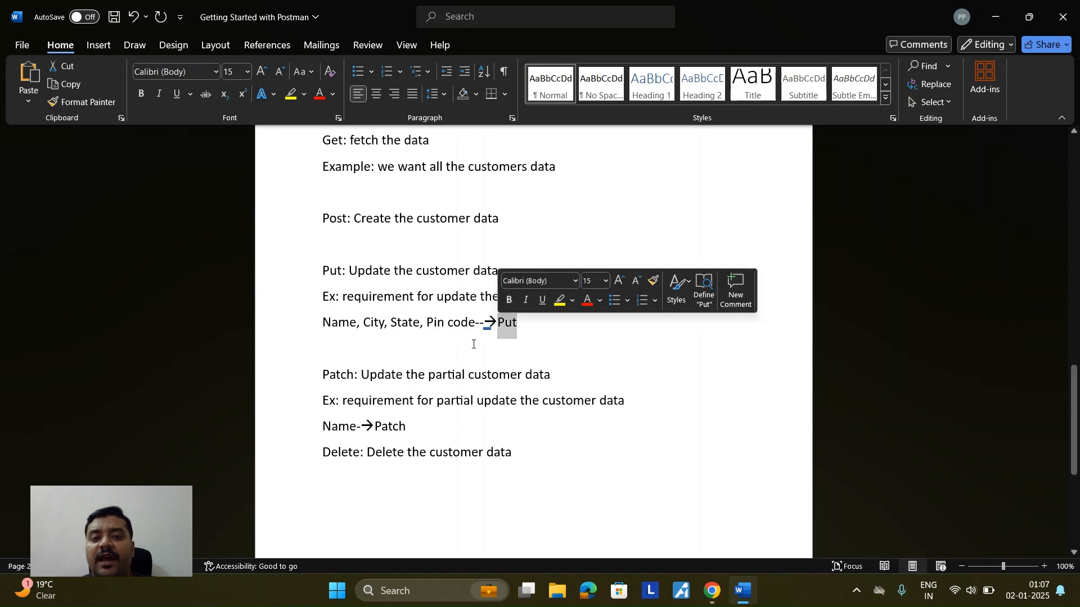
# Step: Review the Patch definition and its Name→Patch example
pyautogui.scroll(-2, 347, 324)
pyautogui.moveTo(324, 308); pyautogui.dragTo(553, 307)
pyautogui.click(366, 309)
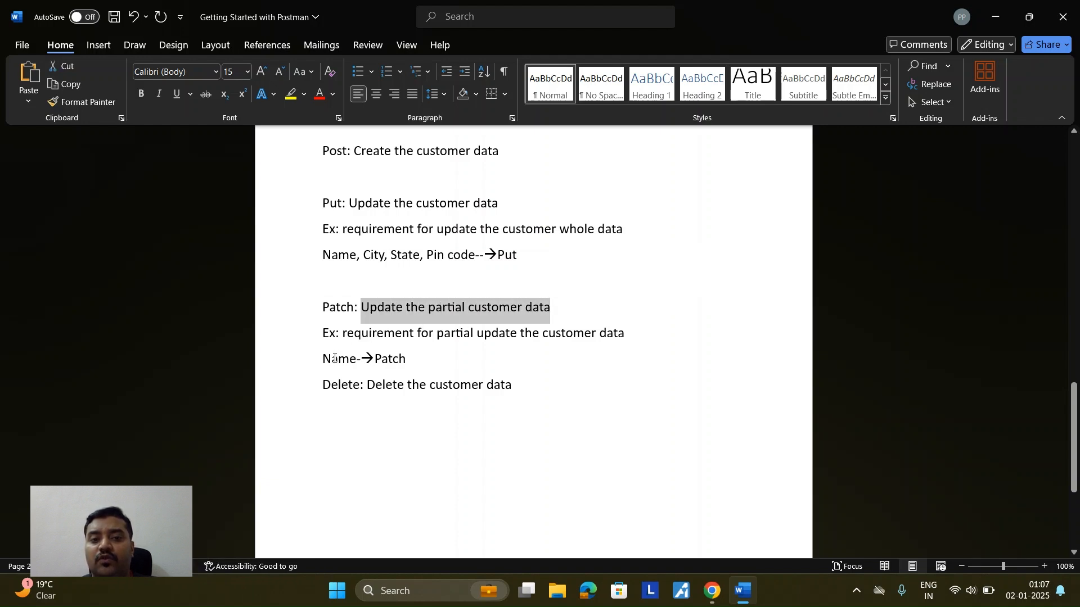
pyautogui.moveTo(324, 359); pyautogui.dragTo(356, 364)
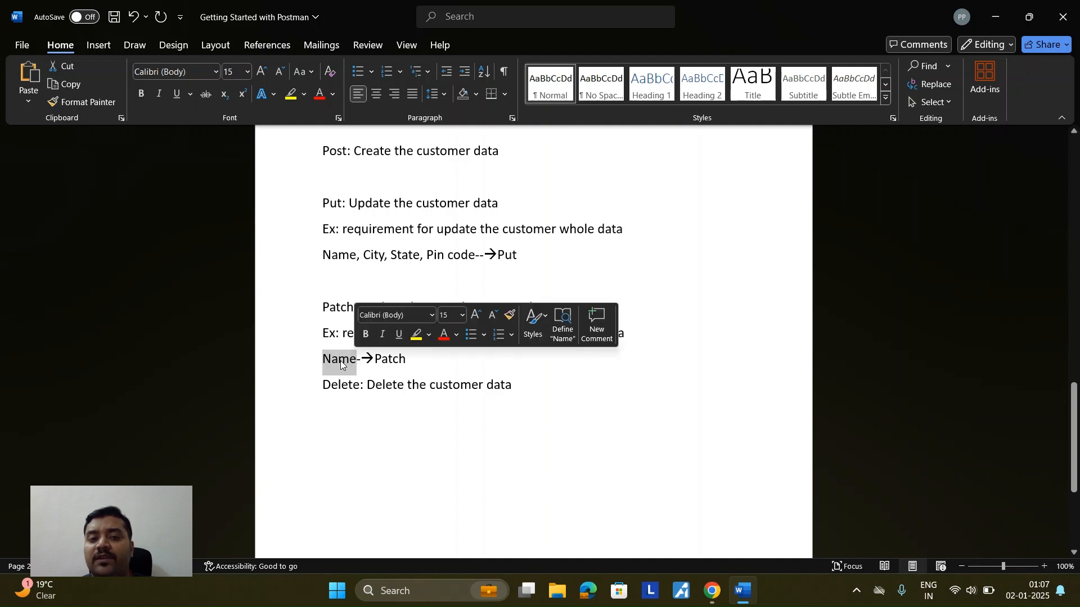
pyautogui.doubleClick(385, 364)
# Step: Insert a blank line above the Delete definition
pyautogui.click(322, 387)
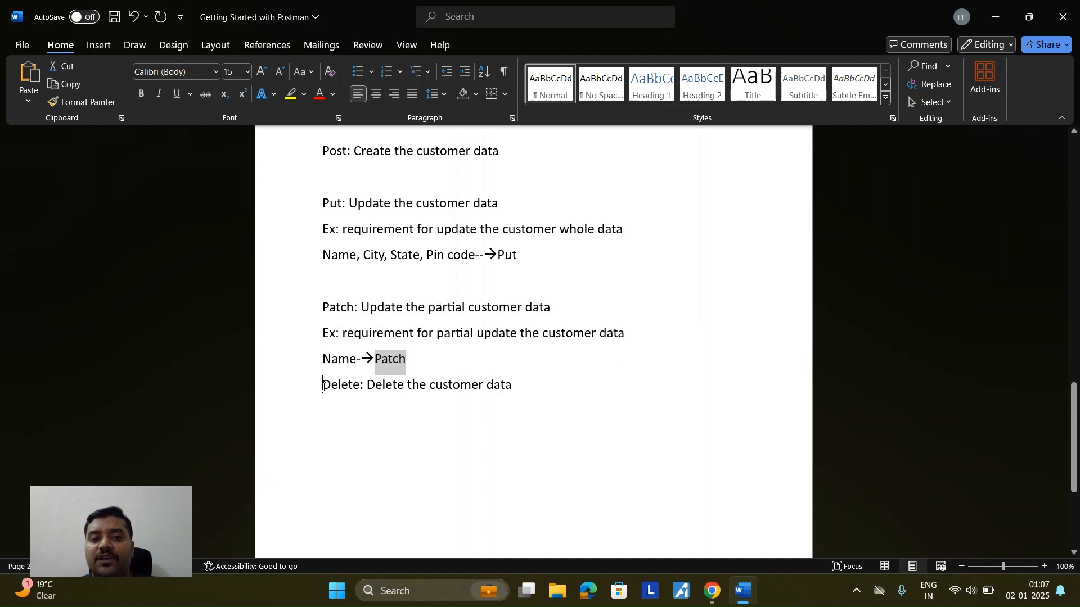
pyautogui.press('Return')
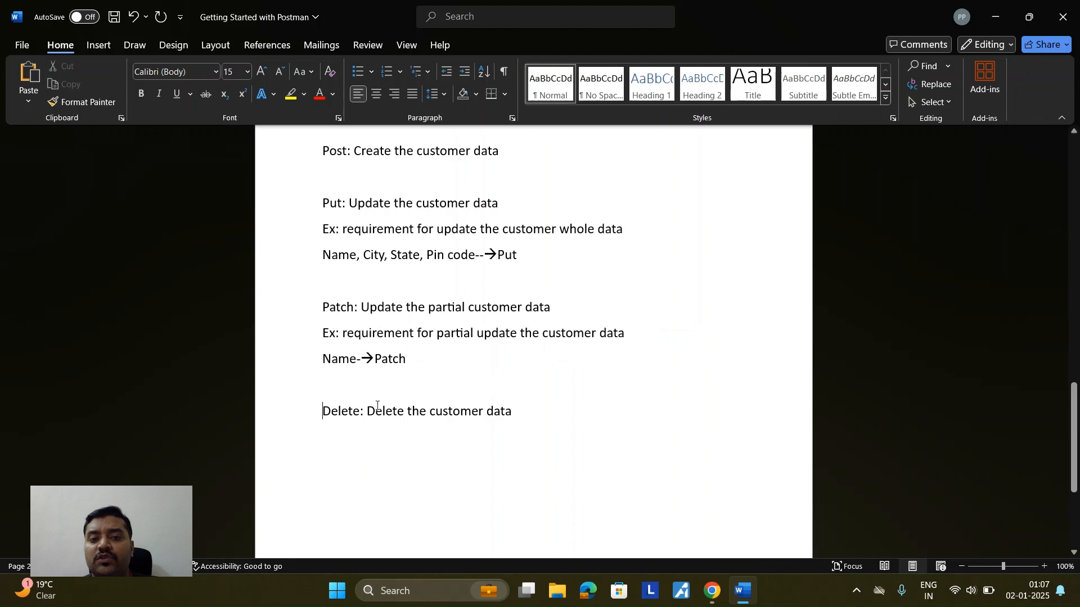
pyautogui.doubleClick(340, 414)
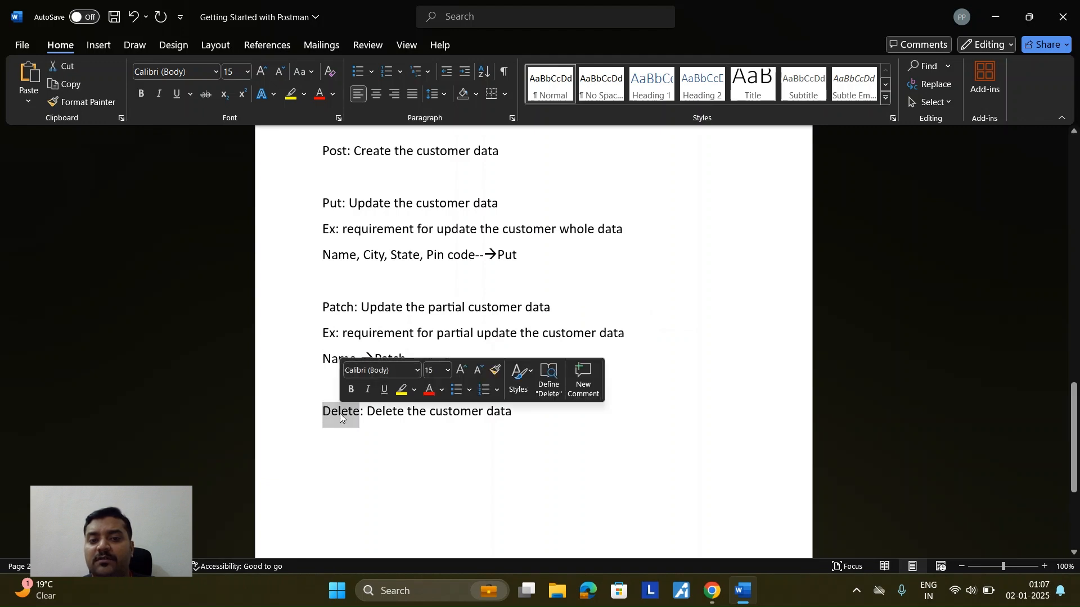
pyautogui.scroll(6, 390, 466)
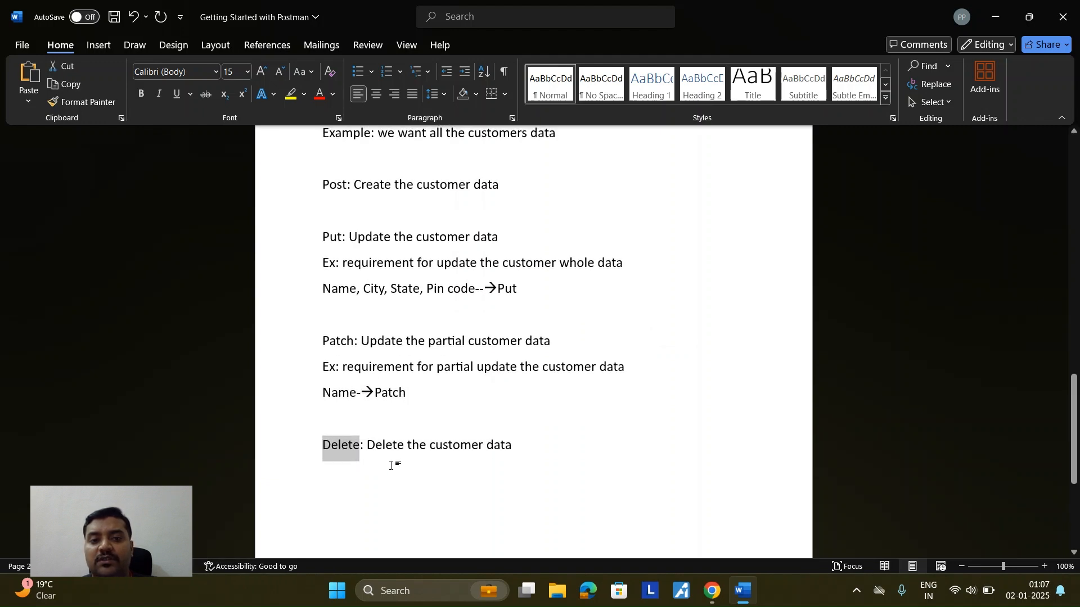
pyautogui.scroll(3, 388, 469)
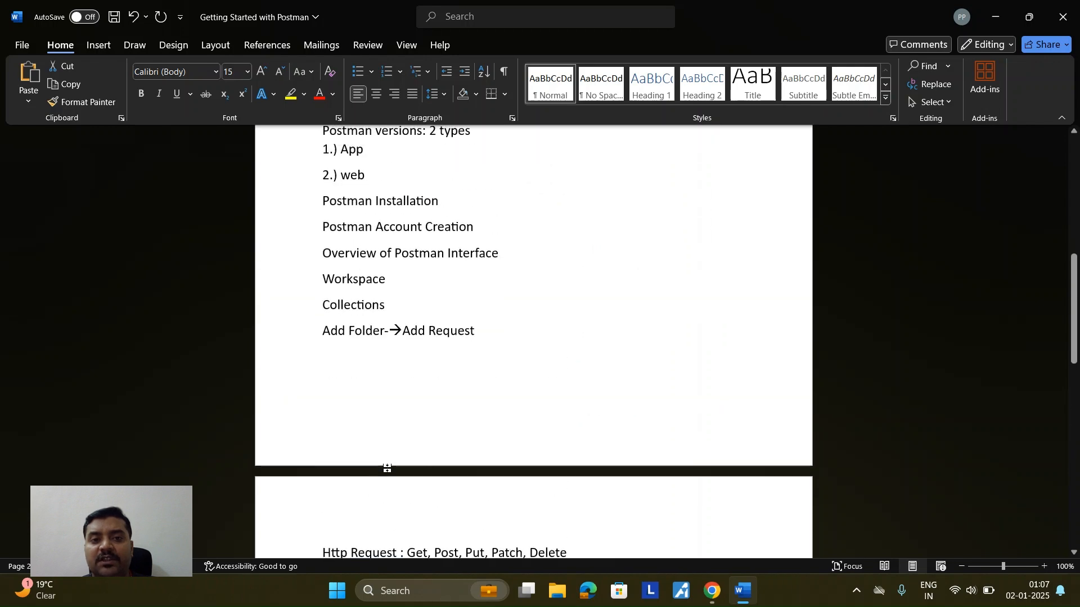
# Step: Open reqres.in in a new Chrome tab next to the Postman request
pyautogui.moveTo(709, 595)
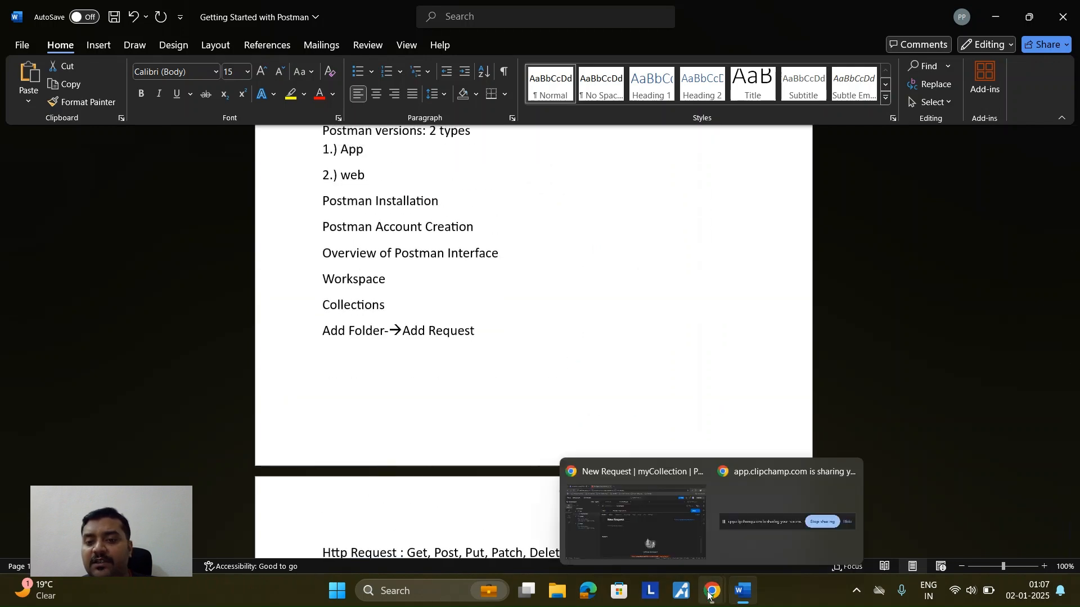
pyautogui.click(667, 532)
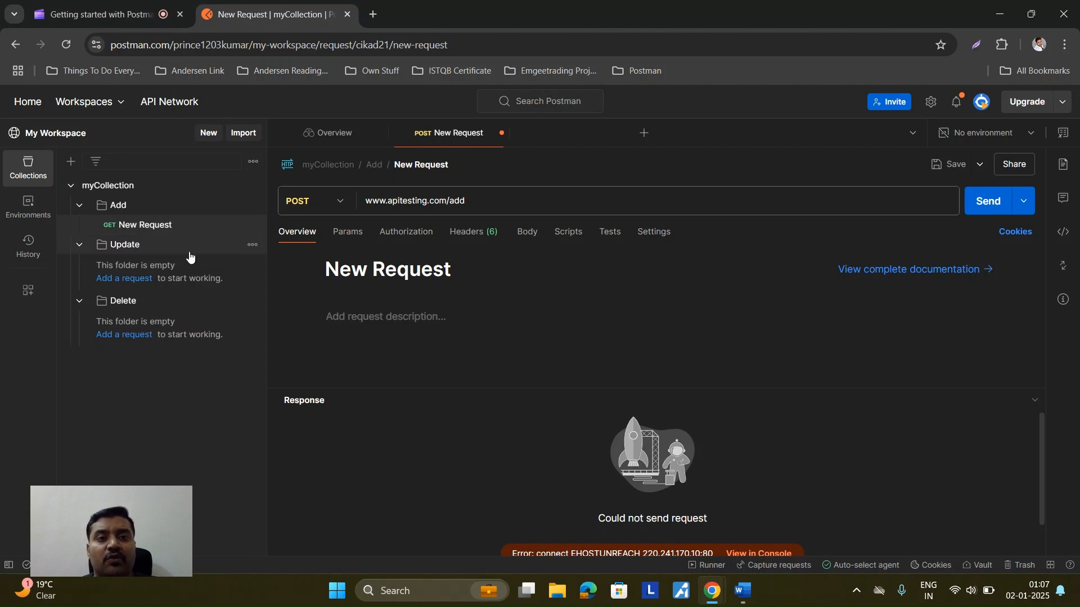
pyautogui.click(373, 15)
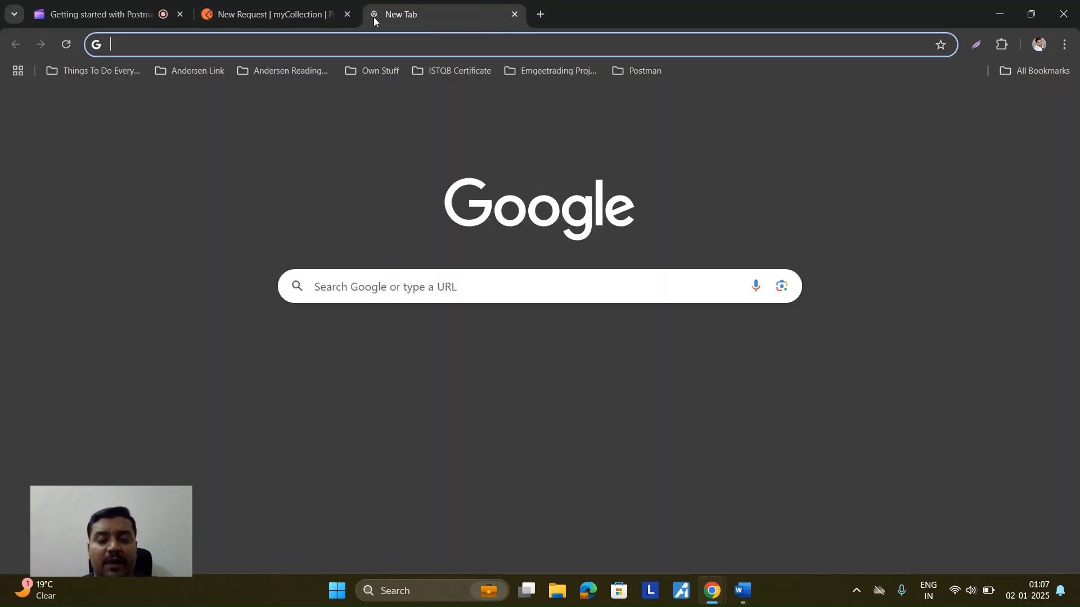
pyautogui.write('req')
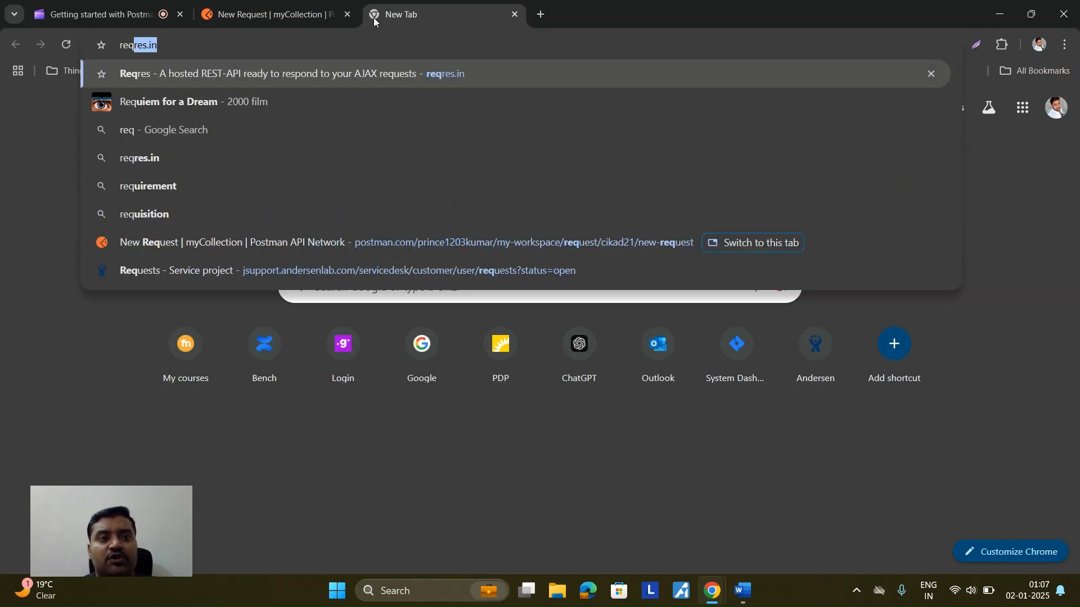
pyautogui.press('Return')
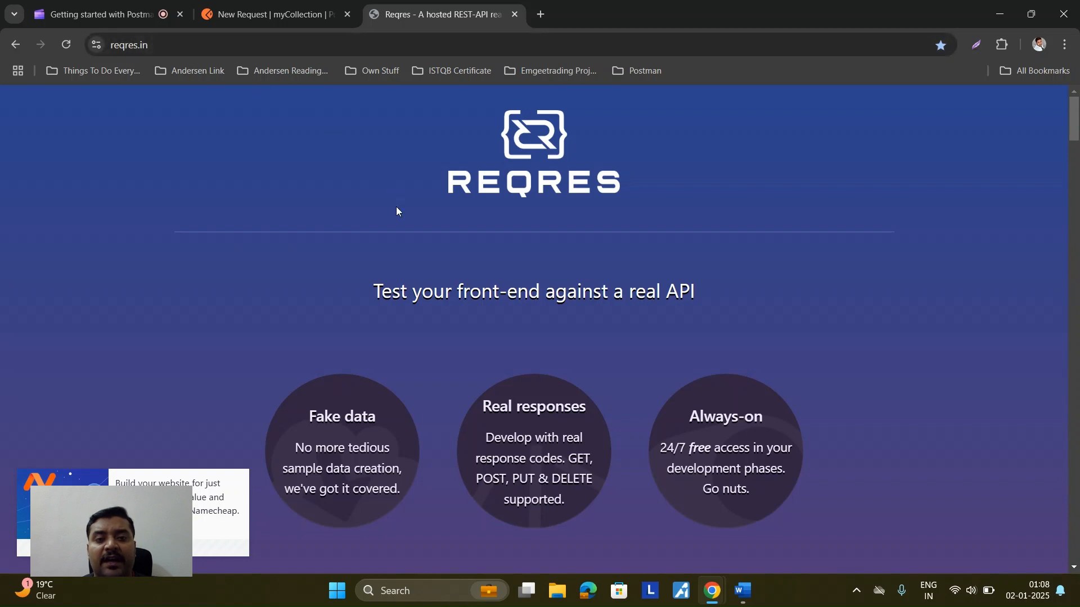
# Step: Scroll reqres.in to the 'Give it a try' endpoint list with its /api/users?page=2 example response
pyautogui.scroll(-10, 405, 324)
pyautogui.scroll(-5, 405, 326)
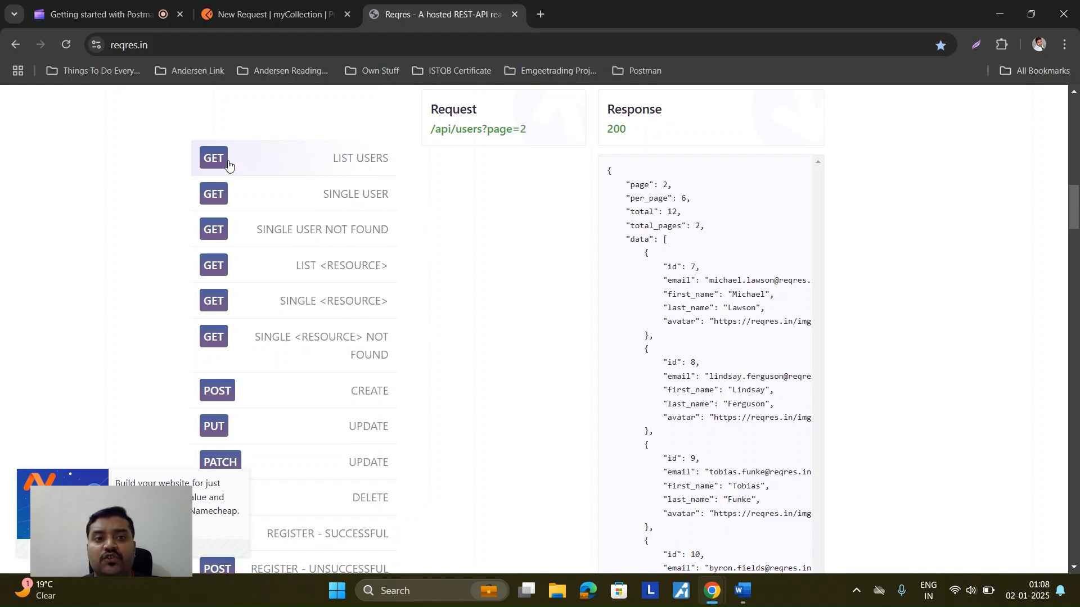
pyautogui.scroll(-2, 227, 299)
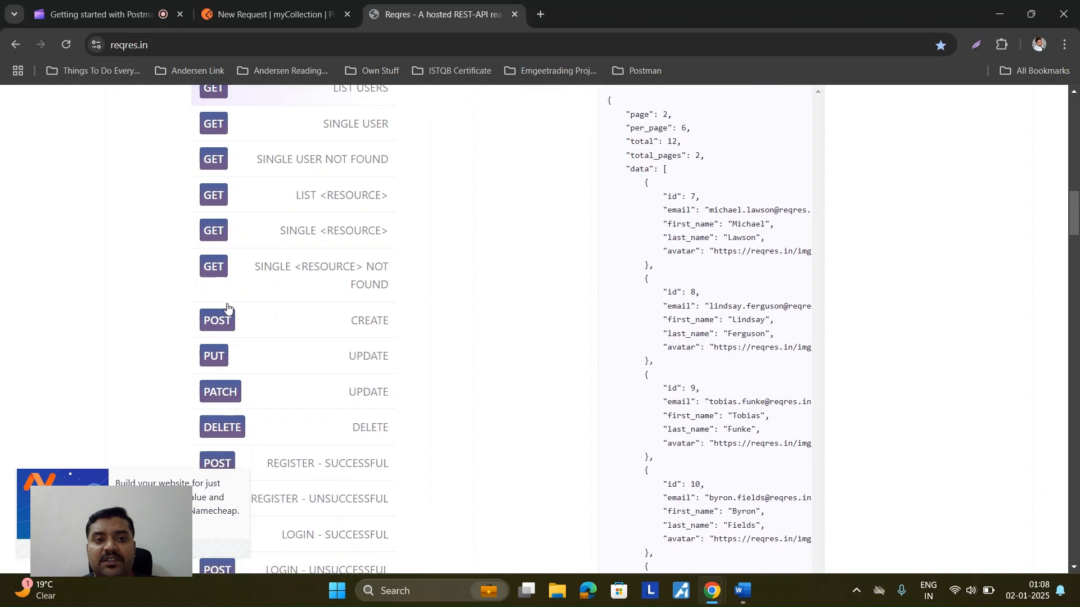
pyautogui.scroll(-1, 226, 288)
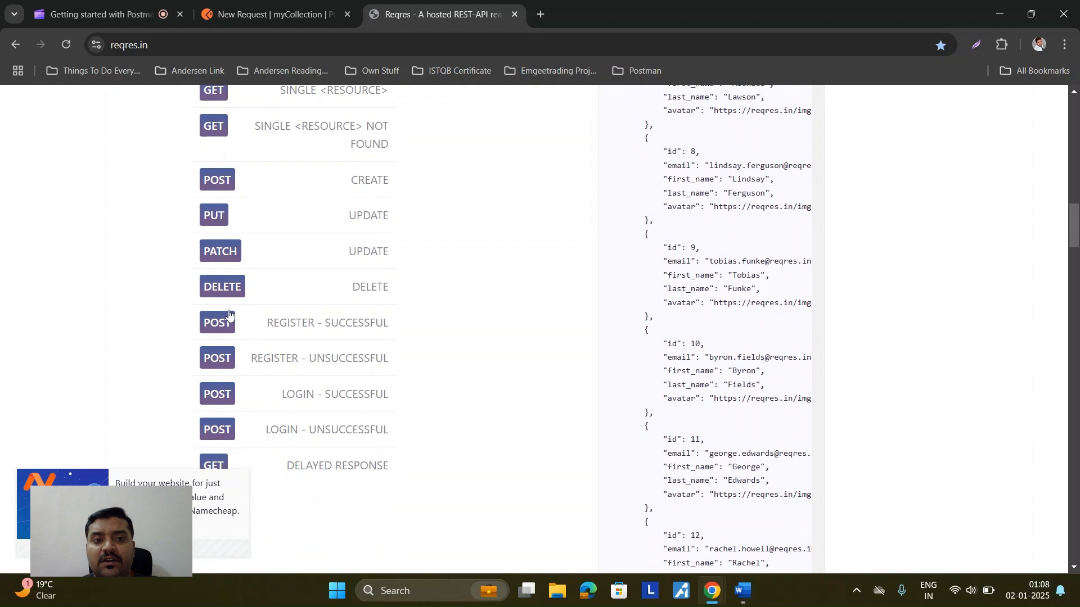
pyautogui.scroll(5, 408, 365)
pyautogui.scroll(2, 409, 366)
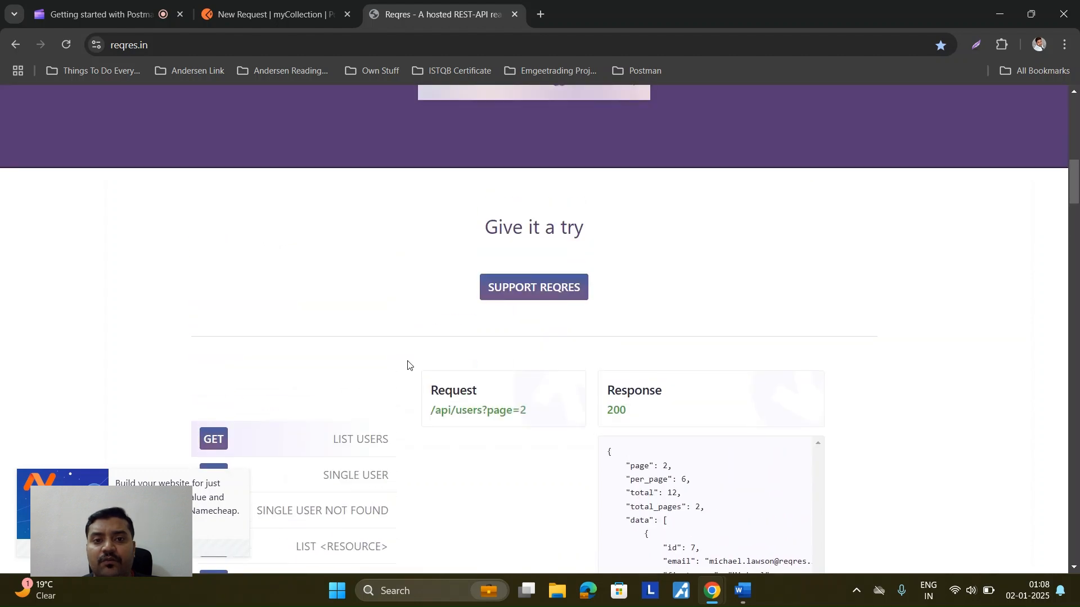
pyautogui.scroll(-3, 406, 365)
pyautogui.scroll(-1, 418, 350)
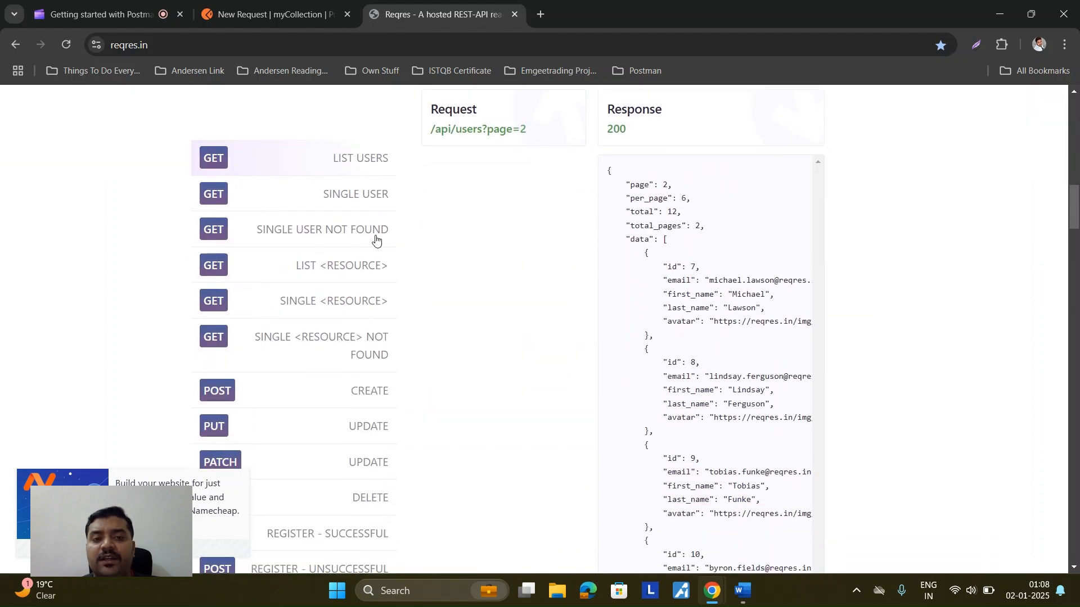
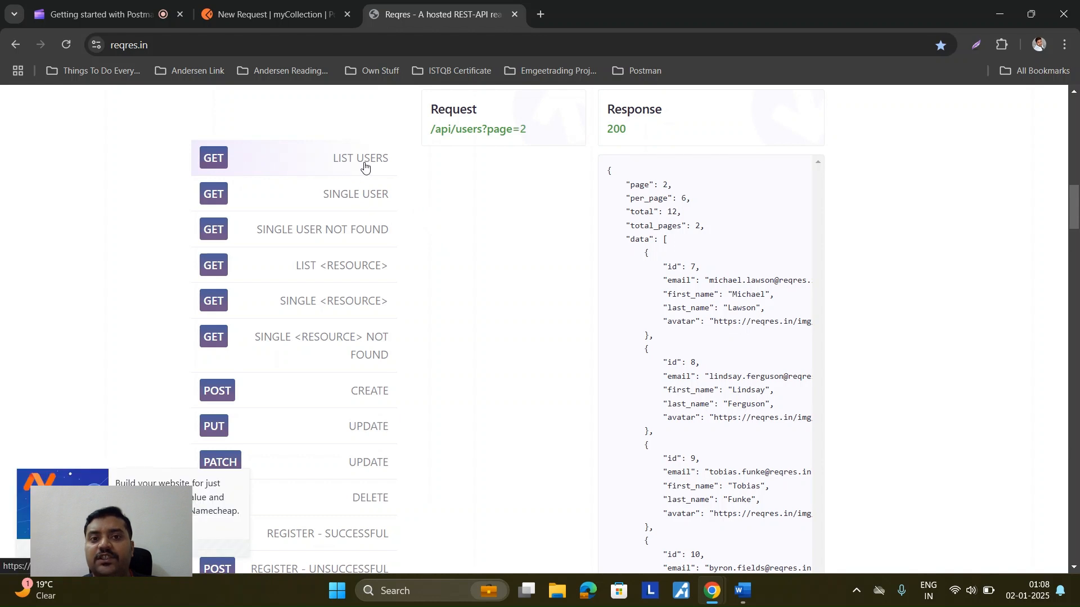
# Step: Select the reqres.in address in Chrome's address bar to copy it
pyautogui.scroll(1, 449, 203)
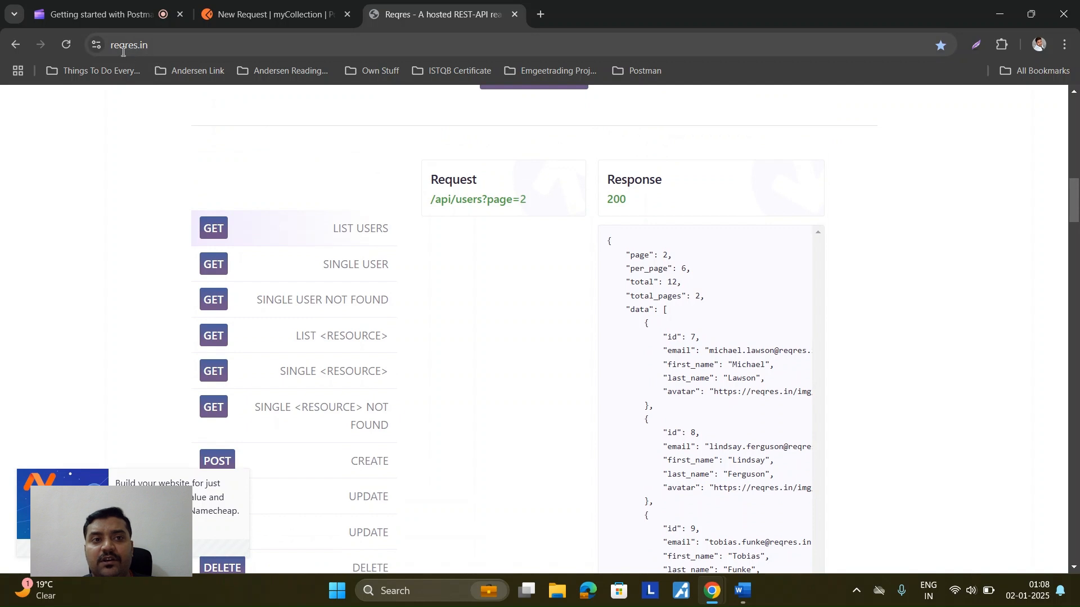
pyautogui.moveTo(150, 45); pyautogui.dragTo(112, 42)
pyautogui.hotkey('ctrl', 'c')
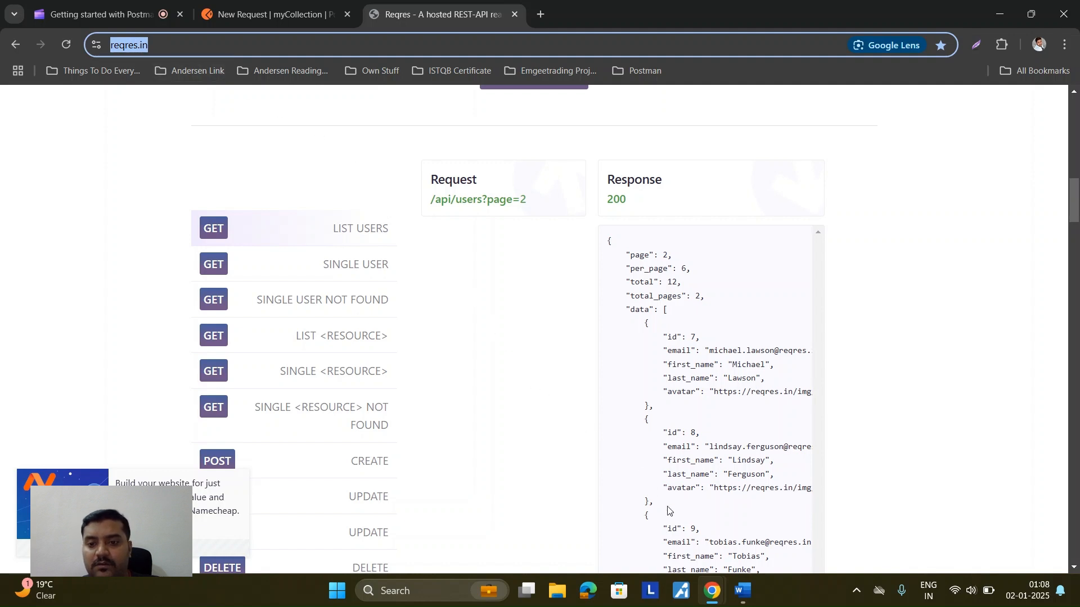
pyautogui.click(741, 593)
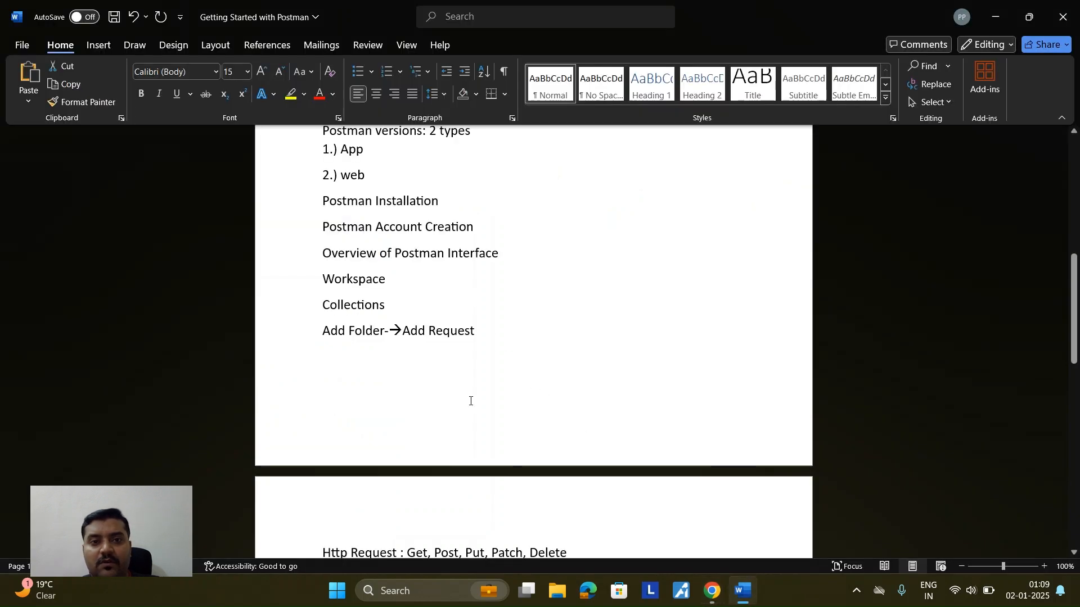
pyautogui.scroll(1, 450, 391)
pyautogui.scroll(-4, 448, 390)
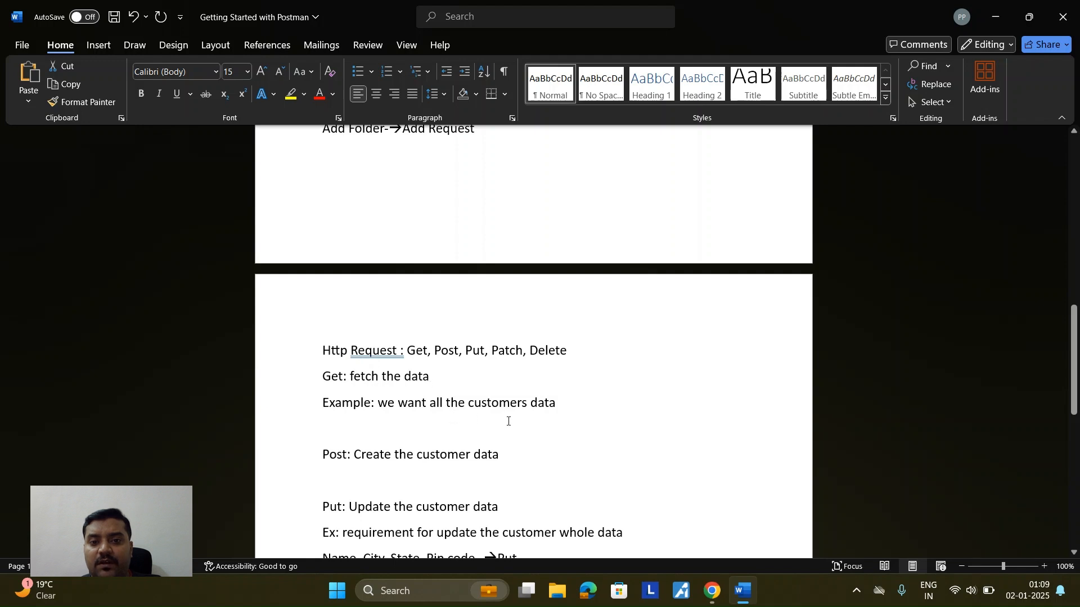
pyautogui.click(559, 405)
pyautogui.press('Return')
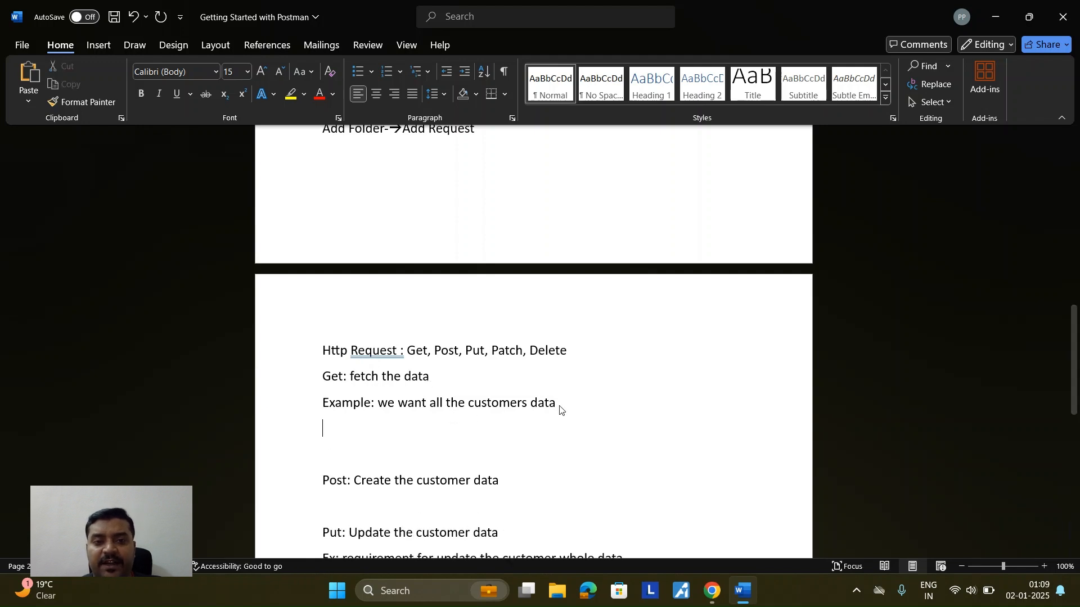
pyautogui.hotkey('ctrl', 'v')
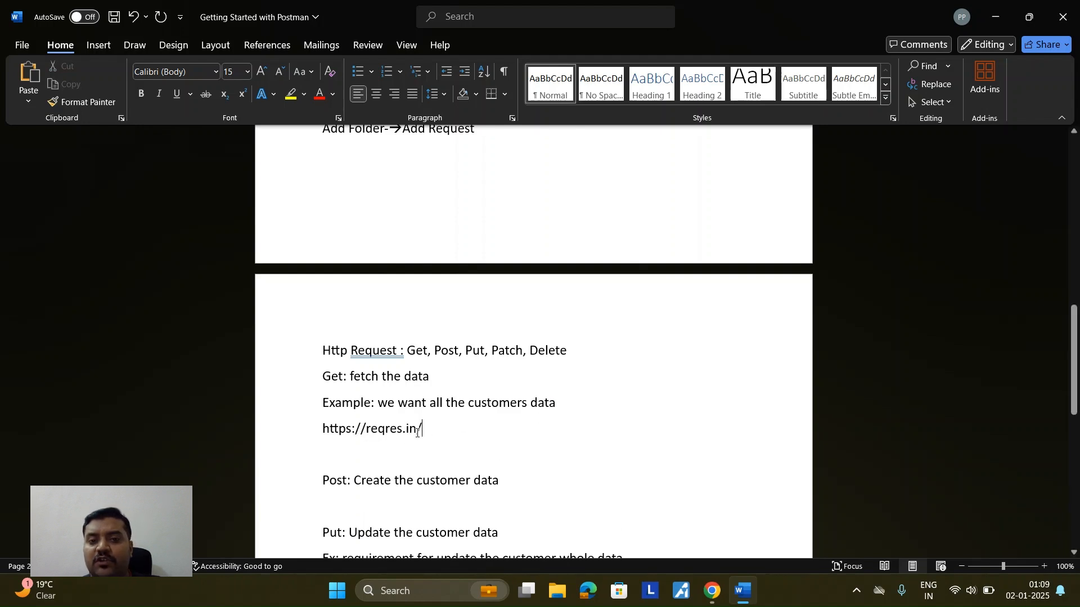
pyautogui.moveTo(422, 429); pyautogui.dragTo(320, 429)
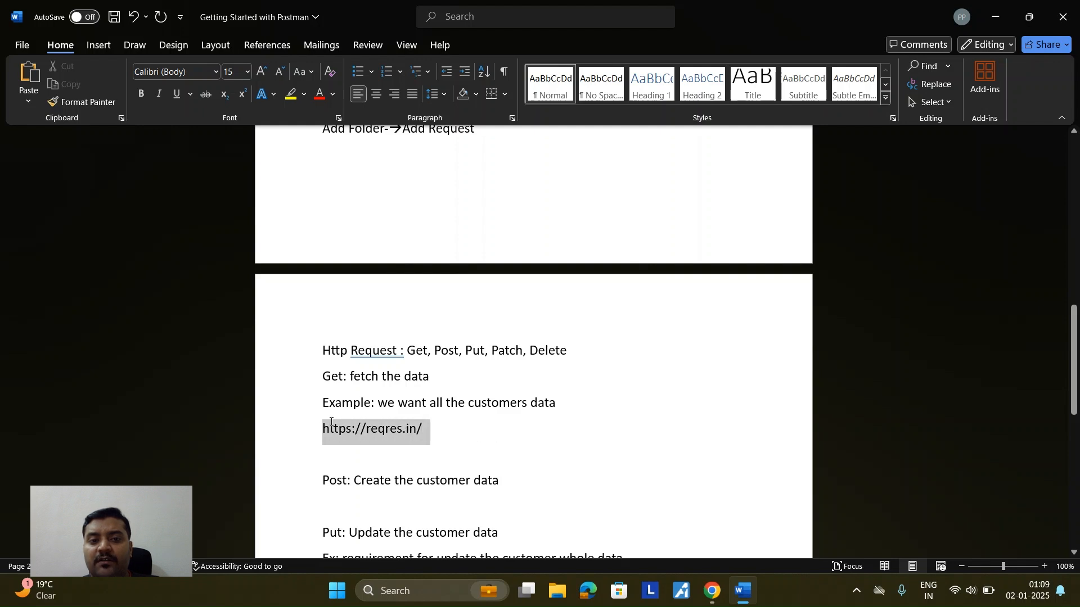
pyautogui.click(318, 94)
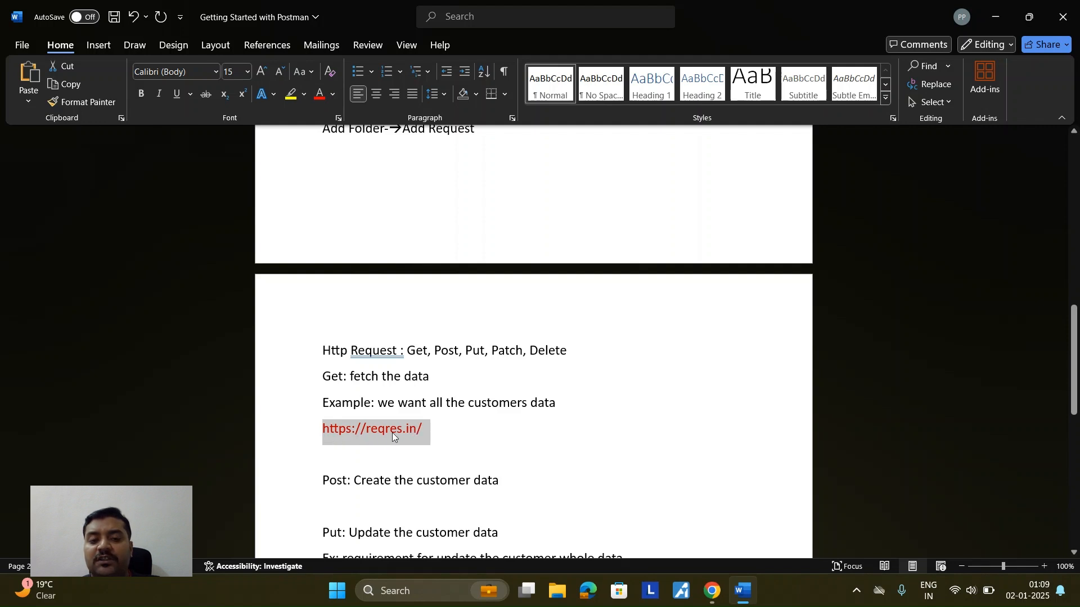
pyautogui.click(433, 431)
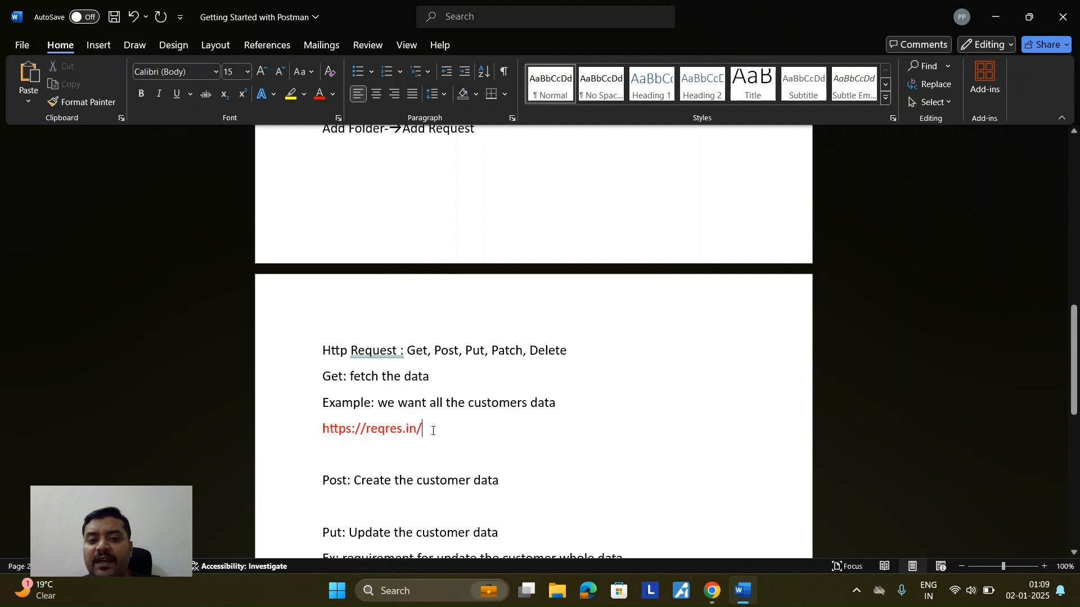
pyautogui.moveTo(712, 590)
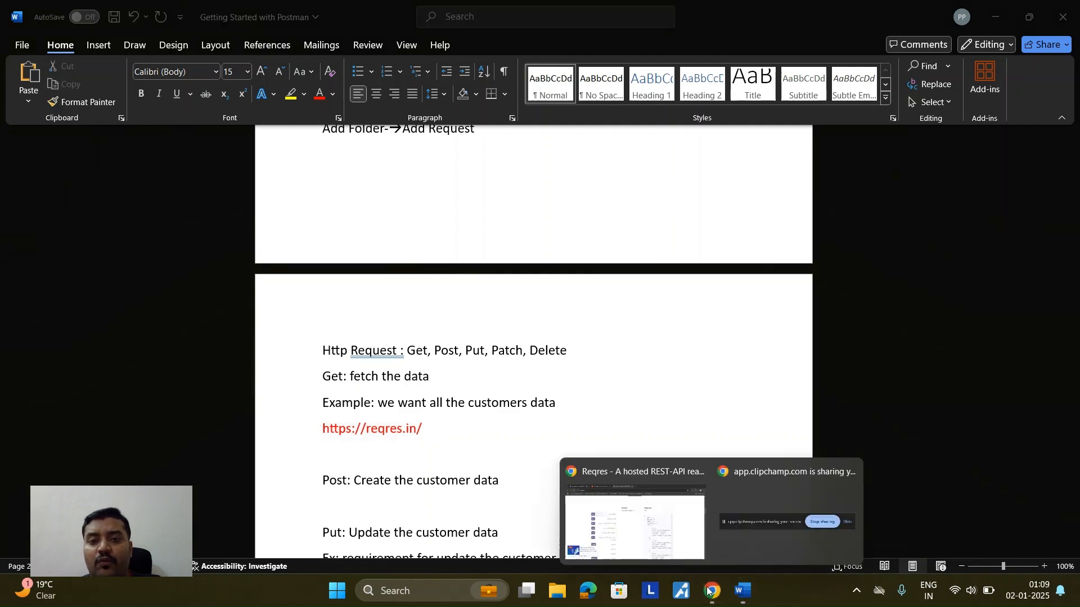
pyautogui.click(669, 530)
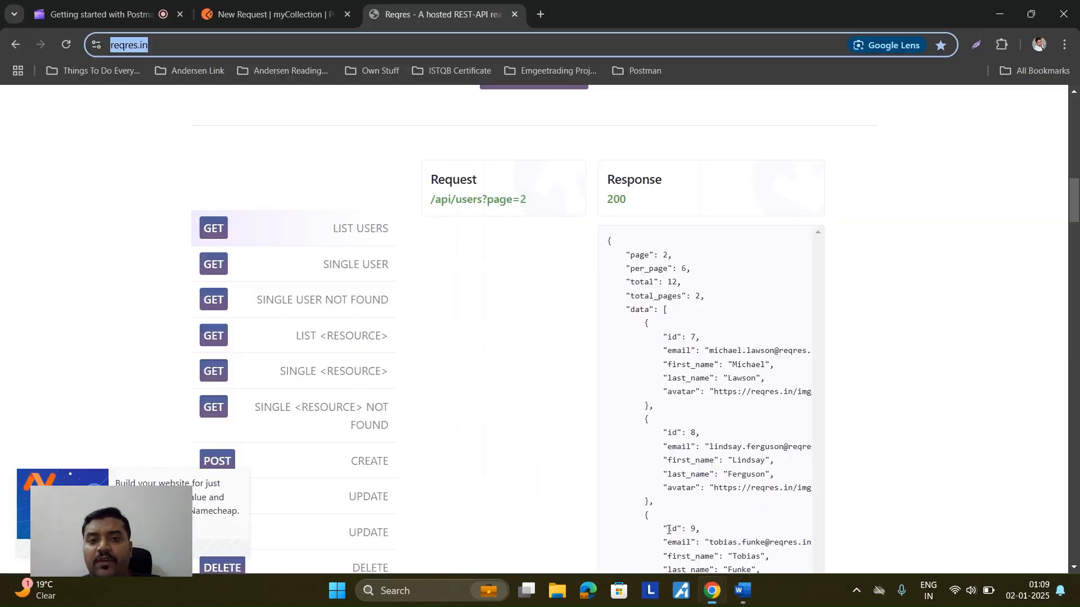
# Step: Copy /api/users?page=2 from the LIST USERS example's request box
pyautogui.moveTo(431, 200); pyautogui.dragTo(486, 202)
pyautogui.click(520, 198)
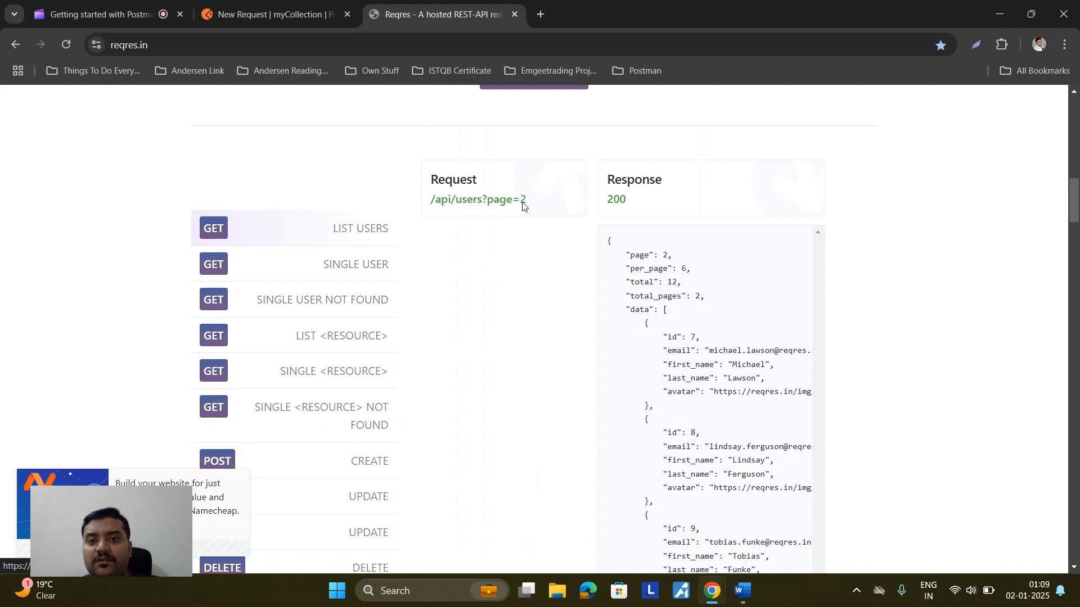
pyautogui.moveTo(432, 199); pyautogui.dragTo(513, 200)
pyautogui.hotkey('shift', 'Right')
pyautogui.hotkey('shift', 'Right')
pyautogui.hotkey('ctrl', 'c')
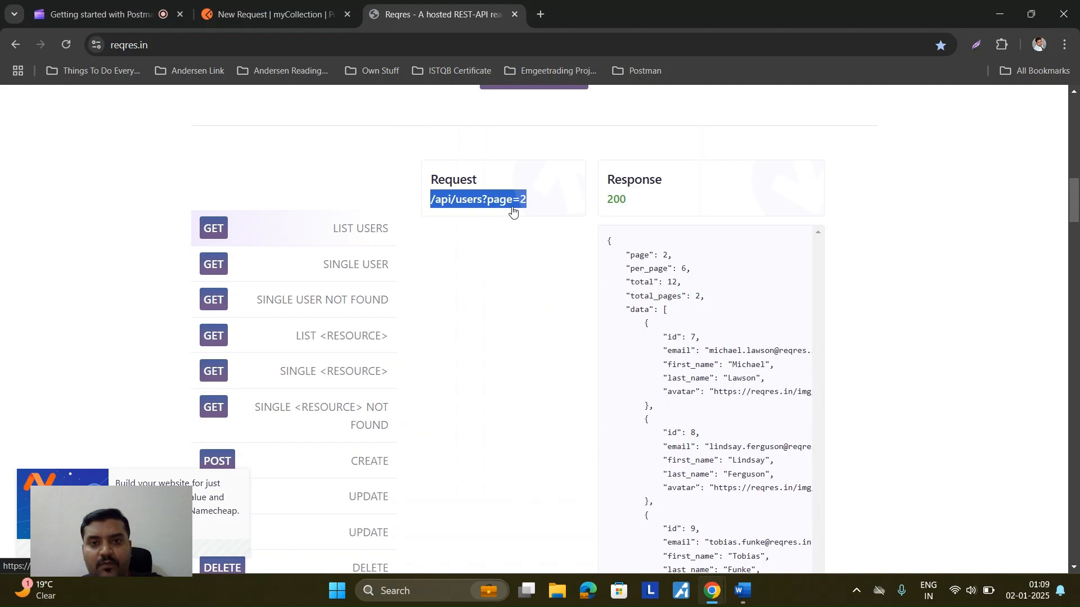
pyautogui.click(740, 603)
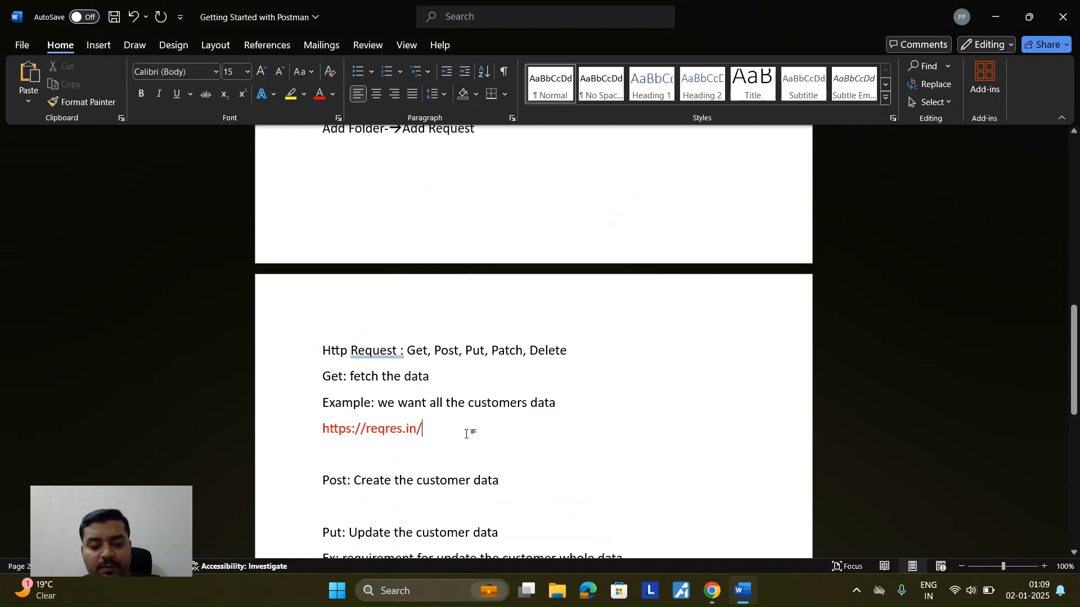
# Step: Paste the path onto the address line and delete the extra slash before api
pyautogui.hotkey('ctrl', 'v')
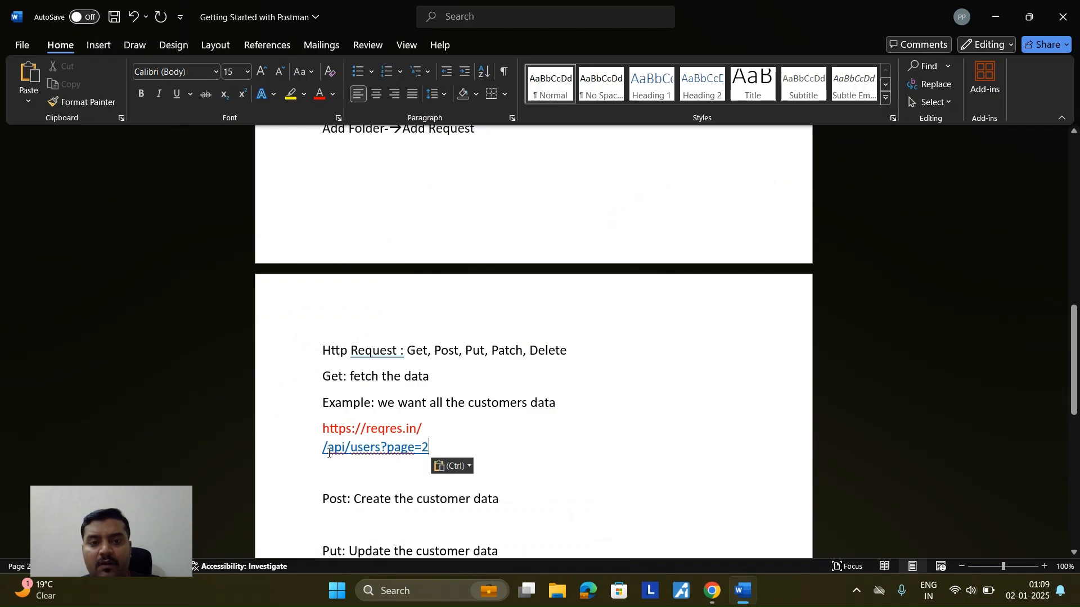
pyautogui.click(322, 449)
pyautogui.press('BackSpace')
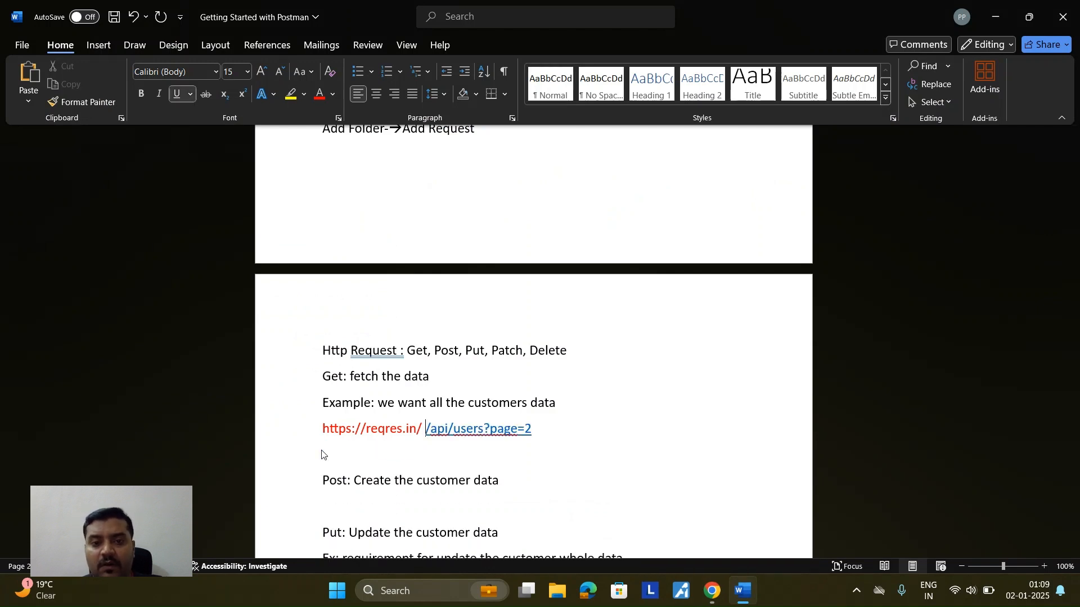
pyautogui.hotkey('shift', 'End')
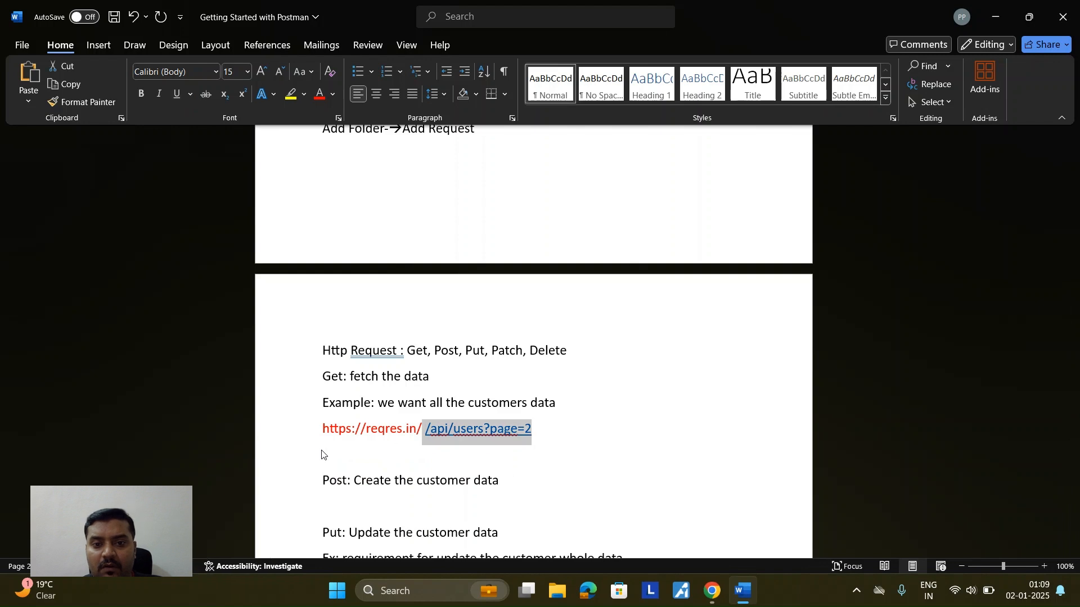
pyautogui.press('Right')
pyautogui.press('Left')
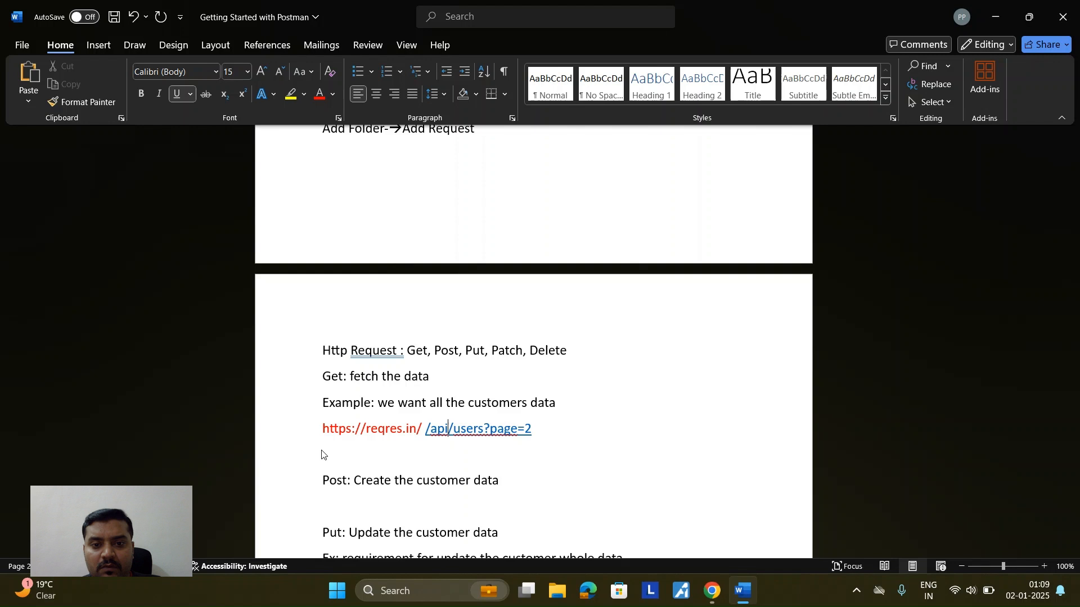
pyautogui.press('BackSpace')
pyautogui.hotkey('shift', 'End')
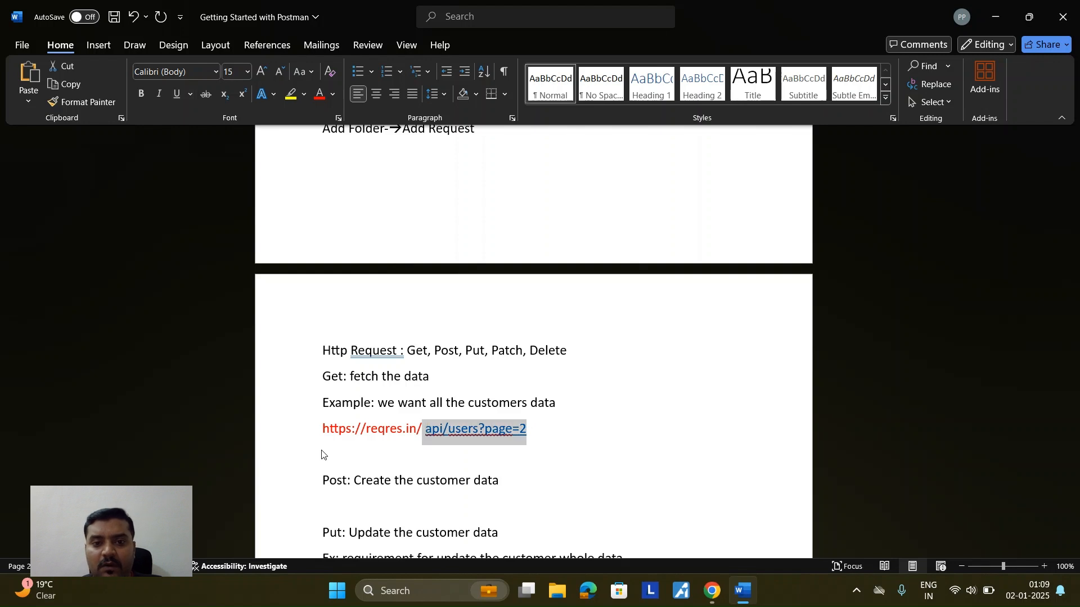
pyautogui.click(547, 459)
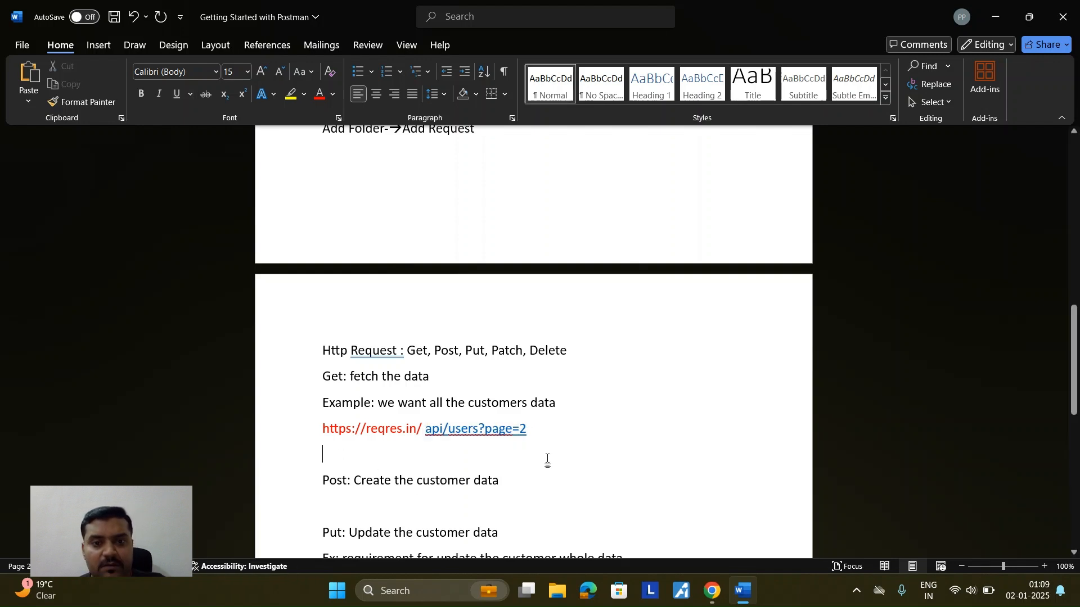
pyautogui.click(423, 428)
pyautogui.press('BackSpace')
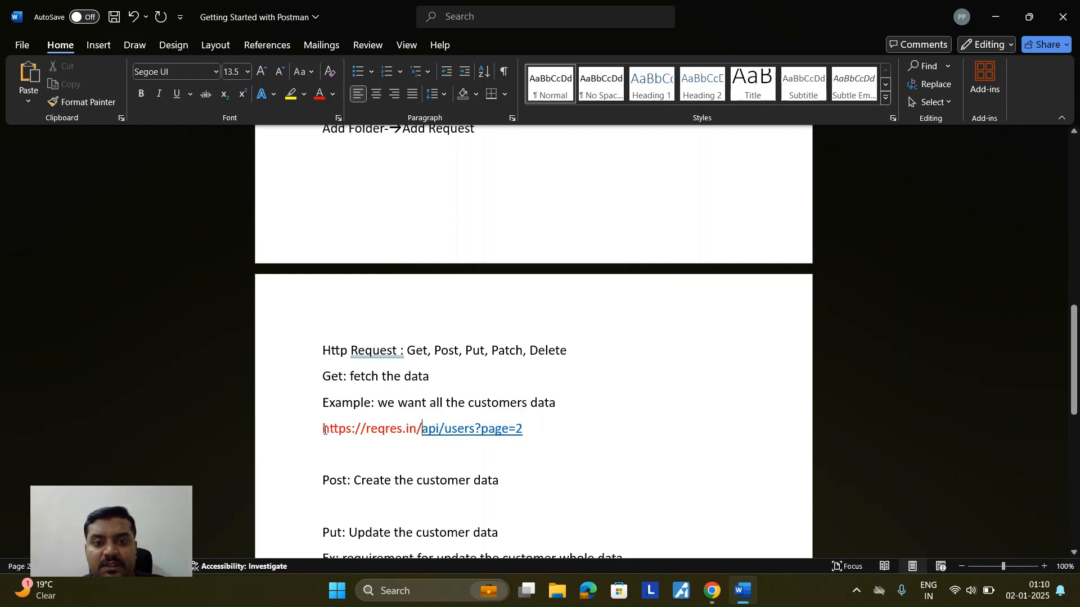
pyautogui.moveTo(323, 429); pyautogui.dragTo(421, 423)
pyautogui.moveTo(525, 430); pyautogui.dragTo(426, 430)
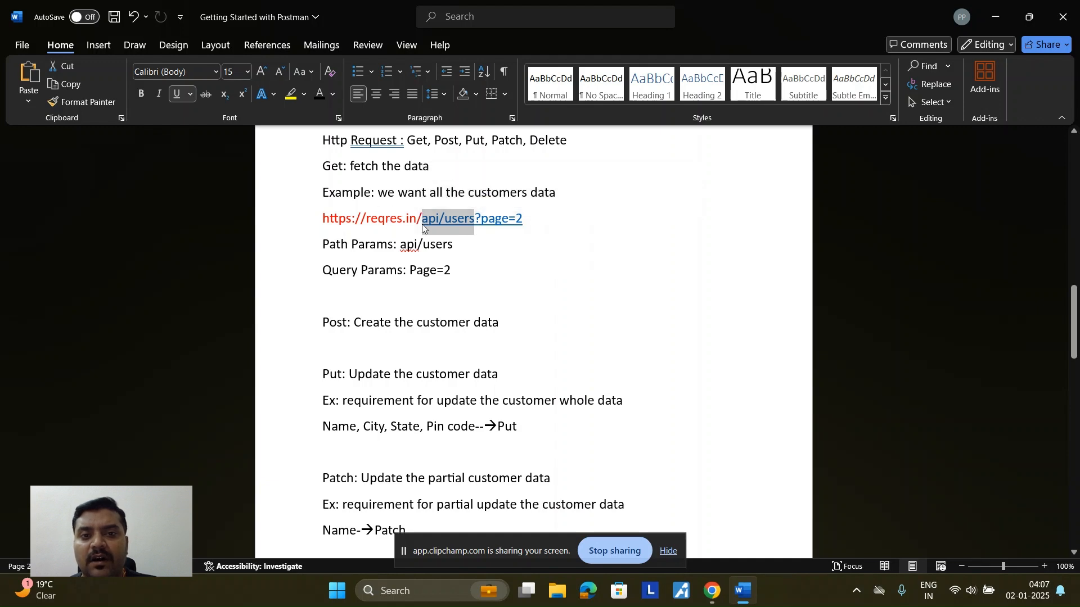
pyautogui.moveTo(423, 225); pyautogui.dragTo(419, 247)
pyautogui.click(524, 268)
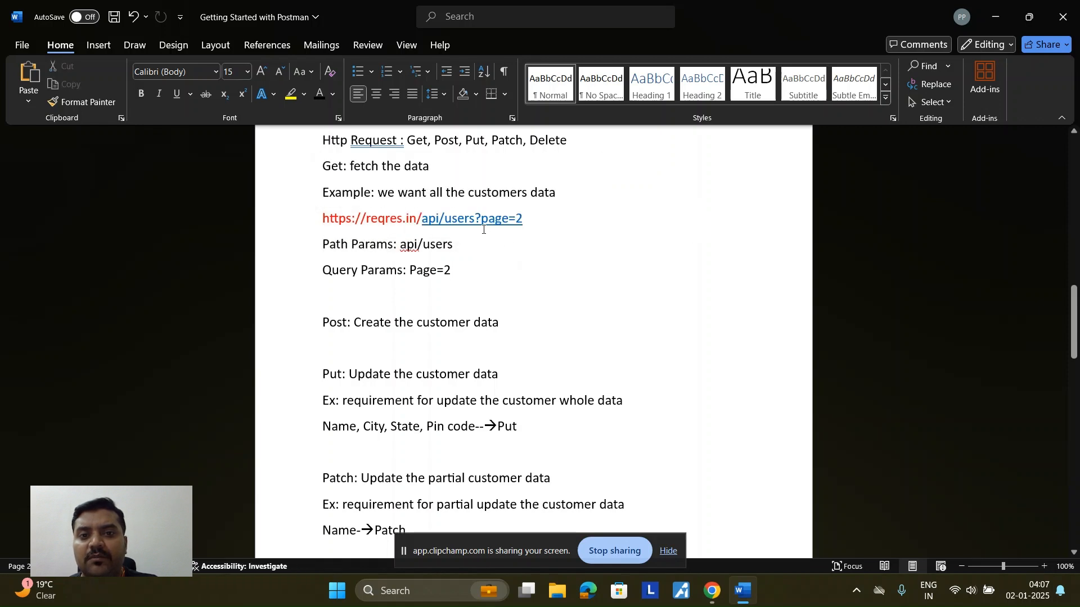
pyautogui.moveTo(482, 218); pyautogui.dragTo(524, 222)
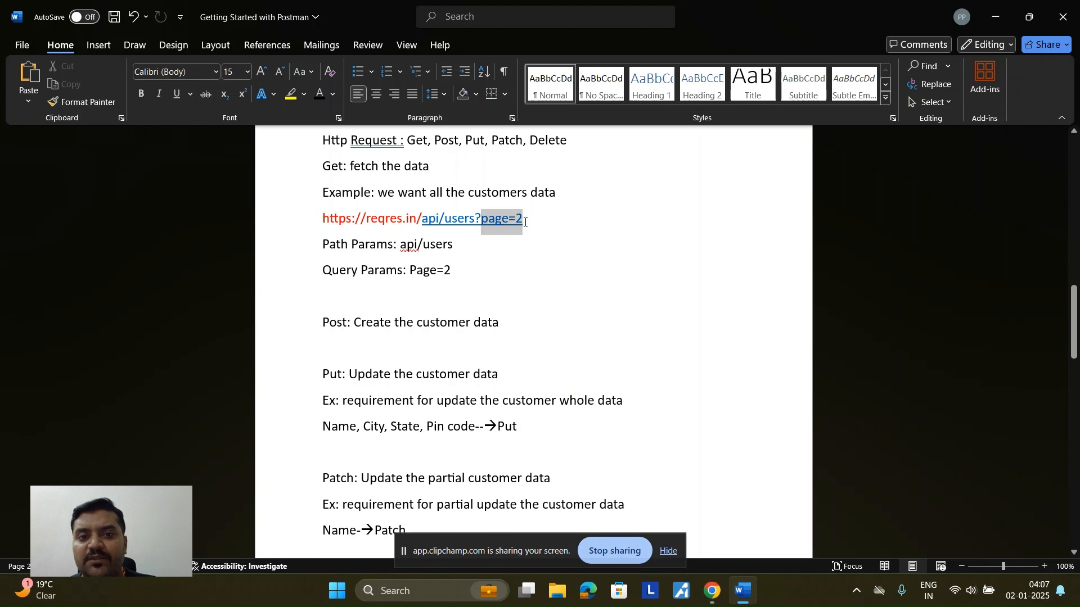
pyautogui.moveTo(457, 271); pyautogui.dragTo(326, 260)
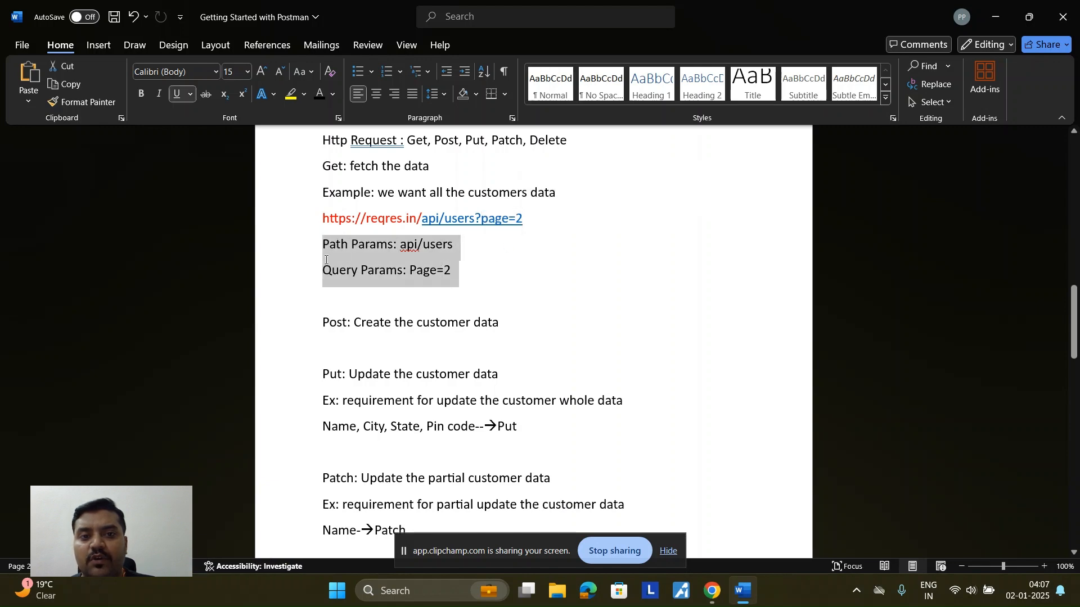
pyautogui.click(453, 288)
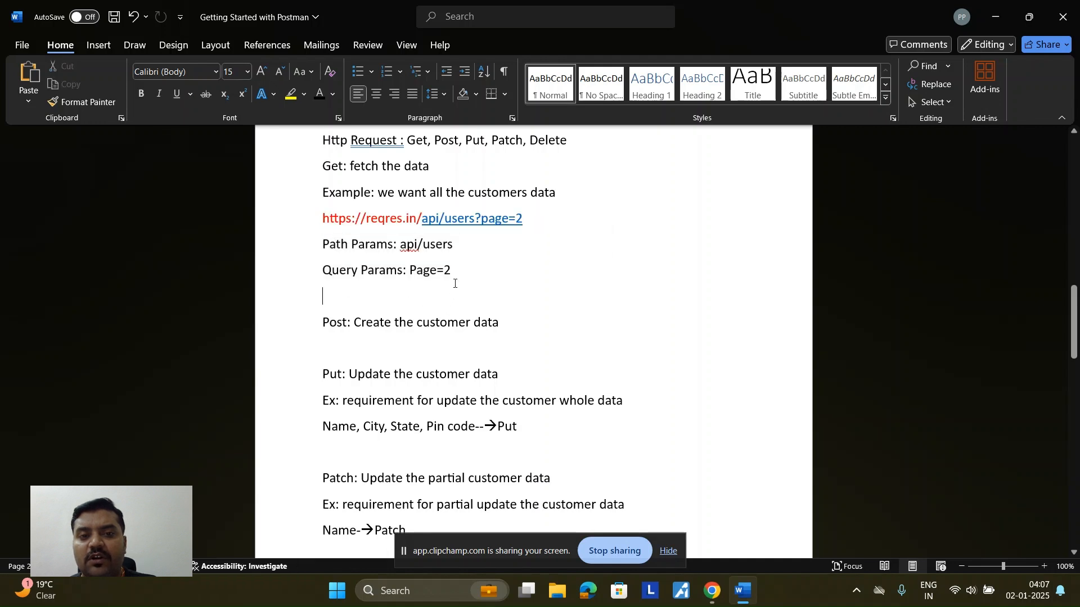
pyautogui.moveTo(456, 271); pyautogui.dragTo(307, 263)
pyautogui.click(510, 304)
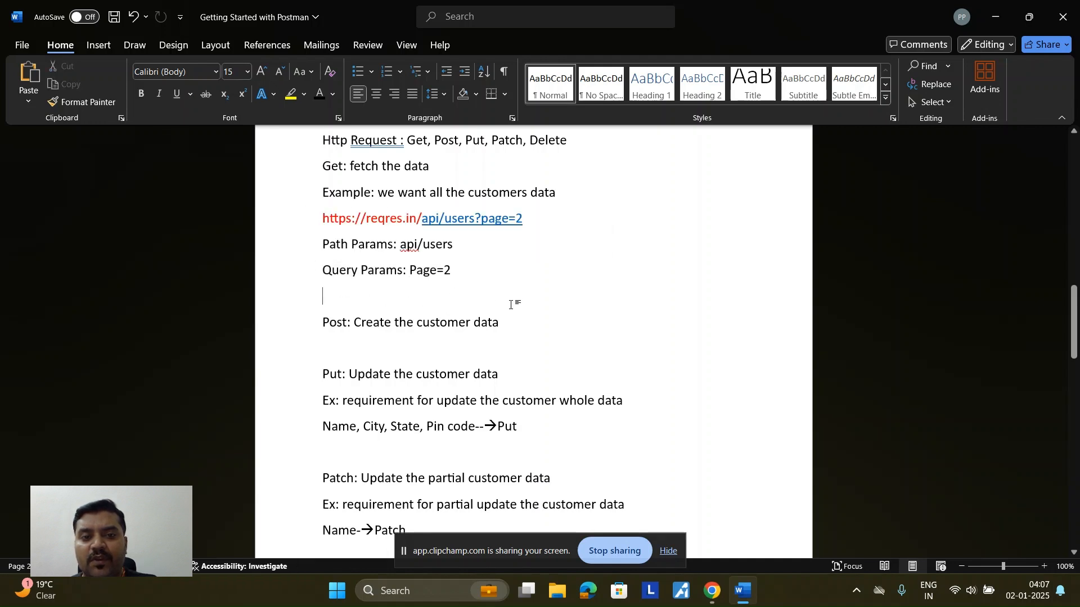
pyautogui.scroll(-2, 512, 307)
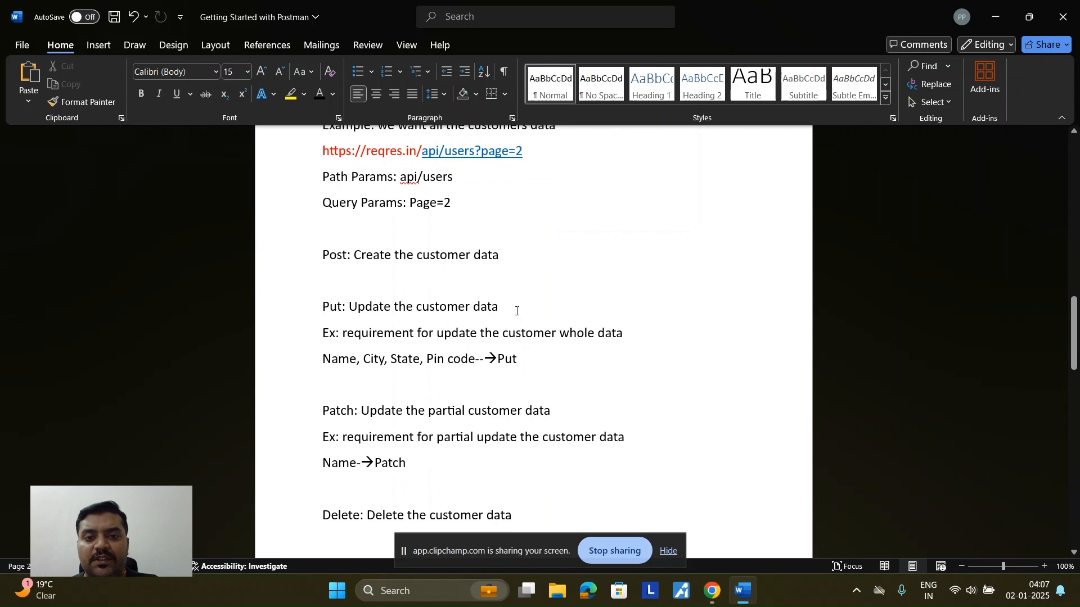
pyautogui.scroll(-7, 516, 311)
# Step: Highlight the Http Request and Validations topics in the notes, then switch to Postman in Chrome
pyautogui.scroll(6, 516, 311)
pyautogui.scroll(10, 516, 311)
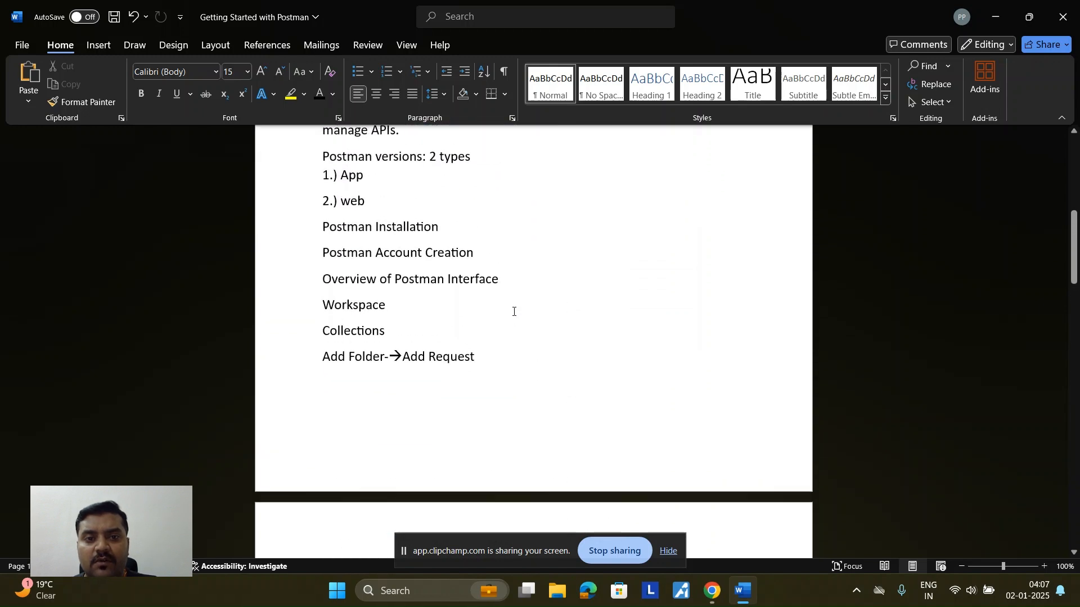
pyautogui.scroll(5, 514, 312)
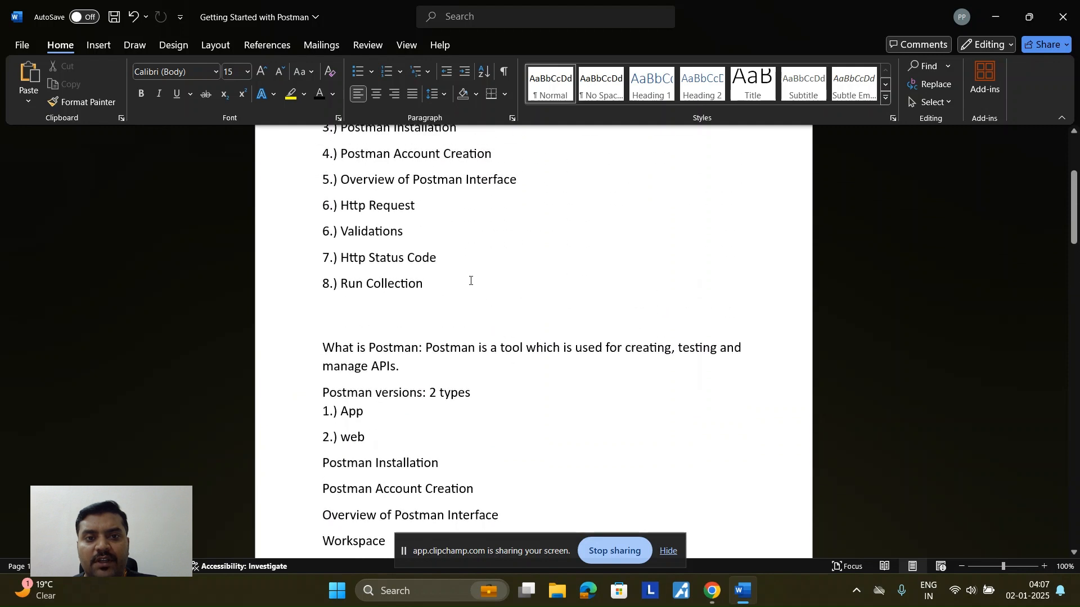
pyautogui.scroll(1, 427, 219)
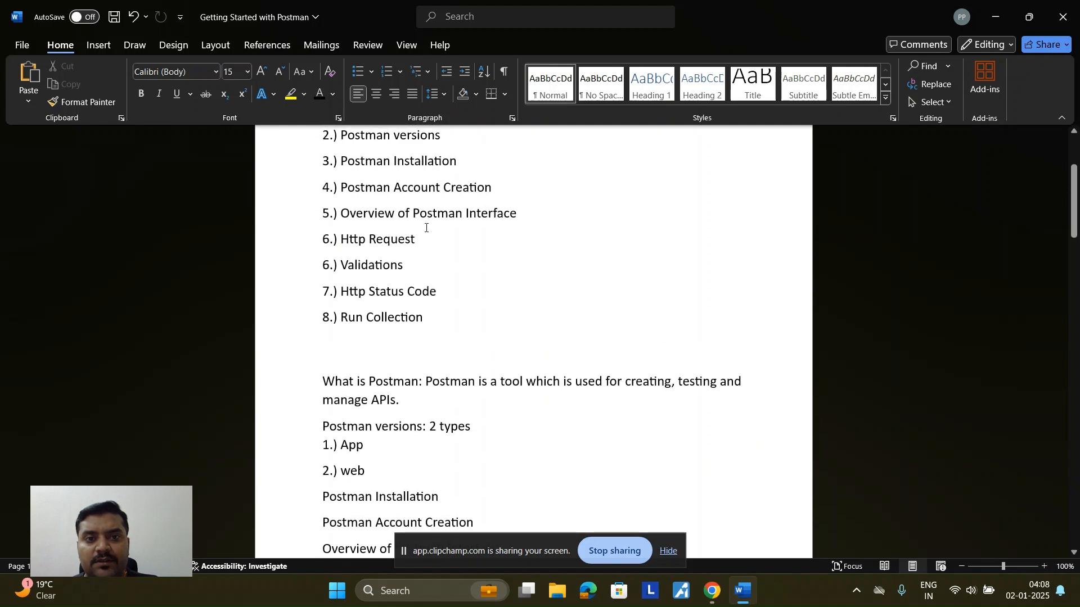
pyautogui.moveTo(423, 243); pyautogui.dragTo(331, 241)
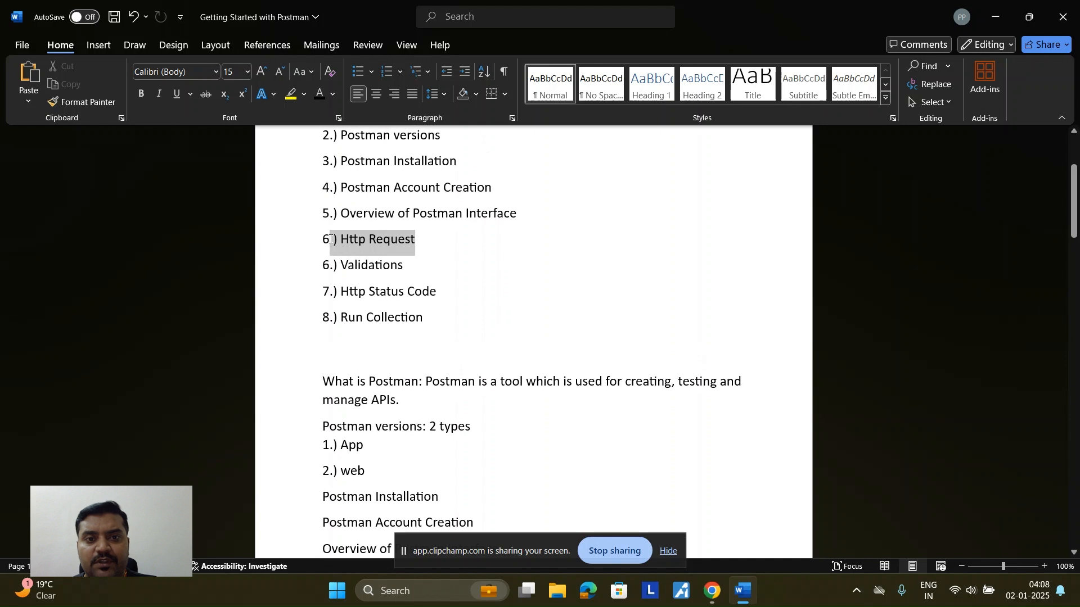
pyautogui.moveTo(406, 265); pyautogui.dragTo(340, 266)
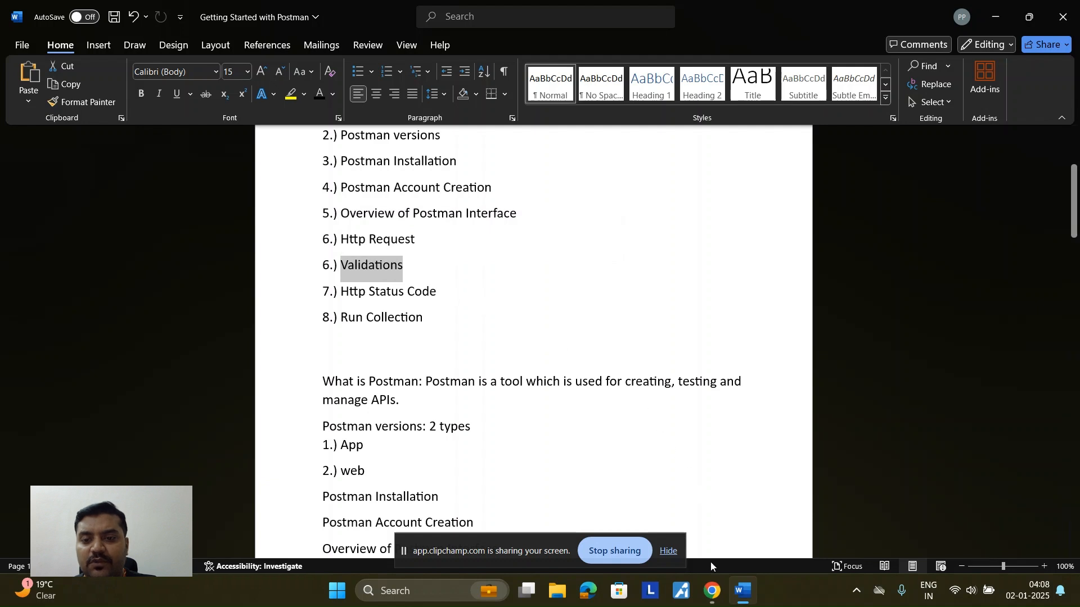
pyautogui.moveTo(712, 590)
pyautogui.click(655, 523)
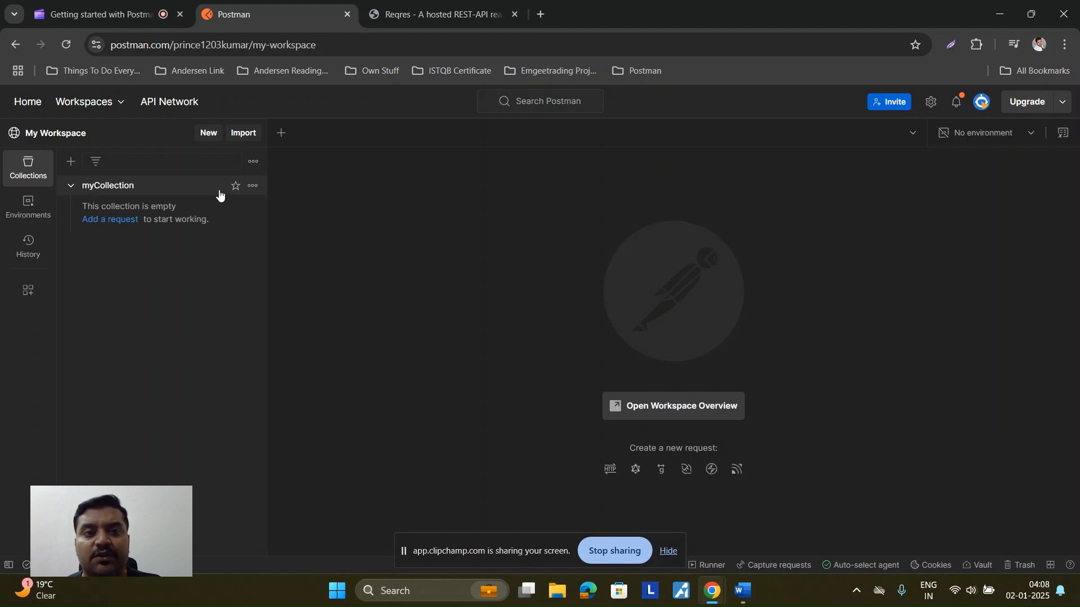
# Step: Add a folder named Add User to myCollection
pyautogui.click(253, 187)
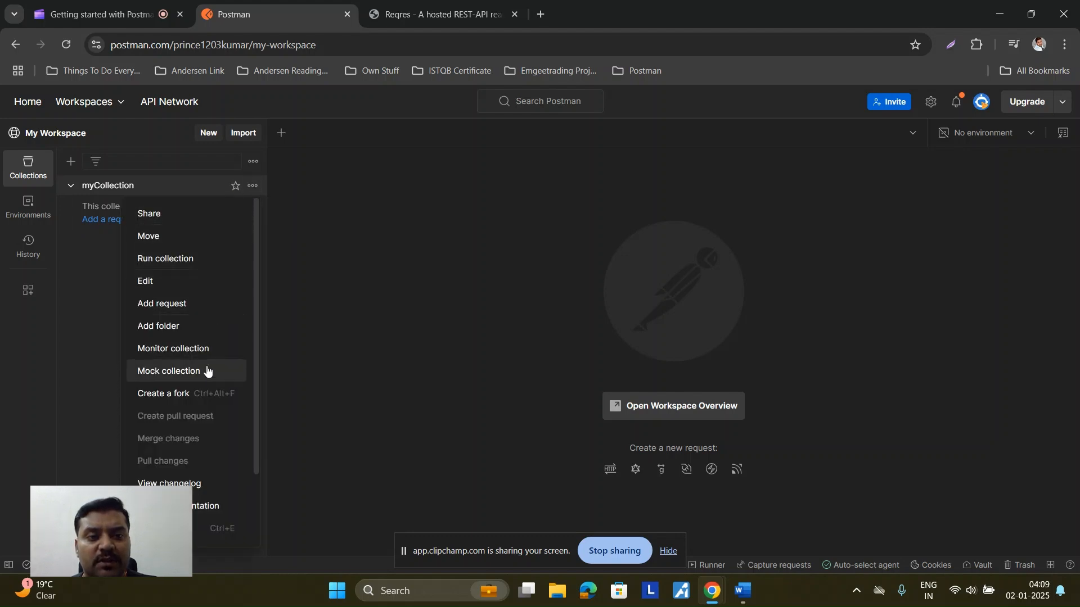
pyautogui.scroll(-2, 197, 446)
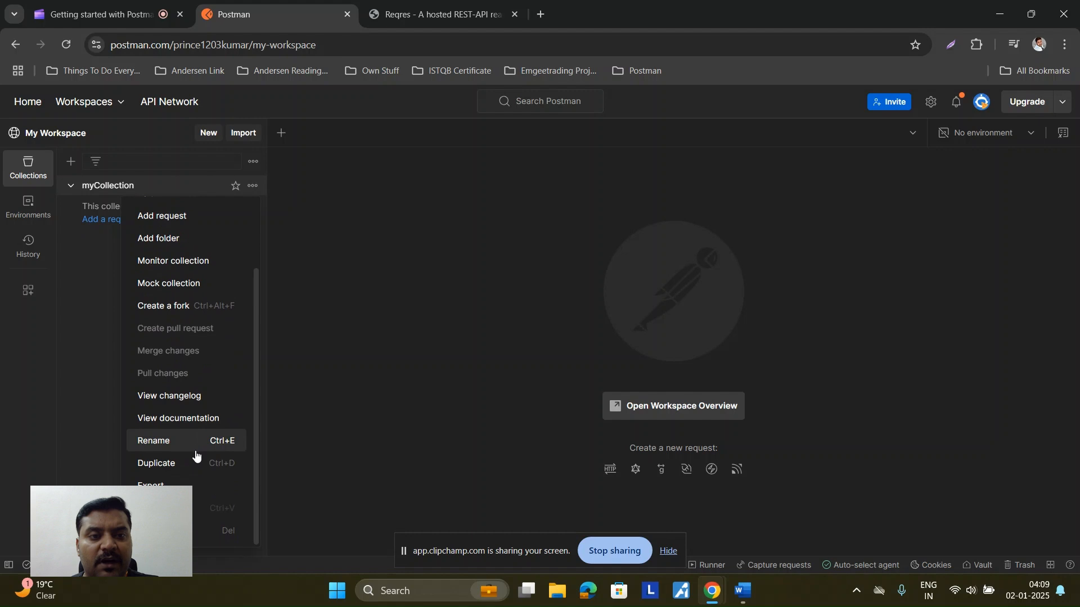
pyautogui.scroll(2, 196, 448)
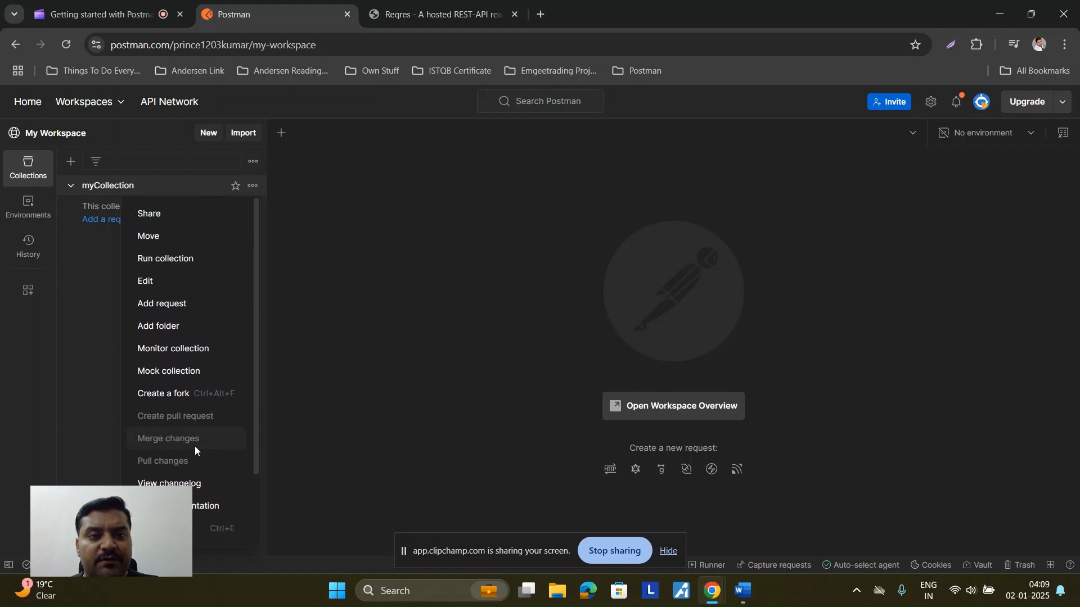
pyautogui.click(185, 335)
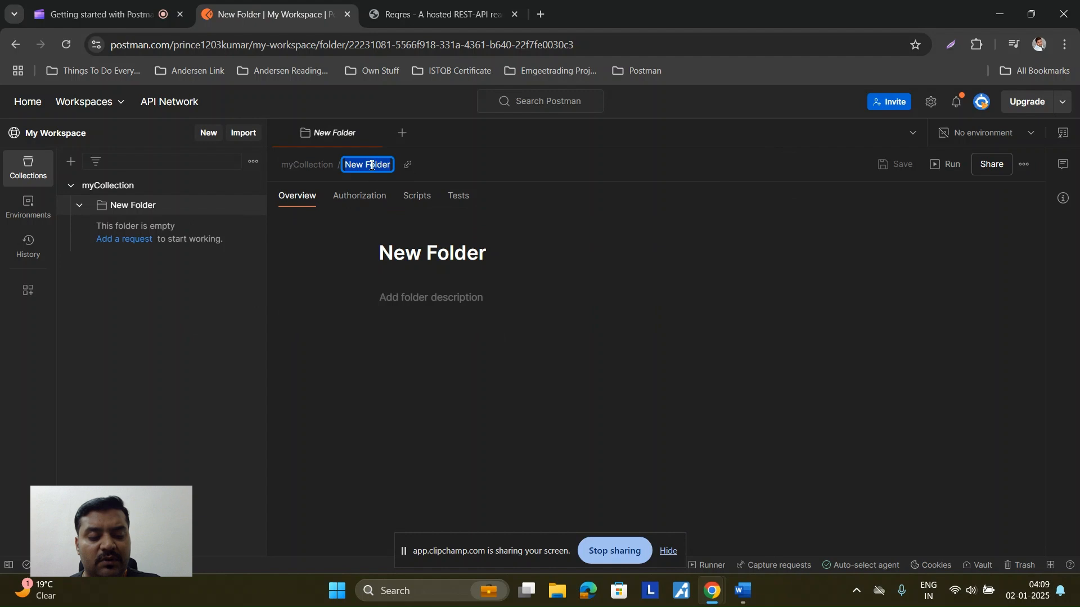
pyautogui.write('Add User')
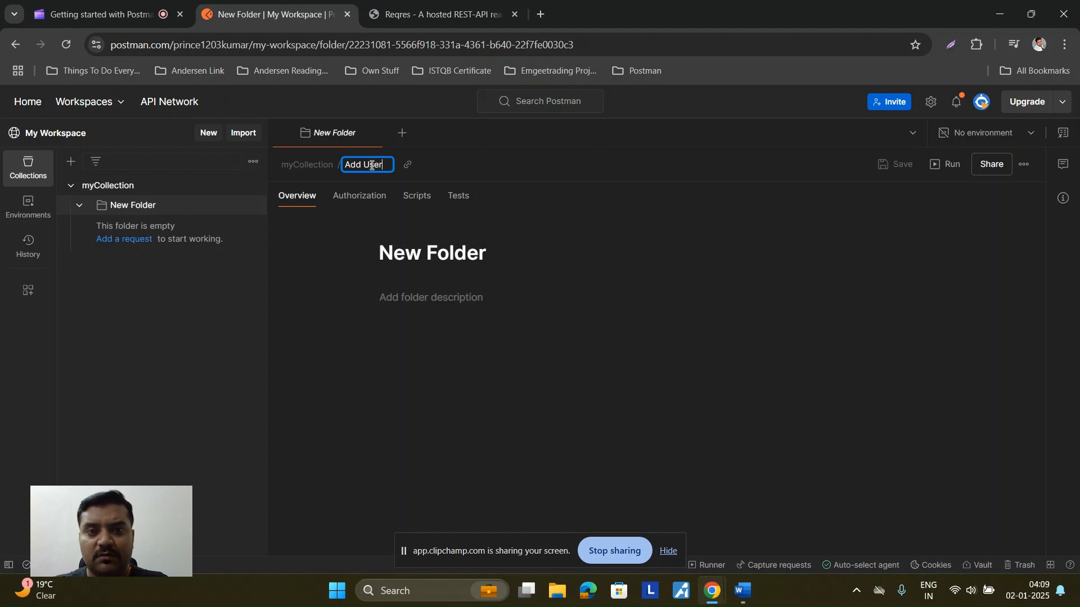
pyautogui.press('Return')
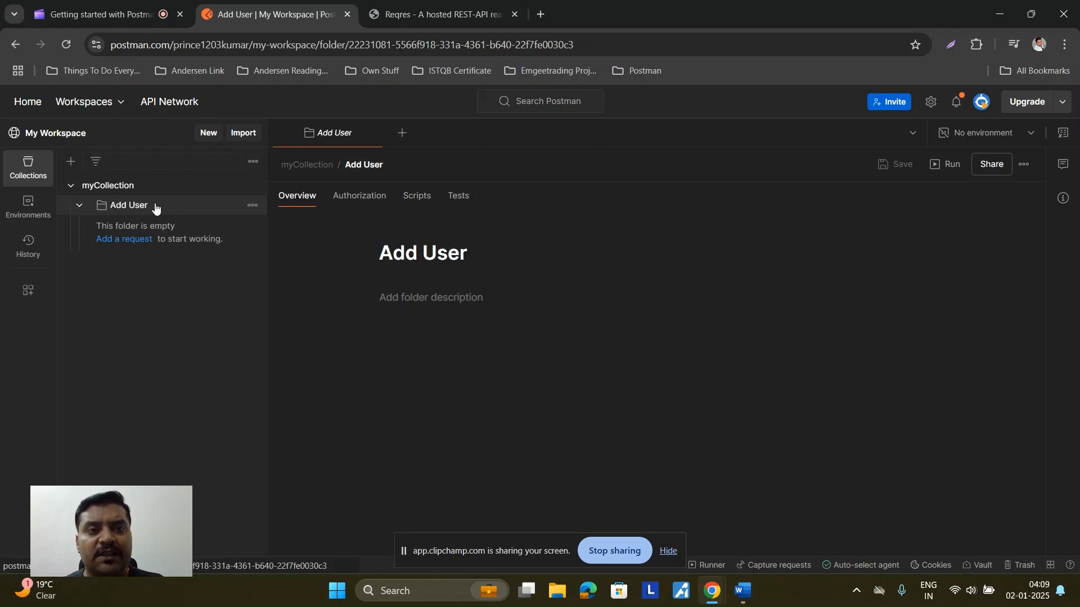
# Step: Add a new request inside the Add User folder and set its method to POST
pyautogui.click(253, 208)
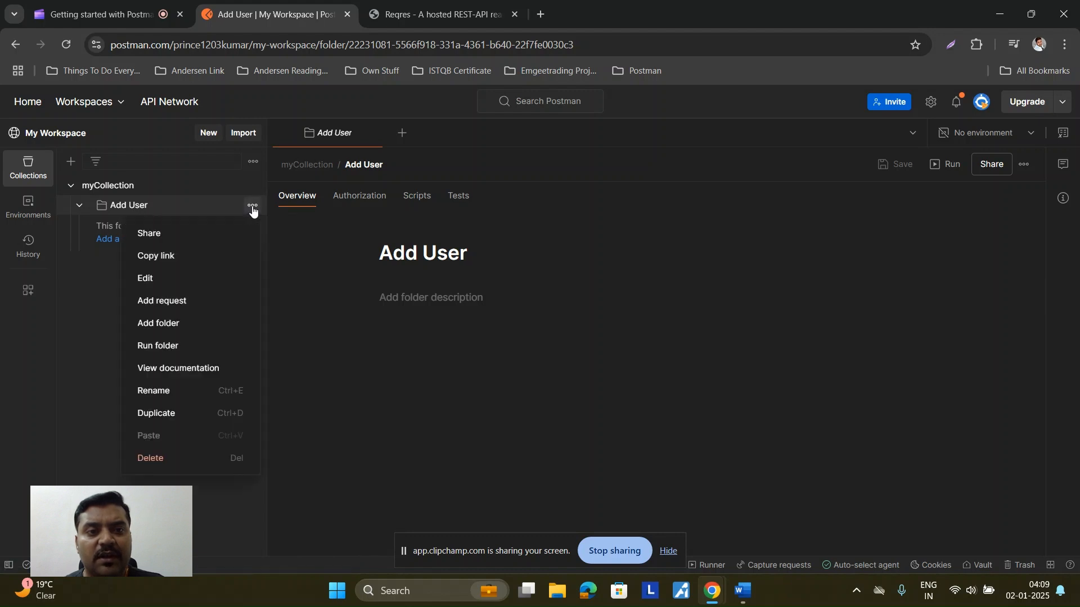
pyautogui.click(197, 311)
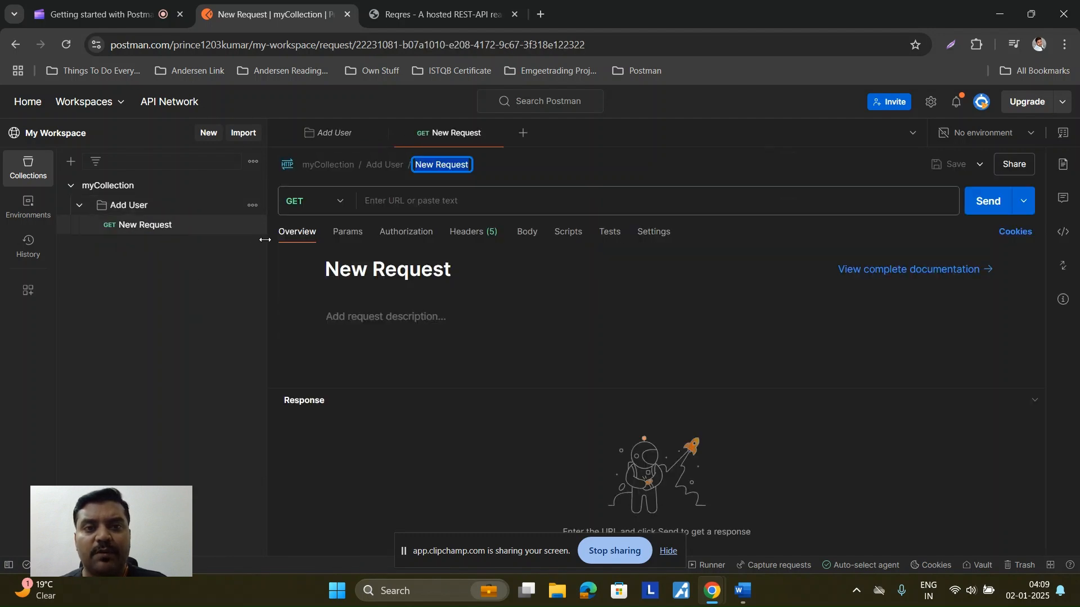
pyautogui.click(340, 203)
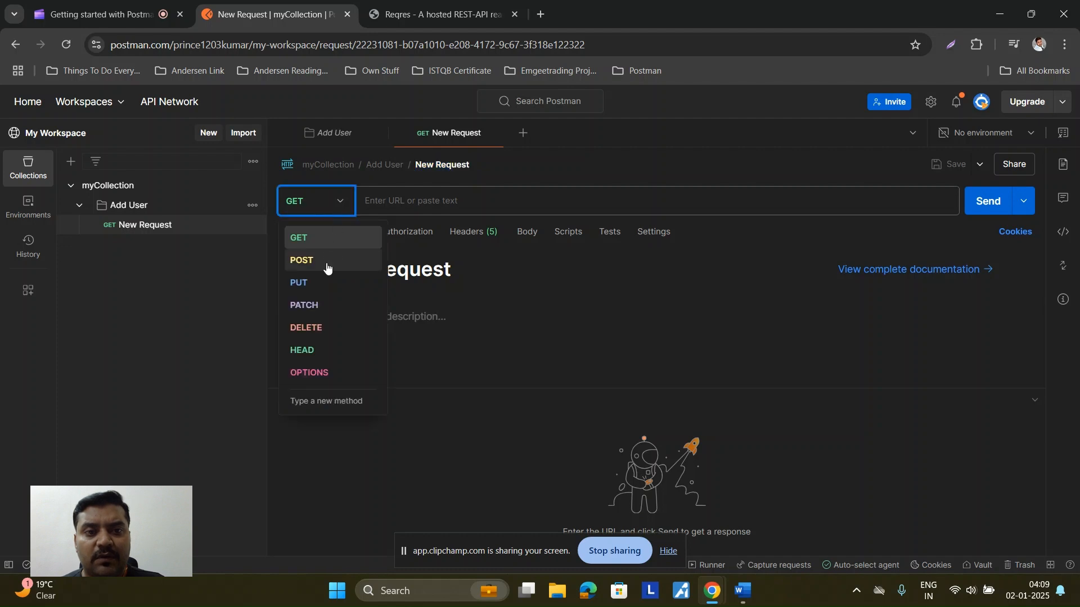
pyautogui.click(328, 263)
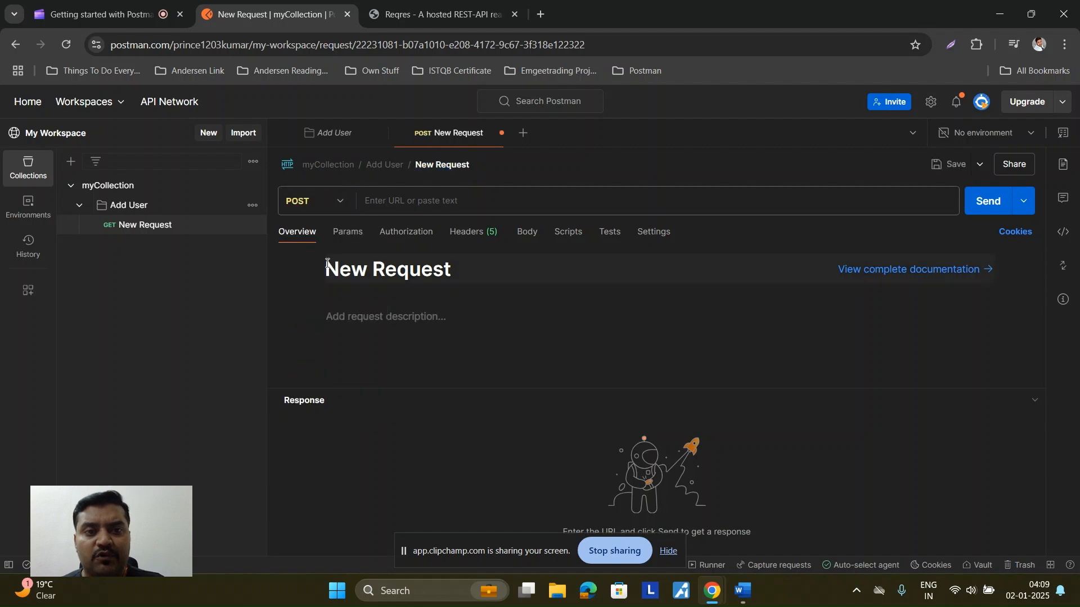
# Step: Show reqres.in's POST CREATE example: /api/users with a name and job body returning 201
pyautogui.click(388, 201)
pyautogui.hotkey('ctrl', 'Tab')
pyautogui.scroll(-10, 424, 265)
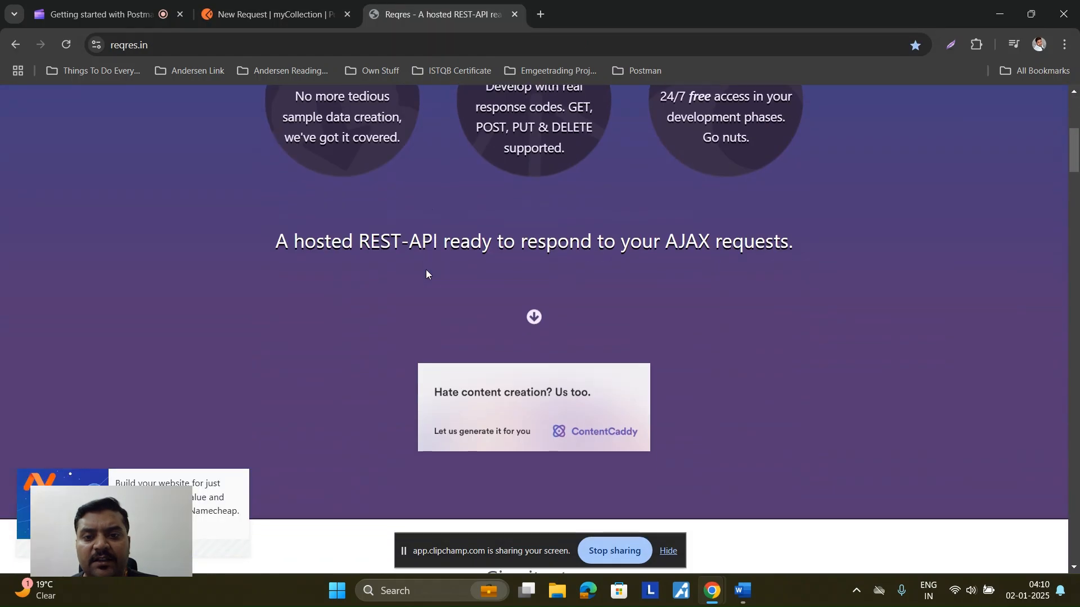
pyautogui.scroll(-5, 426, 273)
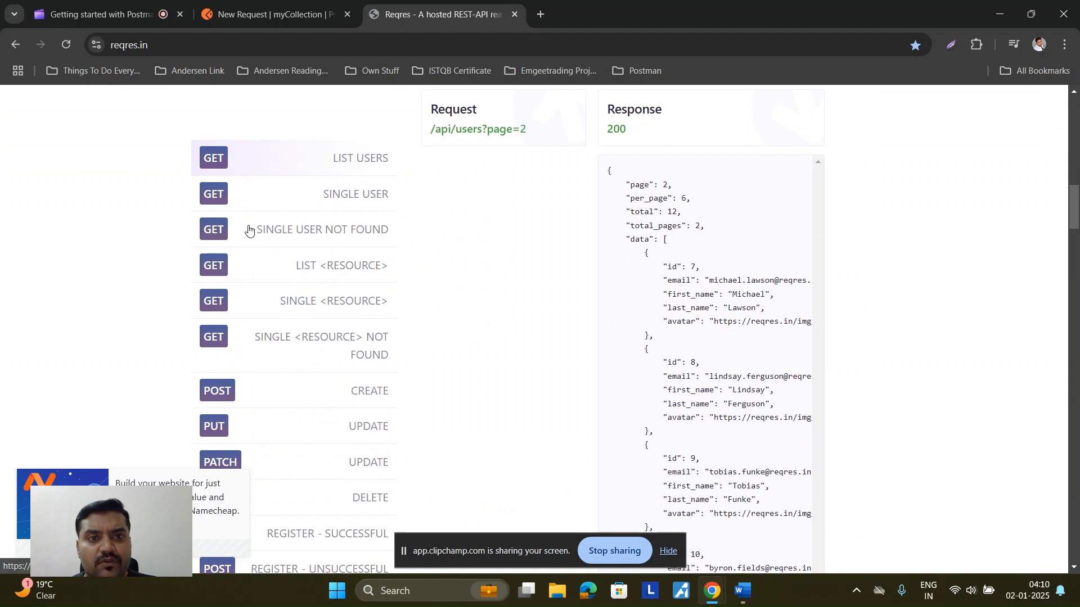
pyautogui.scroll(-2, 249, 309)
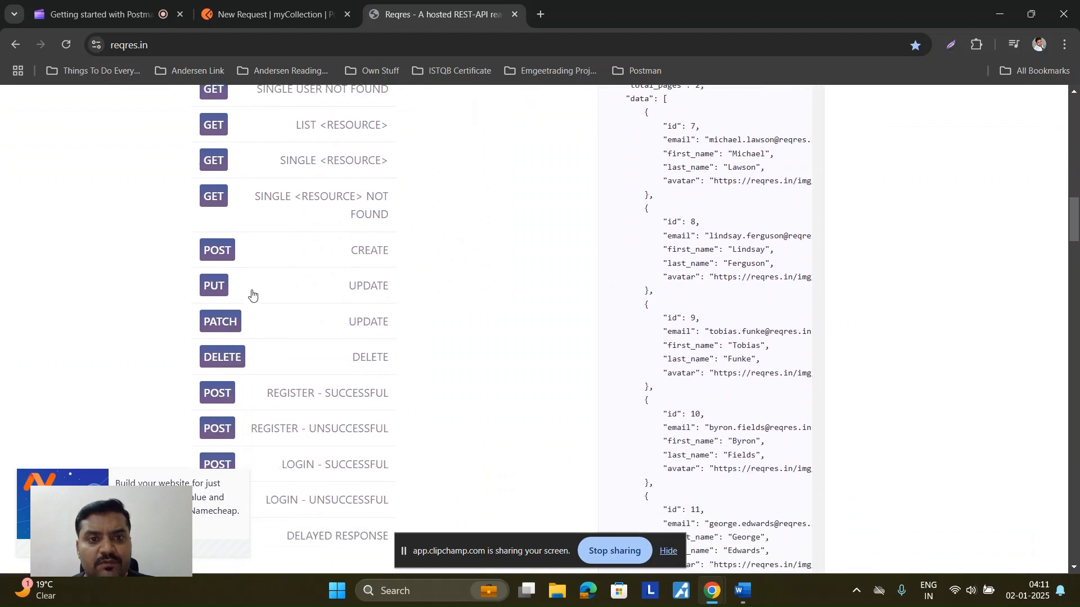
pyautogui.click(220, 254)
pyautogui.scroll(3, 484, 391)
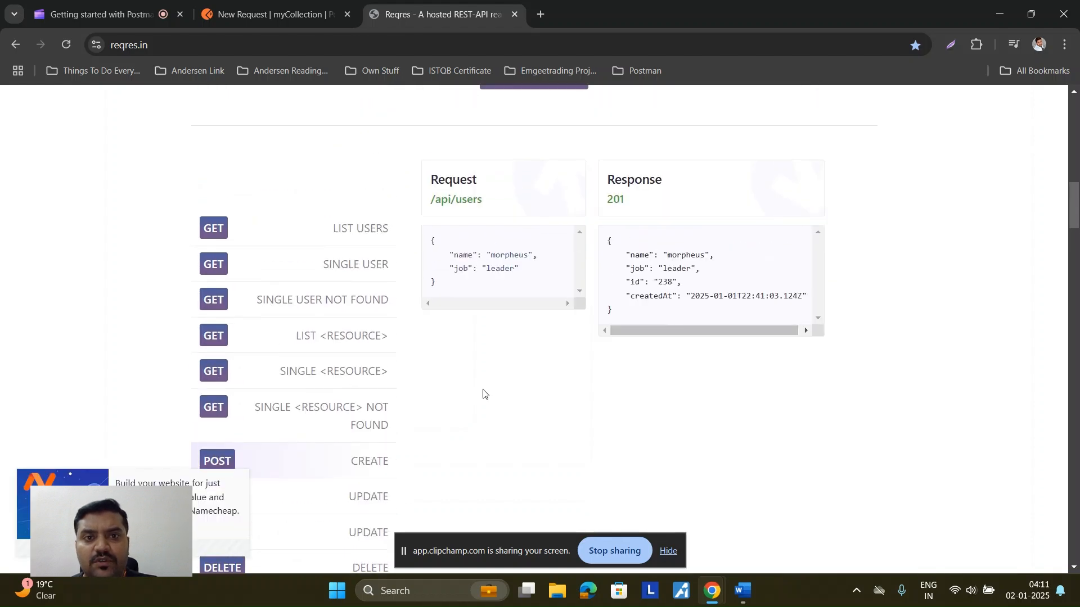
pyautogui.click(140, 45)
pyautogui.hotkey('ctrl', 'c')
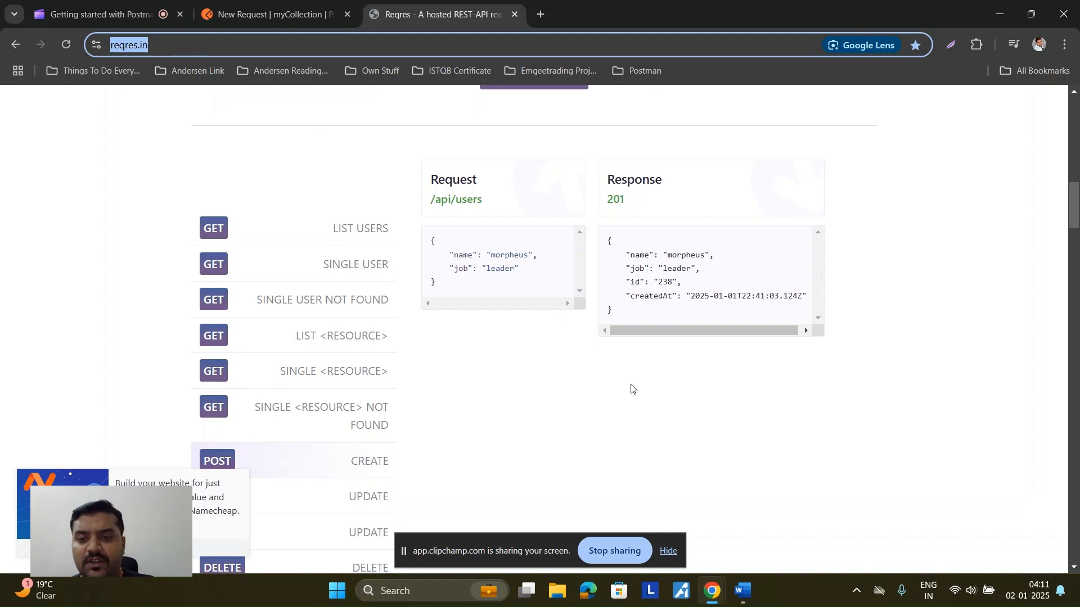
pyautogui.click(288, 14)
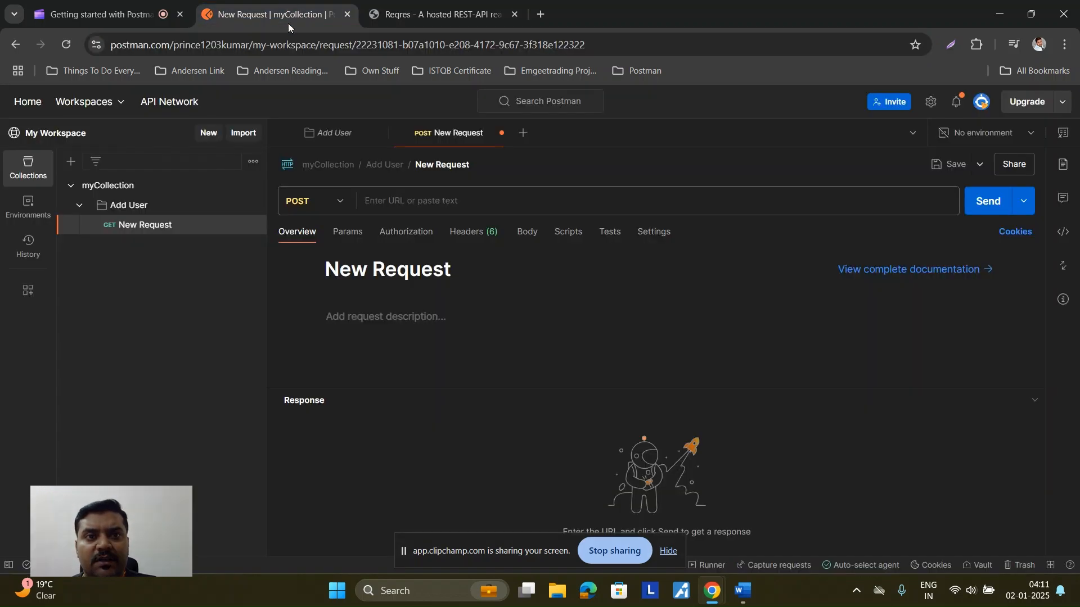
pyautogui.click(372, 204)
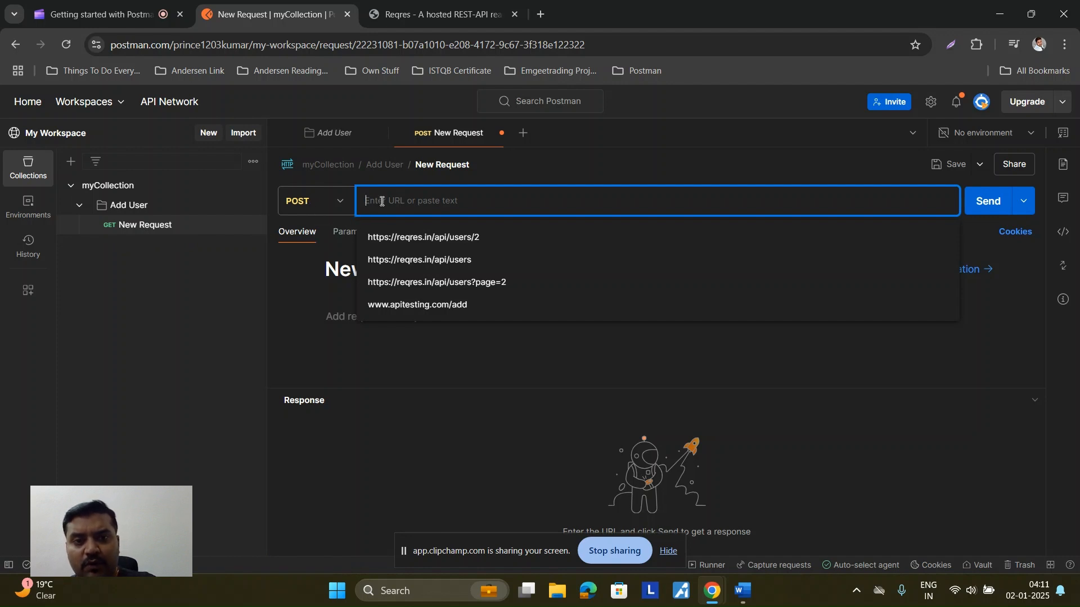
pyautogui.hotkey('ctrl', 'v')
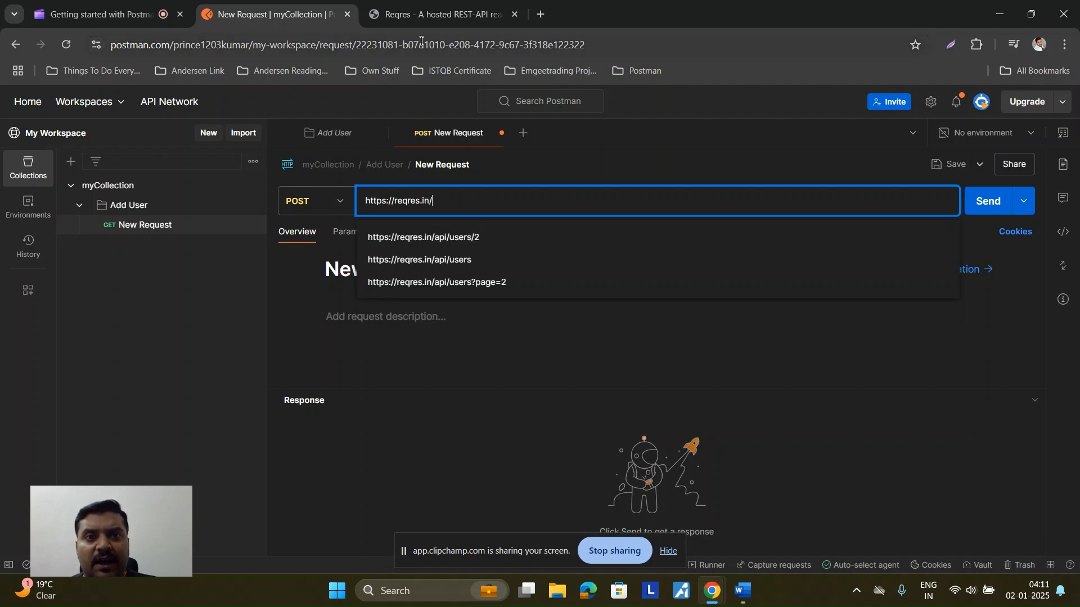
pyautogui.click(419, 23)
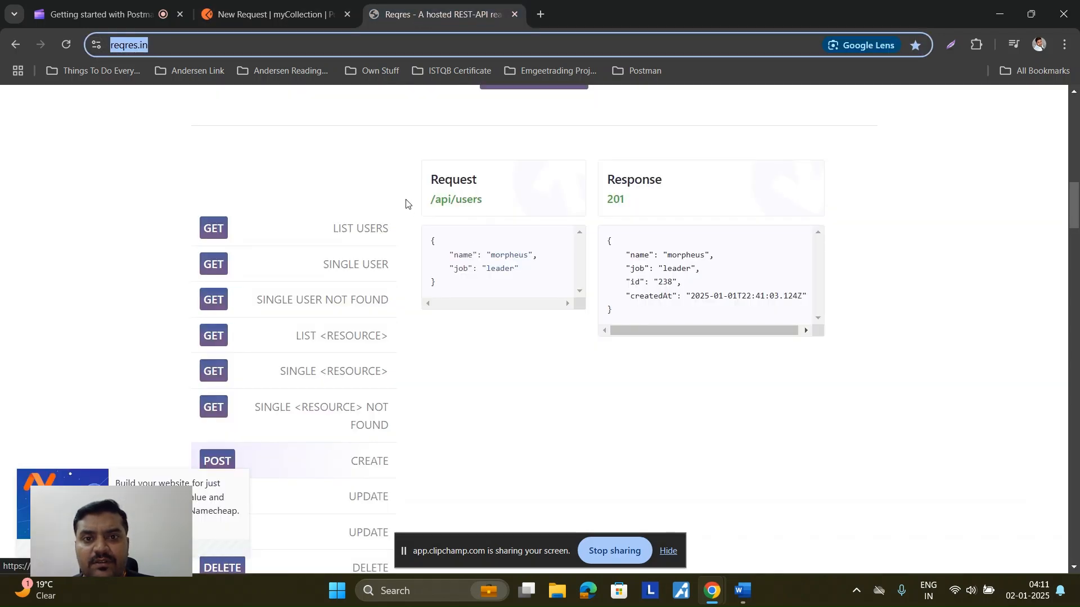
pyautogui.moveTo(430, 200); pyautogui.dragTo(487, 204)
pyautogui.hotkey('ctrl', 'c')
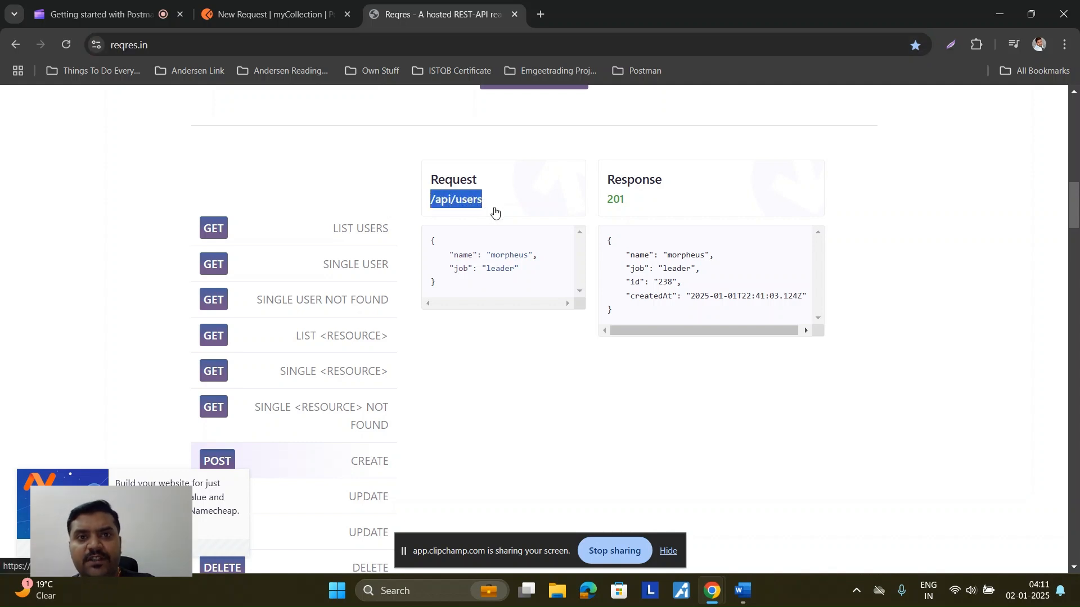
pyautogui.click(283, 17)
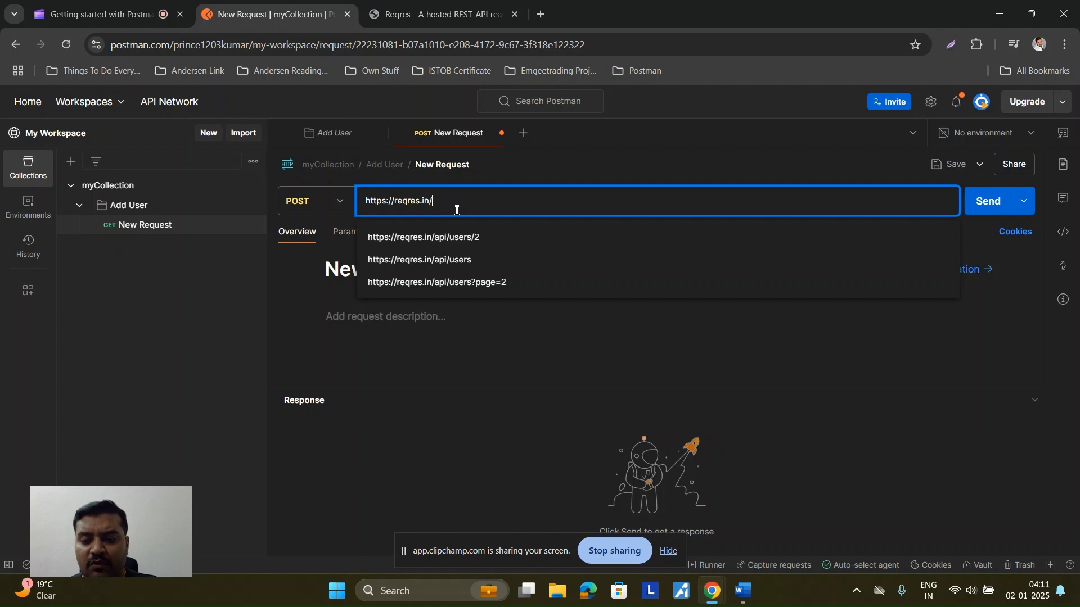
pyautogui.hotkey('ctrl', 'v')
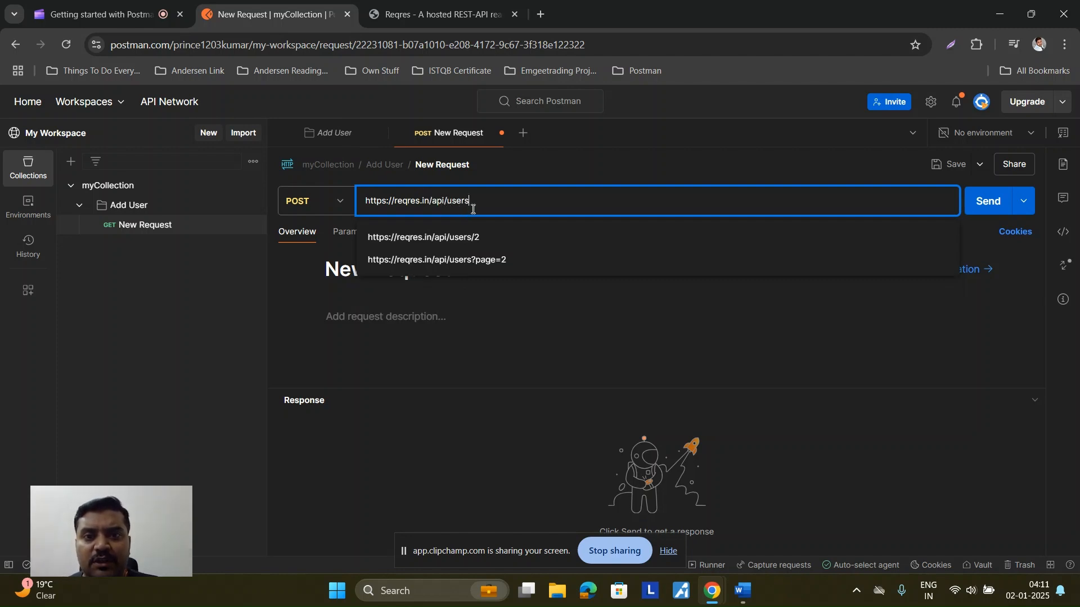
pyautogui.moveTo(476, 201); pyautogui.dragTo(425, 212)
pyautogui.click(775, 347)
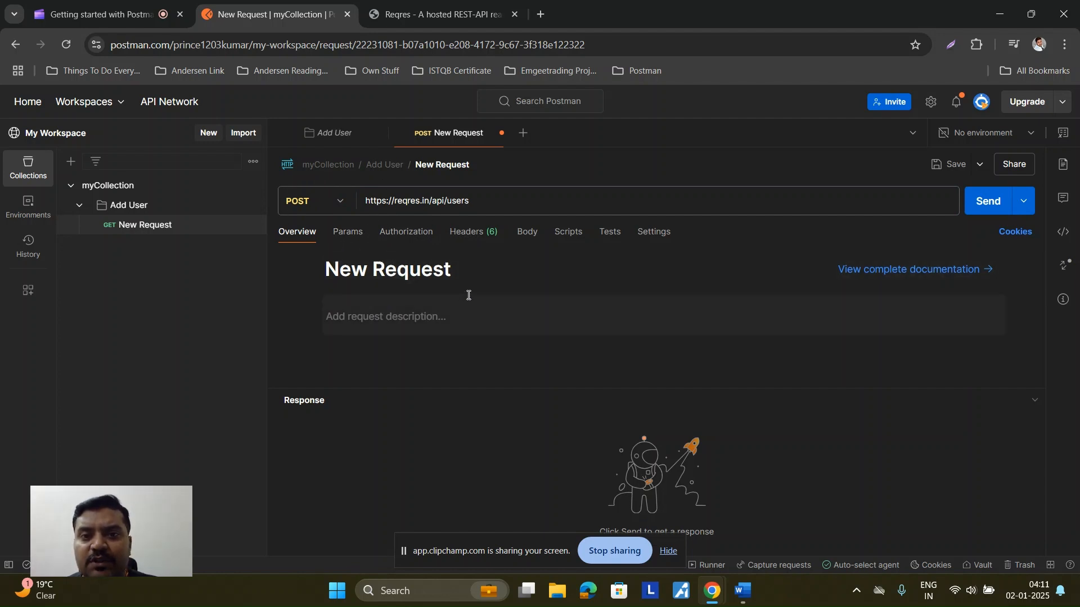
# Step: Set the POST request body type to raw
pyautogui.click(525, 236)
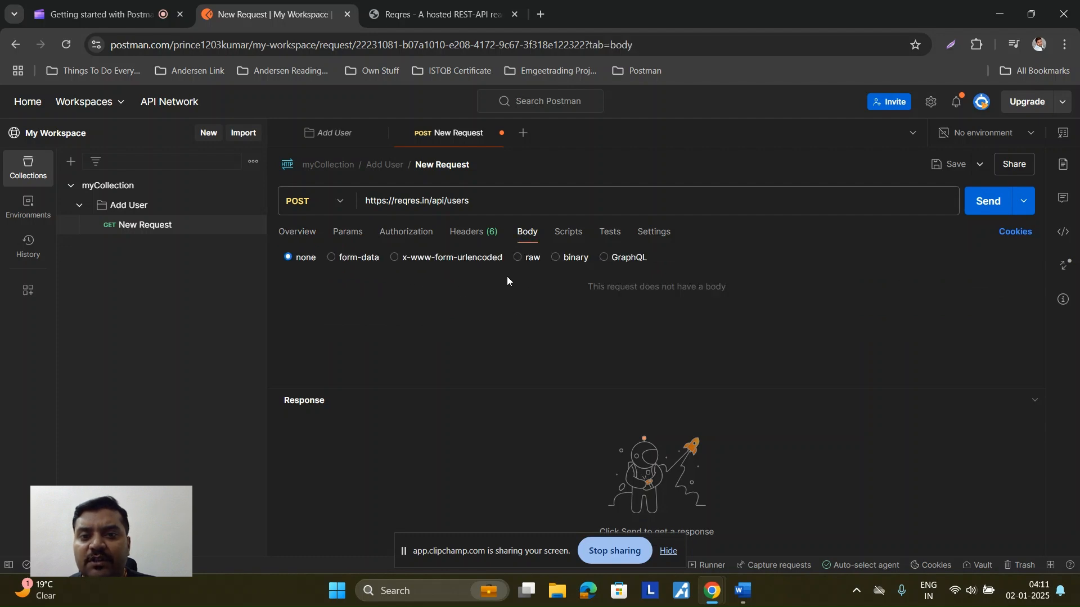
pyautogui.click(517, 258)
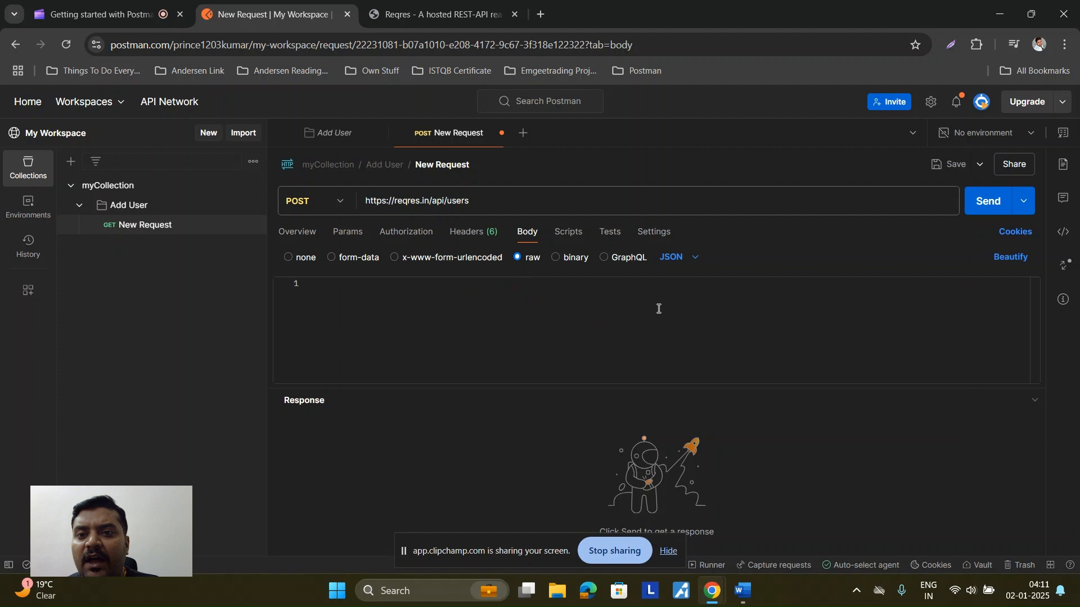
pyautogui.click(696, 259)
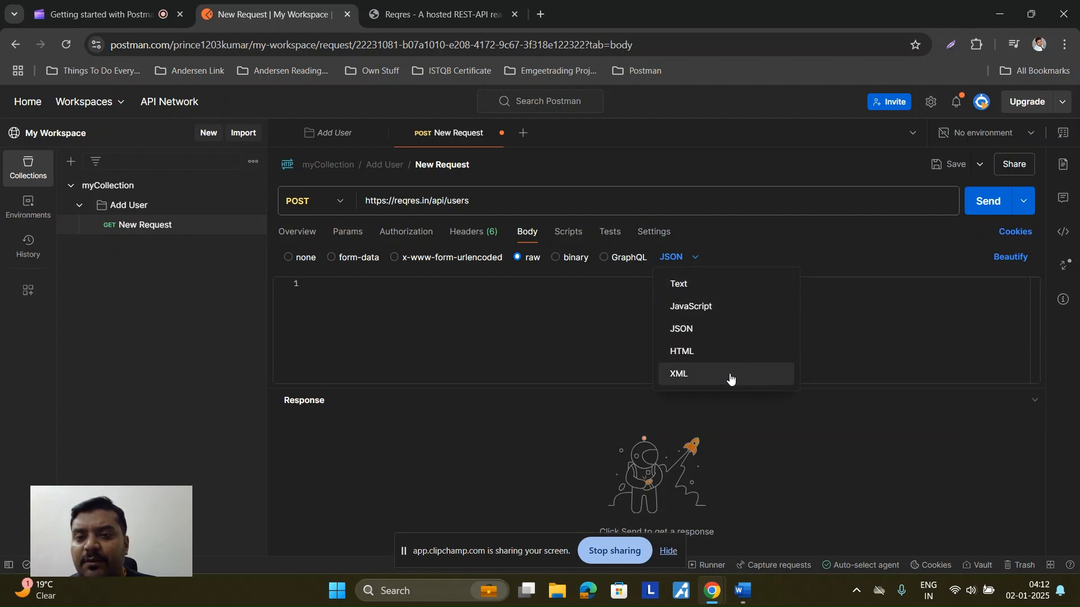
# Step: Copy the sample name-and-job JSON from reqres.in and keep JSON as the body format
pyautogui.click(436, 14)
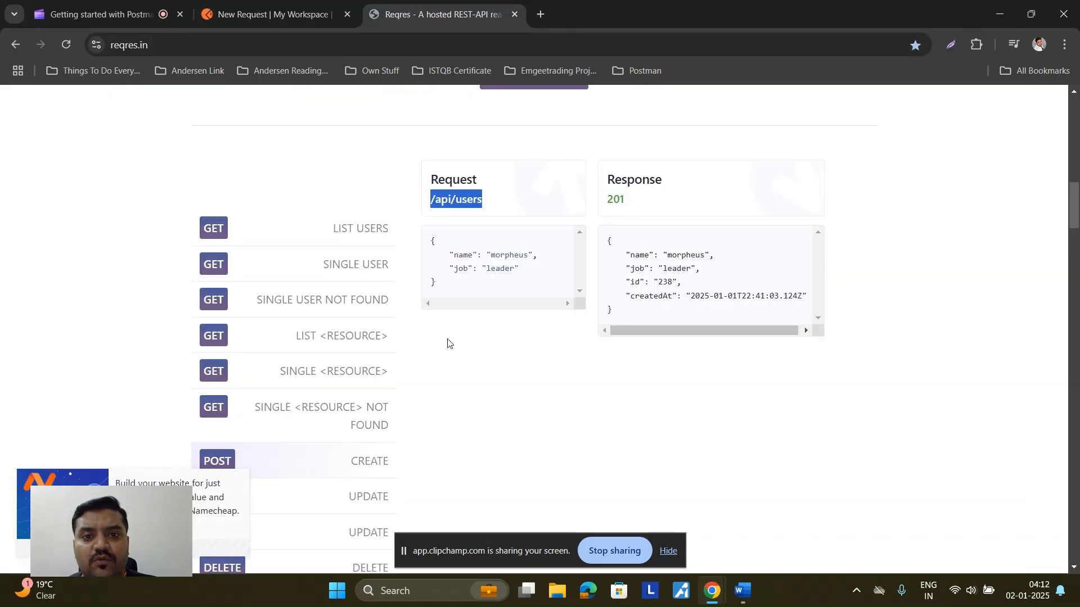
pyautogui.click(432, 240)
pyautogui.moveTo(432, 240); pyautogui.dragTo(447, 287)
pyautogui.hotkey('ctrl', 'c')
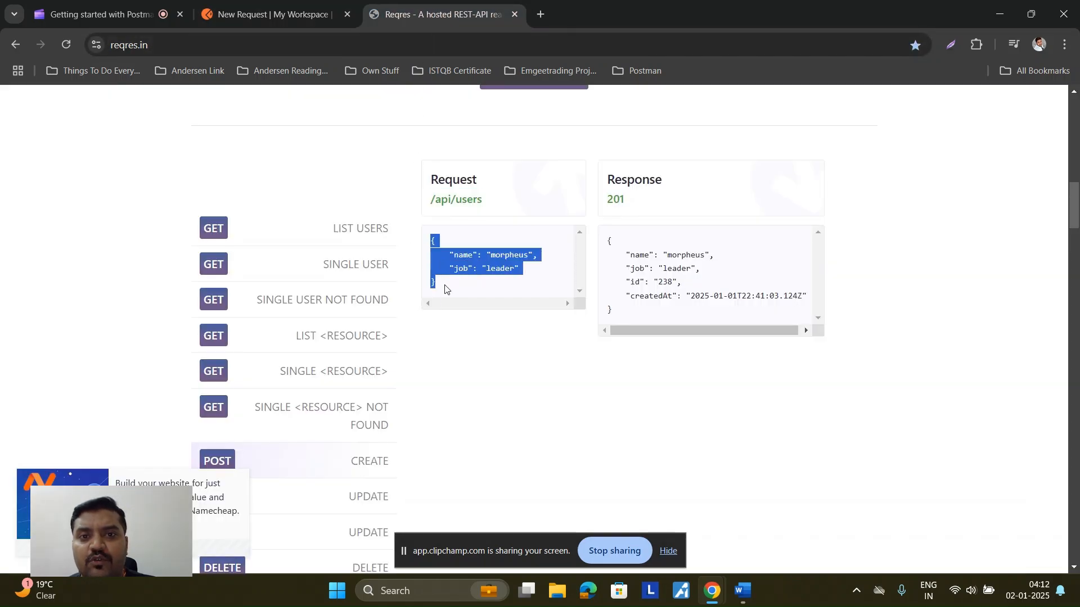
pyautogui.click(270, 14)
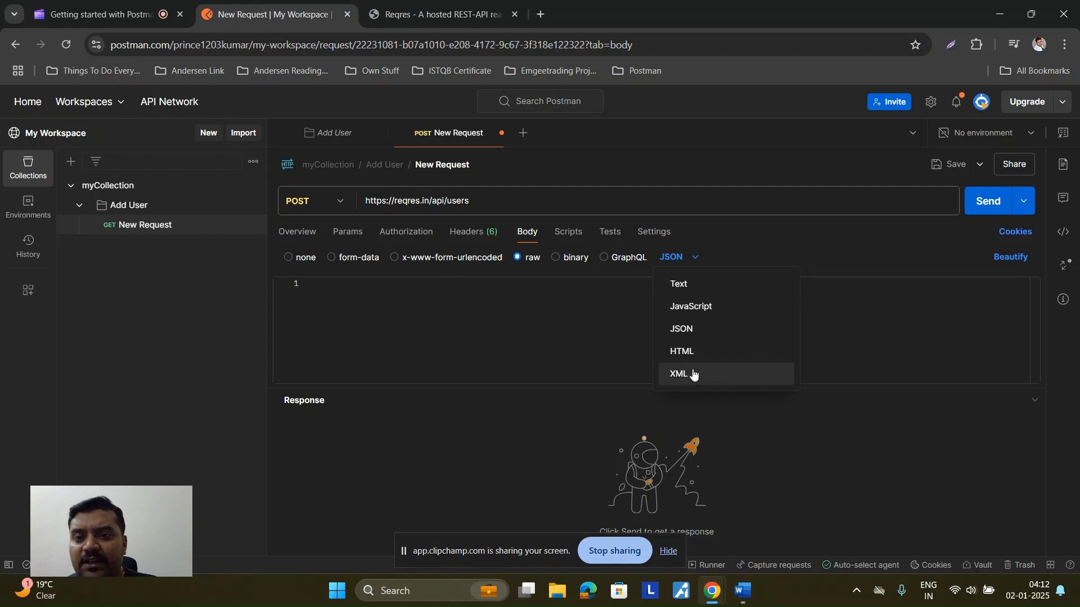
pyautogui.click(690, 330)
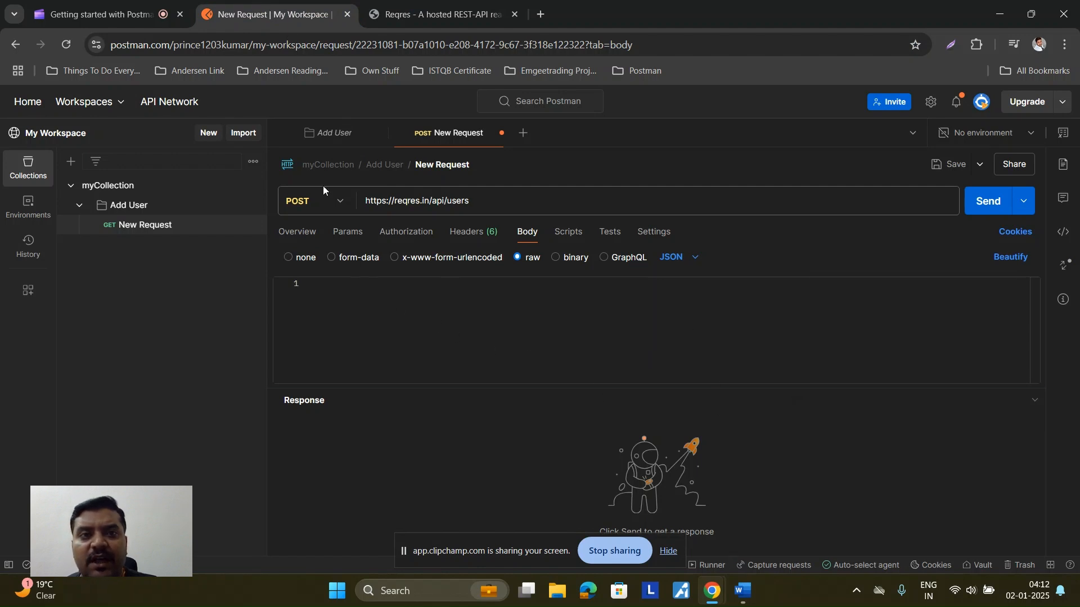
pyautogui.click(393, 14)
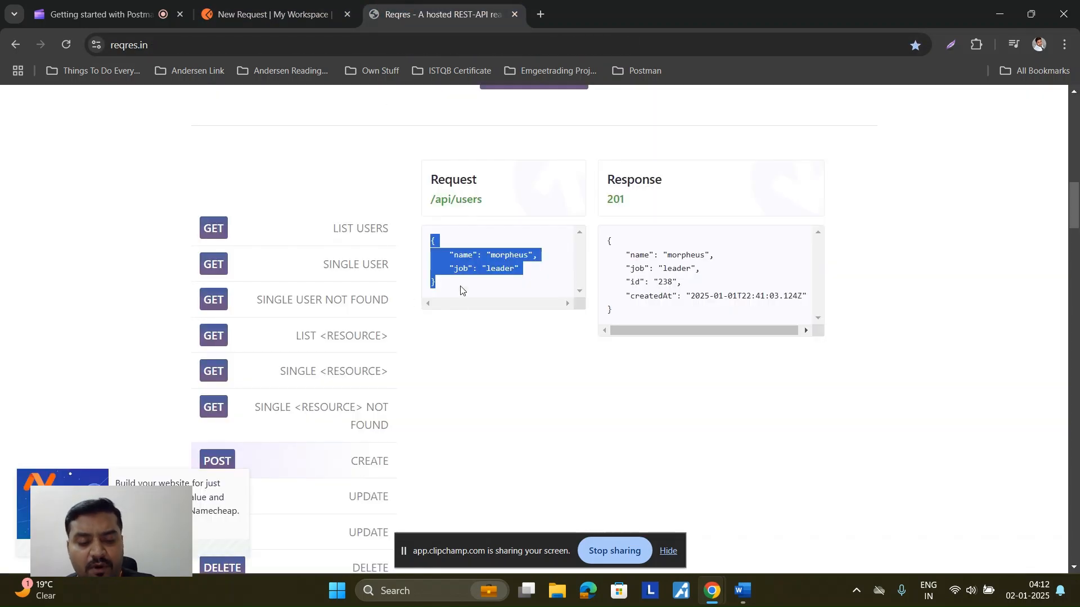
pyautogui.click(261, 15)
# Step: Paste the sample JSON into the body, replace 'morpheus' with a new name and set job to 'QA Engineer'
pyautogui.click(323, 290)
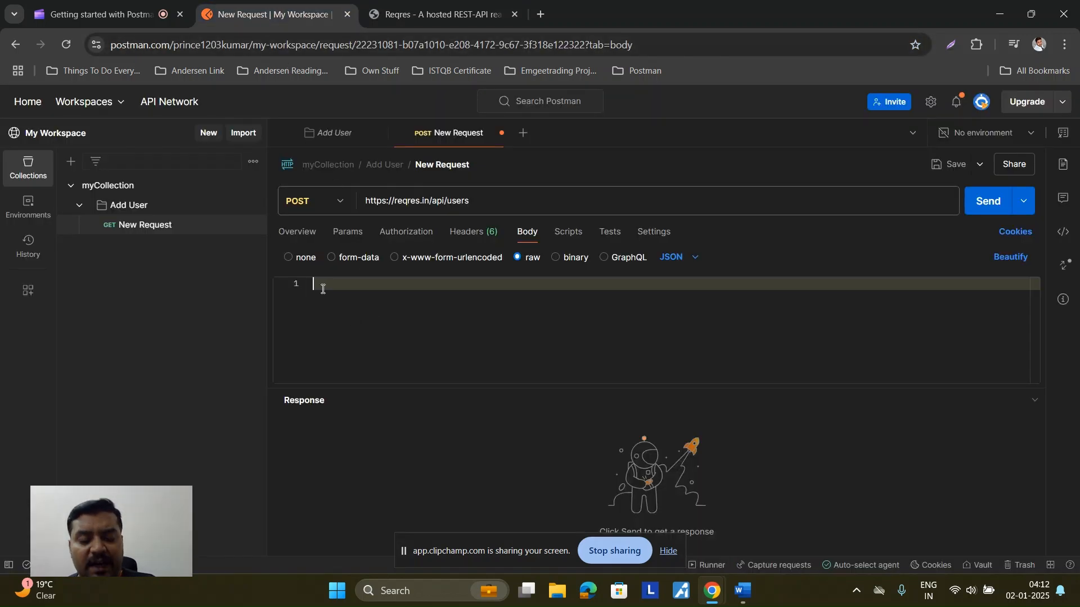
pyautogui.hotkey('ctrl', 'v')
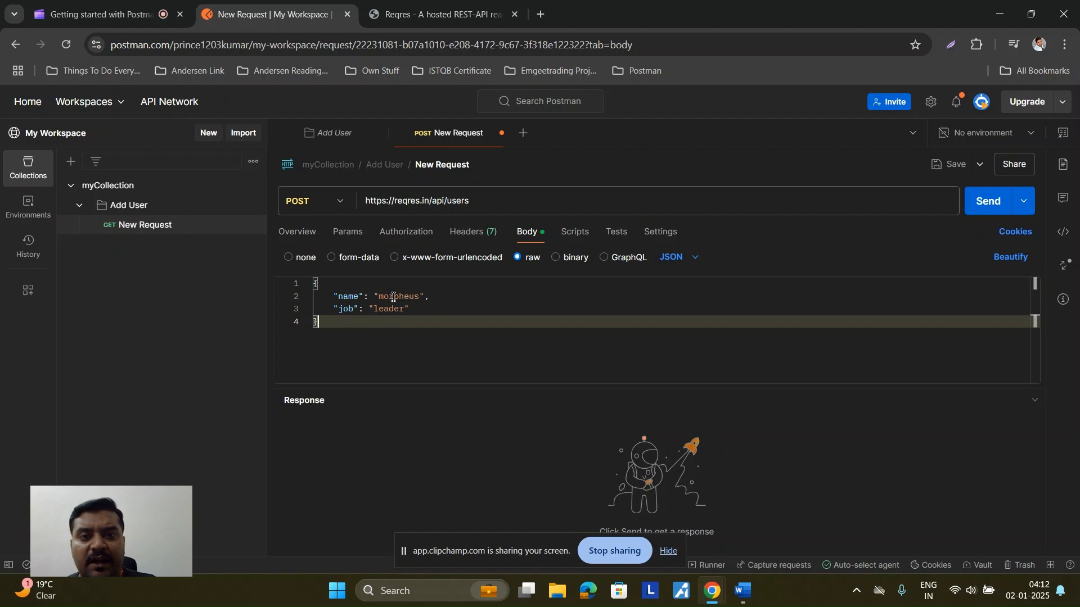
pyautogui.doubleClick(394, 294)
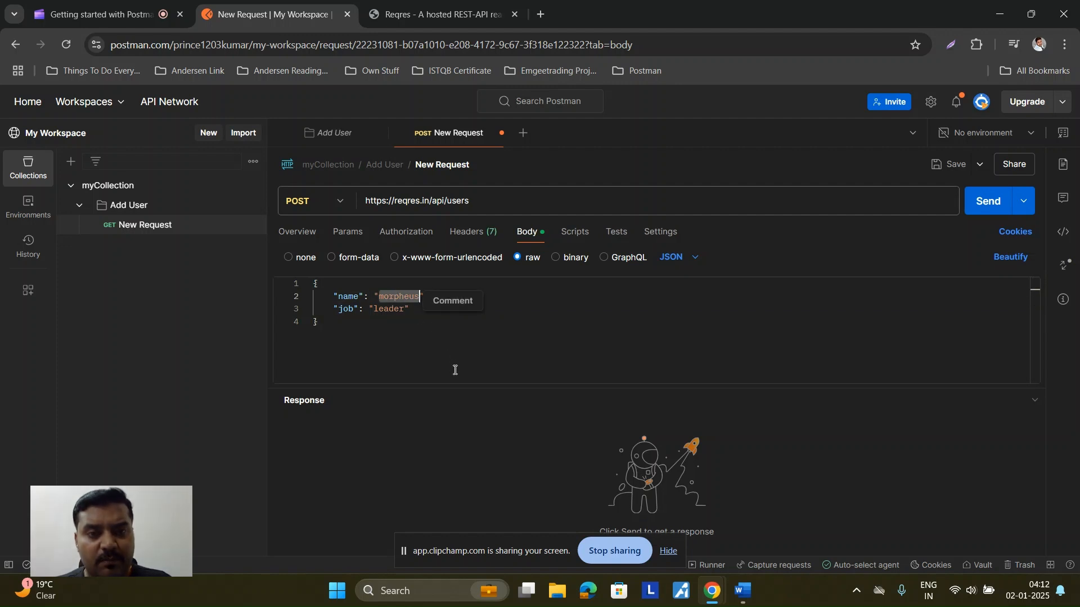
pyautogui.write('Prince')
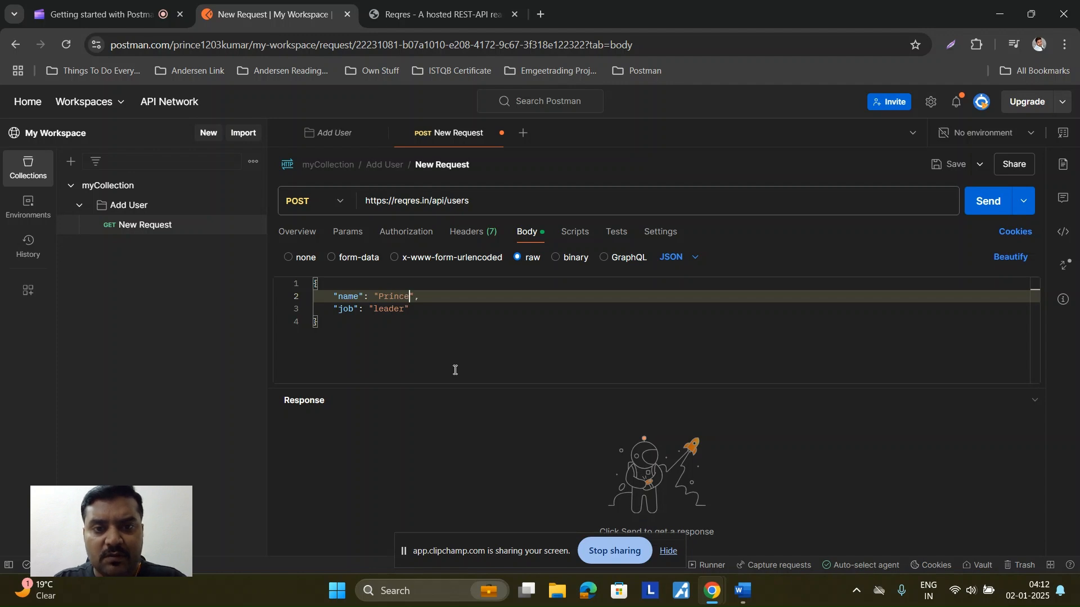
pyautogui.doubleClick(390, 308)
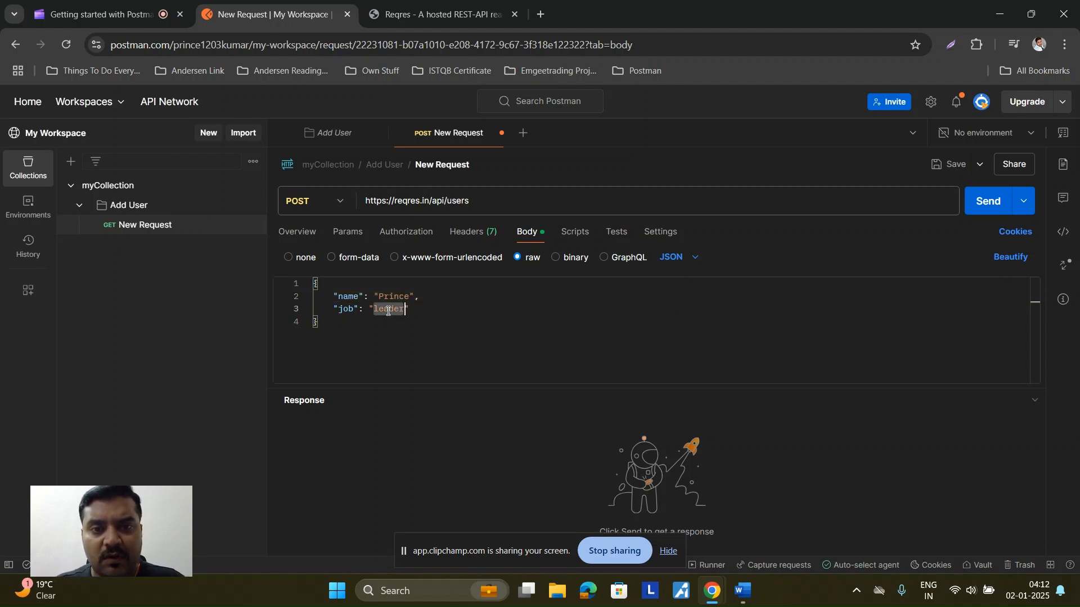
pyautogui.press('BackSpace')
pyautogui.write('QA ')
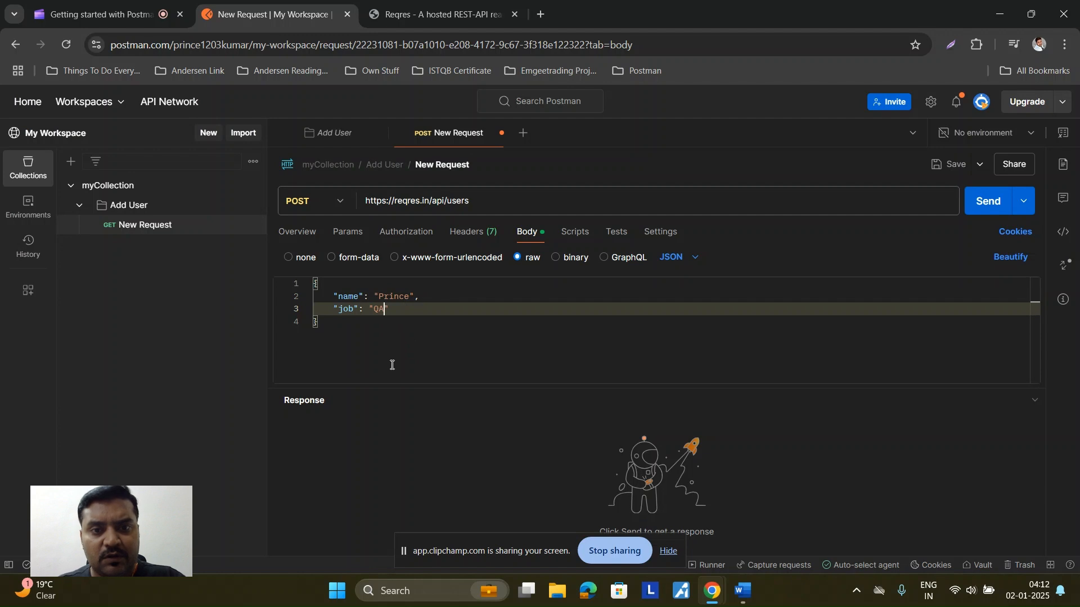
pyautogui.write('Engin')
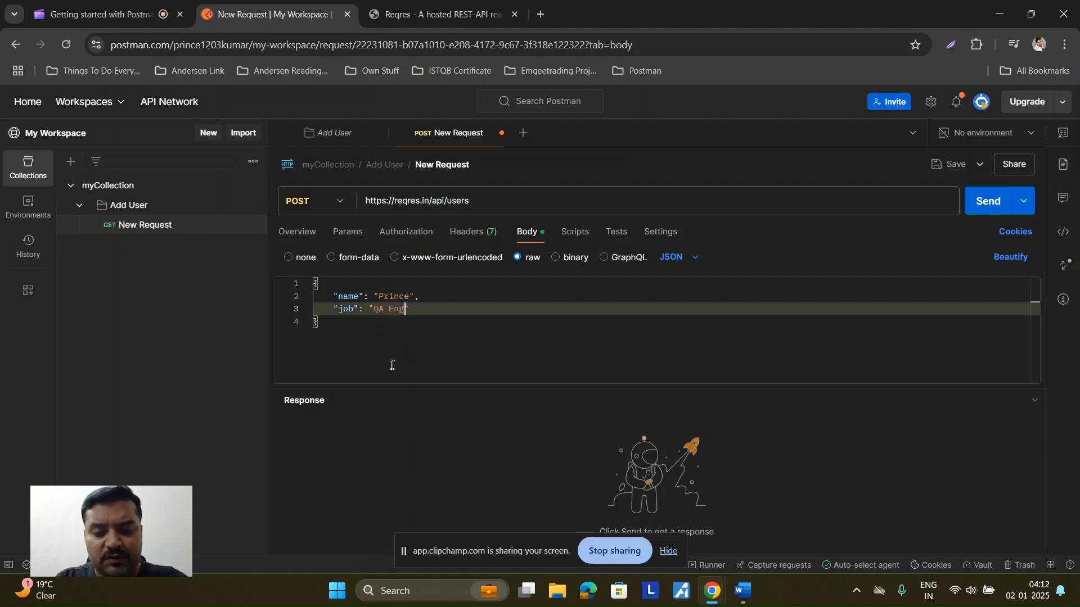
pyautogui.write('eer')
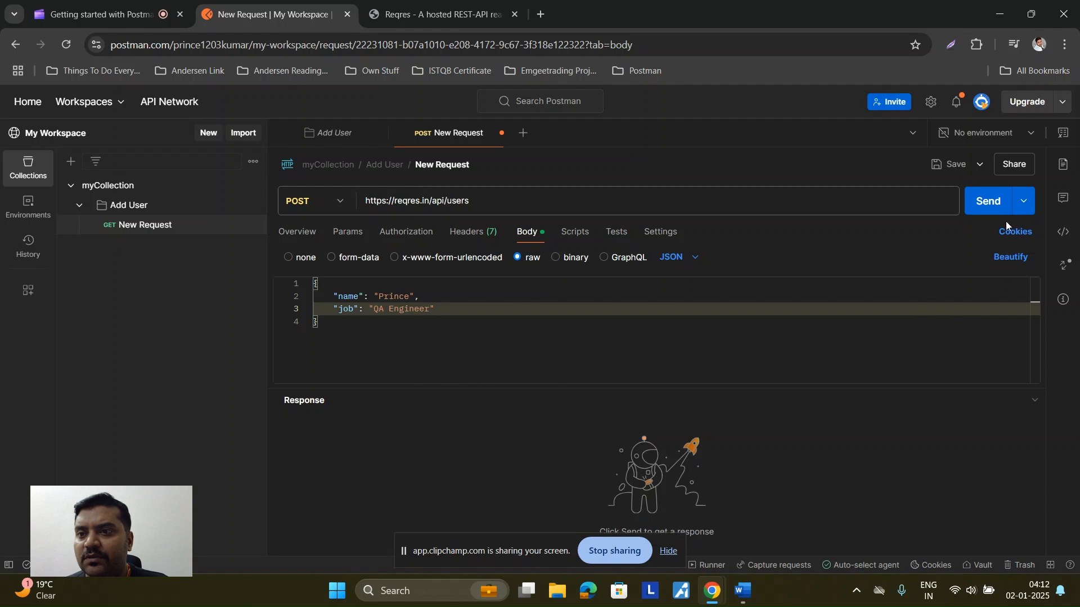
# Step: Send the create-user POST and check the 201 Created response with its new id and createdAt
pyautogui.click(989, 203)
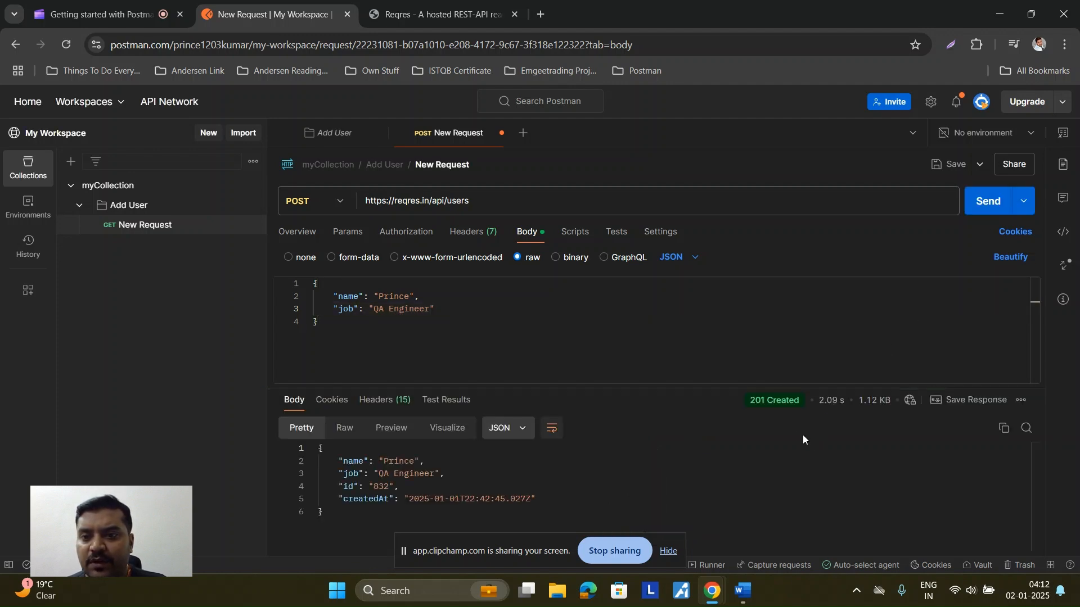
pyautogui.moveTo(750, 402); pyautogui.dragTo(798, 402)
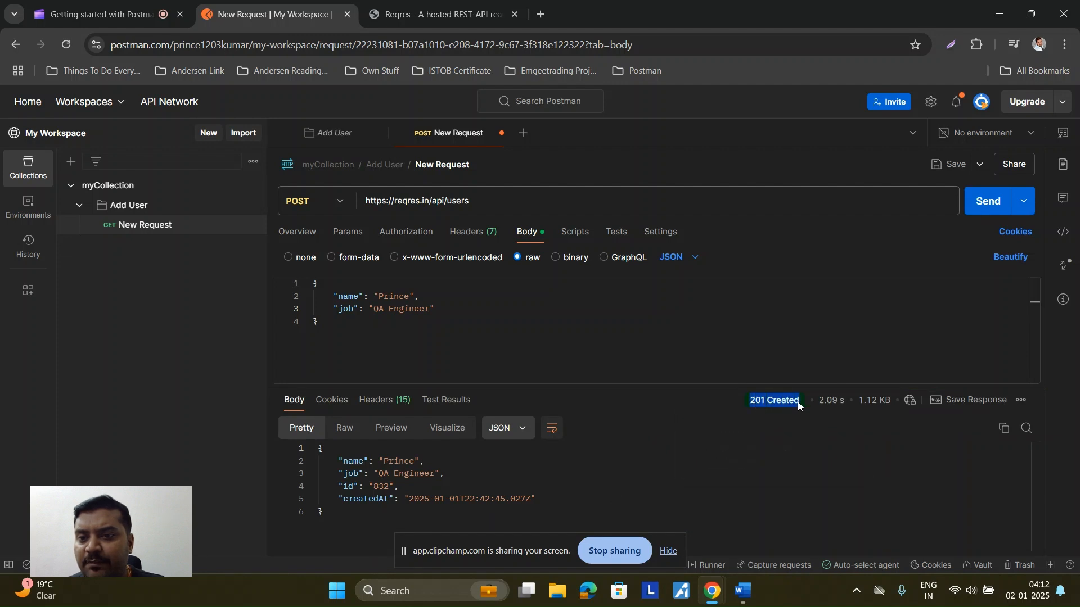
pyautogui.click(758, 406)
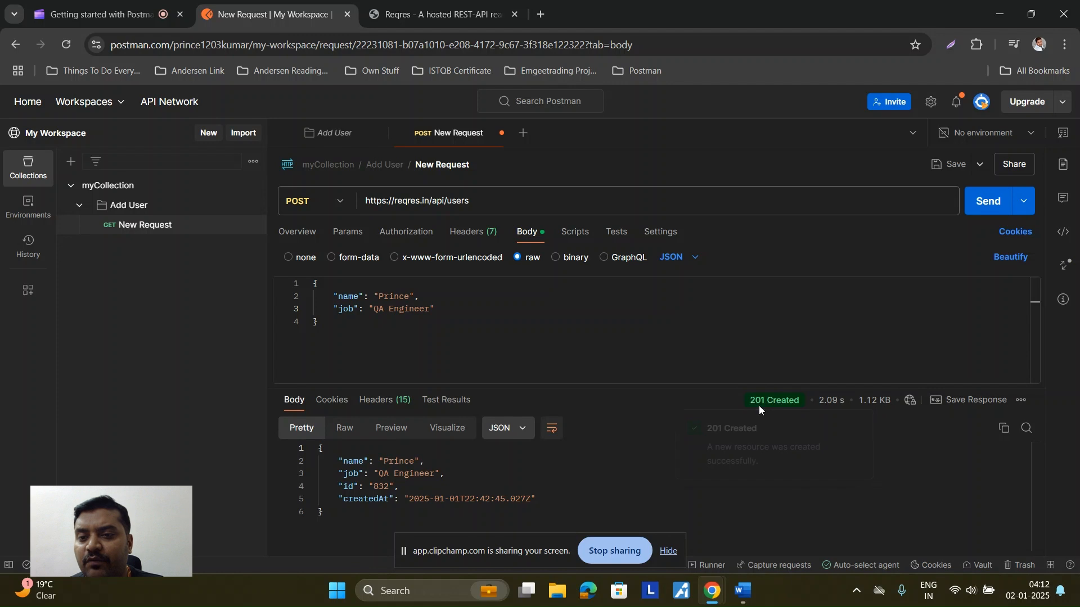
pyautogui.moveTo(784, 406)
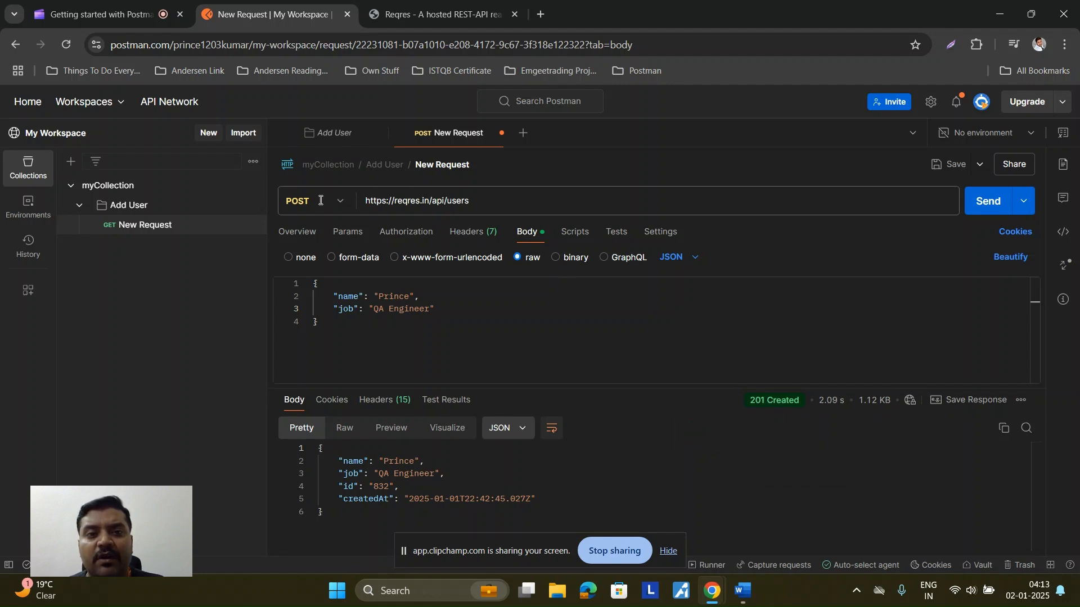
pyautogui.moveTo(317, 203); pyautogui.dragTo(287, 206)
pyautogui.click(337, 287)
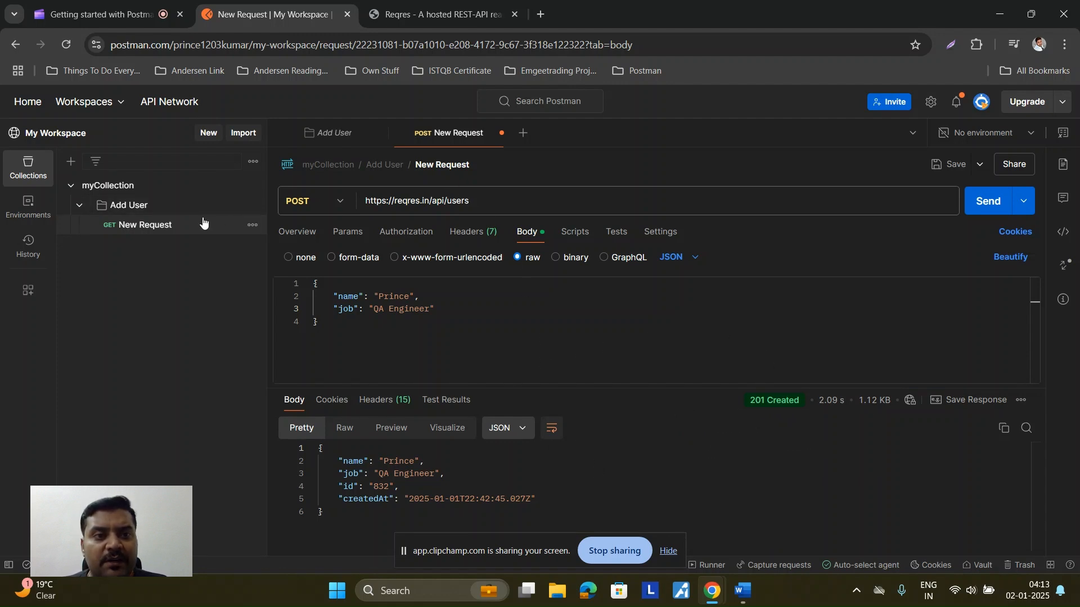
# Step: Change the request title from New Request to 'Create User'
pyautogui.click(444, 164)
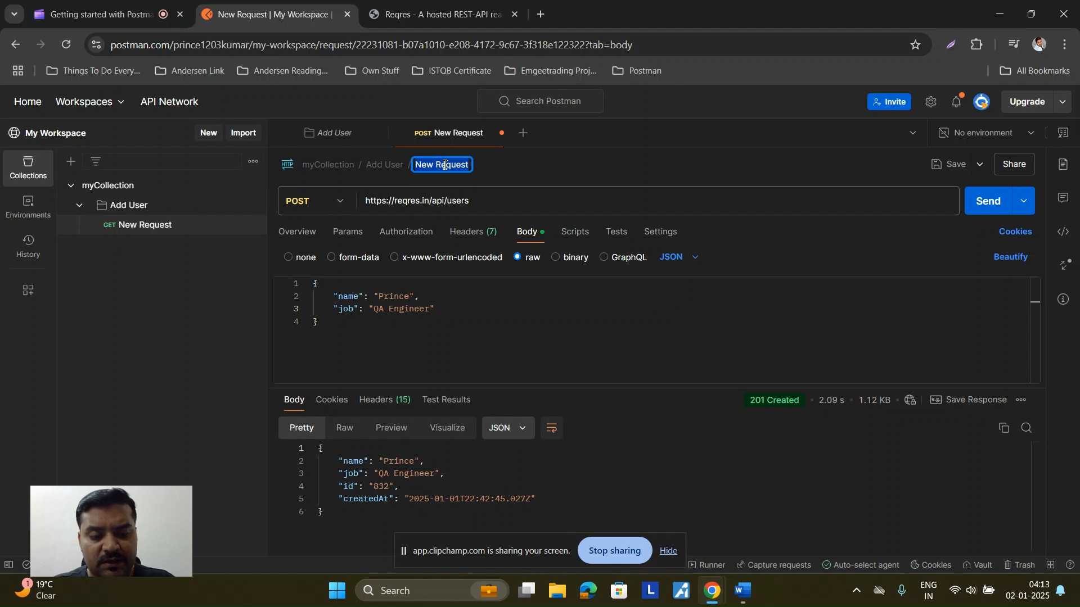
pyautogui.write('Creast')
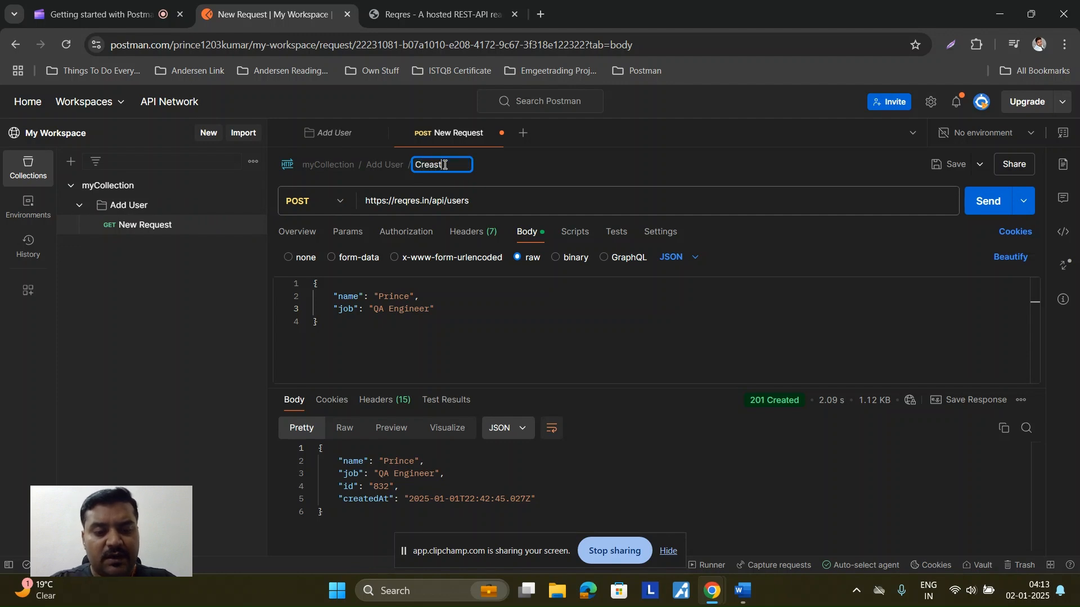
pyautogui.press('BackSpace')
pyautogui.press('BackSpace')
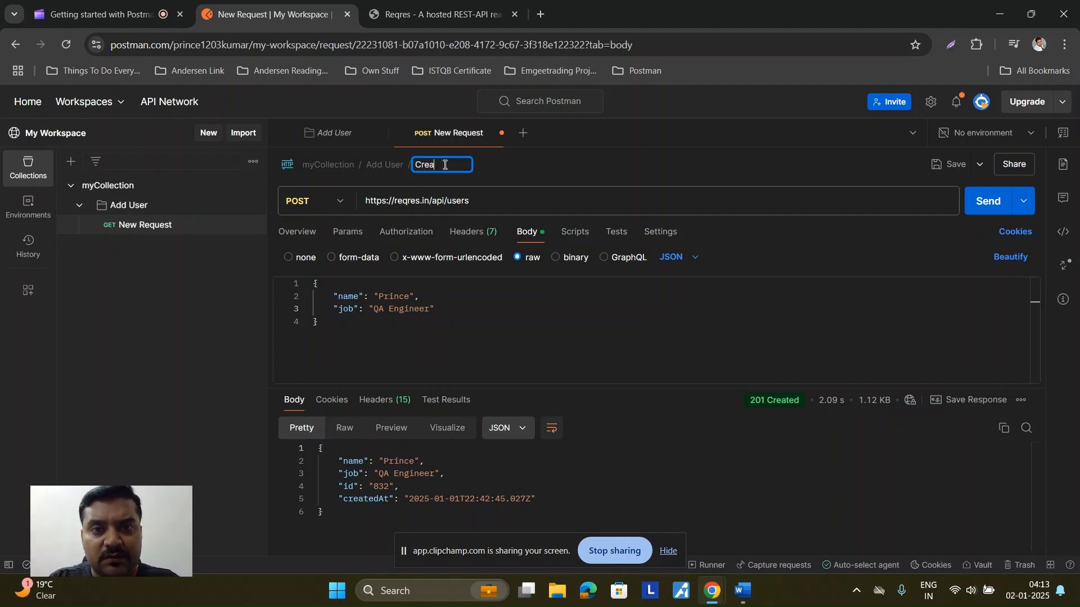
pyautogui.write('te User')
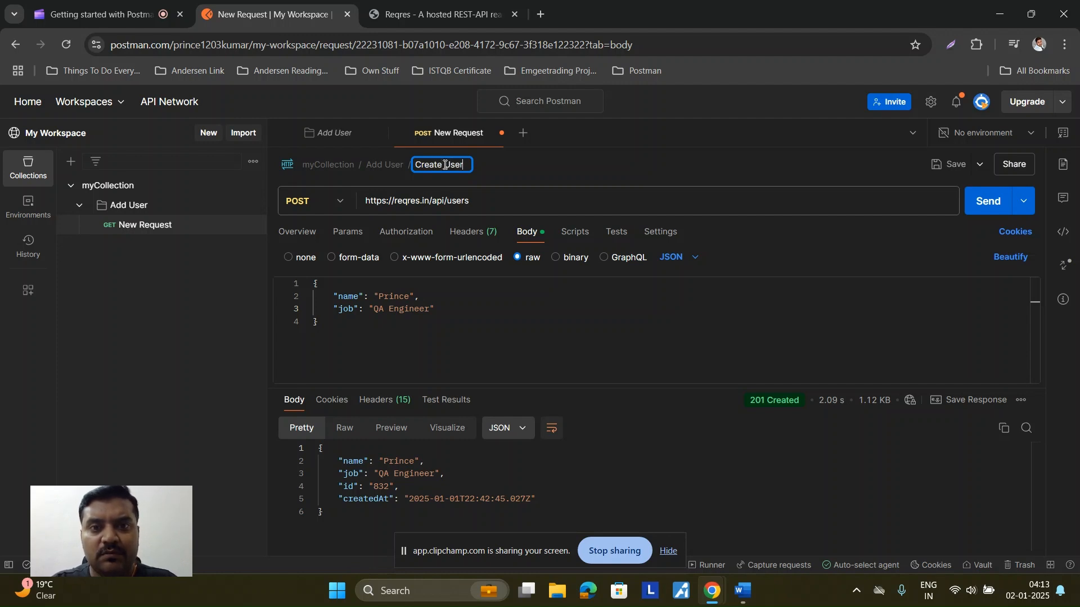
pyautogui.press('Return')
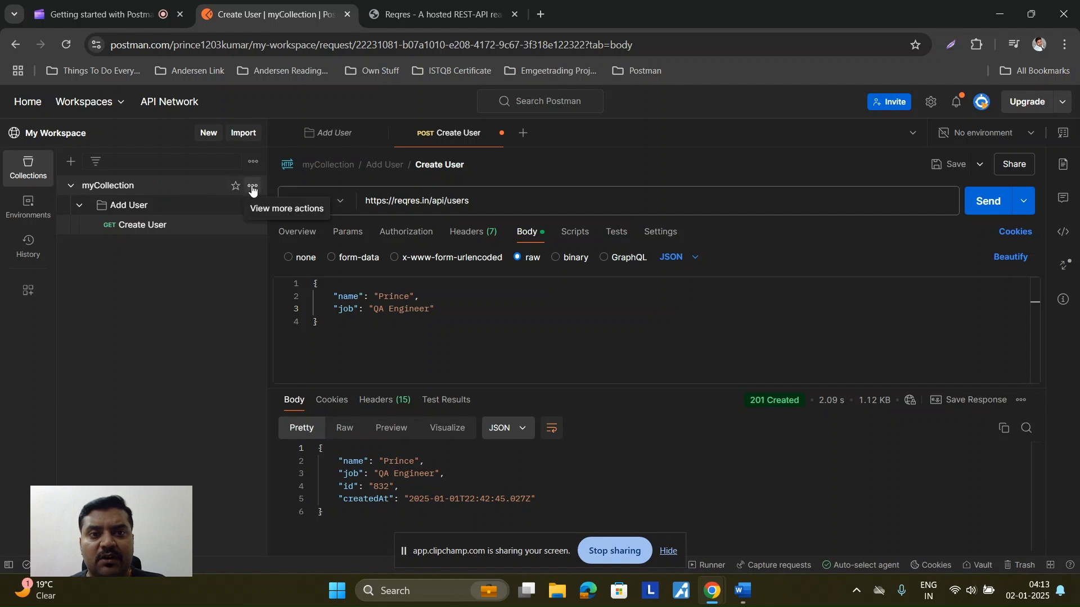
# Step: Add a new folder to myCollection and name it 'Fetch User'
pyautogui.click(252, 187)
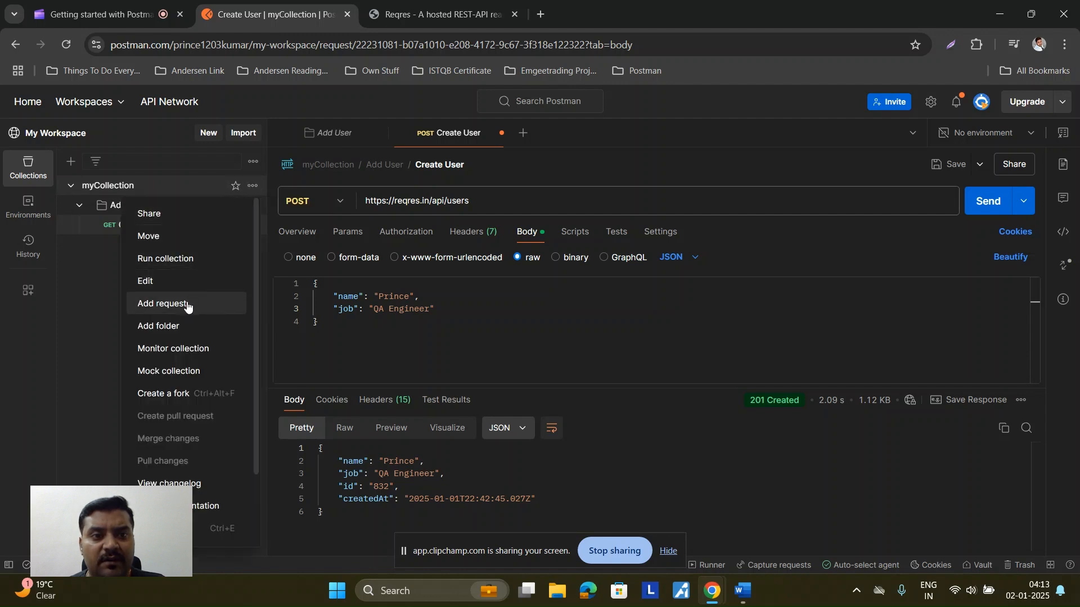
pyautogui.click(184, 327)
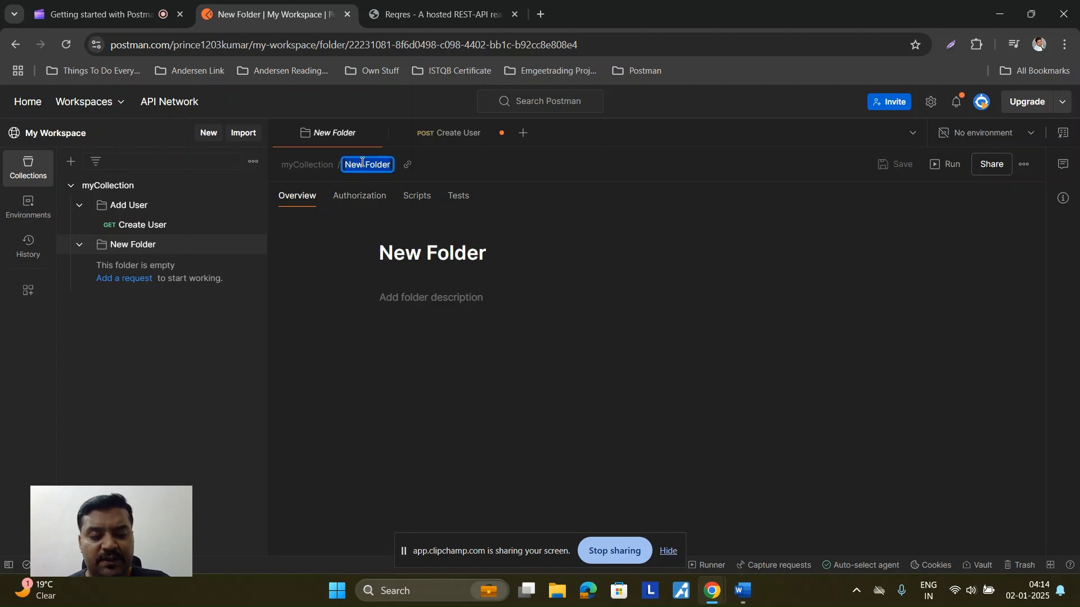
pyautogui.write('Fetch')
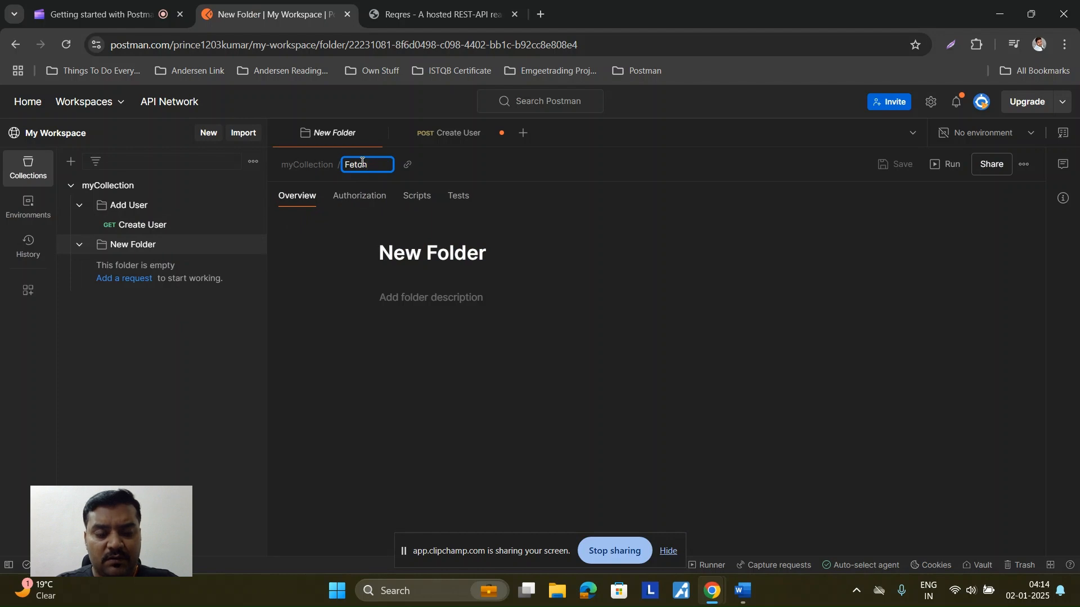
pyautogui.write(' User')
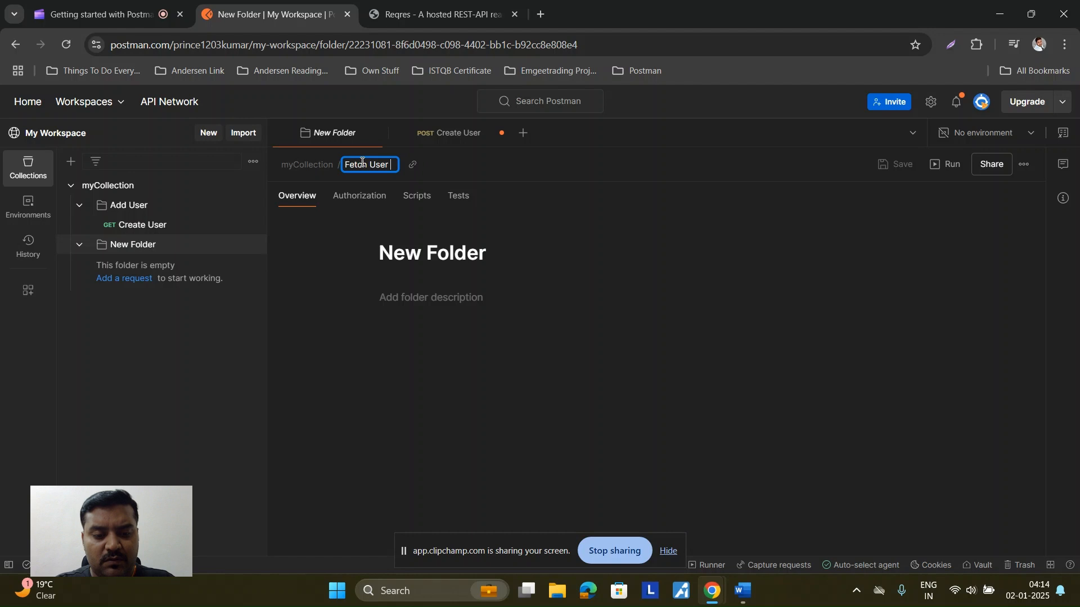
pyautogui.press('BackSpace')
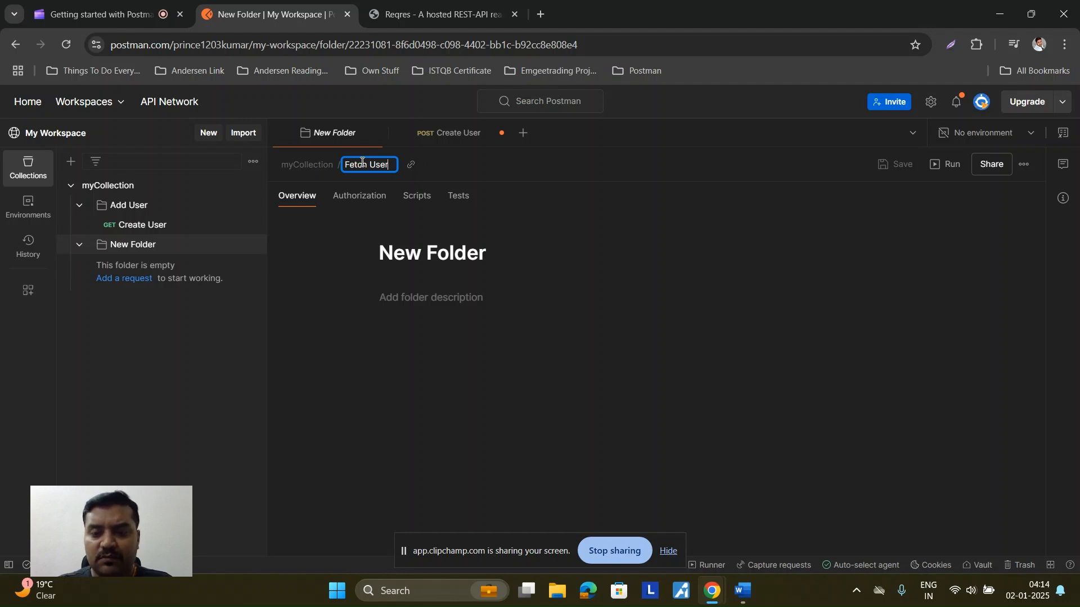
pyautogui.press('Return')
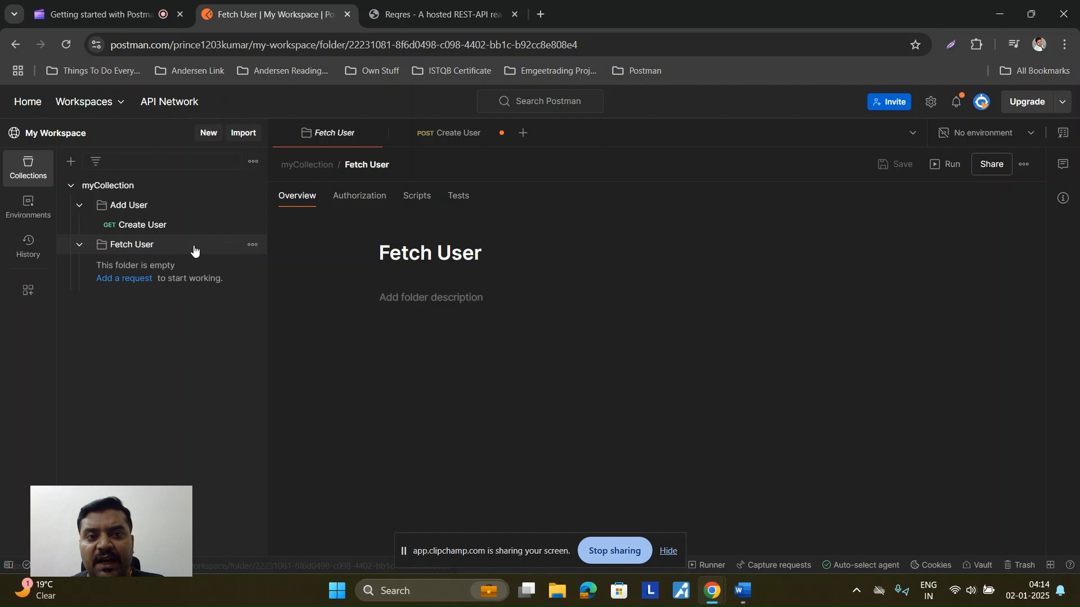
# Step: Add a request in Fetch User and paste the reqres.in base address into its URL
pyautogui.click(253, 247)
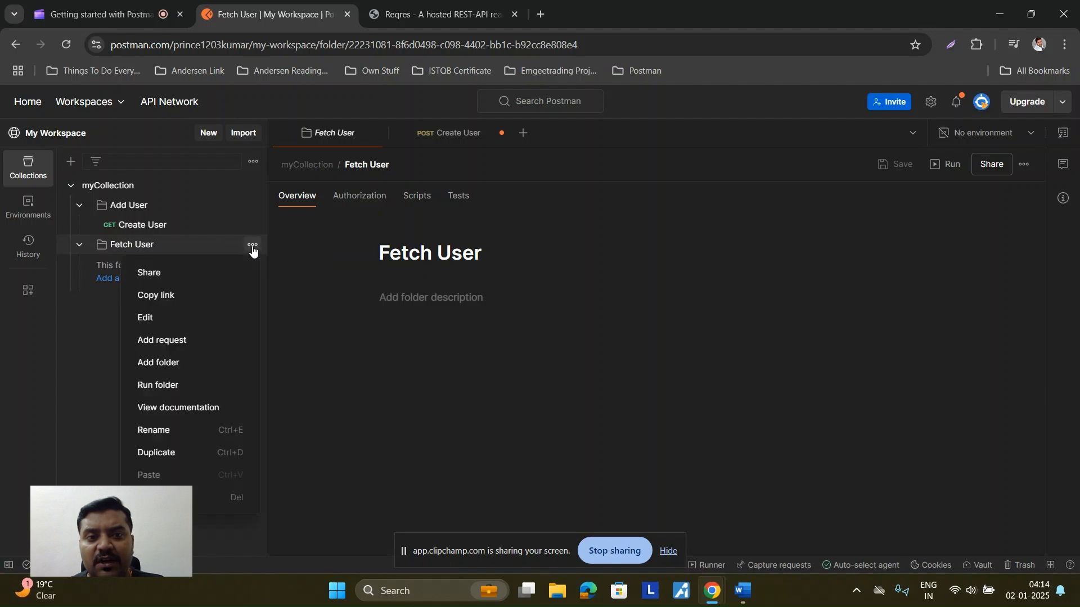
pyautogui.click(206, 343)
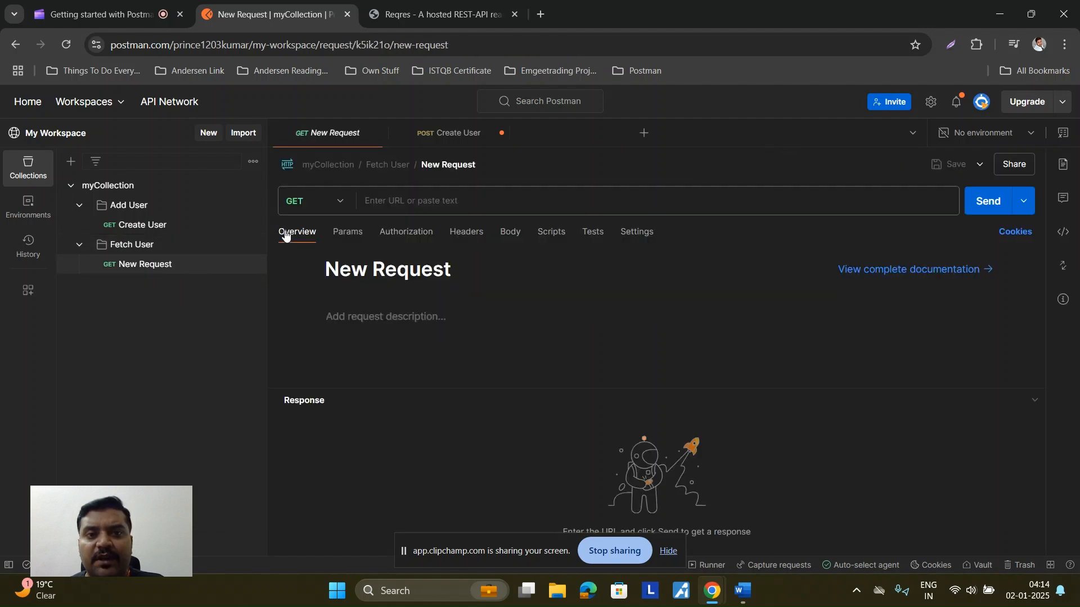
pyautogui.click(407, 18)
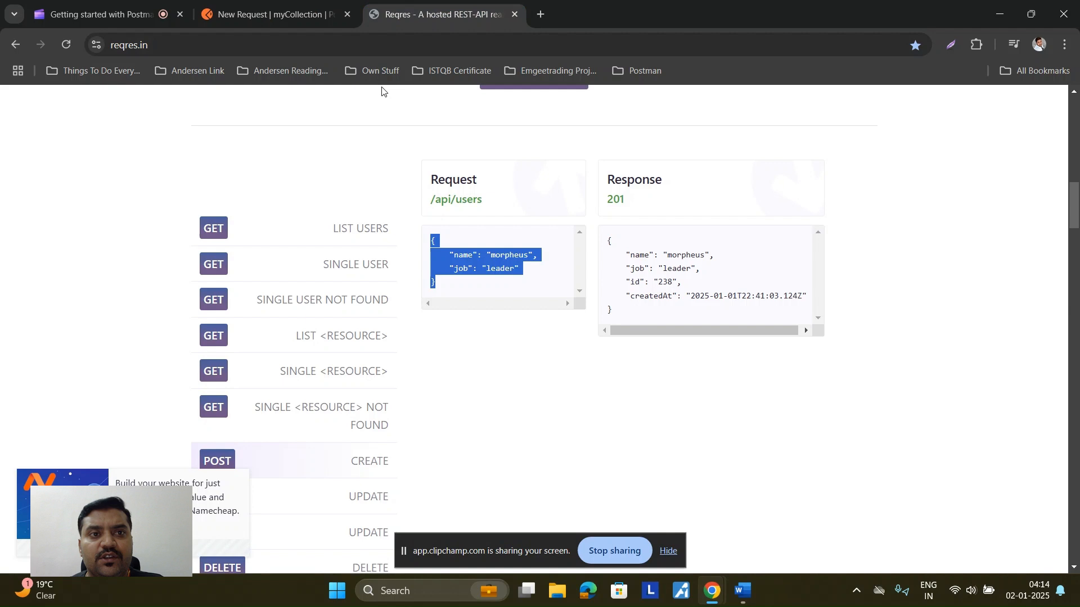
pyautogui.click(351, 267)
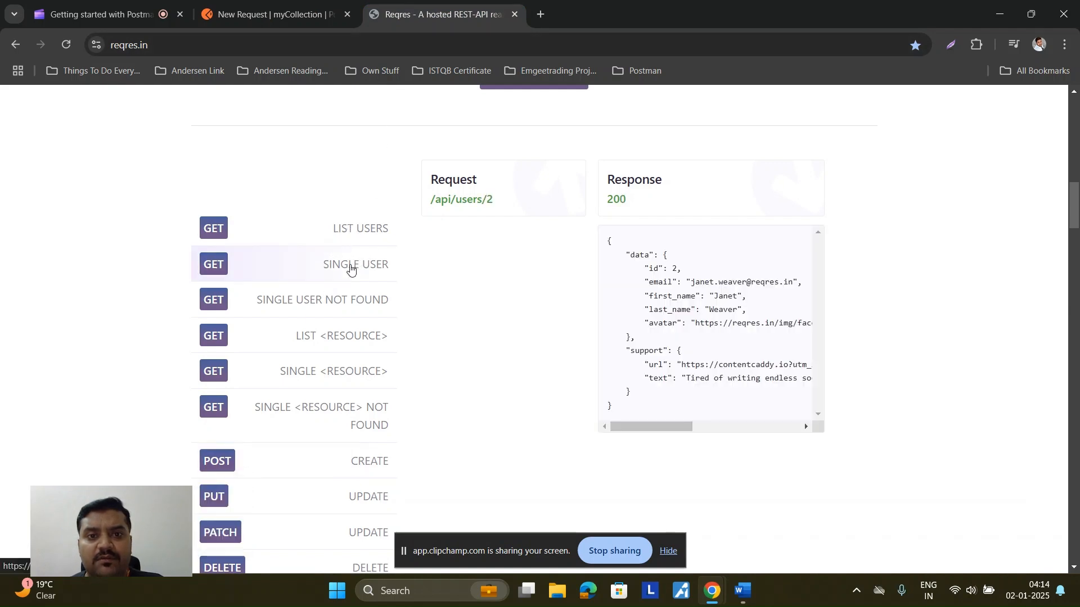
pyautogui.click(107, 46)
pyautogui.hotkey('ctrl', 'c')
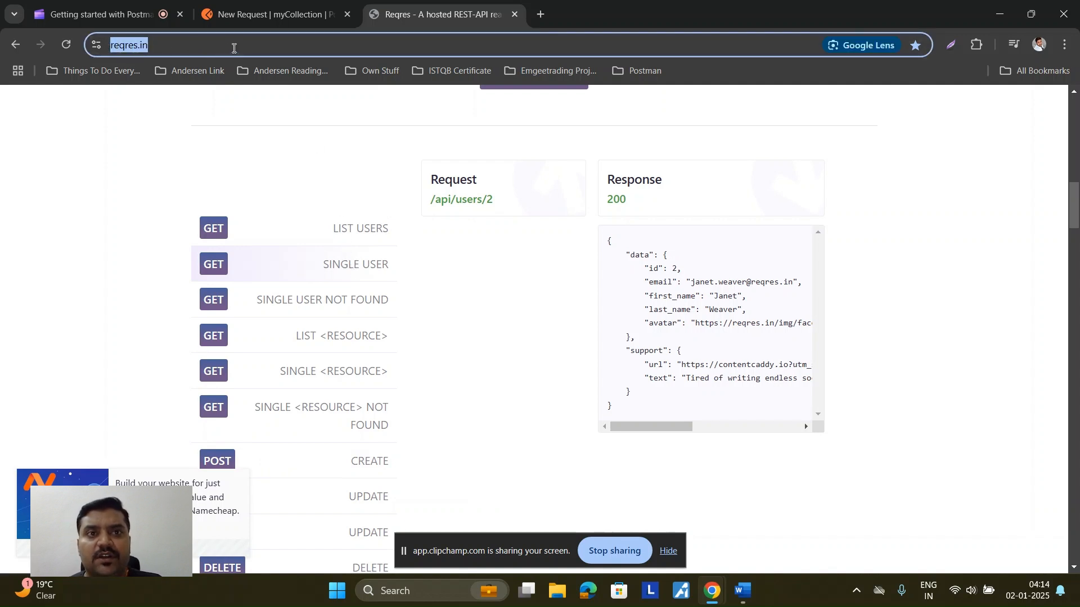
pyautogui.click(239, 14)
pyautogui.click(397, 205)
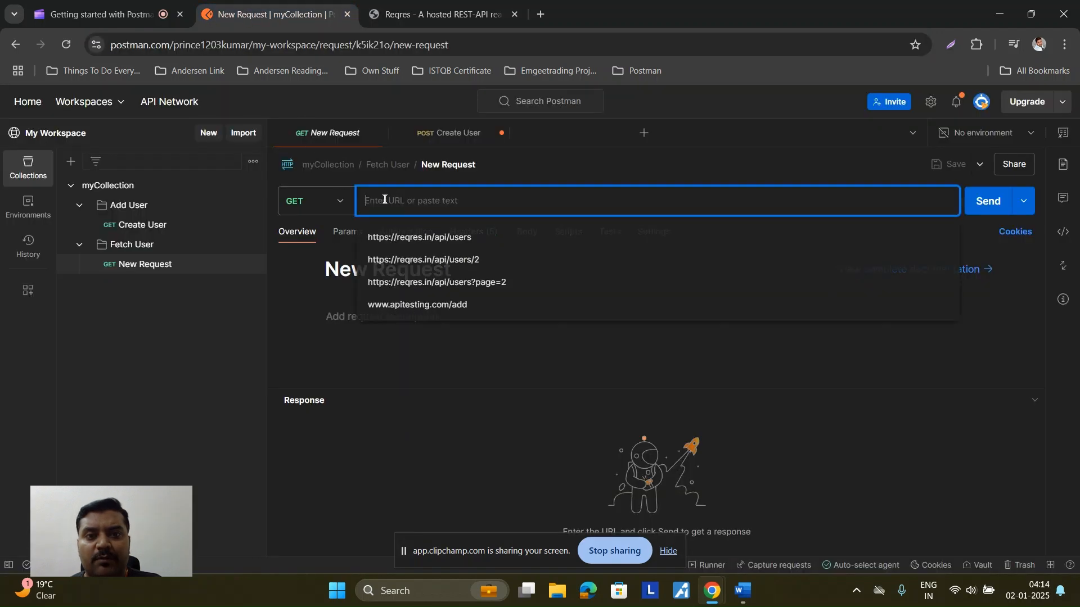
pyautogui.hotkey('ctrl', 'v')
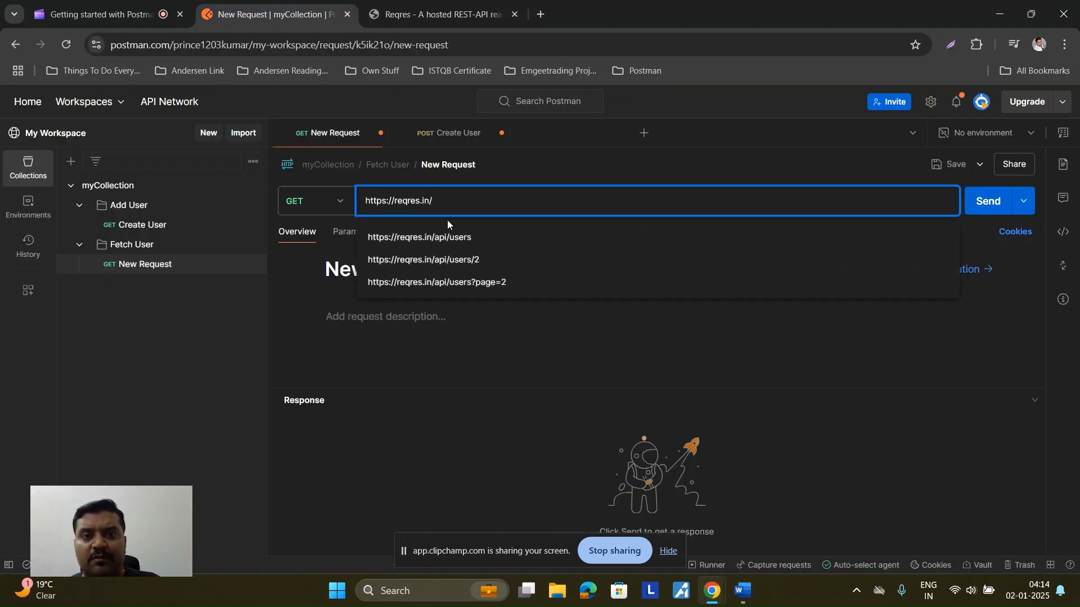
# Step: Append the /api/users/2 path from the reqres Single User example to the URL
pyautogui.click(433, 15)
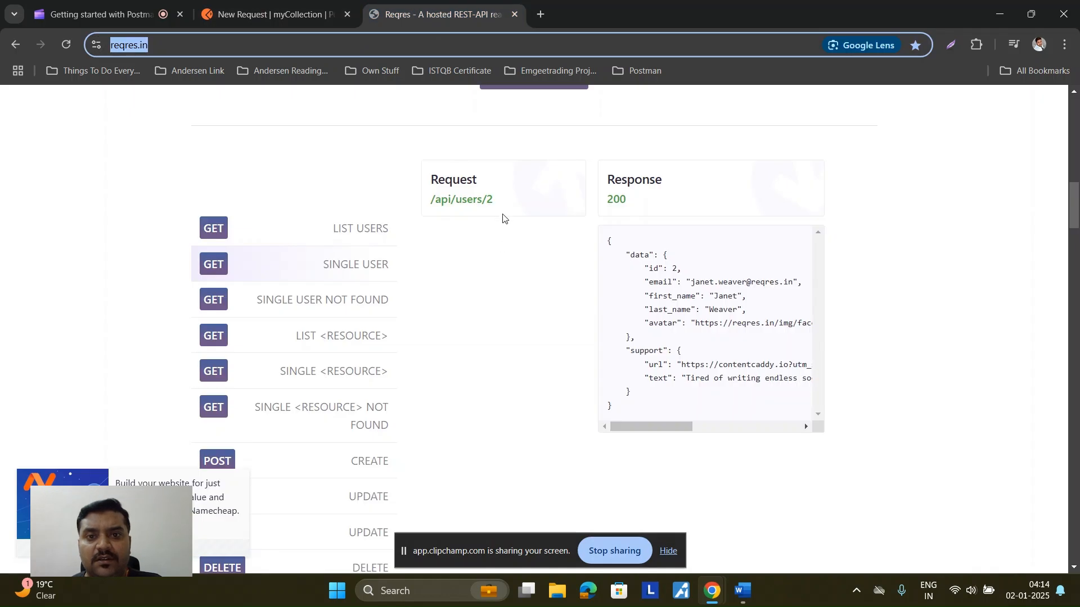
pyautogui.moveTo(498, 204)
pyautogui.mouseDown()
pyautogui.moveTo(417, 203)
pyautogui.moveTo(518, 205)
pyautogui.mouseUp()
pyautogui.hotkey('ctrl', 'c')
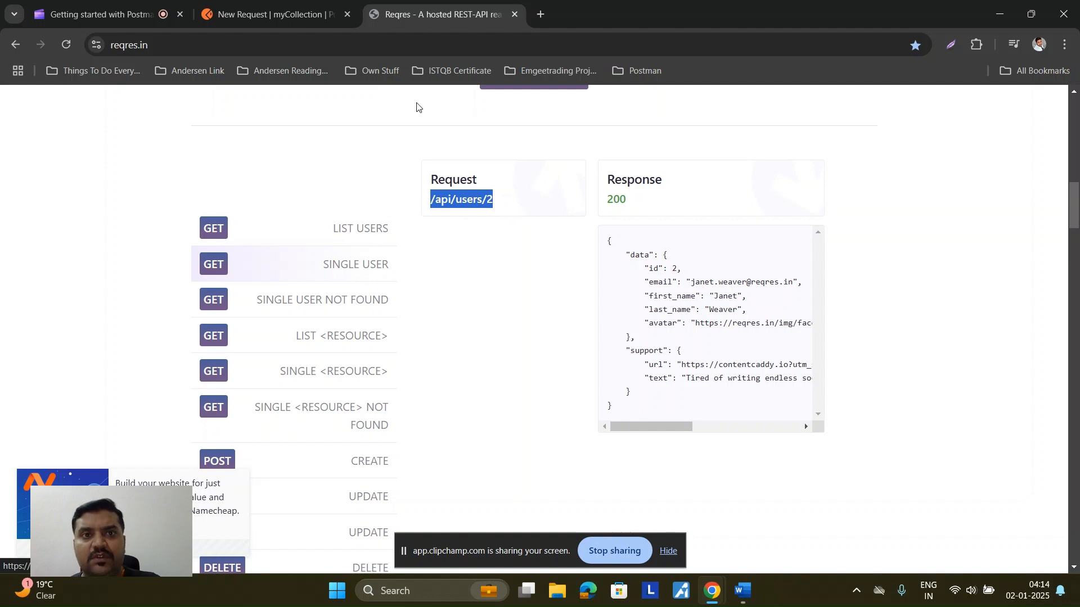
pyautogui.click(298, 11)
pyautogui.press('BackSpace')
pyautogui.hotkey('ctrl', 'v')
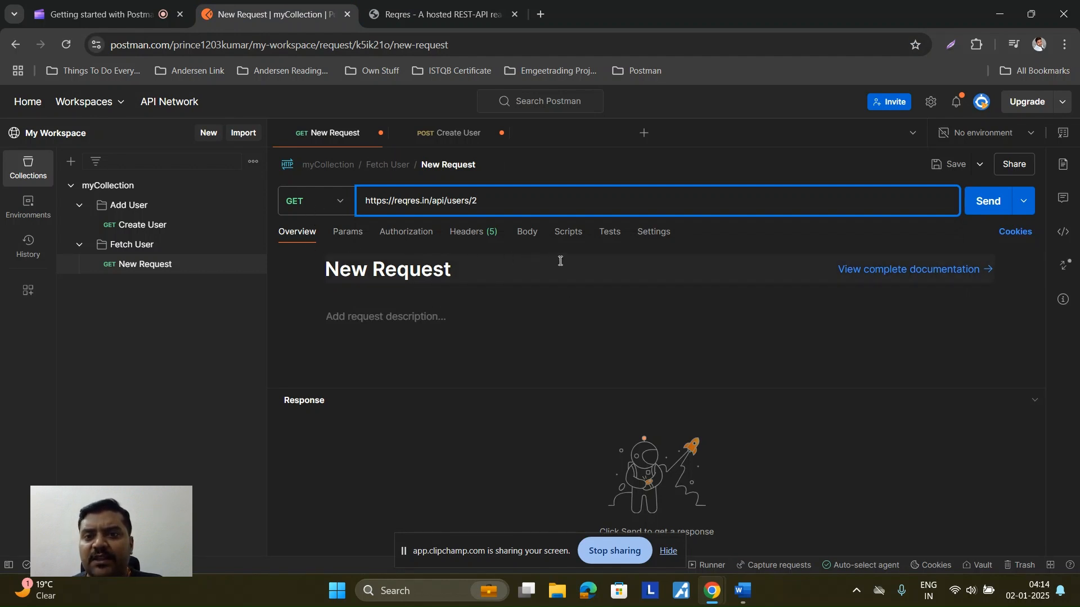
# Step: Send the request for user 2, then change the URL id to 3 and resend for 200 OK
pyautogui.click(991, 210)
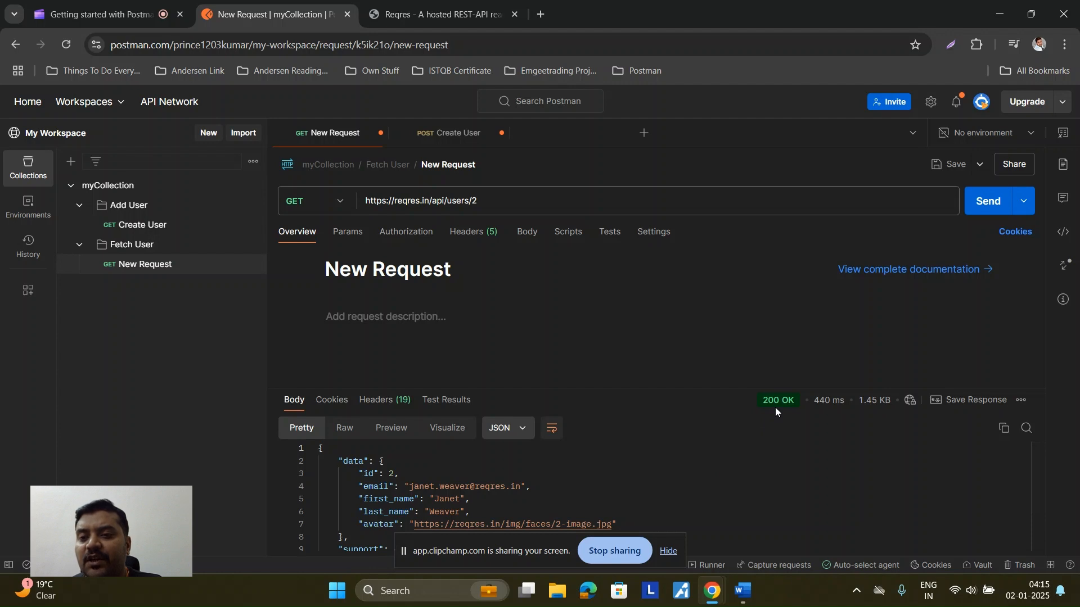
pyautogui.moveTo(786, 409)
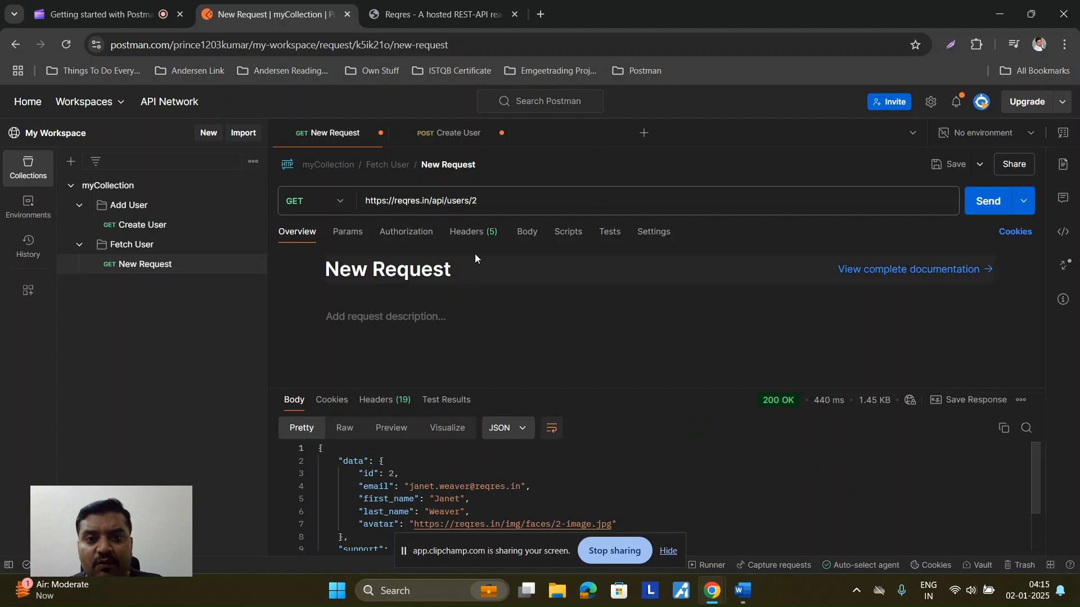
pyautogui.click(486, 204)
pyautogui.moveTo(485, 203); pyautogui.dragTo(473, 203)
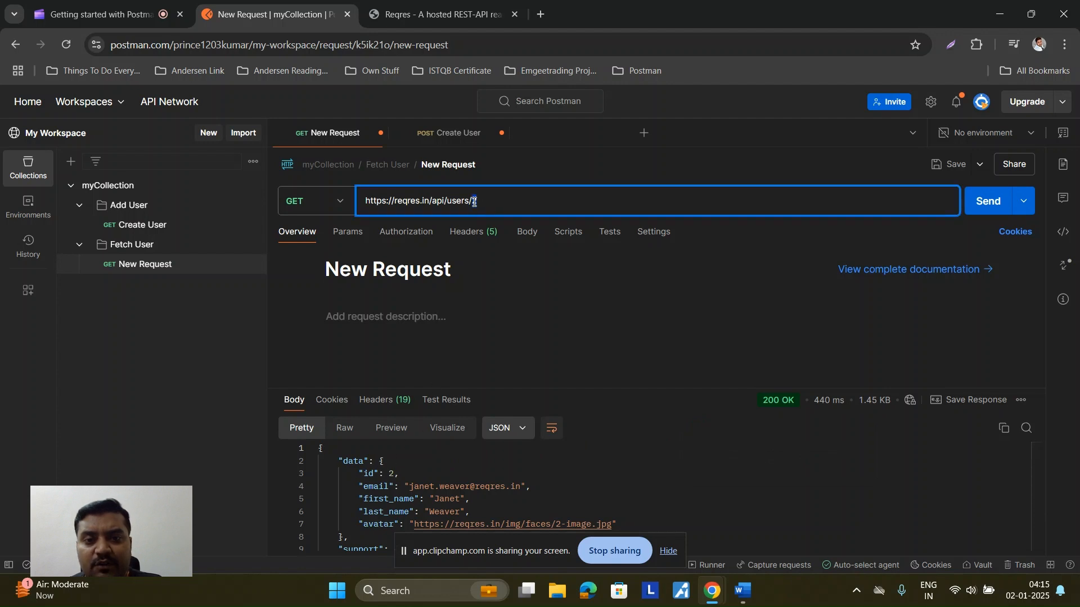
pyautogui.moveTo(359, 474); pyautogui.dragTo(396, 474)
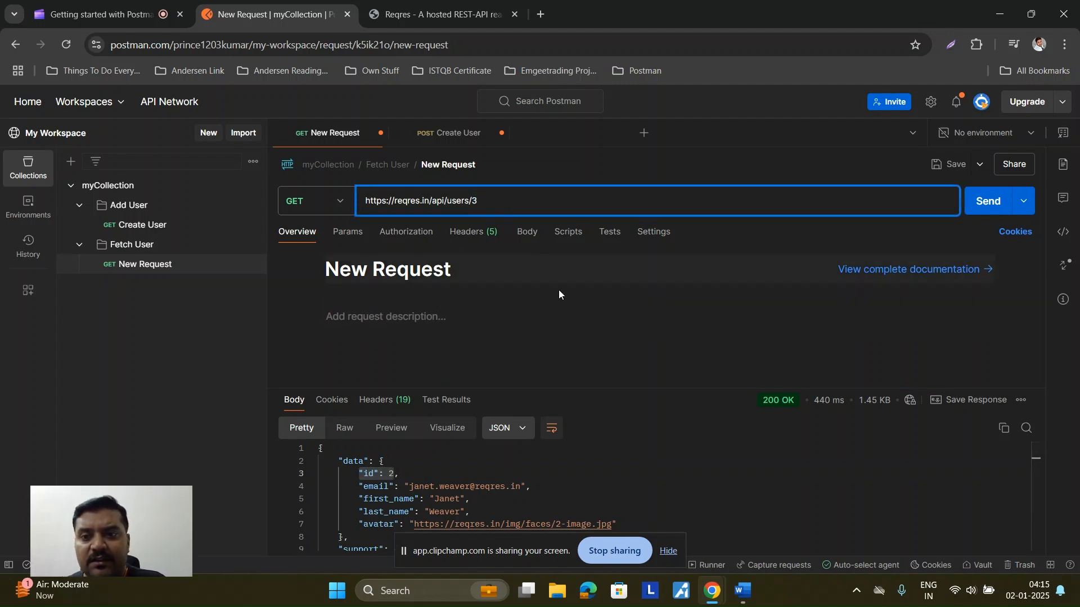
pyautogui.click(988, 203)
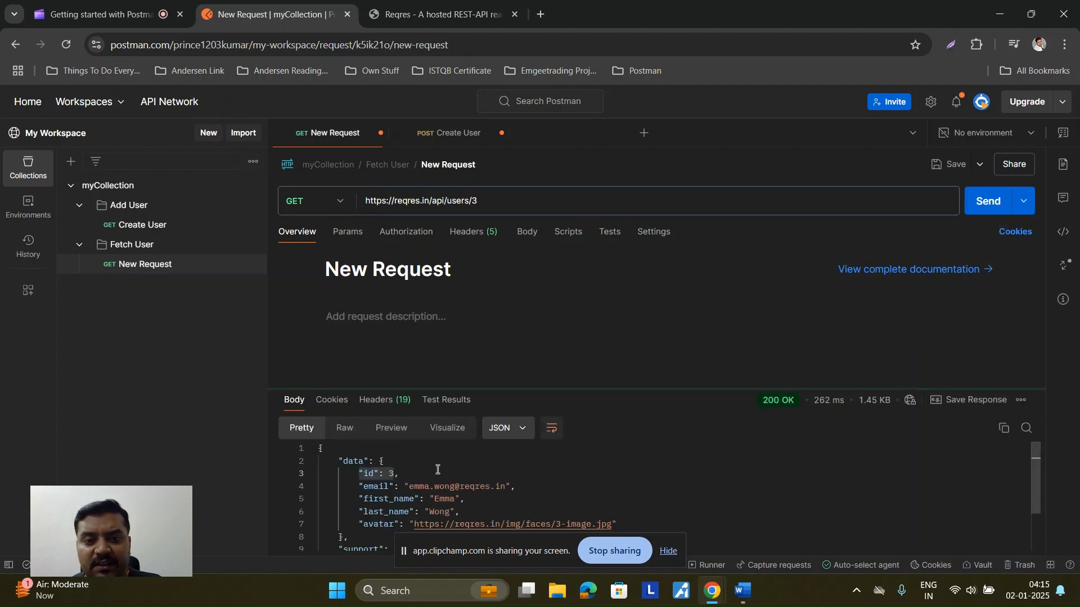
pyautogui.moveTo(399, 474); pyautogui.dragTo(358, 472)
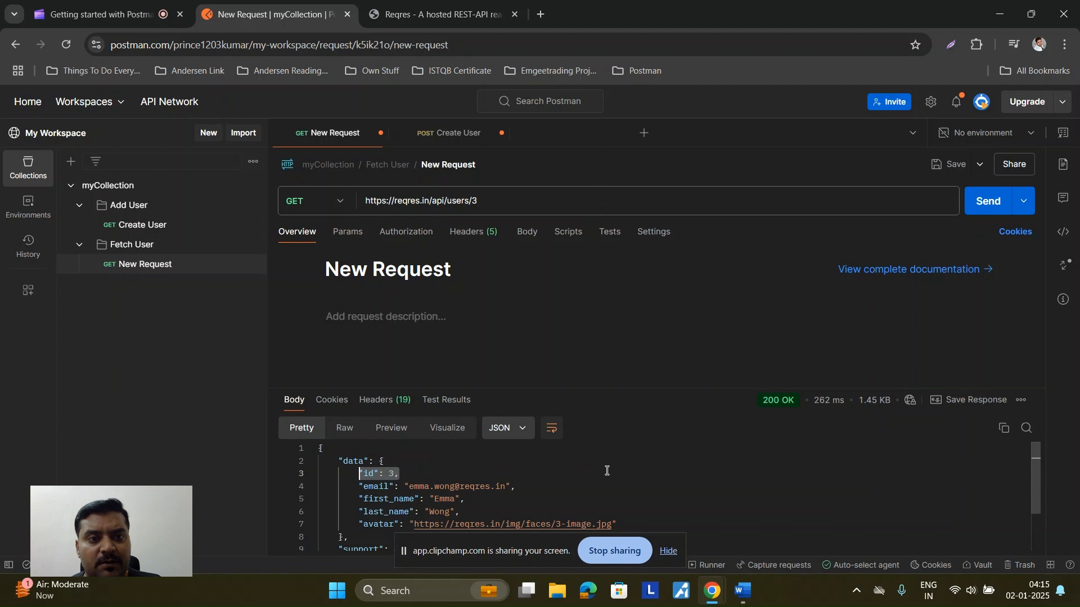
# Step: Rename the request to 'Get User'
pyautogui.click(450, 165)
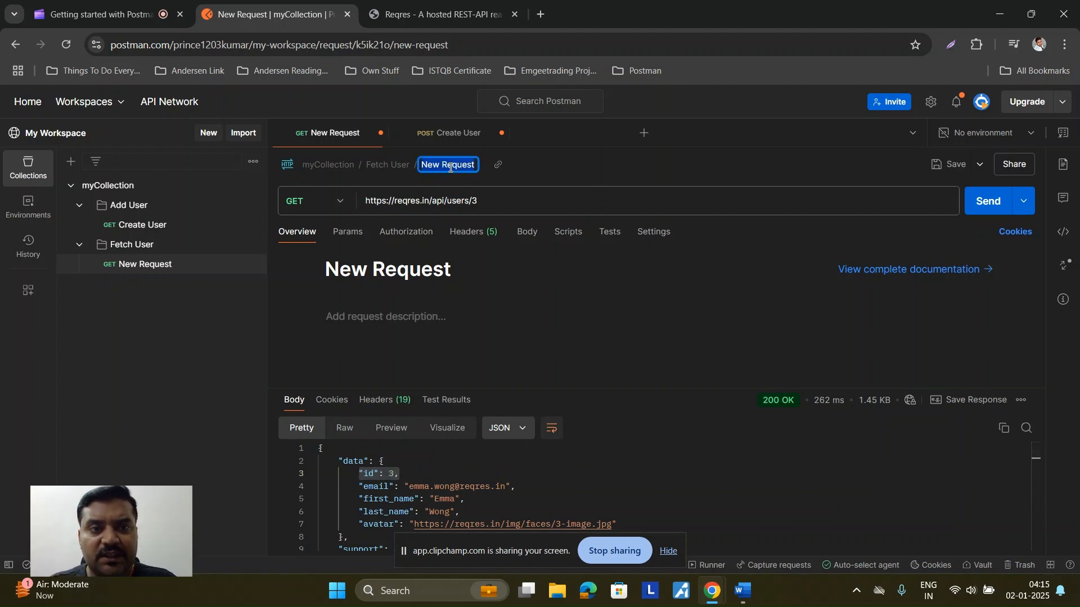
pyautogui.write('Ge')
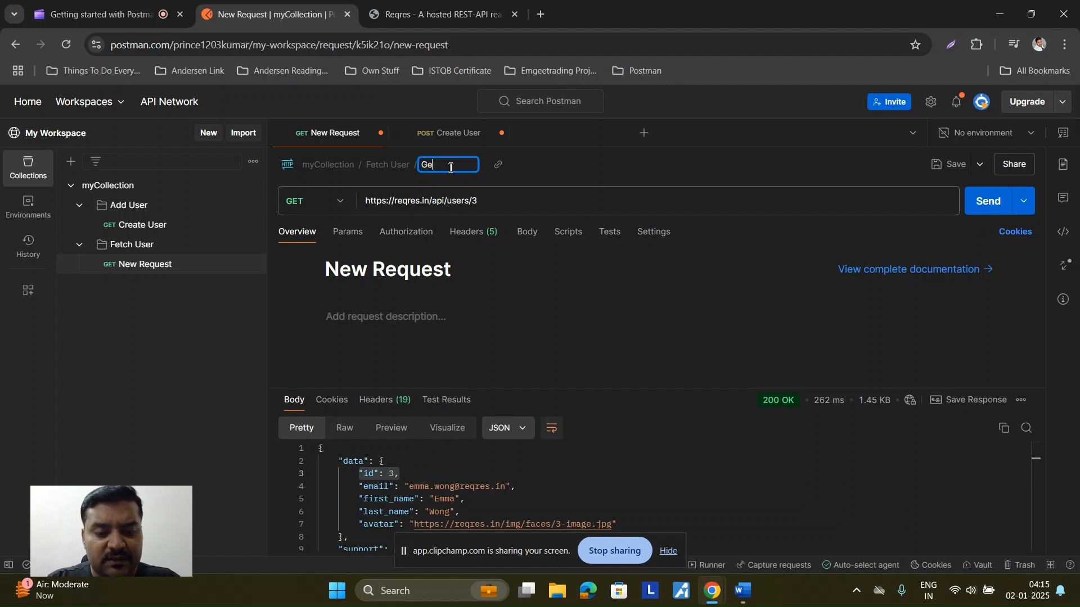
pyautogui.write('t User')
pyautogui.press('Return')
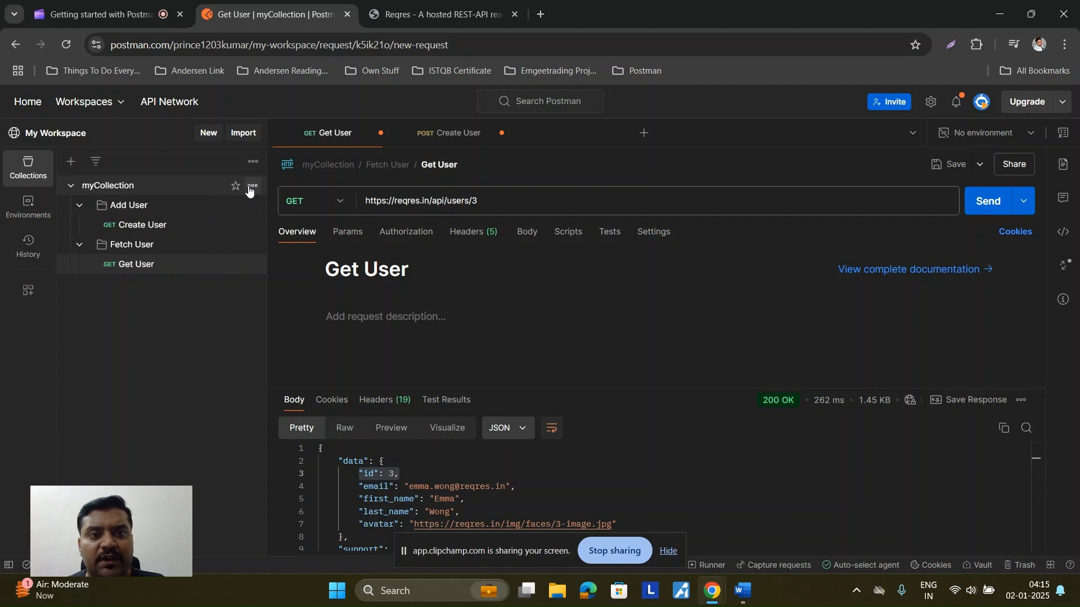
pyautogui.click(252, 185)
# Step: Add a folder to myCollection and rename it 'Update User'
pyautogui.click(187, 325)
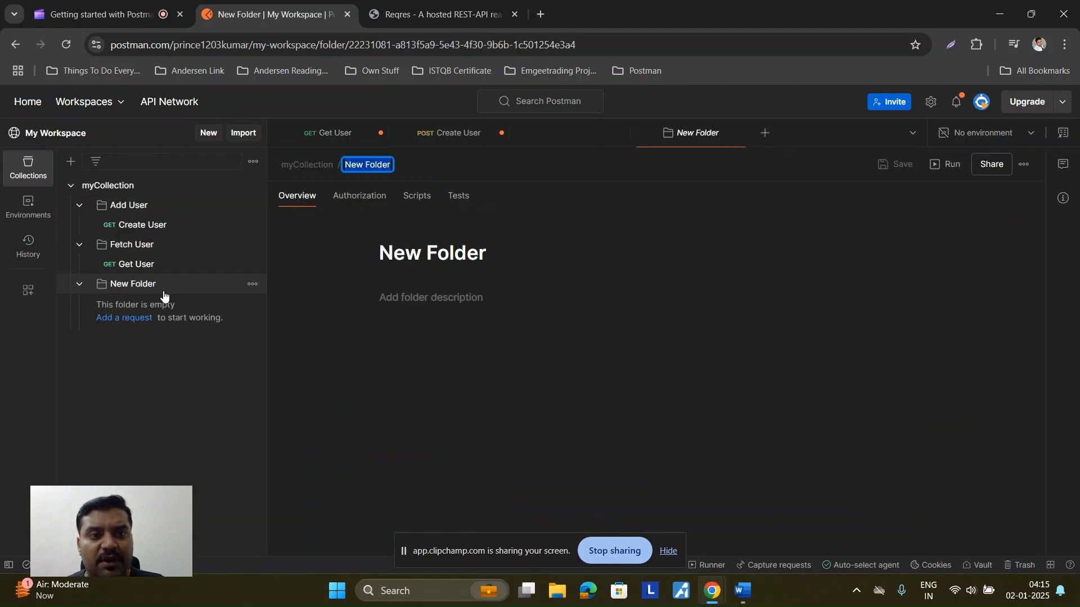
pyautogui.click(252, 284)
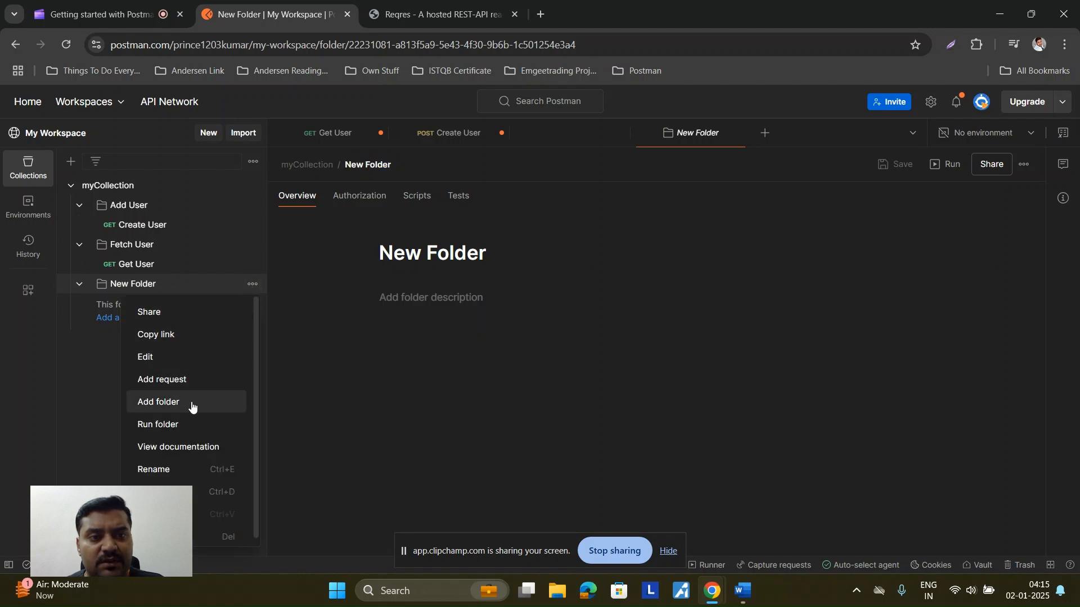
pyautogui.click(175, 469)
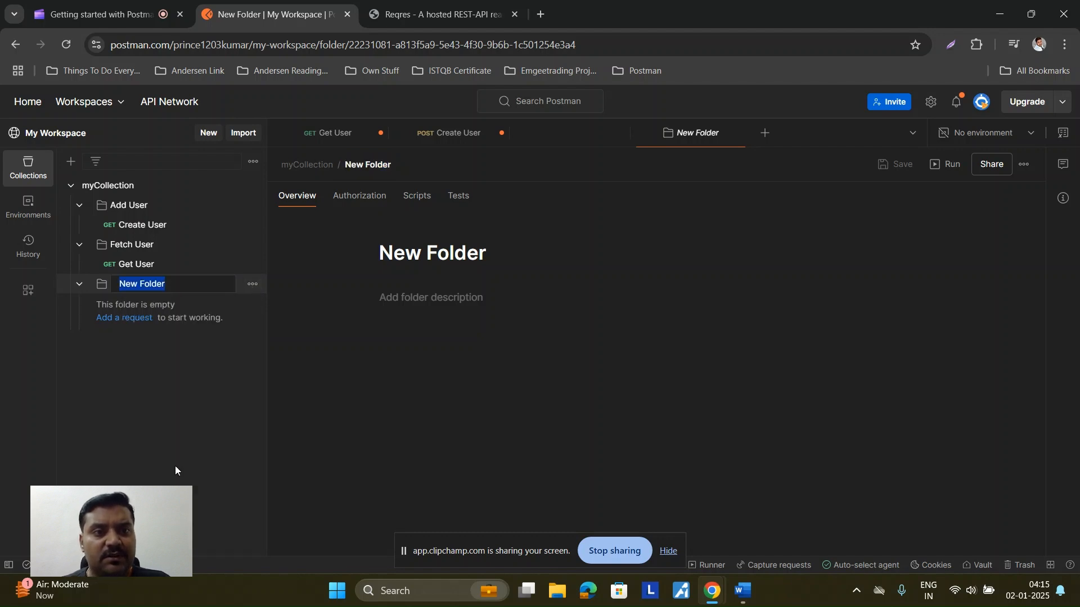
pyautogui.write('Up')
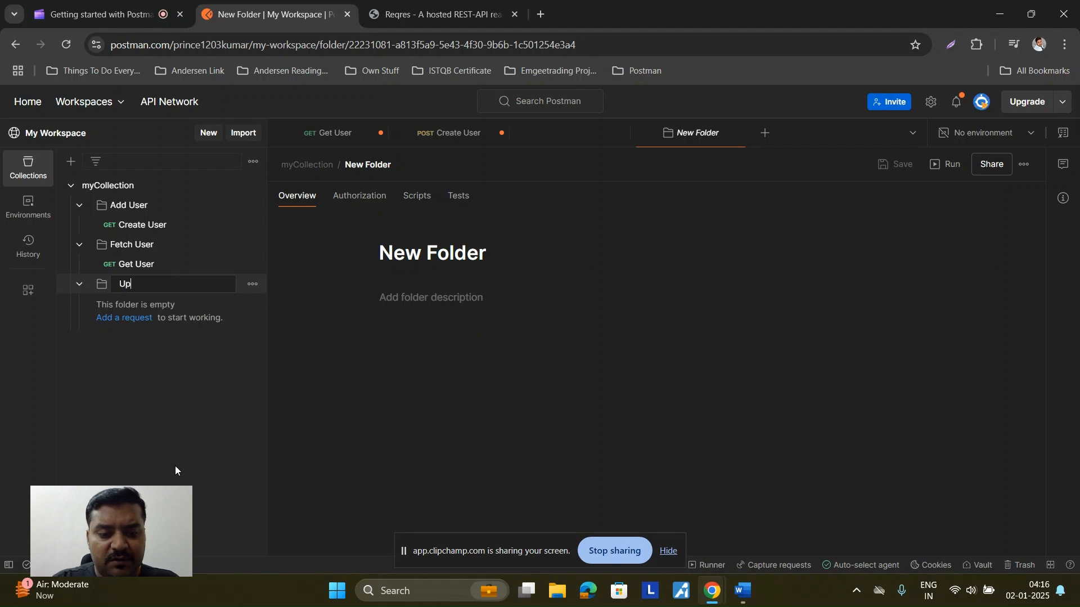
pyautogui.write('date ')
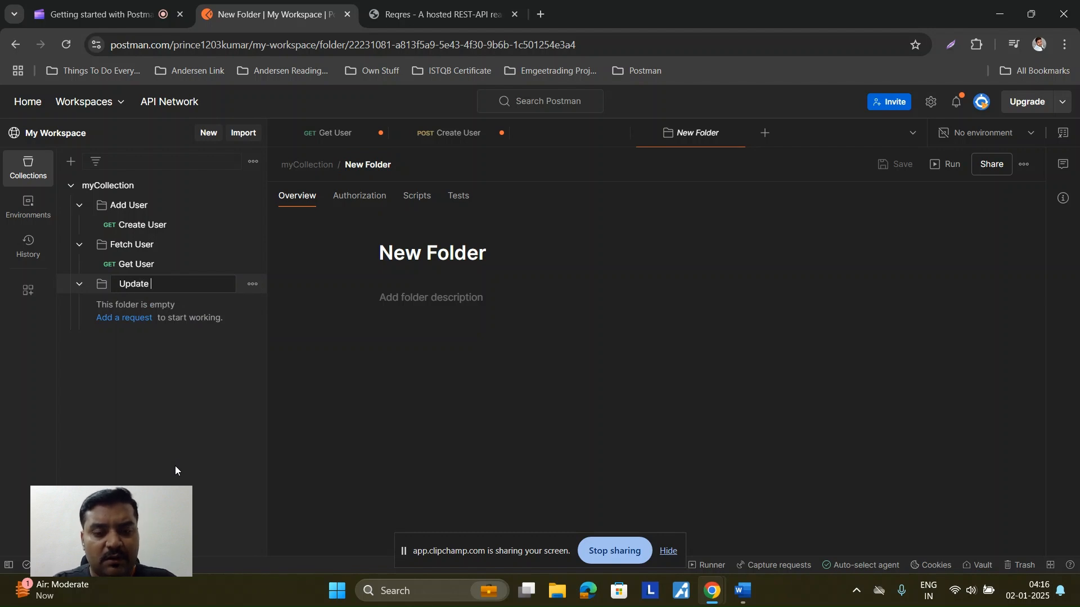
pyautogui.write('User')
pyautogui.press('Return')
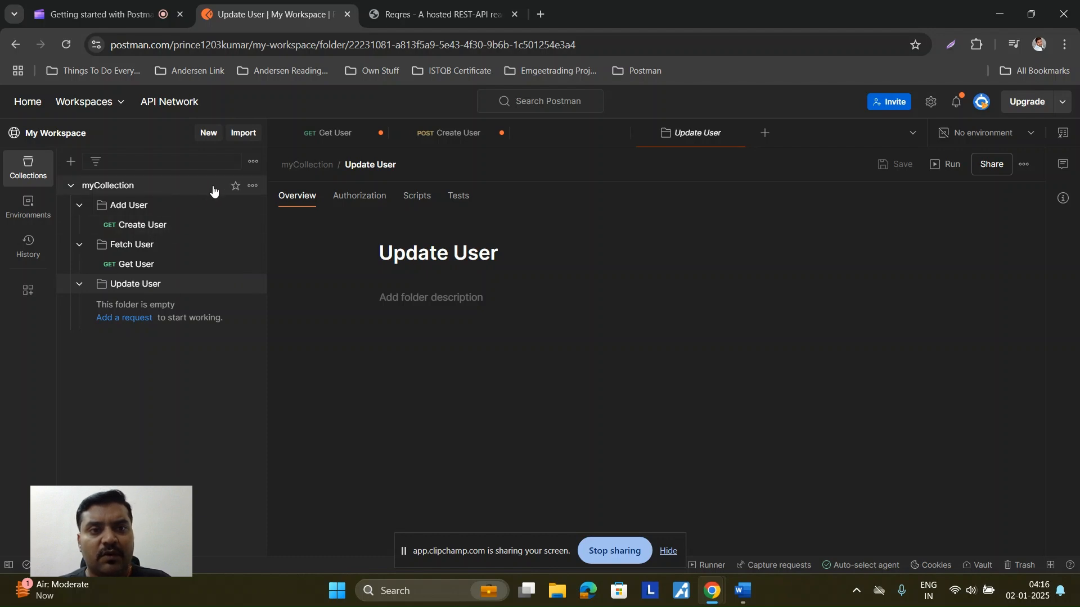
# Step: Add another folder to myCollection and rename it 'Delete User'
pyautogui.click(252, 188)
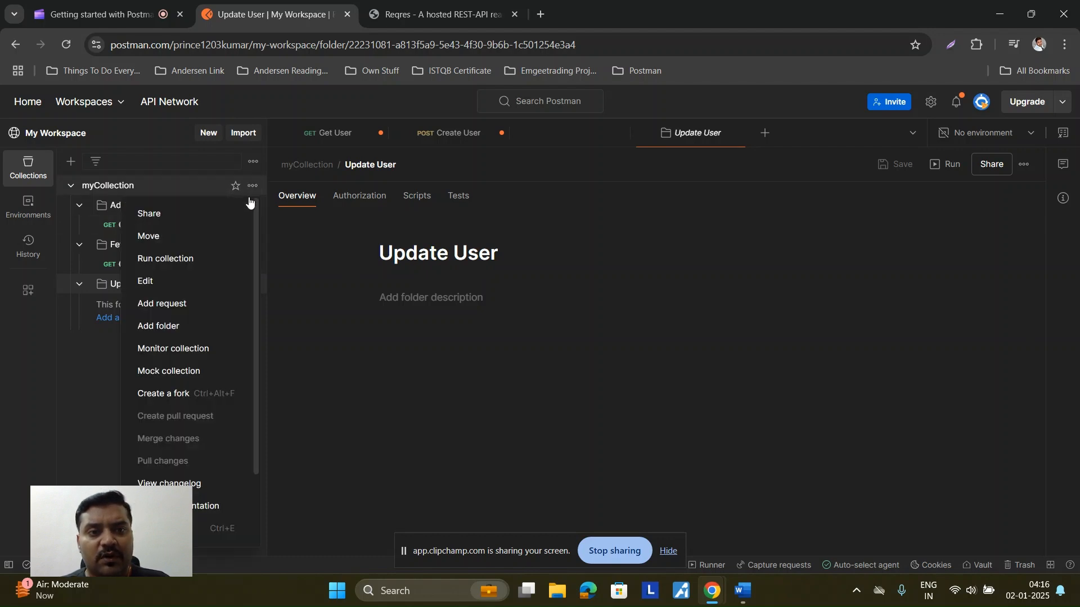
pyautogui.click(197, 325)
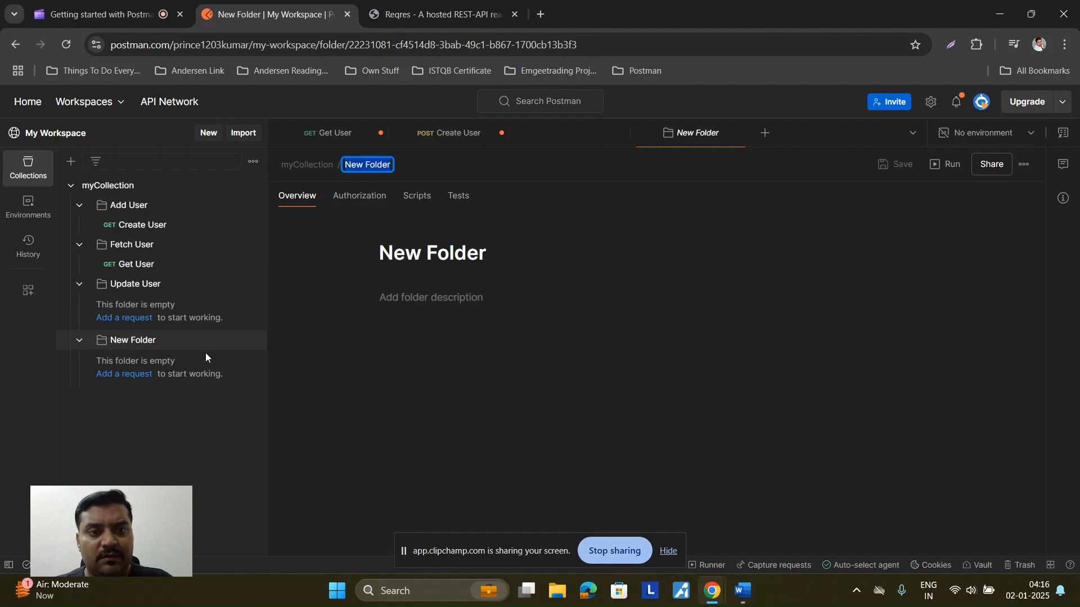
pyautogui.click(253, 341)
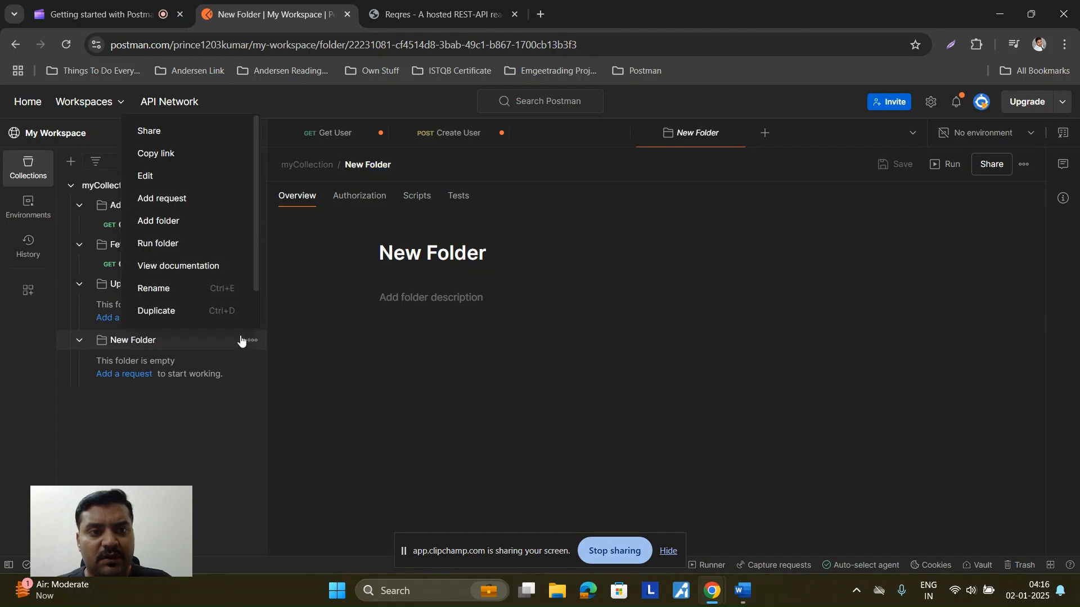
pyautogui.click(194, 290)
pyautogui.write('Dele')
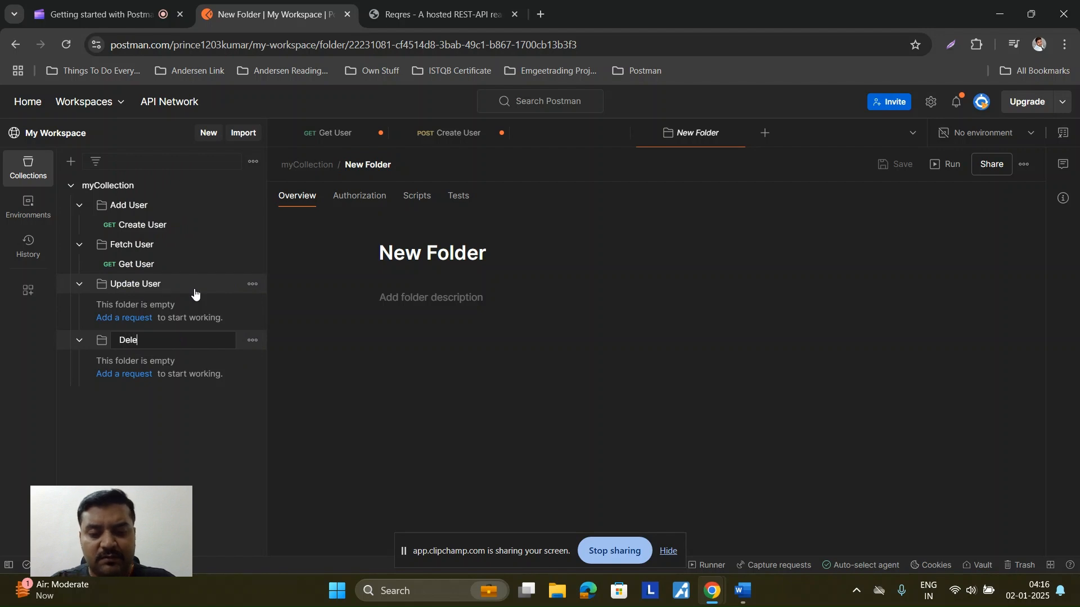
pyautogui.write('te User')
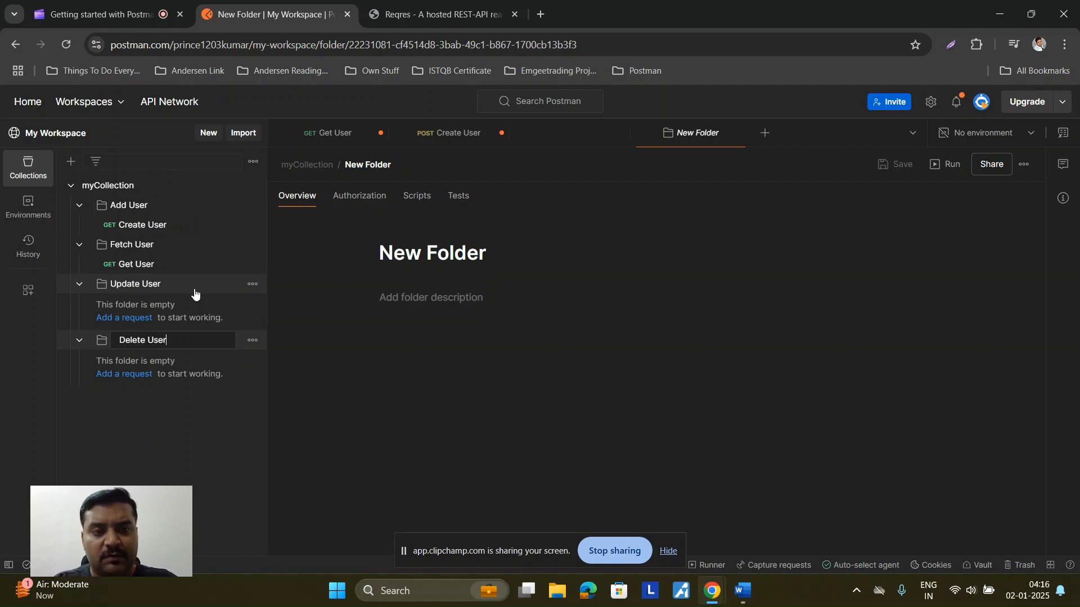
pyautogui.press('Return')
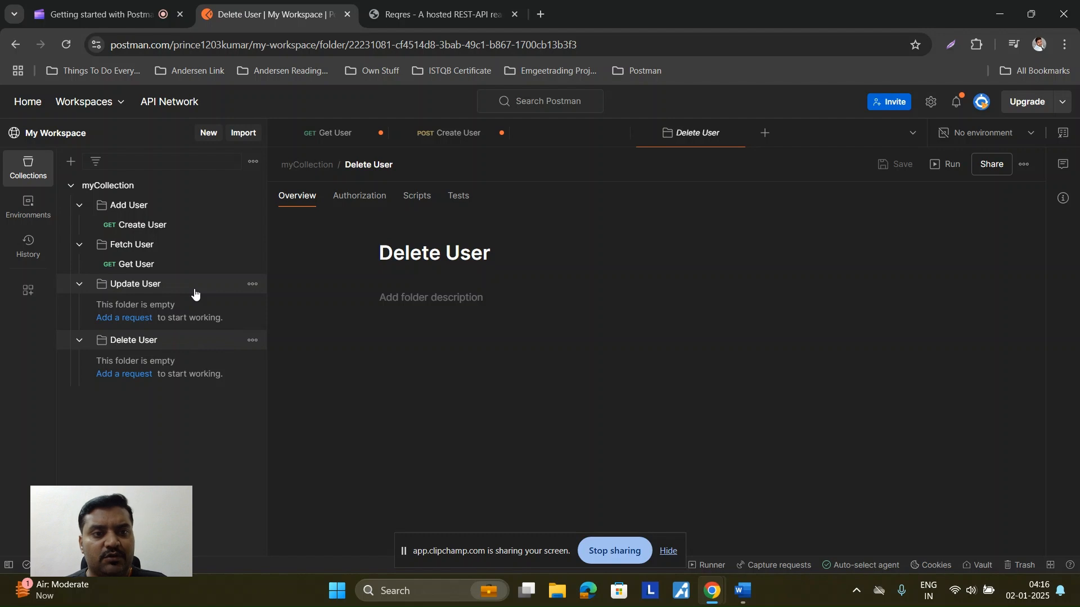
# Step: Add a new request inside Update User and set its method to PUT
pyautogui.click(252, 286)
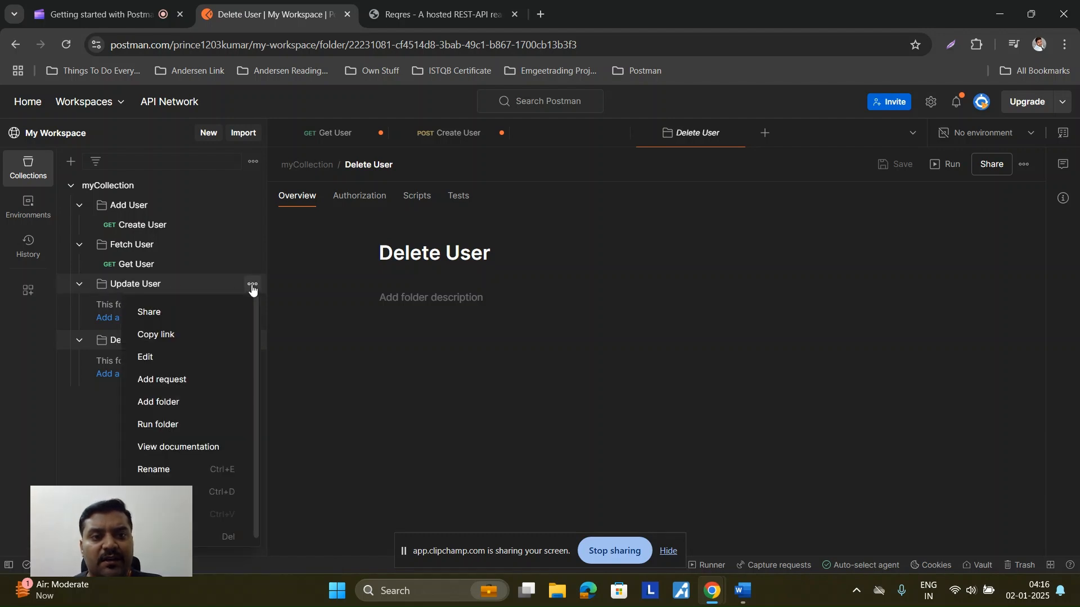
pyautogui.click(194, 379)
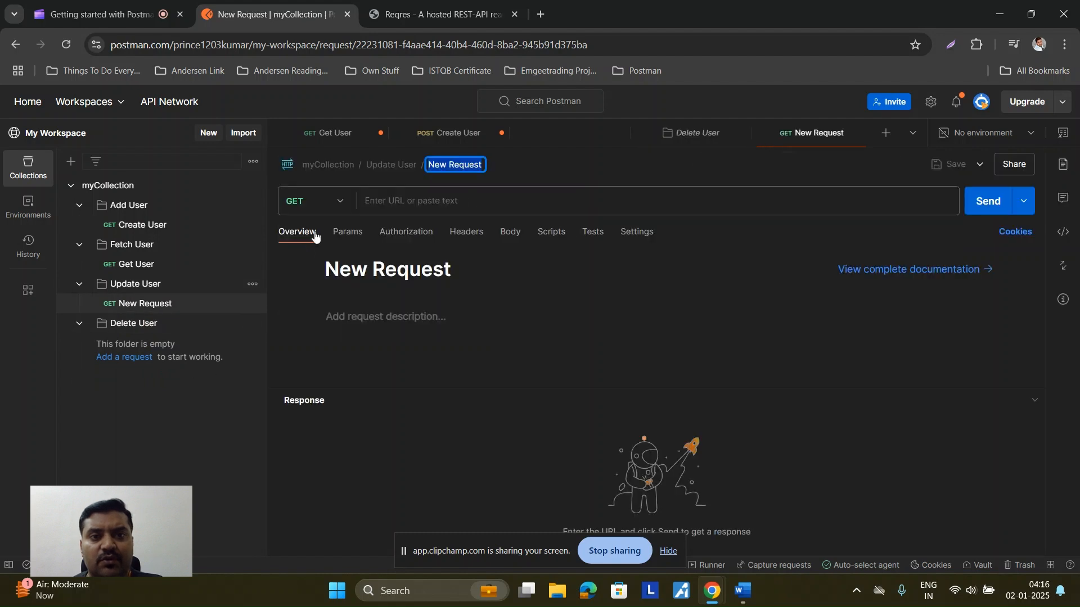
pyautogui.click(339, 202)
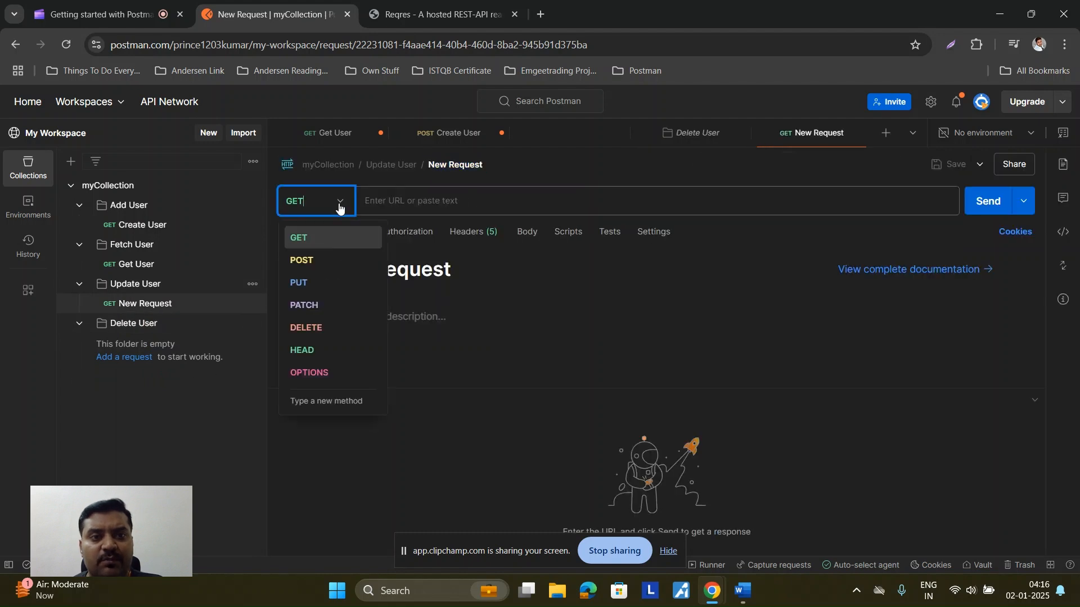
pyautogui.click(327, 286)
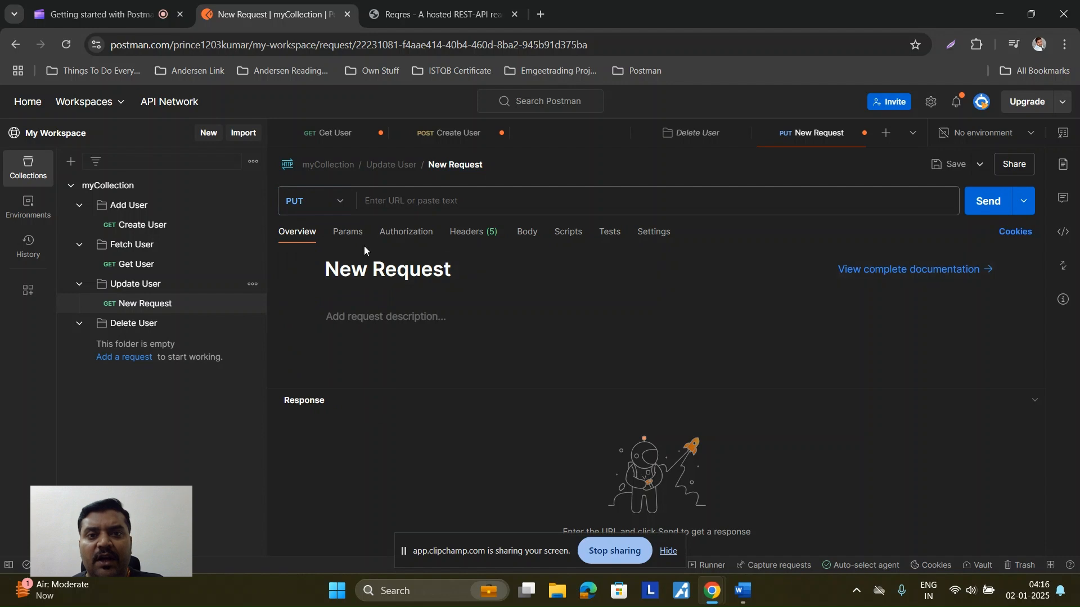
# Step: Paste the reqres.in base address into the PUT request's URL
pyautogui.click(386, 201)
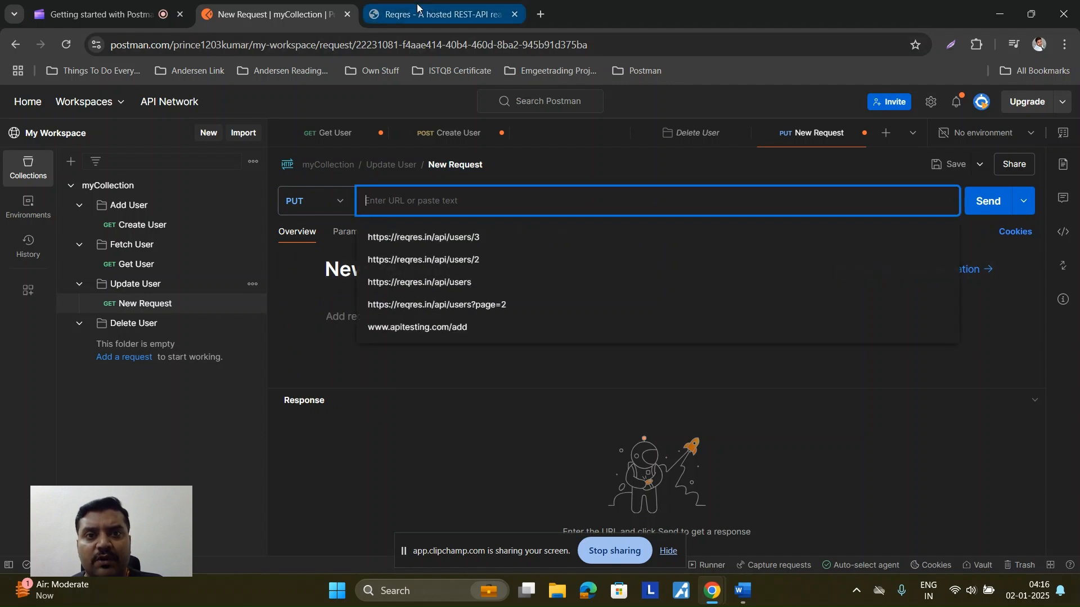
pyautogui.click(433, 14)
pyautogui.click(213, 48)
pyautogui.hotkey('ctrl', 'a')
pyautogui.hotkey('ctrl', 'c')
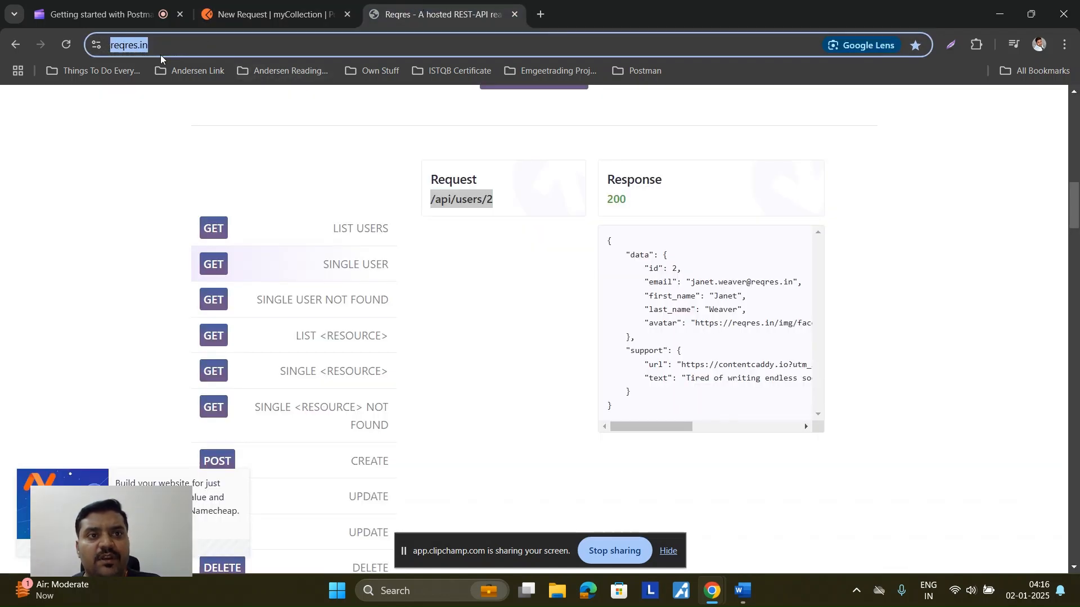
pyautogui.click(240, 17)
pyautogui.hotkey('ctrl', 'v')
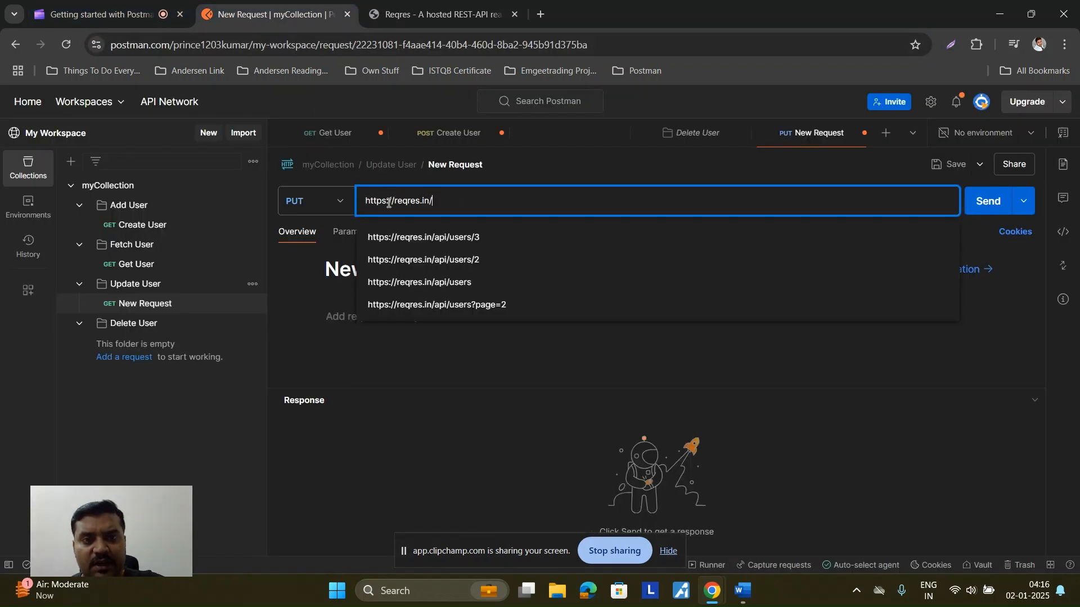
# Step: Append /api/users/2 from the Reqres PUT Update example and open the Body settings
pyautogui.click(400, 21)
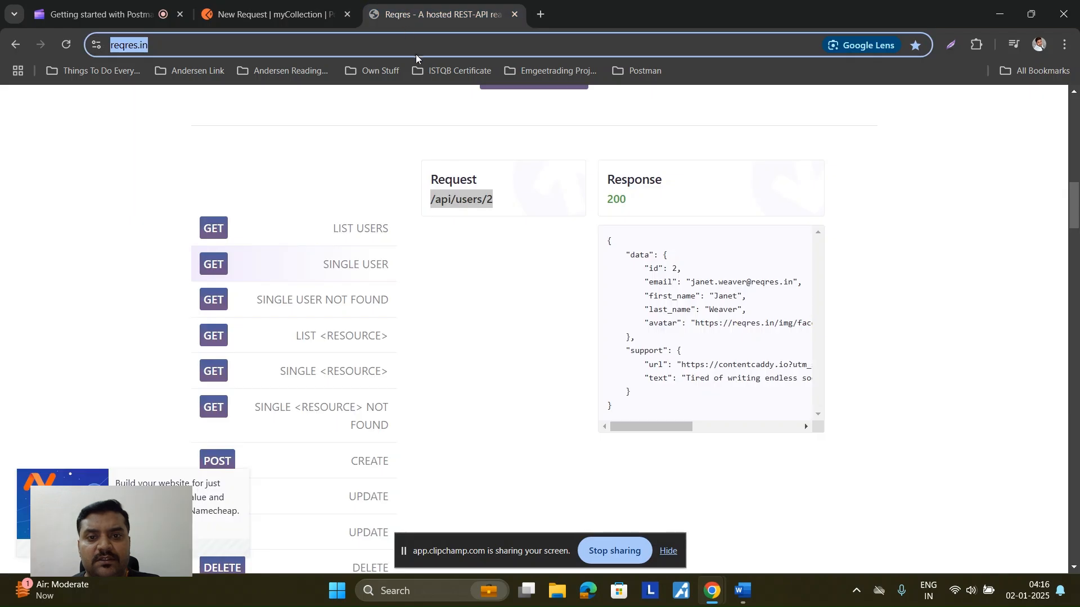
pyautogui.scroll(-5, 349, 422)
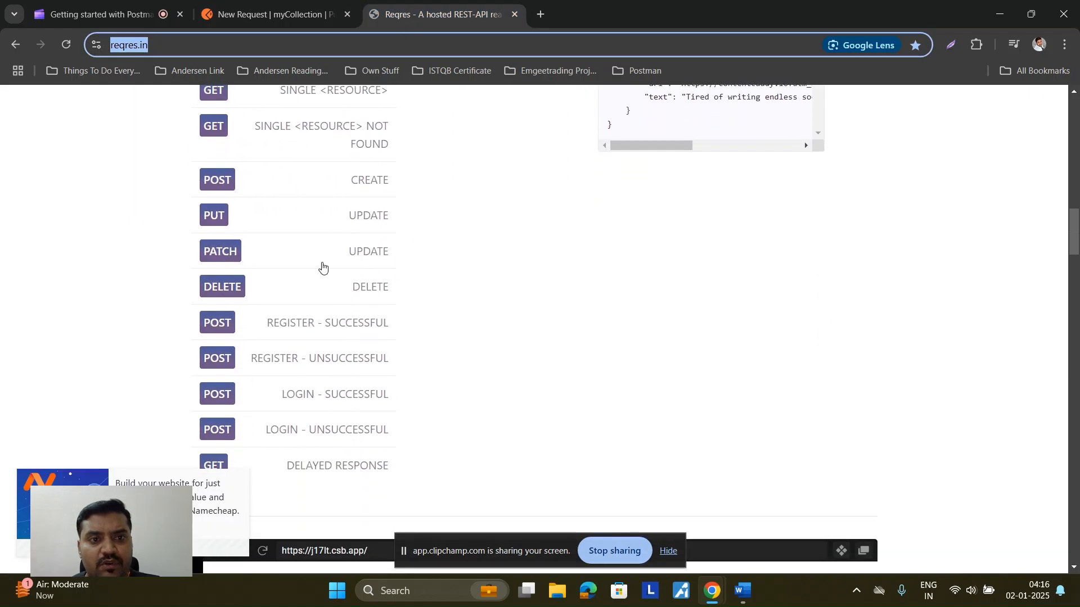
pyautogui.click(317, 217)
pyautogui.scroll(6, 441, 361)
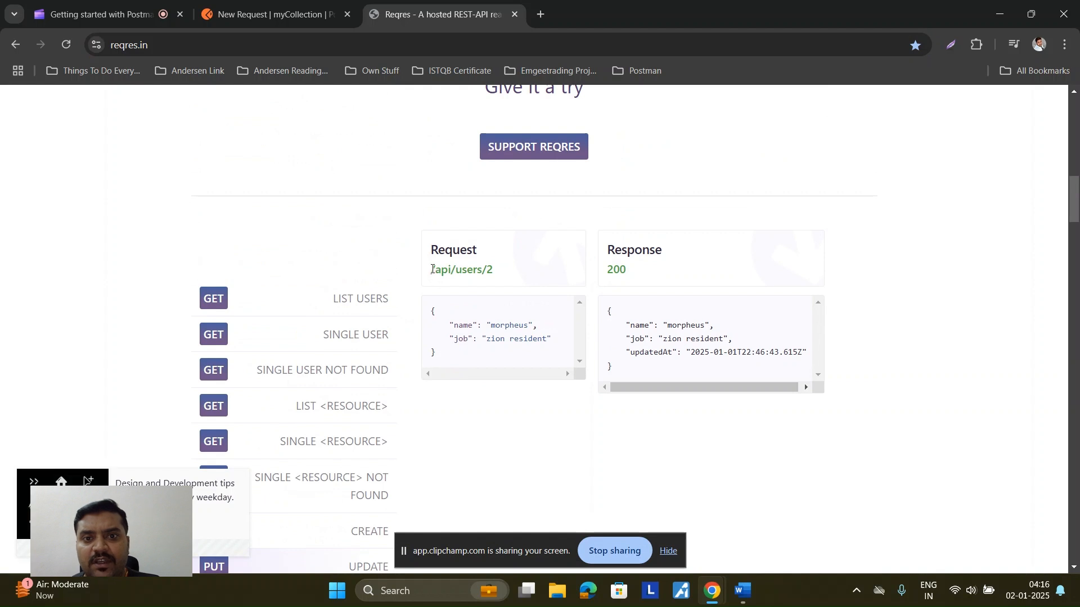
pyautogui.moveTo(430, 271); pyautogui.dragTo(482, 270)
pyautogui.hotkey('ctrl', 'c')
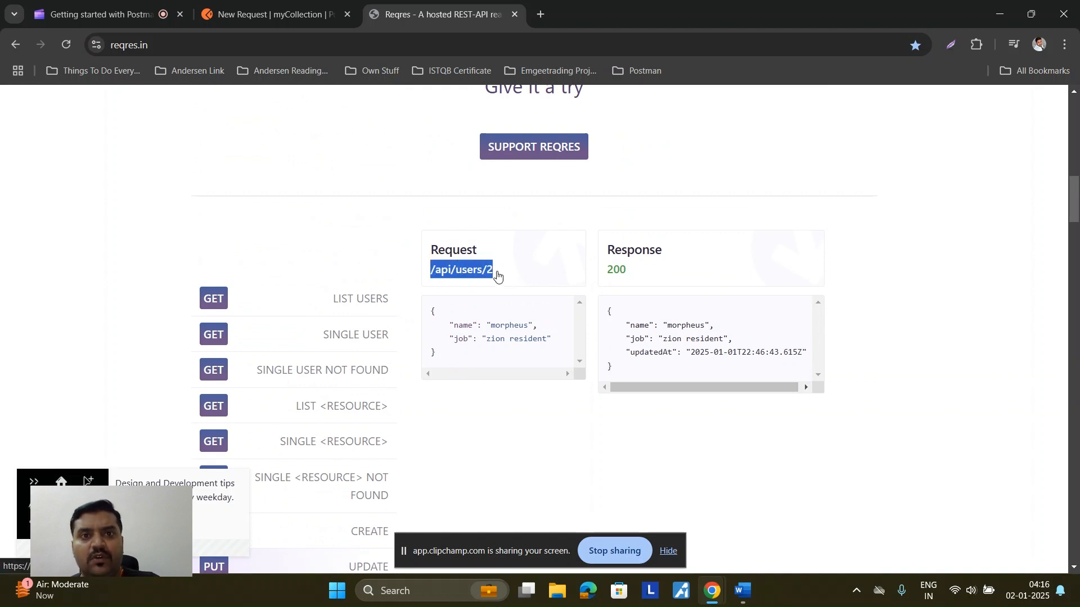
pyautogui.click(276, 14)
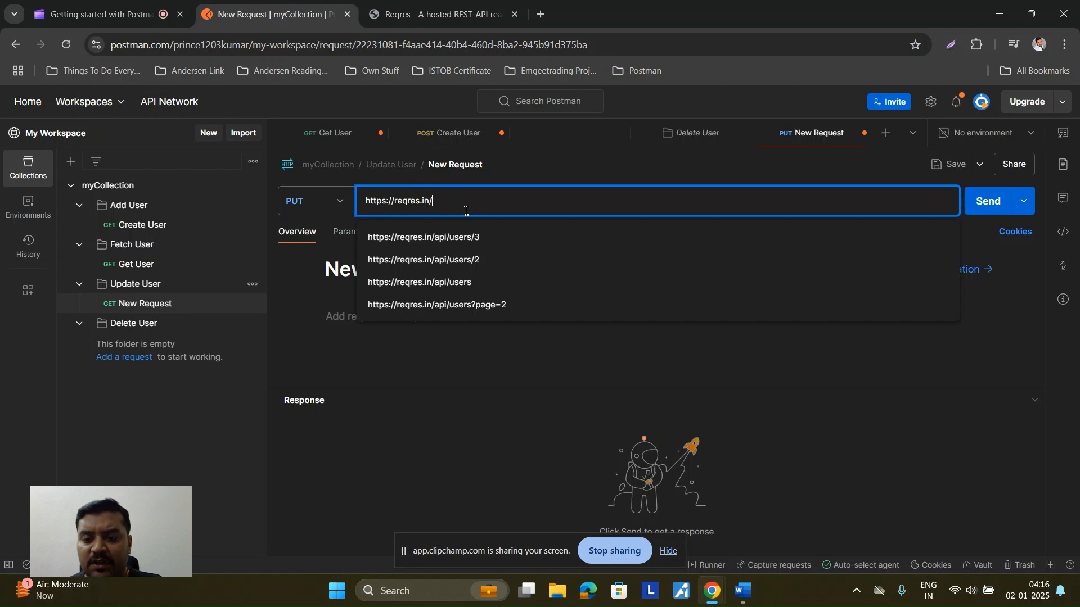
pyautogui.hotkey('ctrl', 'v')
pyautogui.write('/2')
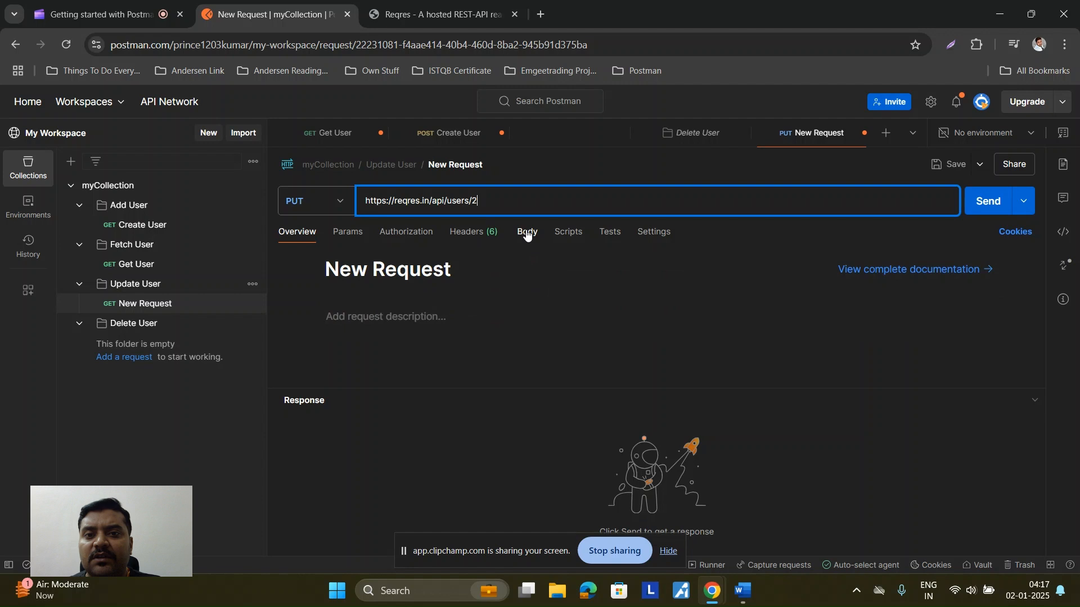
pyautogui.click(527, 236)
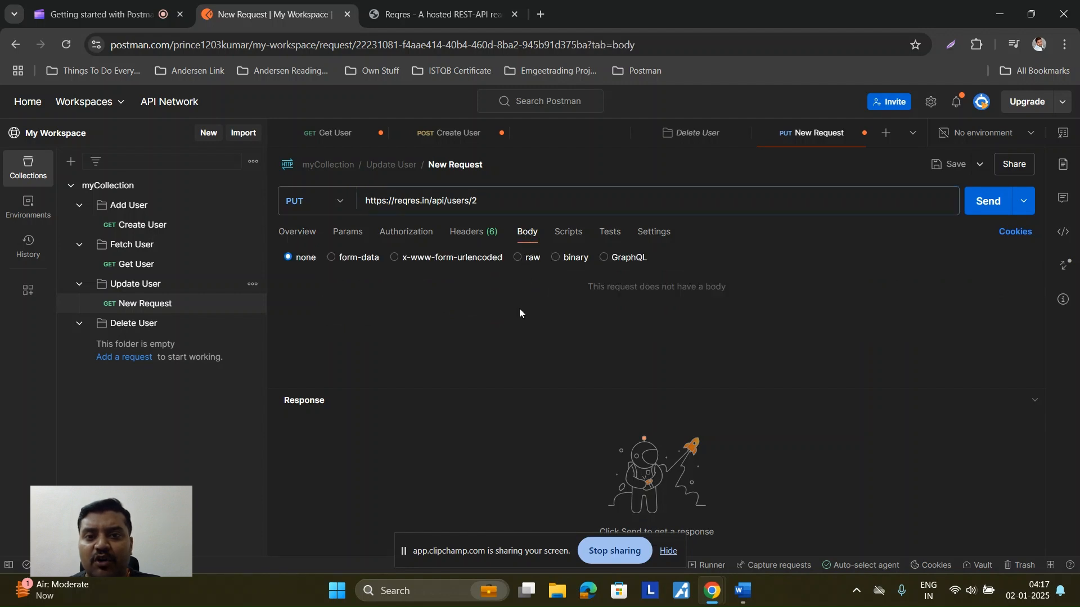
# Step: Choose a raw body and paste the Reqres example JSON into it
pyautogui.click(520, 260)
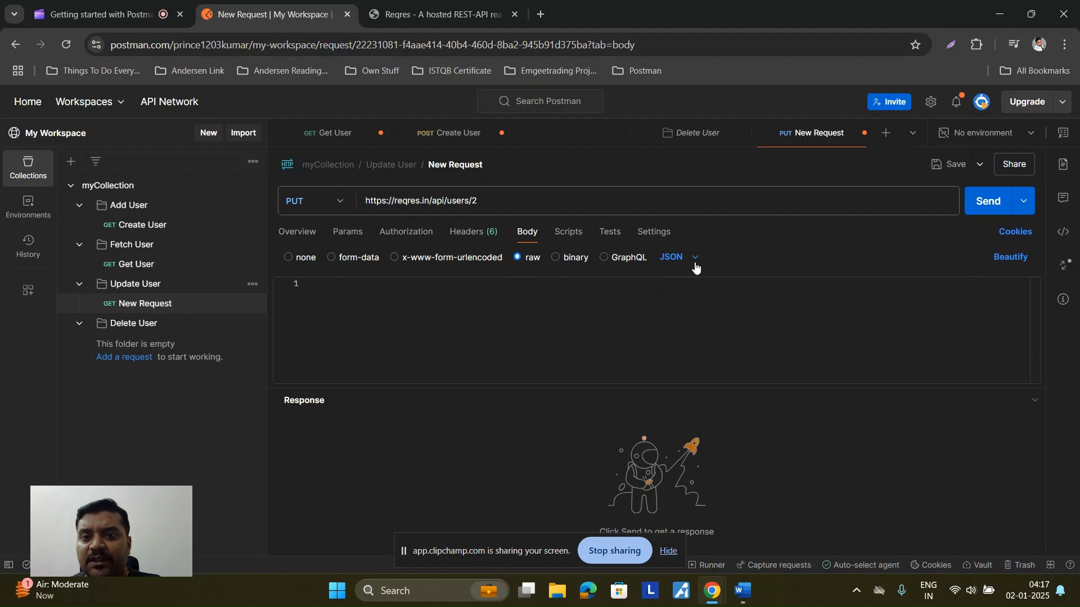
pyautogui.click(326, 285)
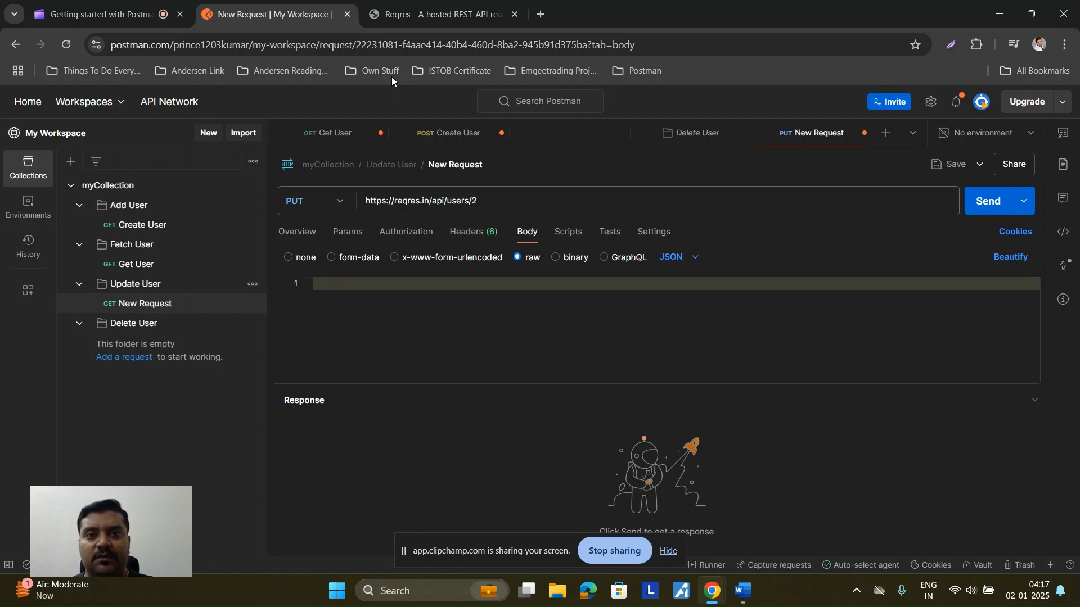
pyautogui.click(436, 14)
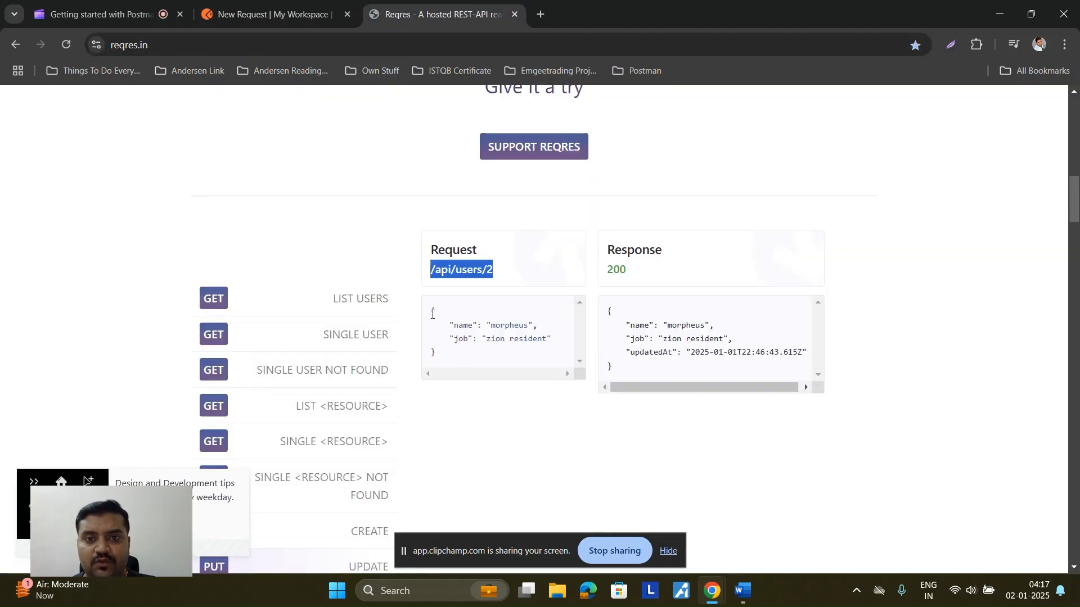
pyautogui.click(431, 313)
pyautogui.moveTo(431, 312); pyautogui.dragTo(443, 354)
pyautogui.hotkey('ctrl', 'c')
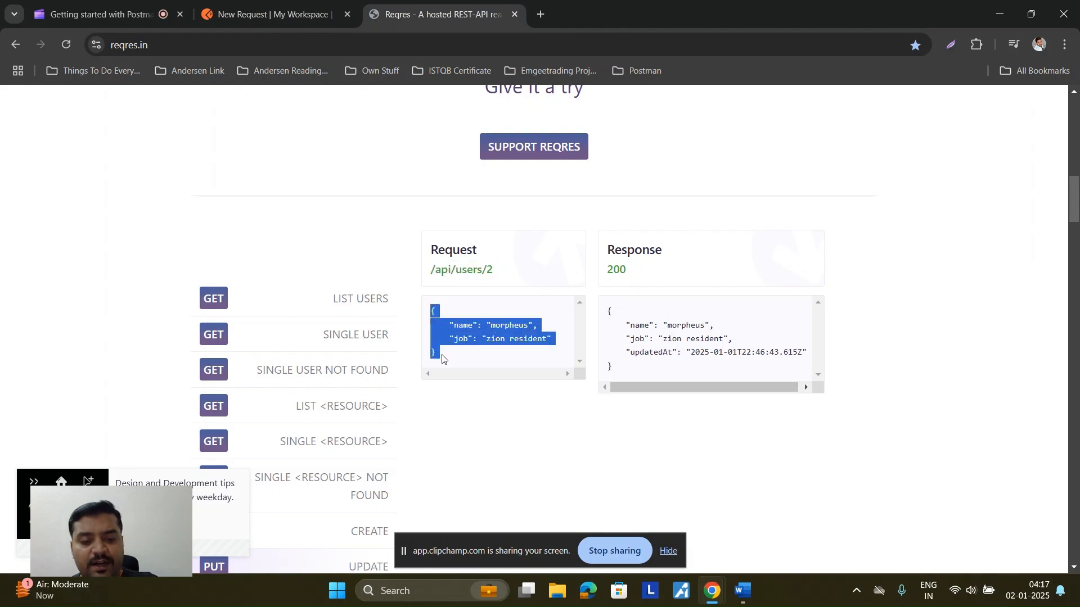
pyautogui.click(256, 17)
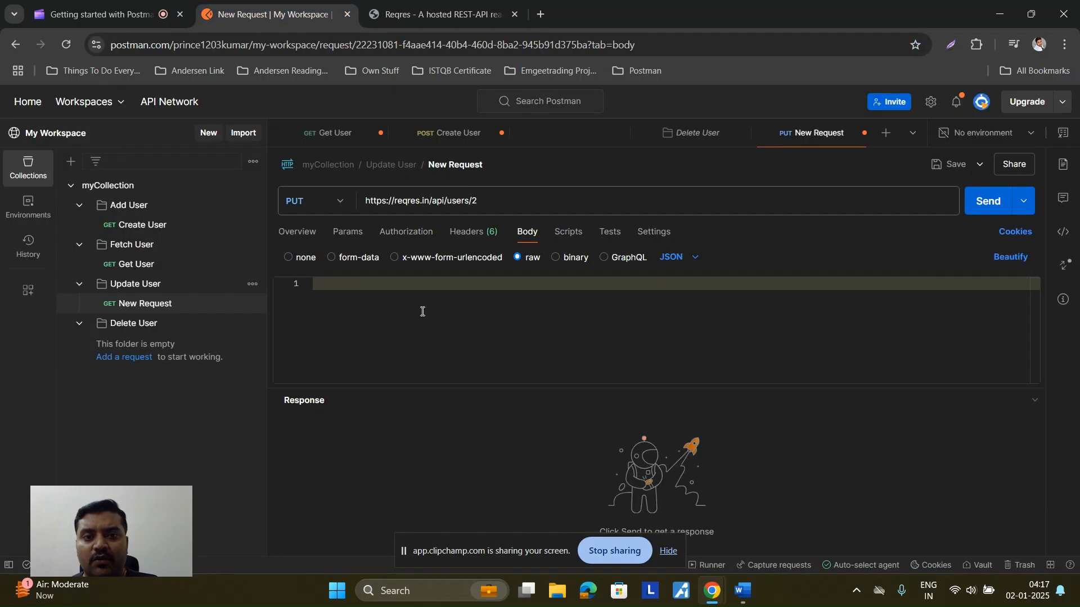
pyautogui.hotkey('ctrl', 'v')
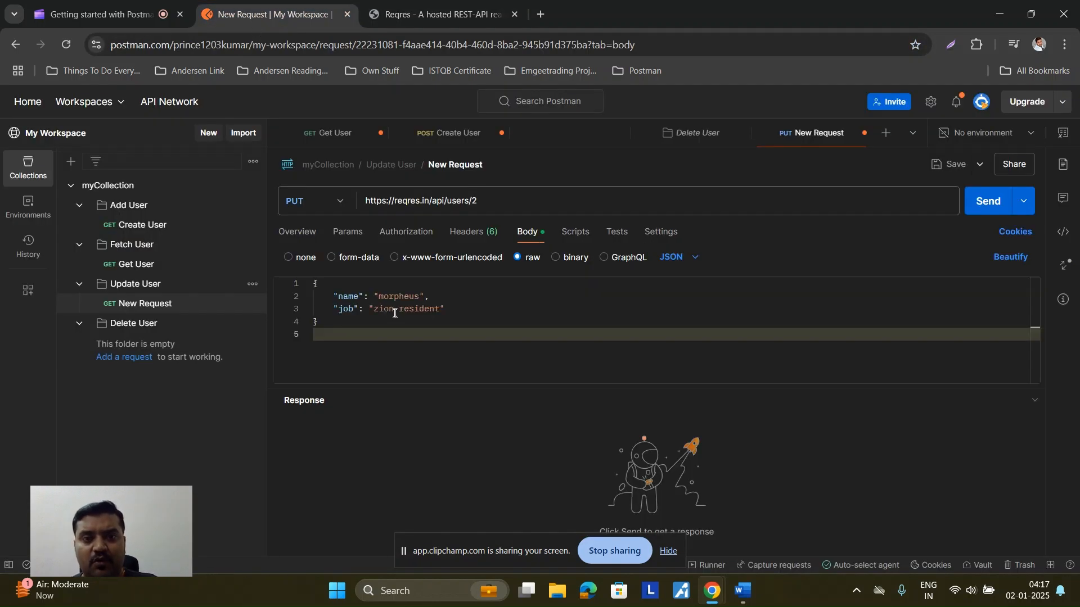
# Step: Replace the sample name with the user's full name and 'zion resident' with QA Tester
pyautogui.doubleClick(398, 296)
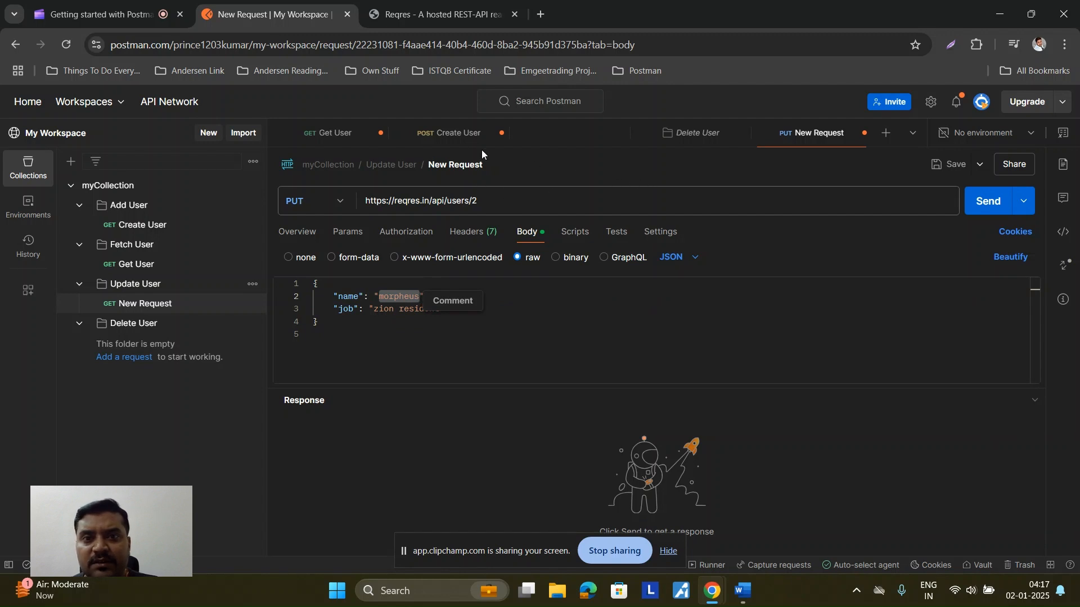
pyautogui.click(437, 137)
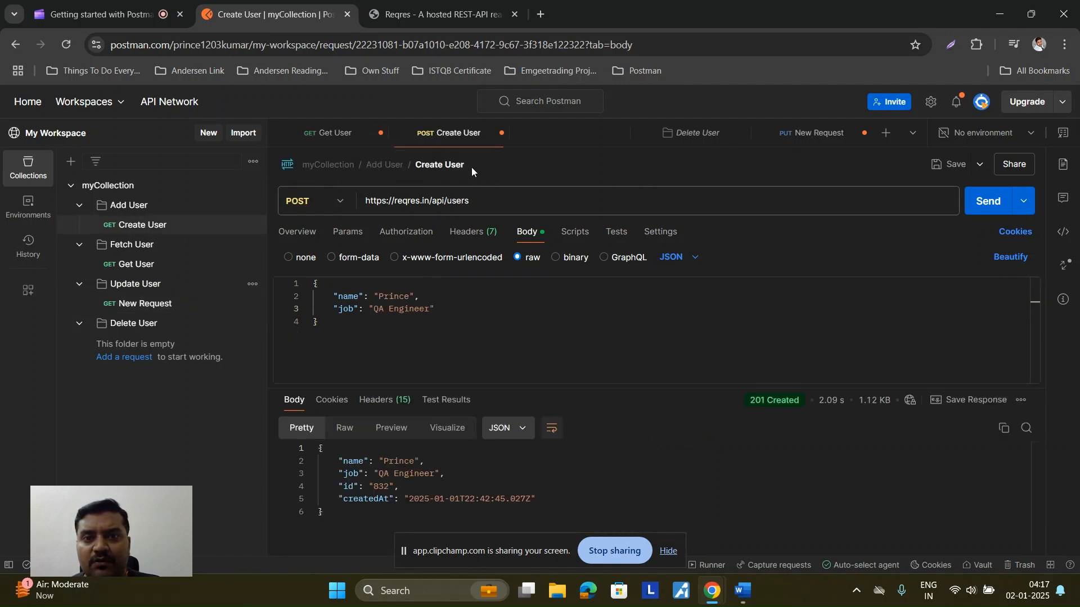
pyautogui.click(824, 140)
pyautogui.doubleClick(408, 294)
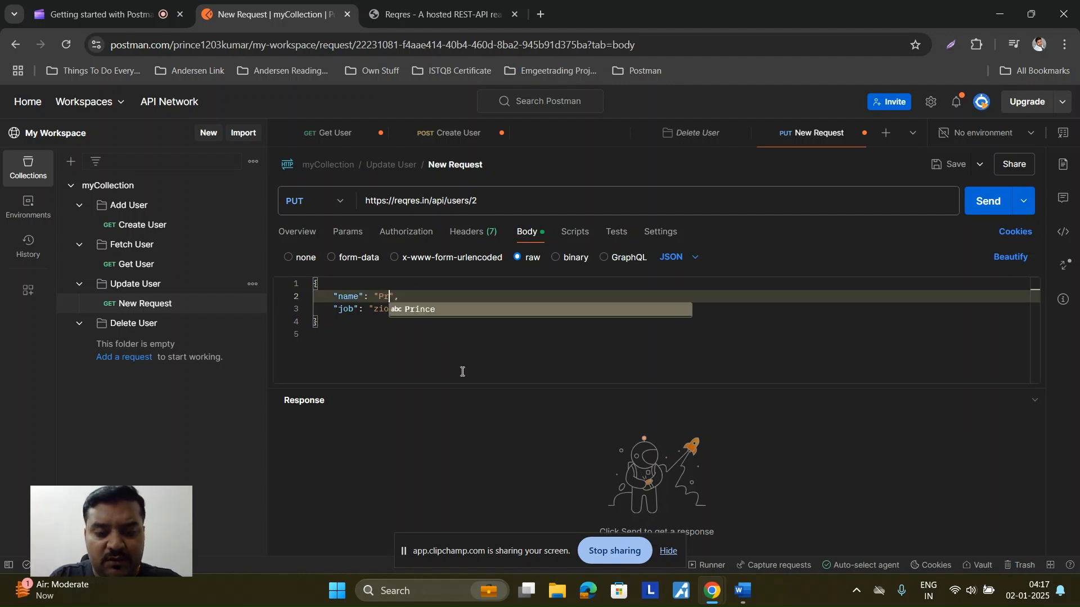
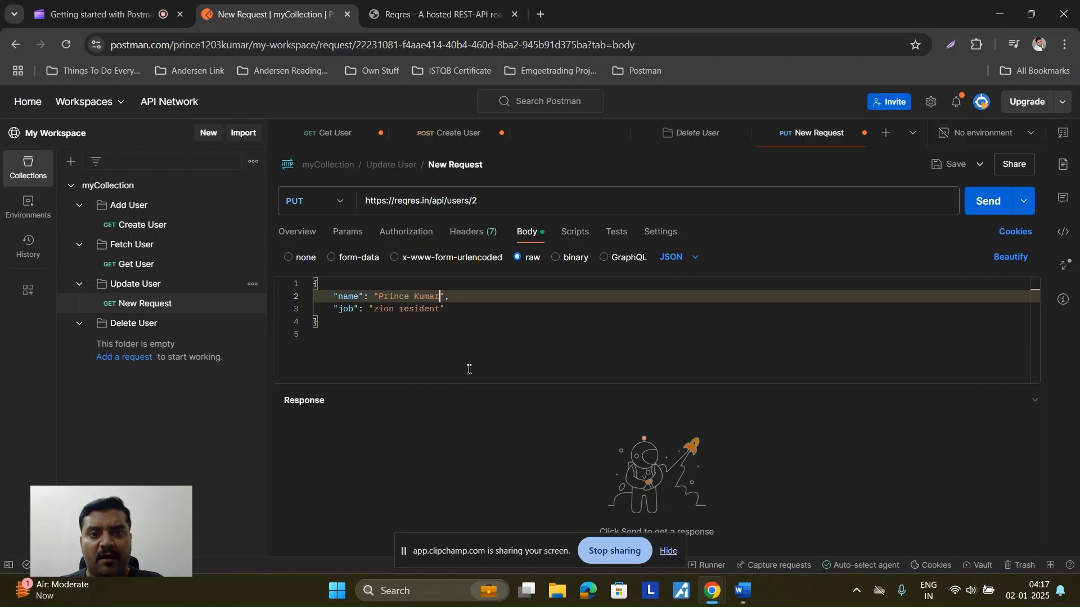
pyautogui.moveTo(376, 308); pyautogui.dragTo(438, 309)
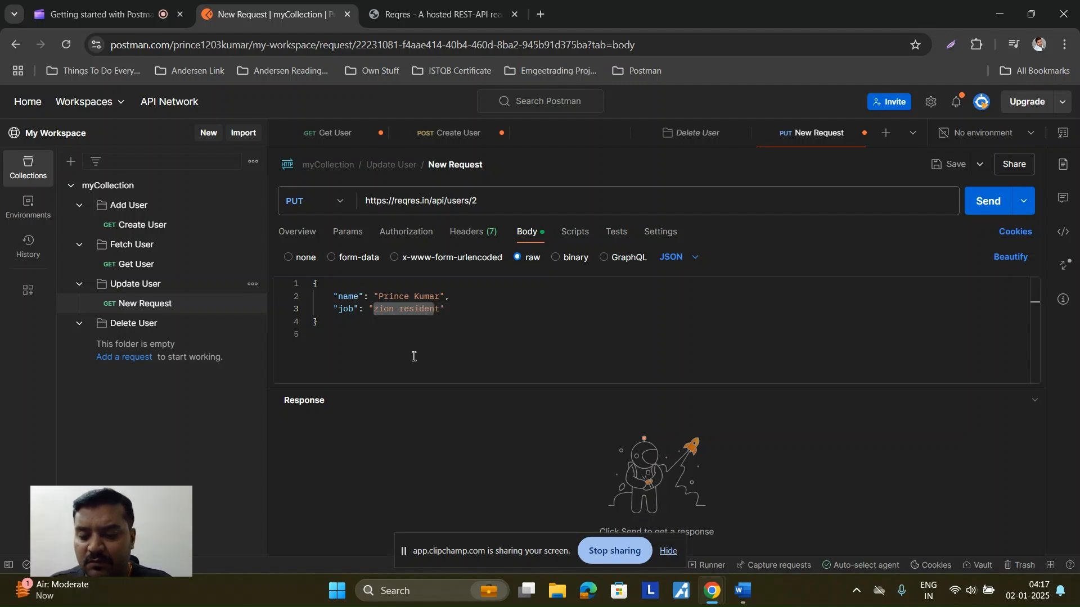
pyautogui.press('BackSpace')
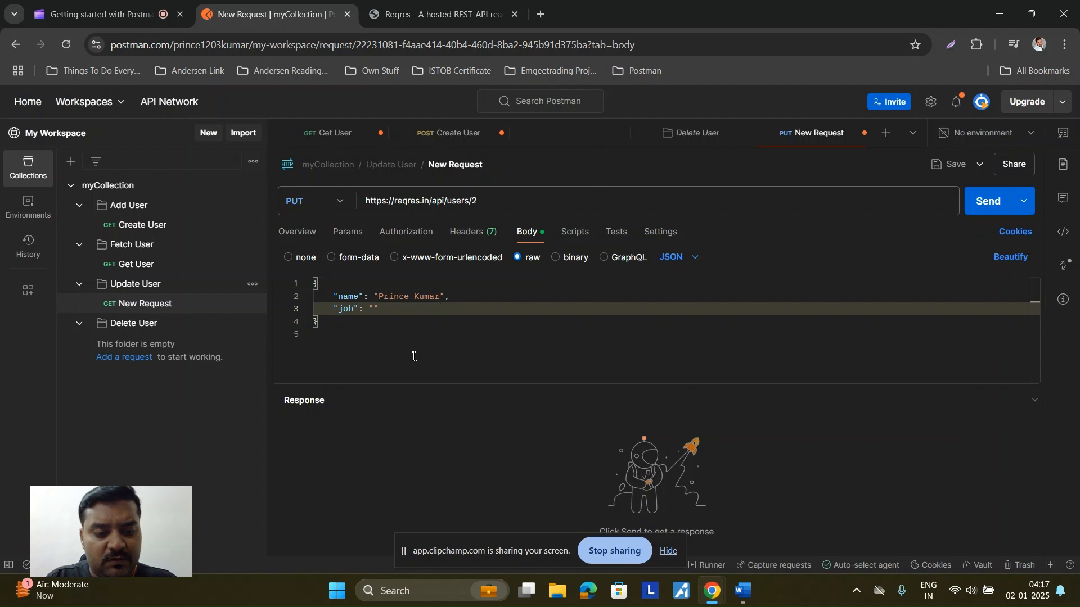
pyautogui.write('QA Tester')
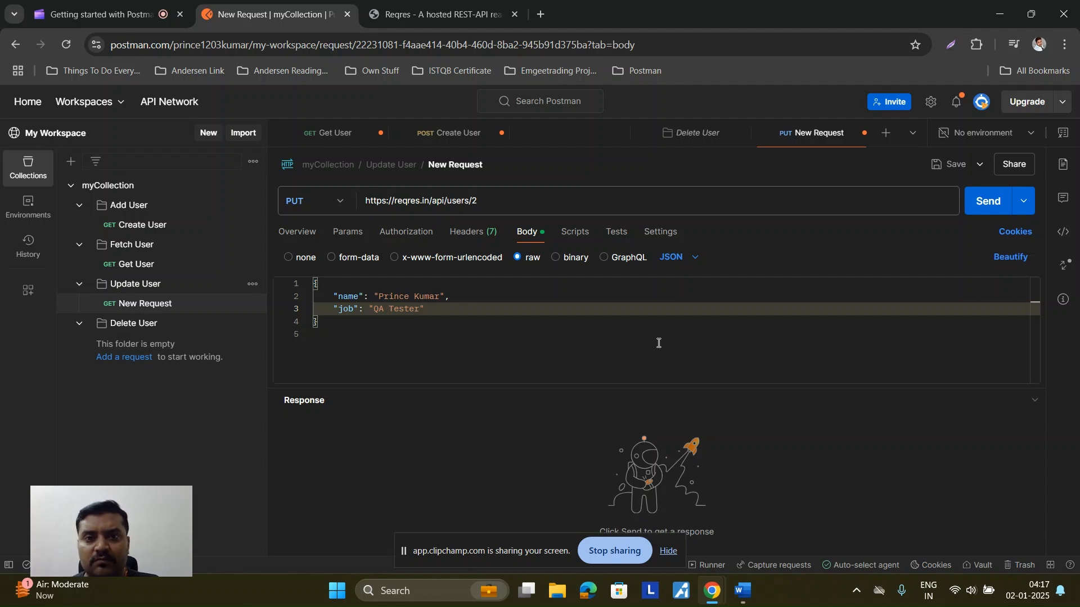
# Step: Send the PUT request and review the 200 OK response with its updatedAt timestamp
pyautogui.click(991, 208)
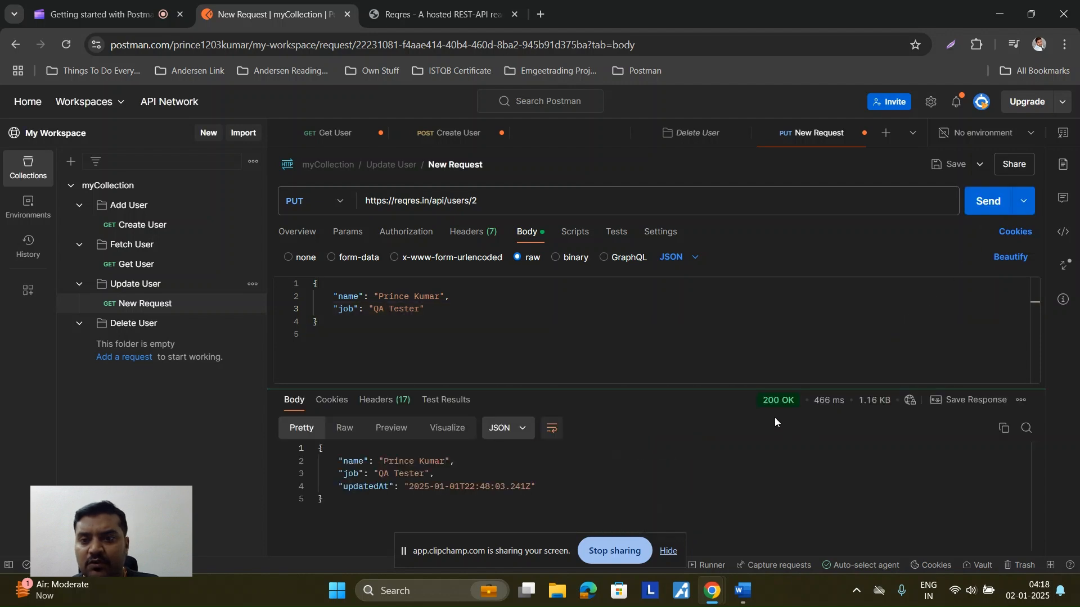
pyautogui.moveTo(762, 407)
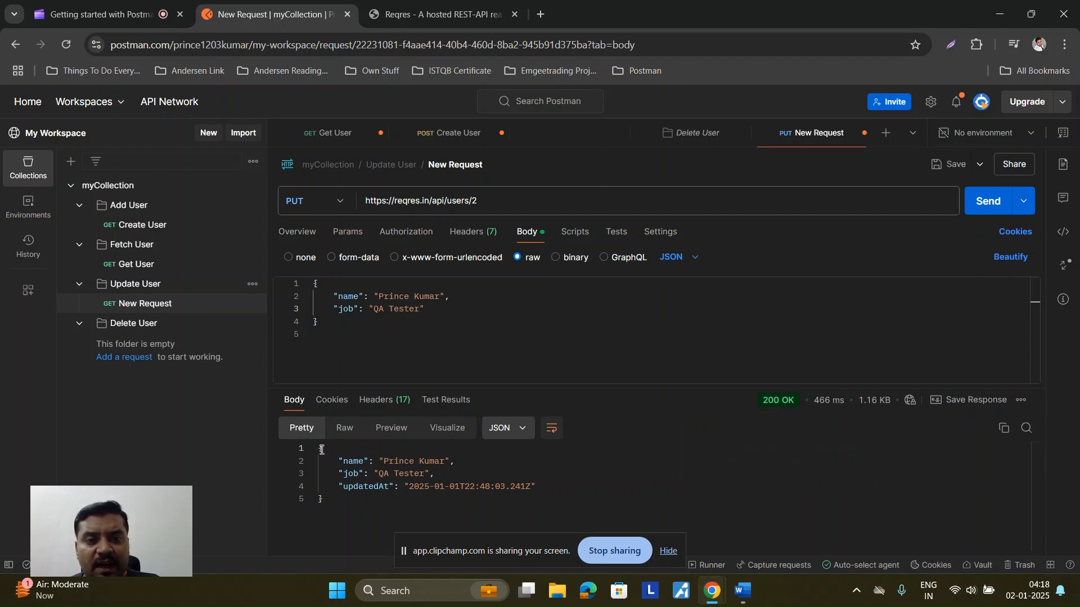
pyautogui.moveTo(319, 448); pyautogui.dragTo(324, 497)
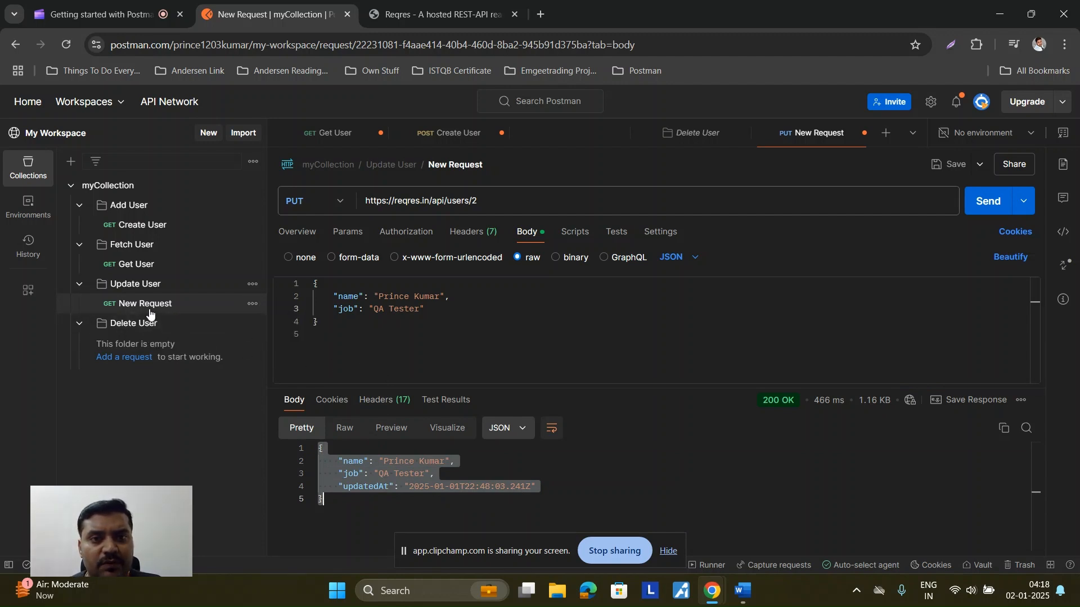
# Step: Rename the PUT request to 'Update User'
pyautogui.click(457, 166)
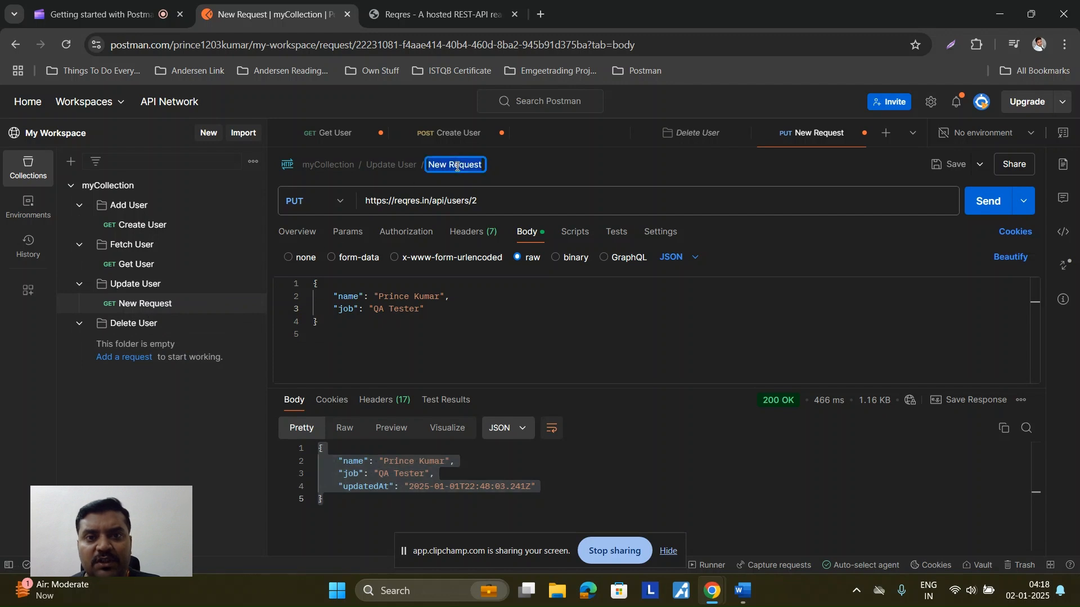
pyautogui.write('Update')
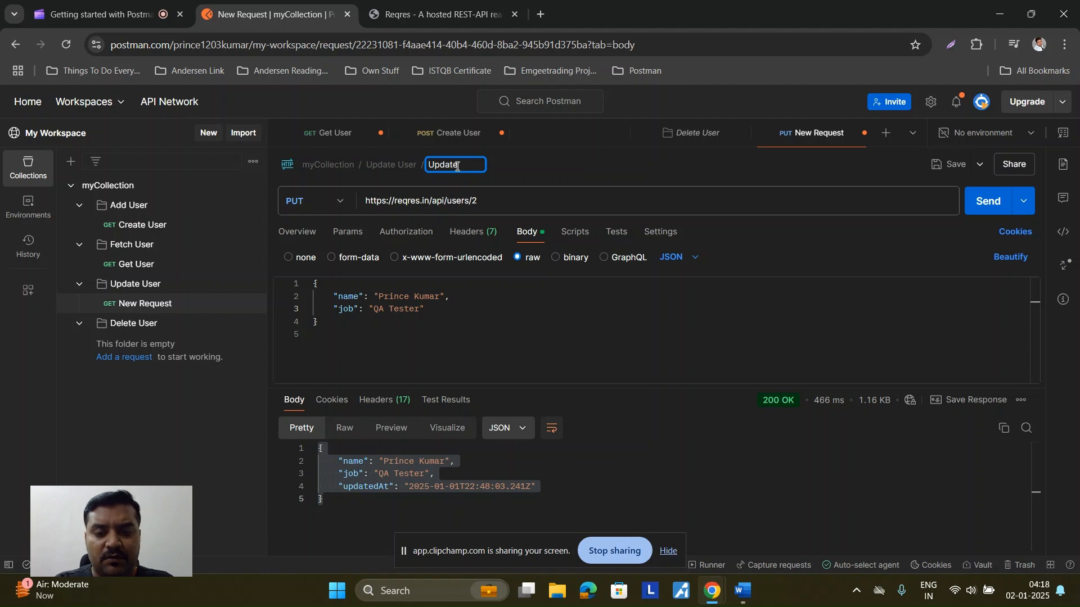
pyautogui.write(' User')
pyautogui.press('Return')
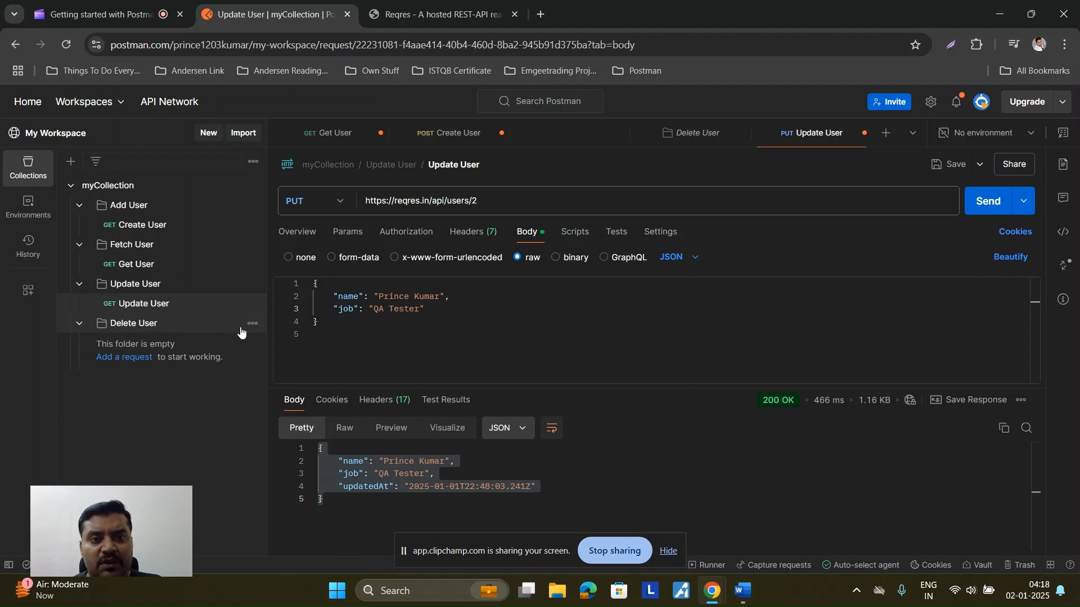
pyautogui.click(253, 324)
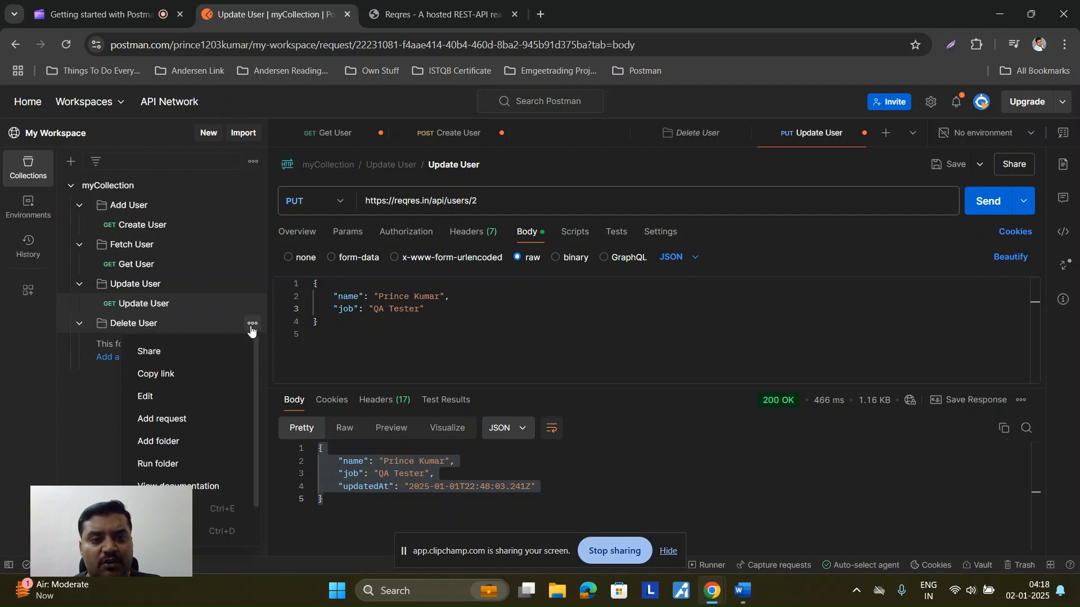
# Step: Add a new request to the Delete User folder and set its method to DELETE
pyautogui.click(194, 417)
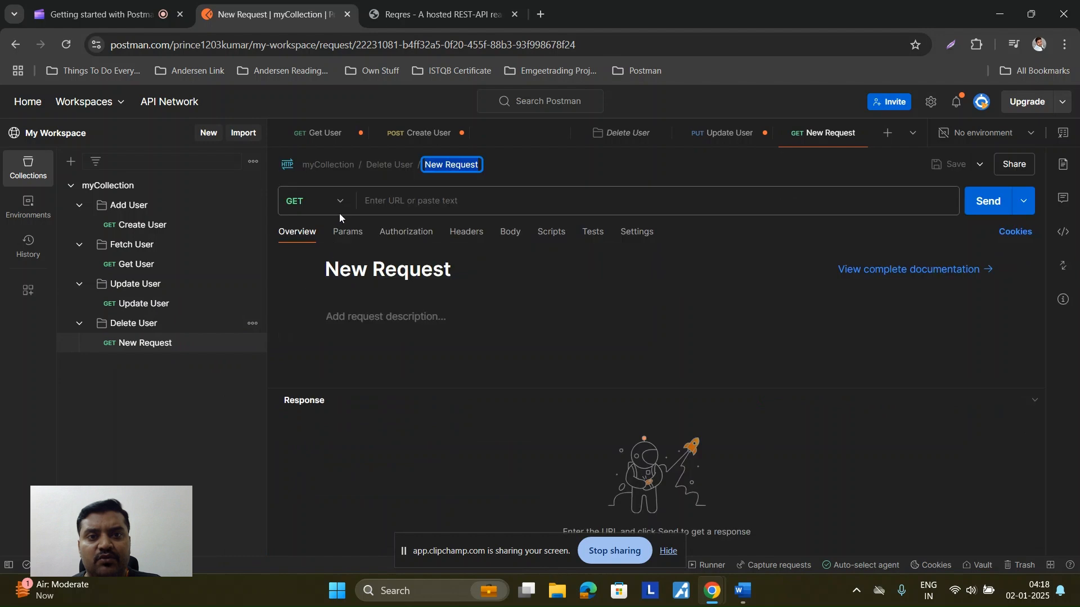
pyautogui.click(339, 202)
pyautogui.click(329, 328)
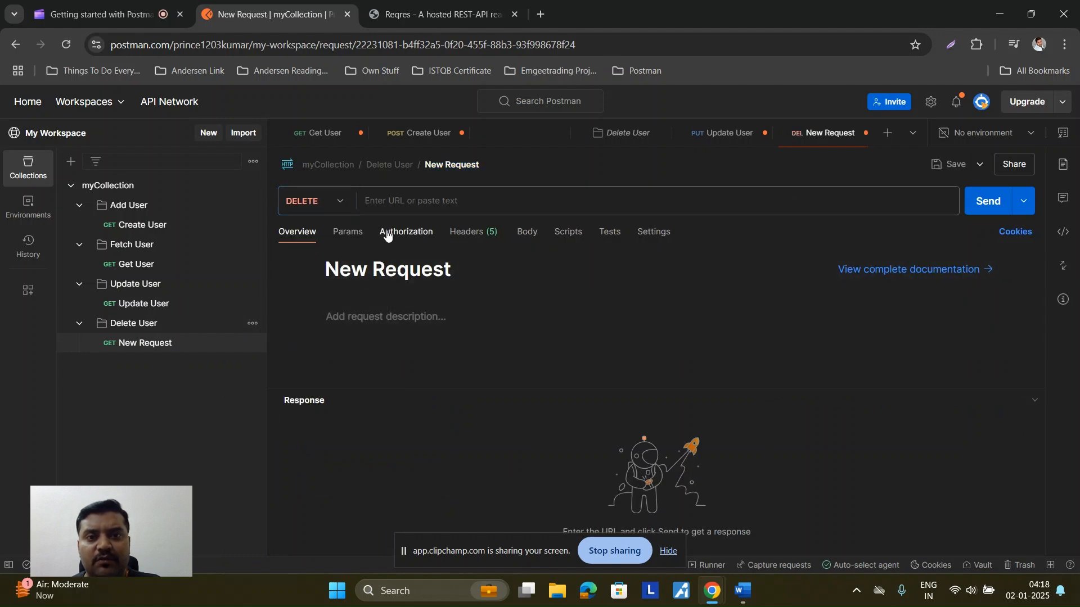
pyautogui.click(112, 45)
pyautogui.hotkey('ctrl', 'c')
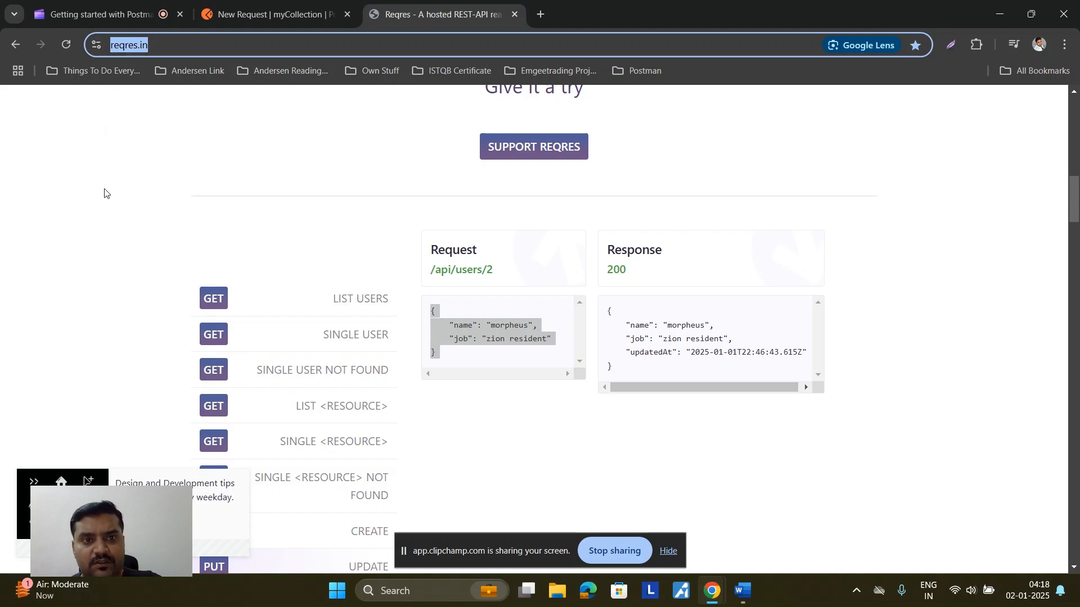
pyautogui.click(253, 13)
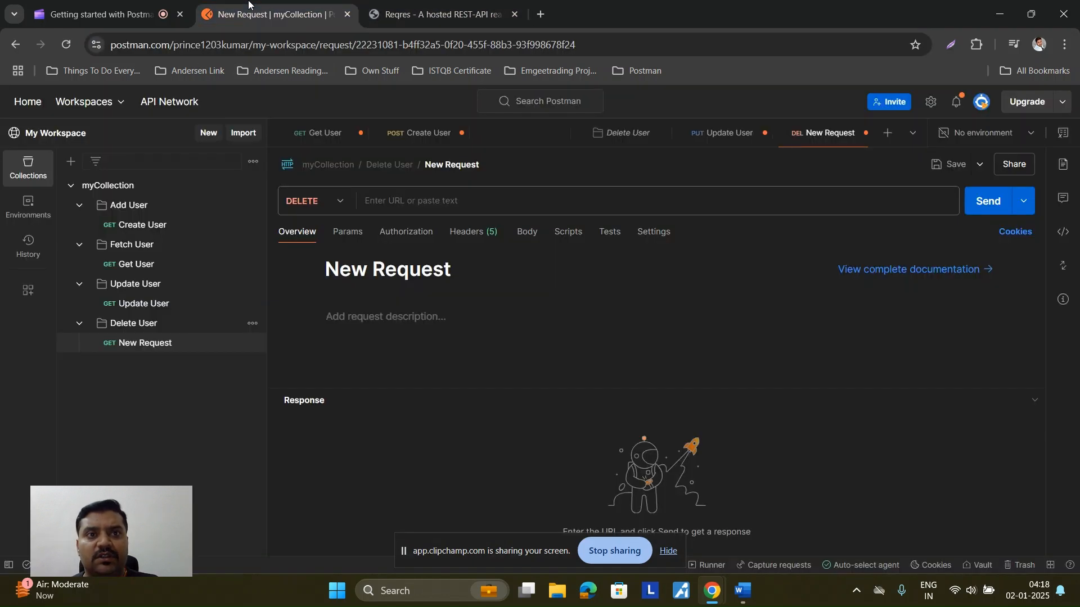
pyautogui.click(388, 201)
pyautogui.hotkey('ctrl', 'v')
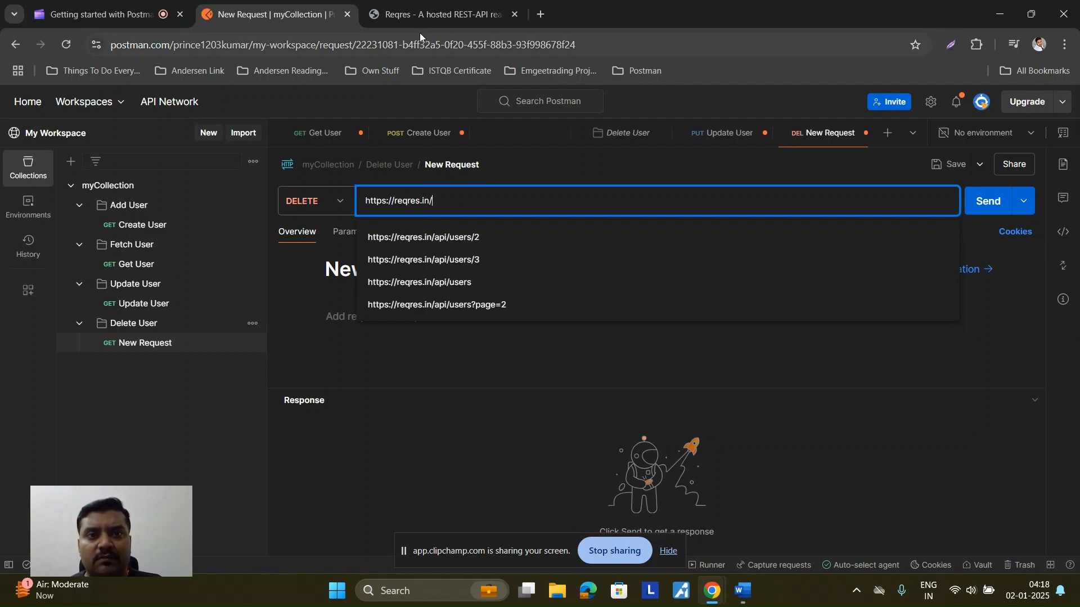
pyautogui.click(419, 16)
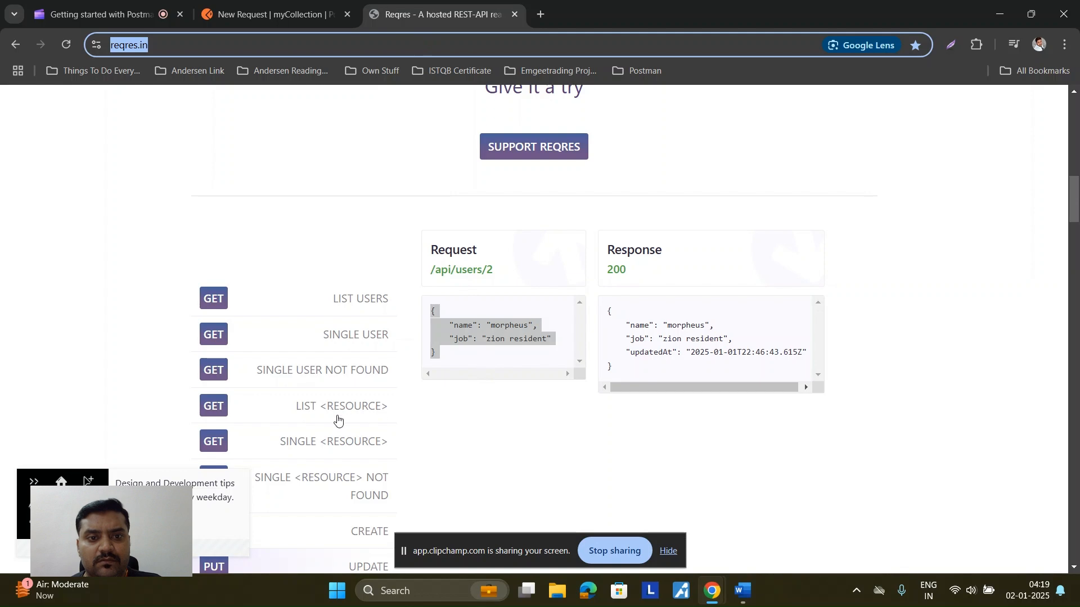
# Step: Show Reqres's DELETE example (204, no body) and select its /api/users/2 request path
pyautogui.scroll(-10, 334, 418)
pyautogui.scroll(4, 332, 419)
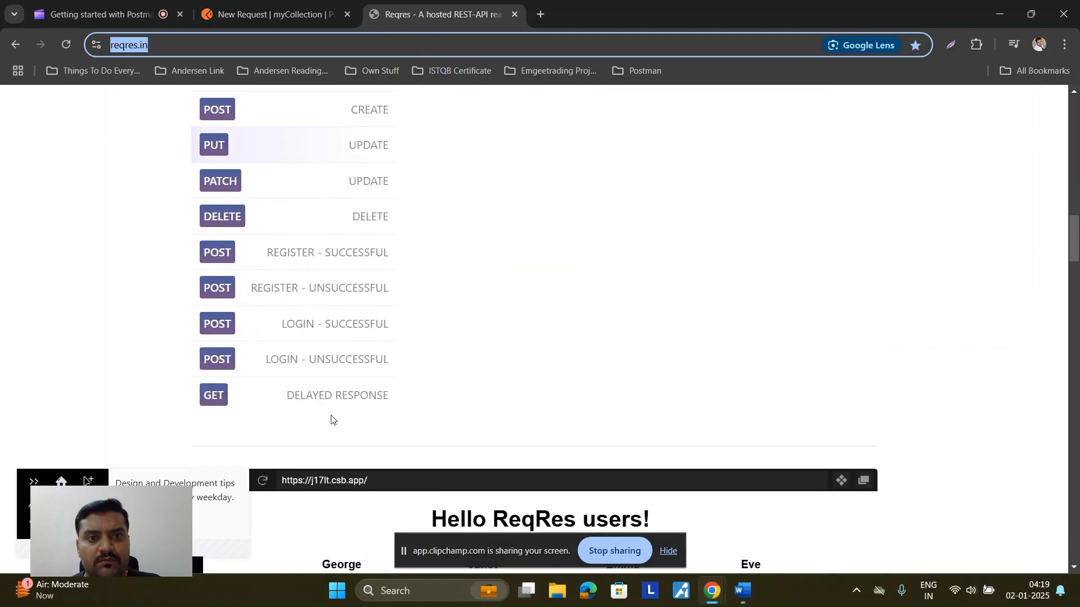
pyautogui.click(346, 287)
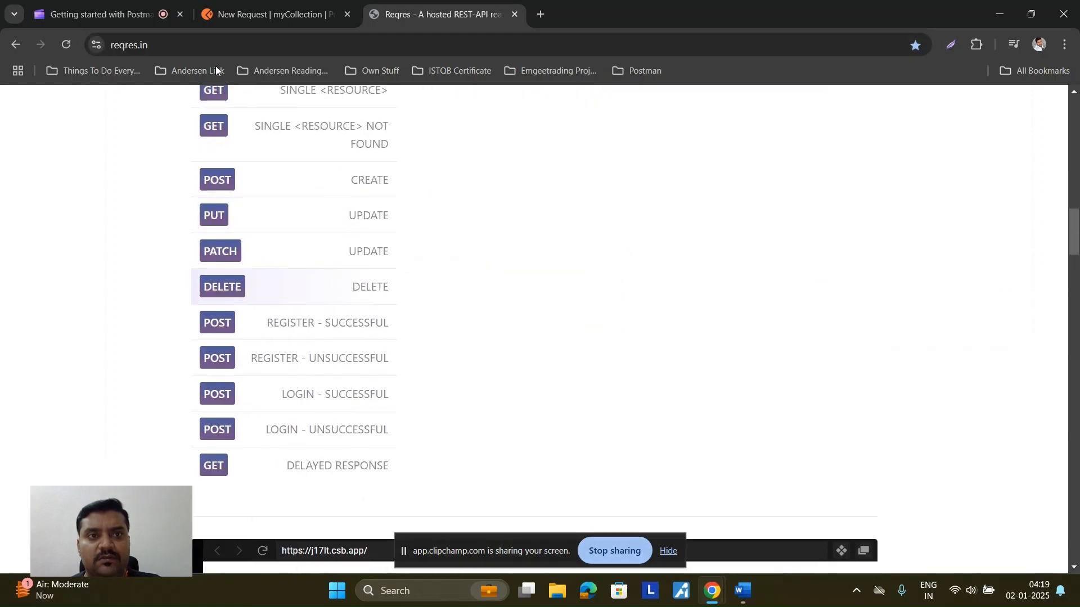
pyautogui.scroll(6, 393, 382)
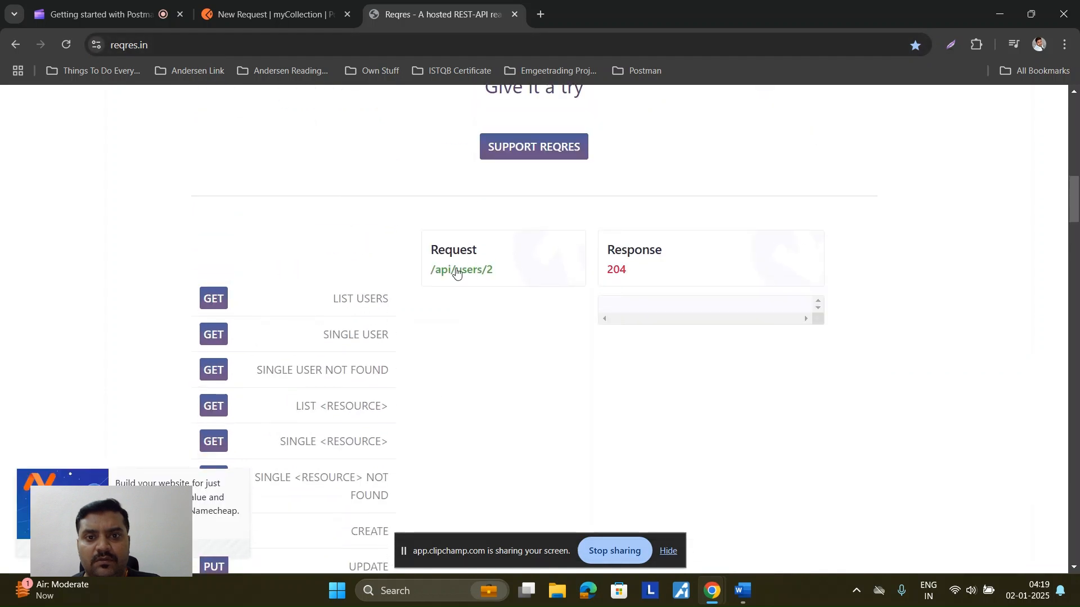
pyautogui.moveTo(430, 274); pyautogui.dragTo(501, 276)
pyautogui.hotkey('ctrl', 'c')
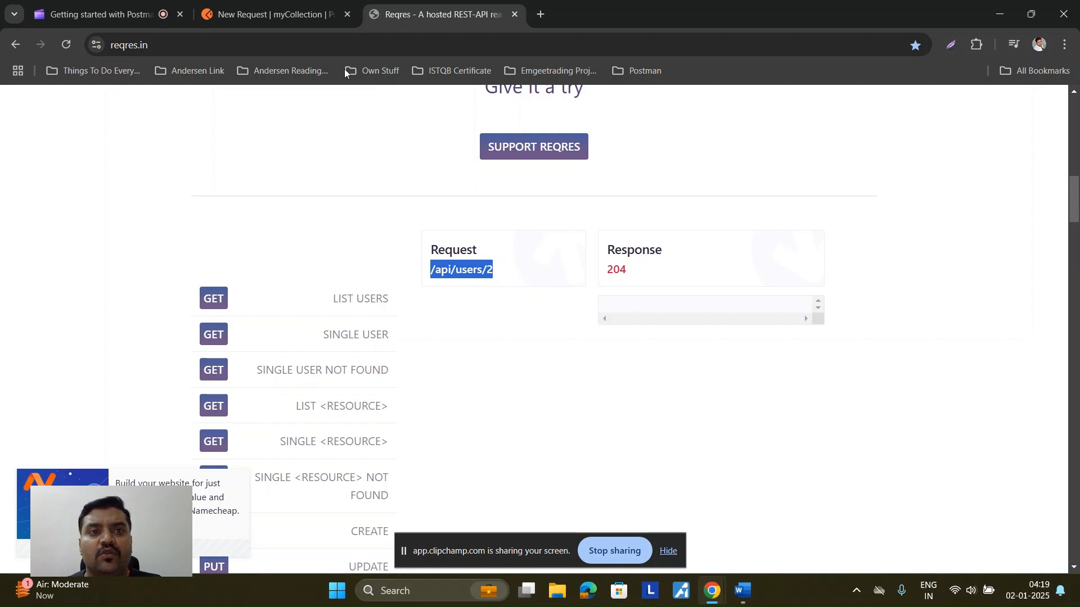
# Step: Append /api/users/2 to the URL, remove the double slash after a 404, and resend for 204
pyautogui.click(303, 15)
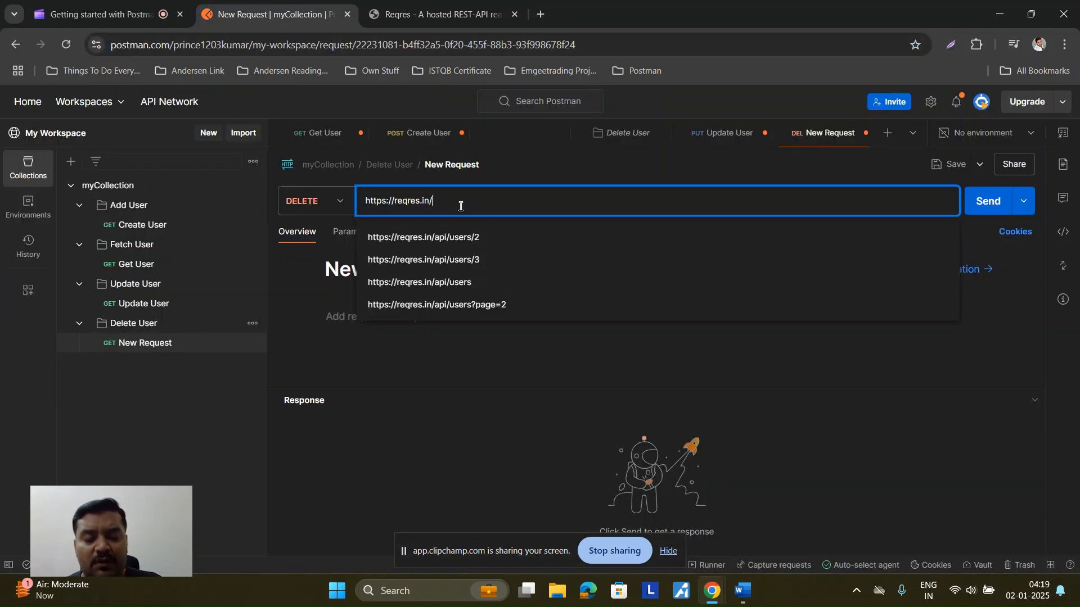
pyautogui.hotkey('ctrl', 'v')
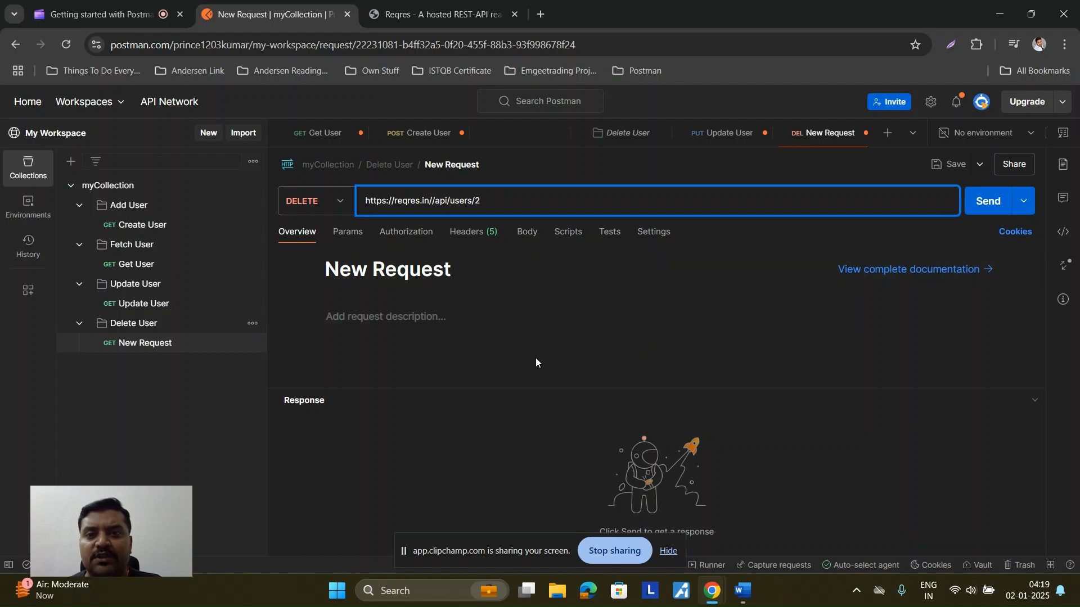
pyautogui.click(994, 206)
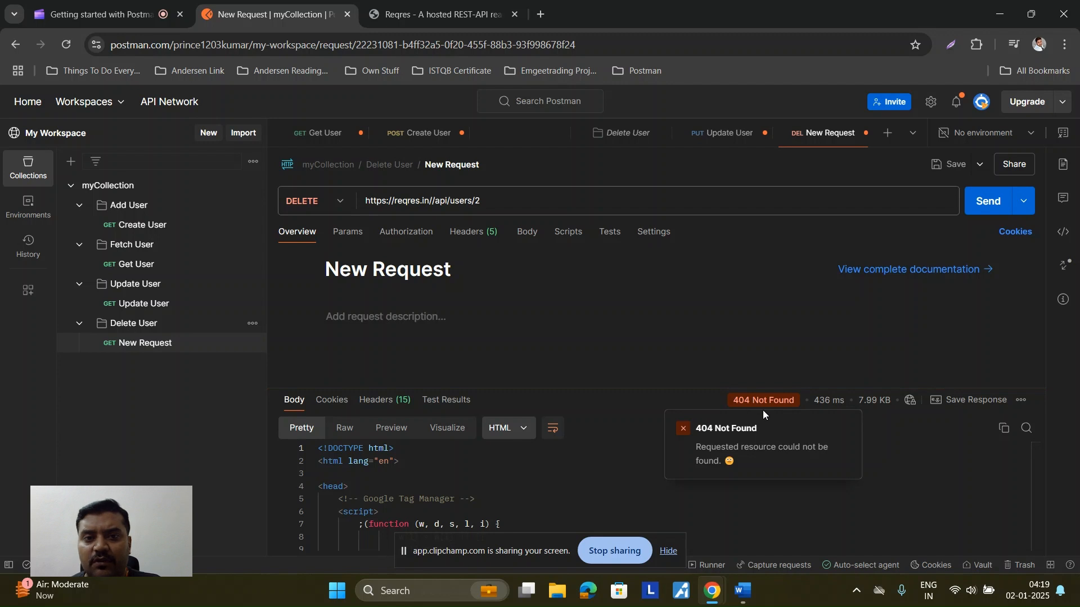
pyautogui.click(495, 200)
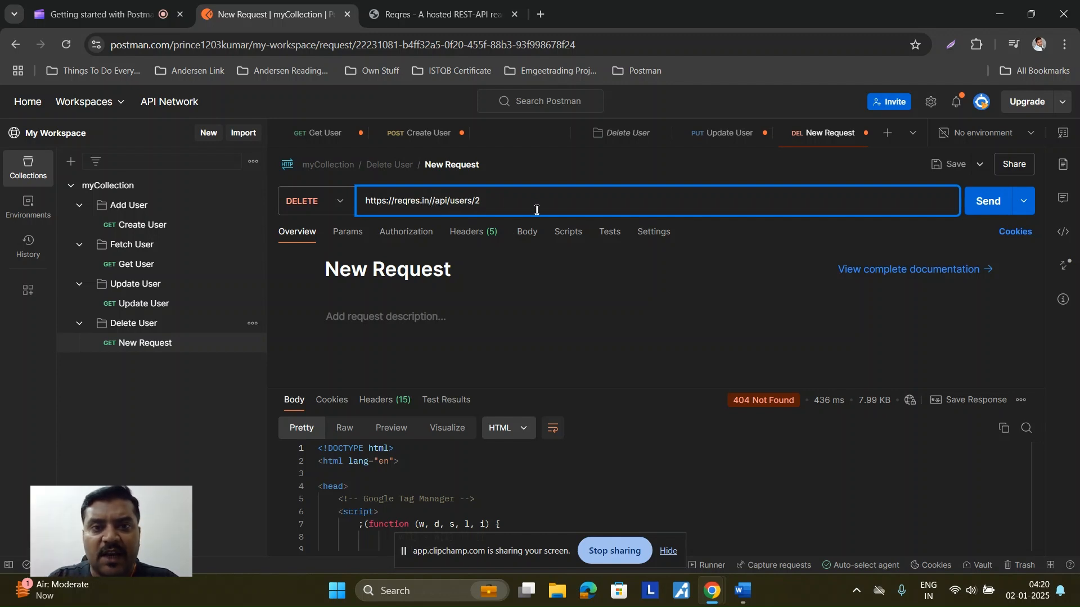
pyautogui.press('BackSpace')
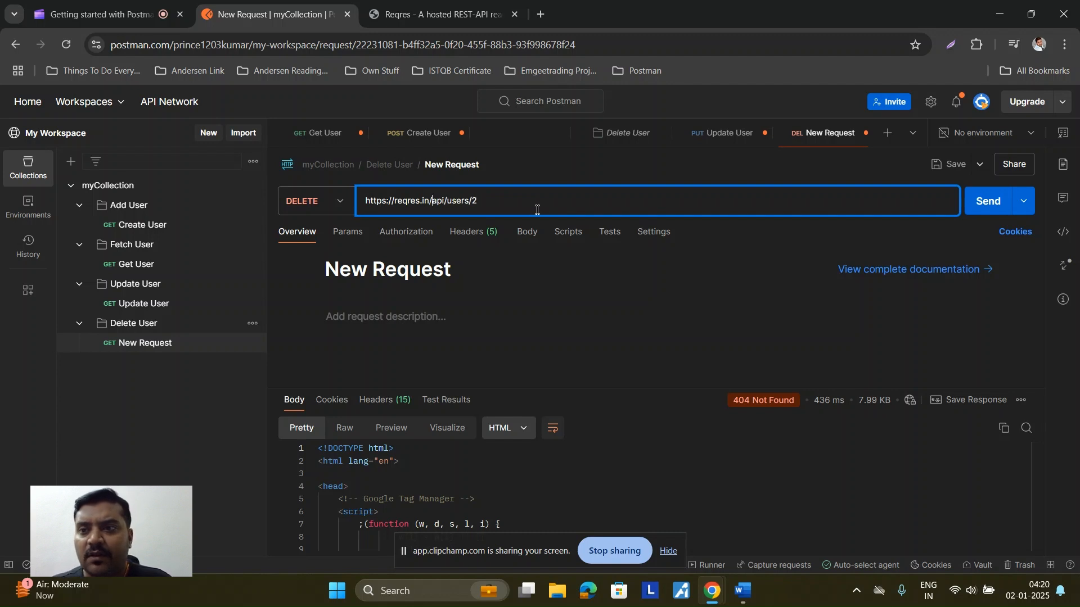
pyautogui.click(987, 203)
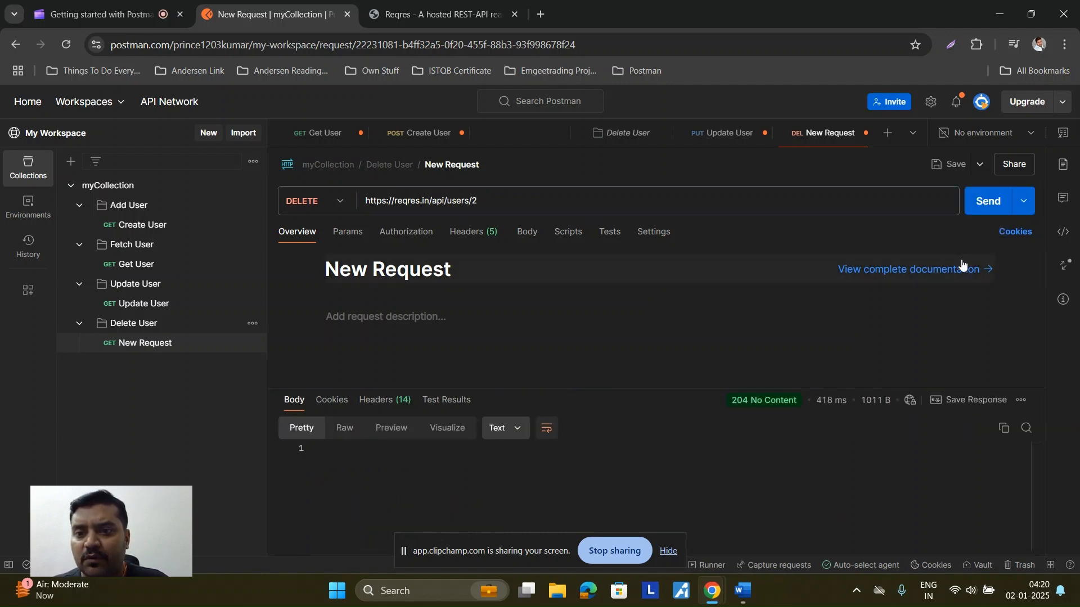
pyautogui.moveTo(748, 402)
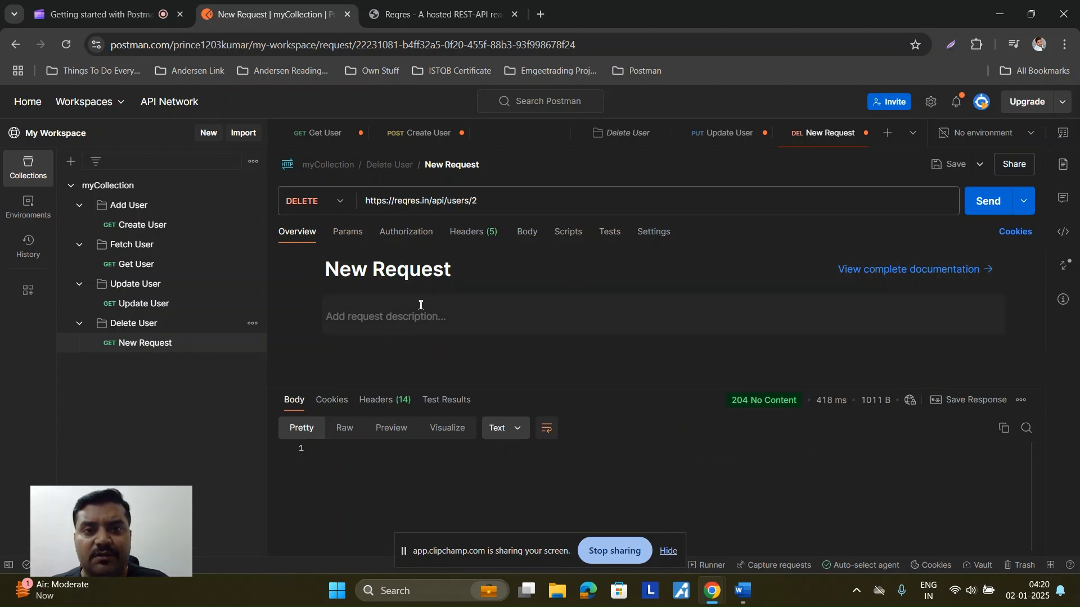
# Step: Rename the new request to 'Delete User'
pyautogui.click(453, 166)
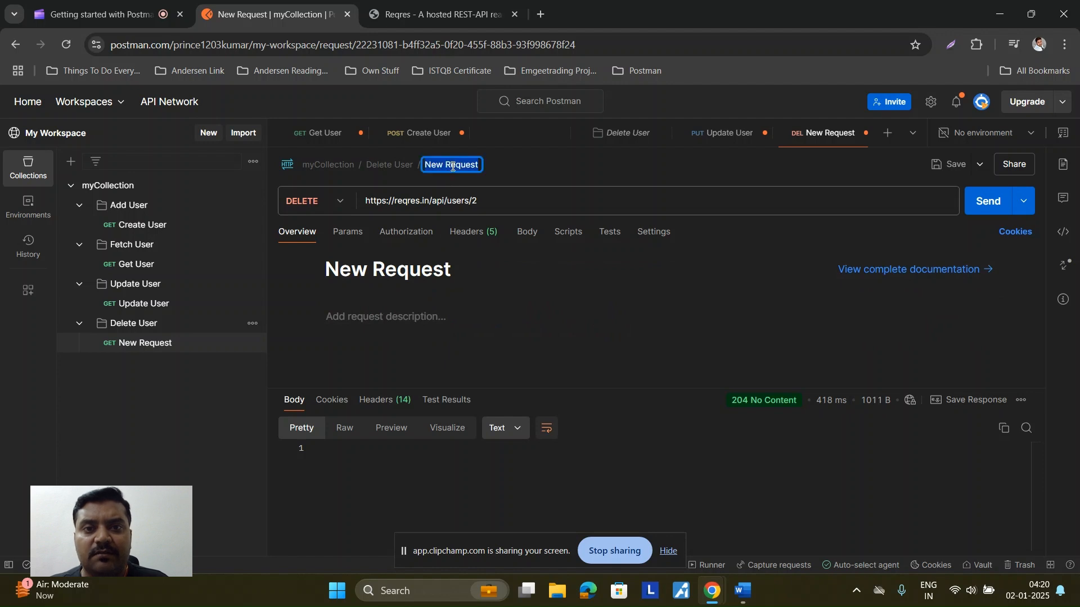
pyautogui.write('Delete User')
pyautogui.press('Return')
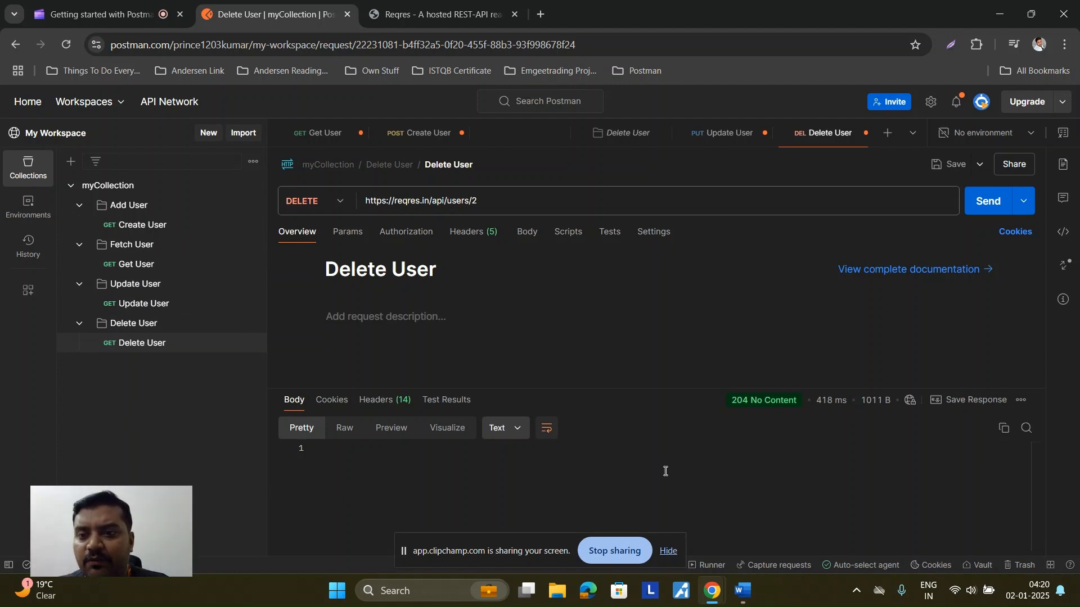
# Step: Review the Update User 200 OK response body and headers, then return to the Word notes
pyautogui.click(726, 134)
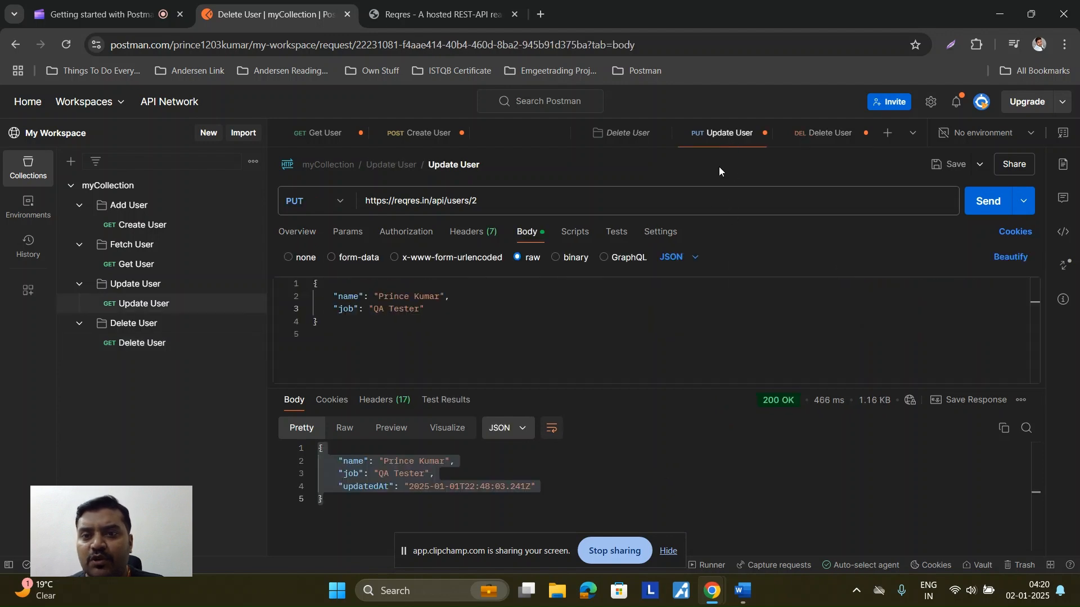
pyautogui.click(337, 516)
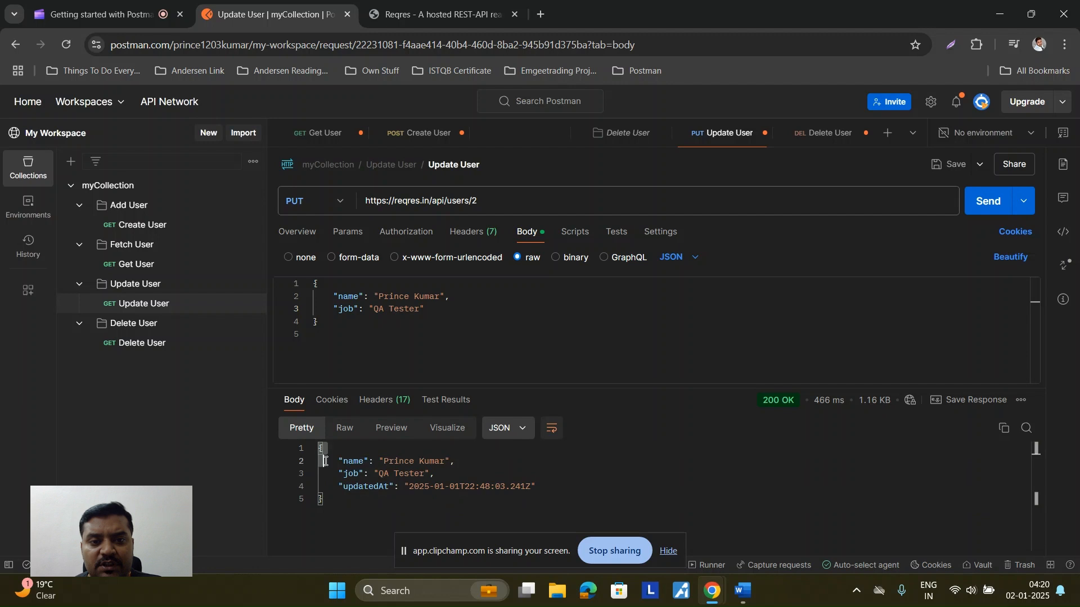
pyautogui.moveTo(321, 449); pyautogui.dragTo(580, 494)
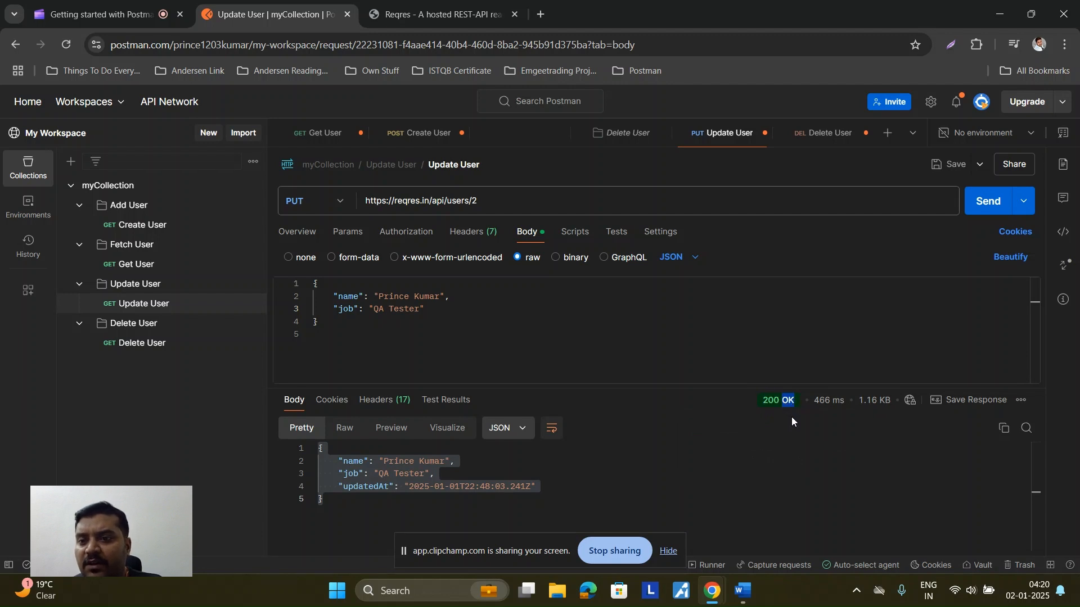
pyautogui.click(377, 413)
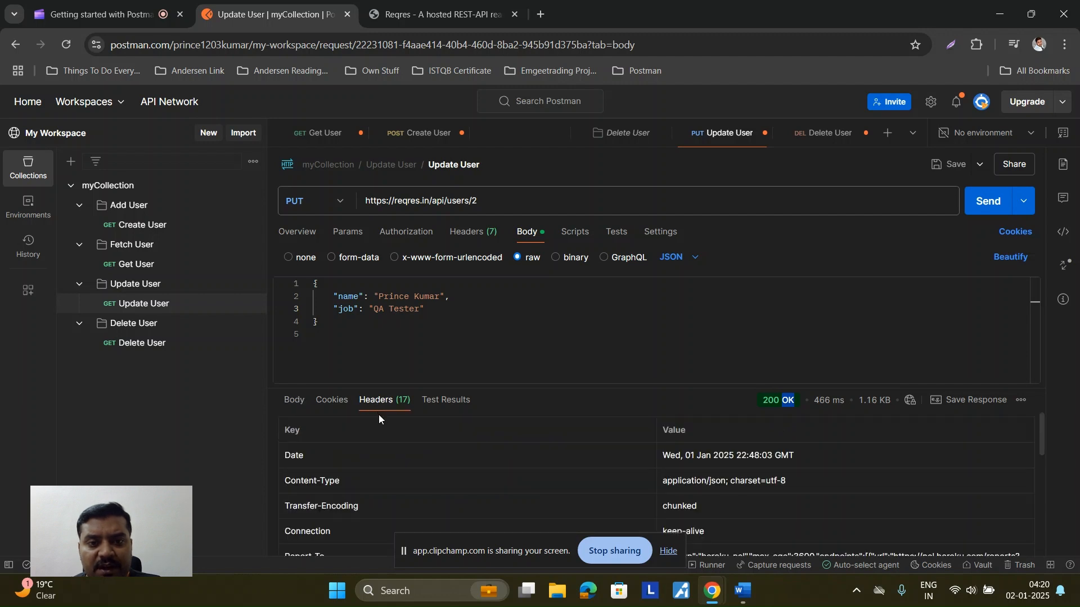
pyautogui.scroll(-2, 364, 451)
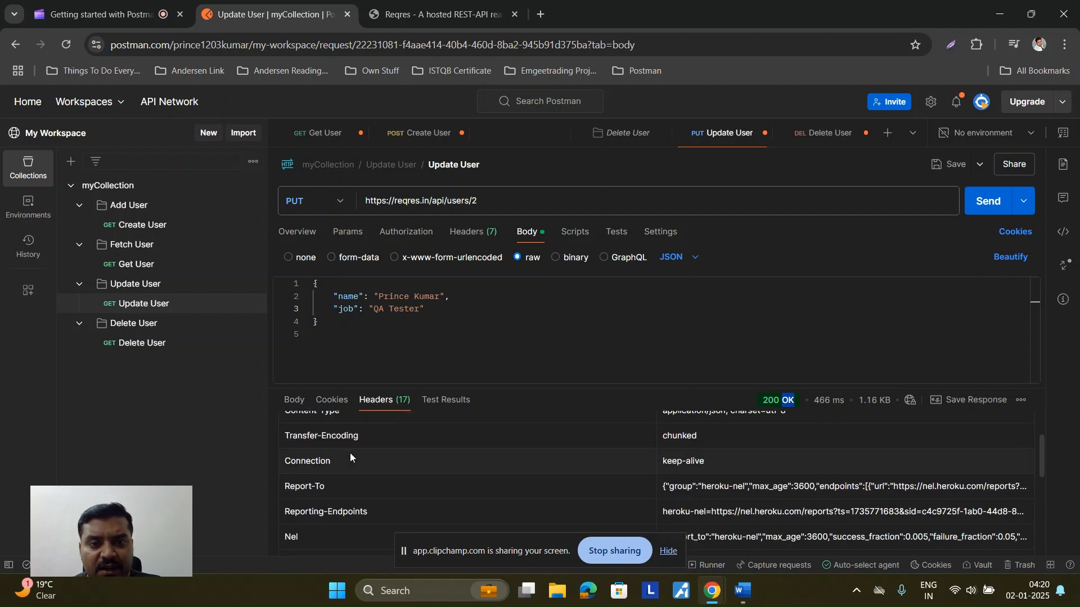
pyautogui.scroll(2, 349, 453)
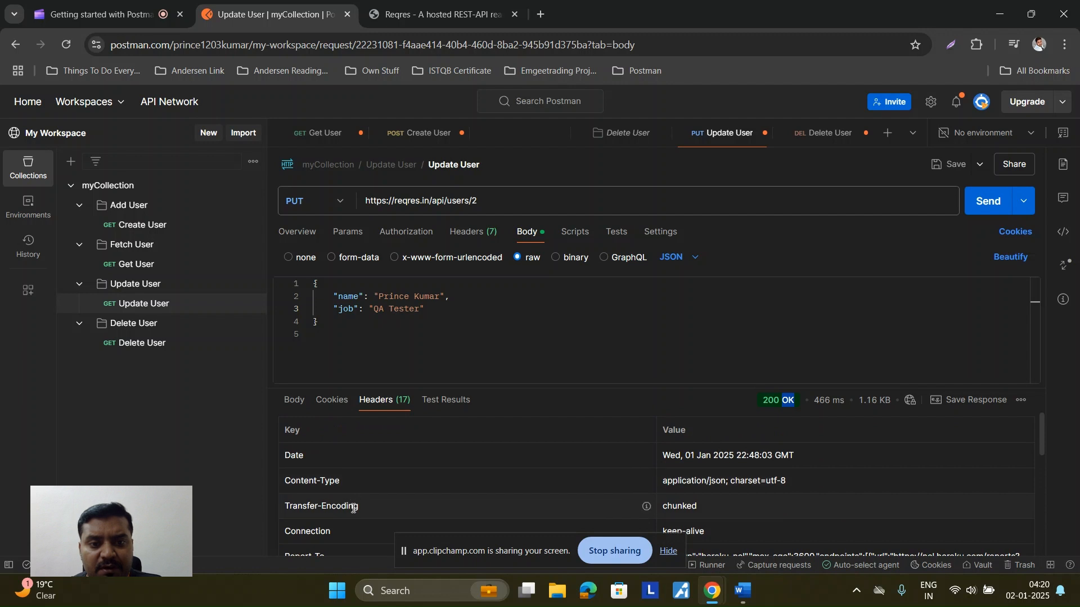
pyautogui.scroll(-1, 353, 508)
pyautogui.scroll(-3, 360, 512)
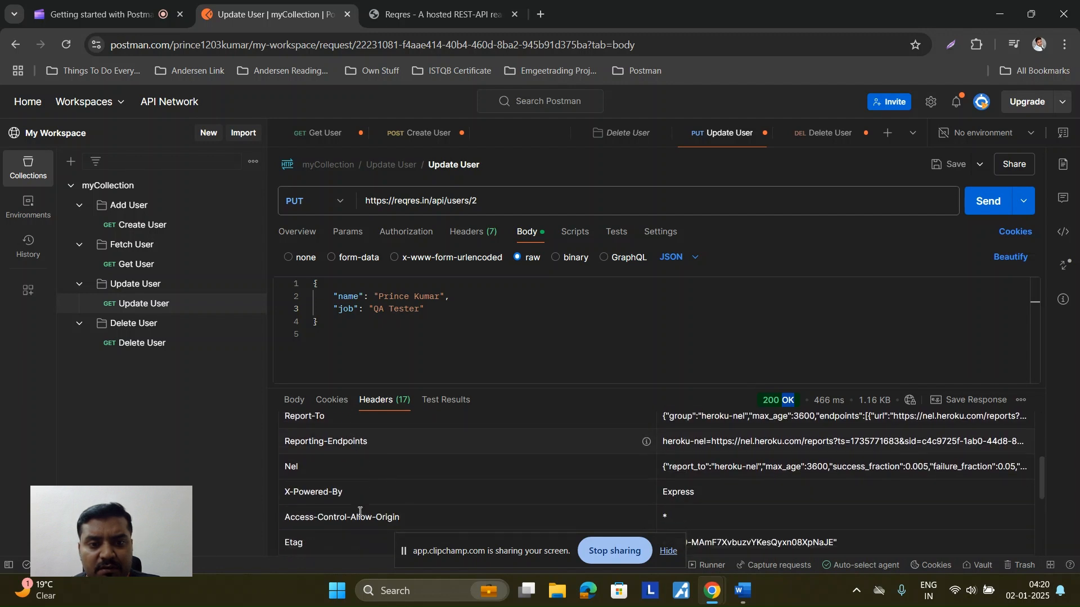
pyautogui.scroll(1, 359, 511)
pyautogui.scroll(-1, 359, 512)
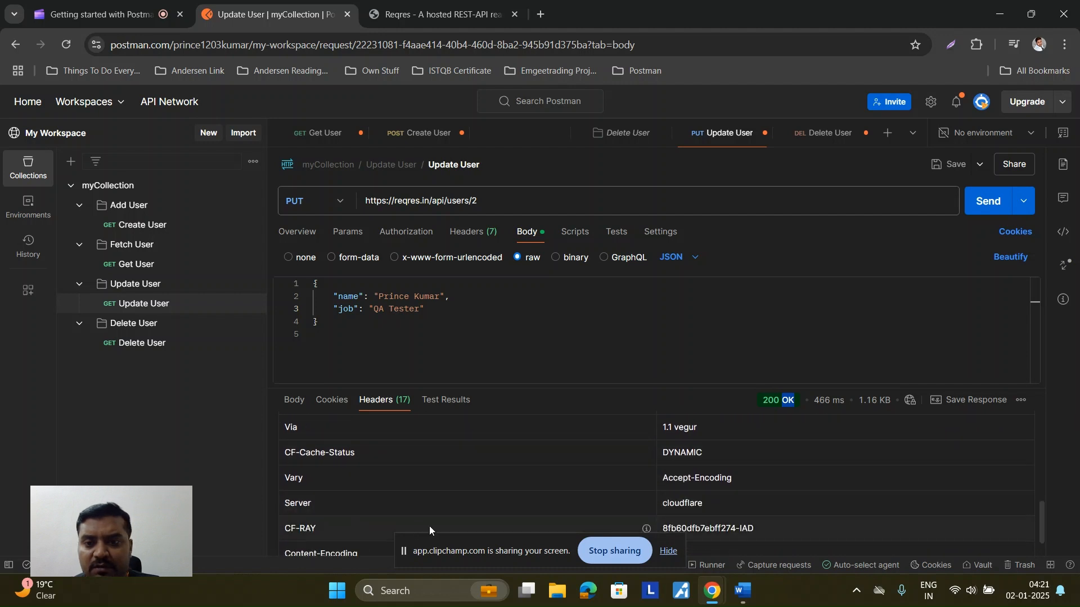
pyautogui.scroll(4, 554, 526)
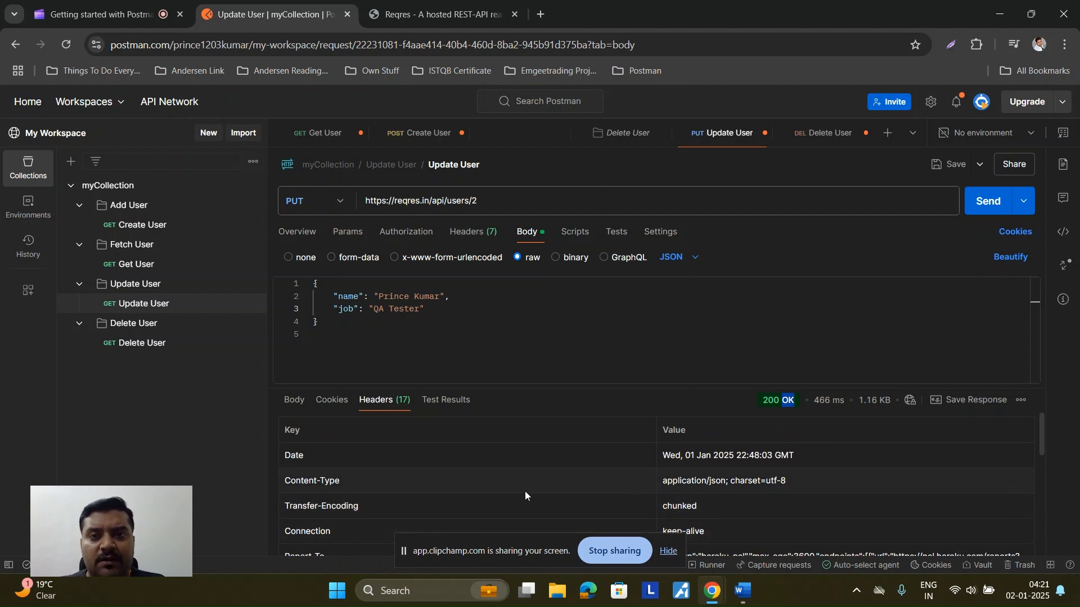
pyautogui.click(743, 592)
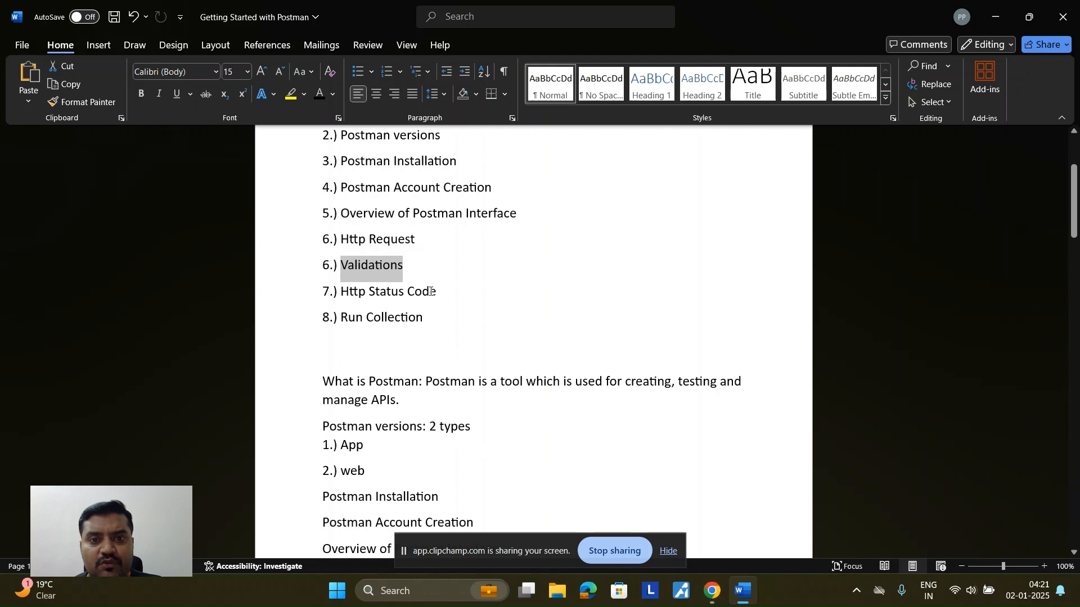
pyautogui.moveTo(441, 292); pyautogui.dragTo(341, 292)
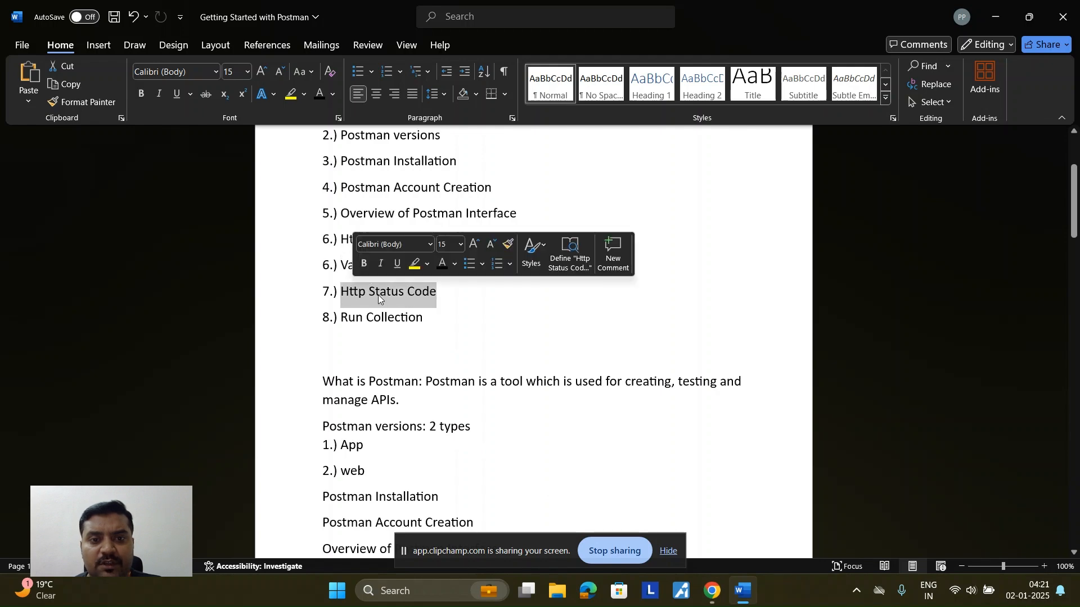
pyautogui.scroll(-5, 439, 339)
pyautogui.scroll(-12, 438, 339)
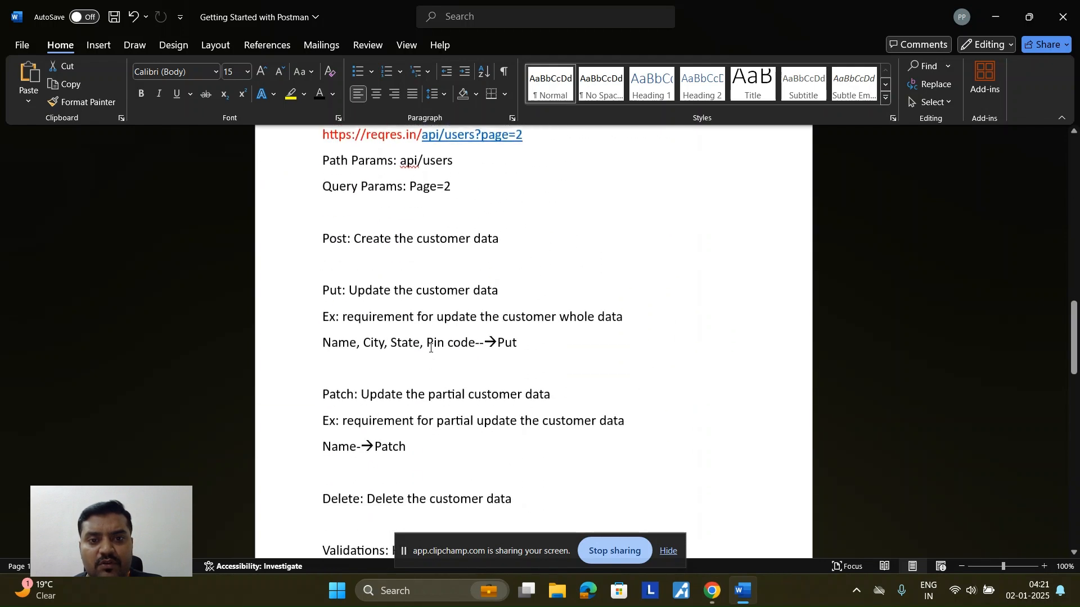
pyautogui.moveTo(320, 398); pyautogui.dragTo(523, 403)
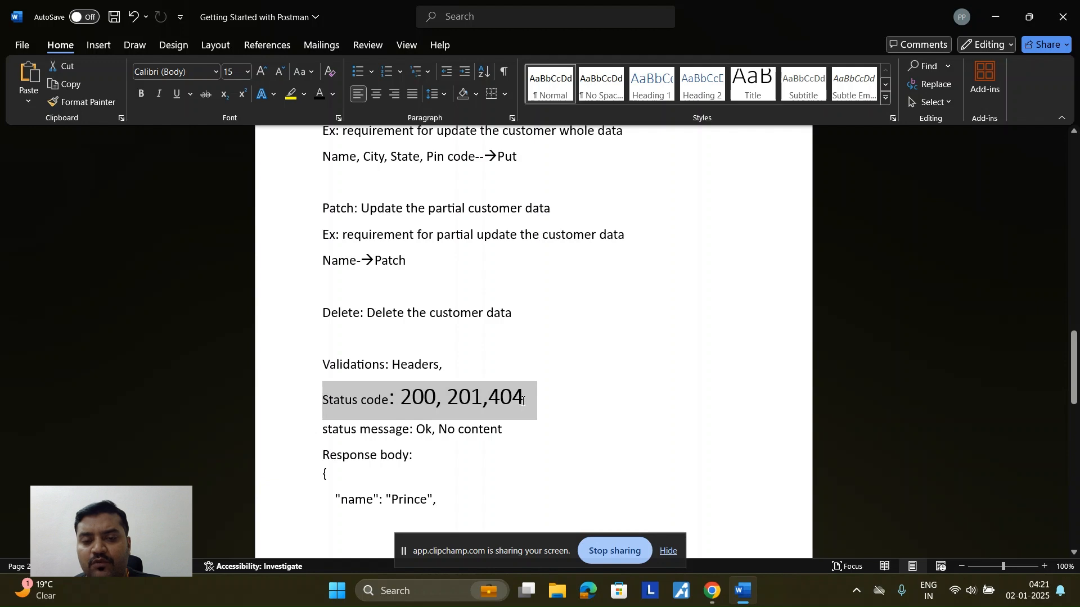
pyautogui.click(561, 414)
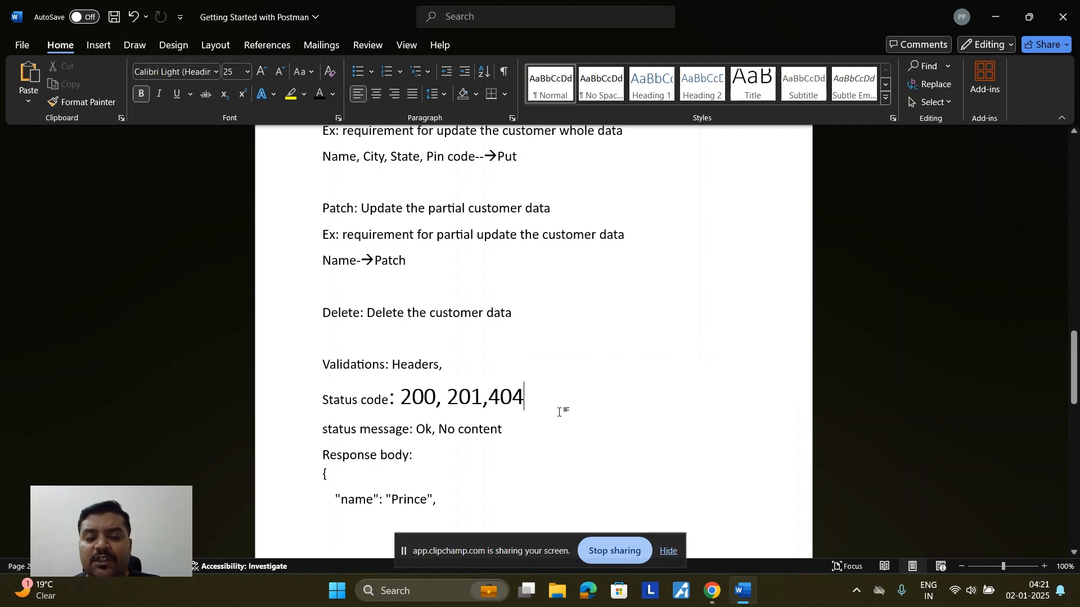
pyautogui.scroll(-3, 558, 410)
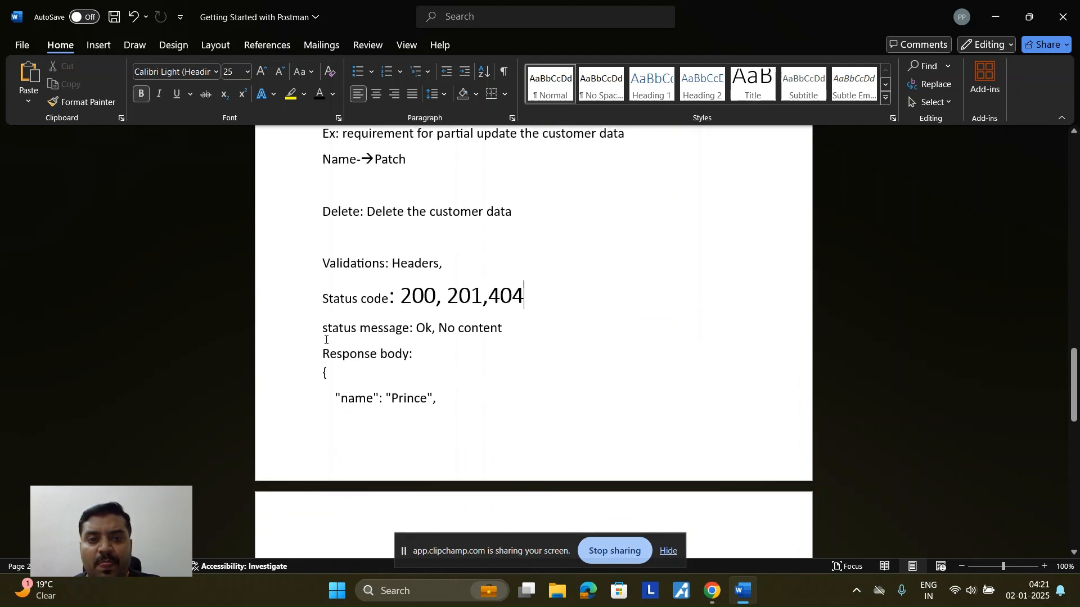
pyautogui.moveTo(322, 353); pyautogui.dragTo(373, 441)
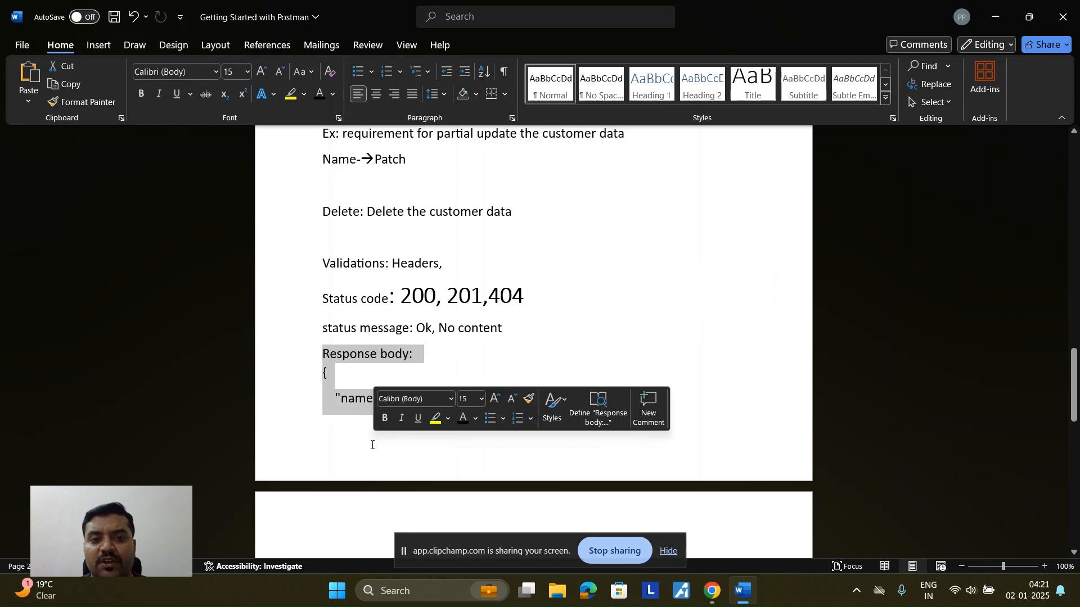
pyautogui.scroll(-9, 380, 443)
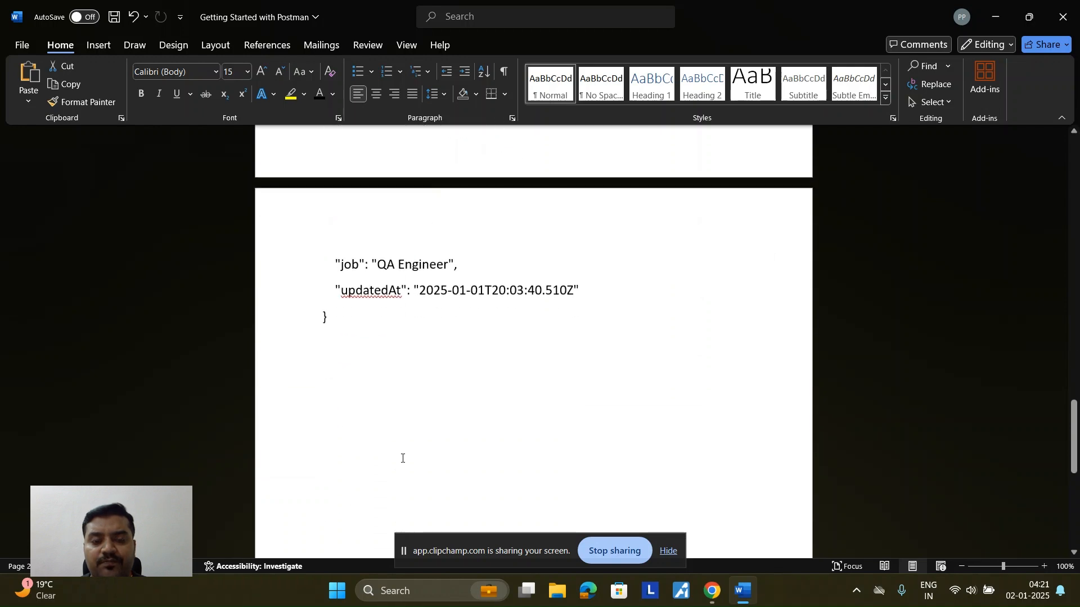
pyautogui.scroll(4, 400, 456)
pyautogui.scroll(19, 401, 462)
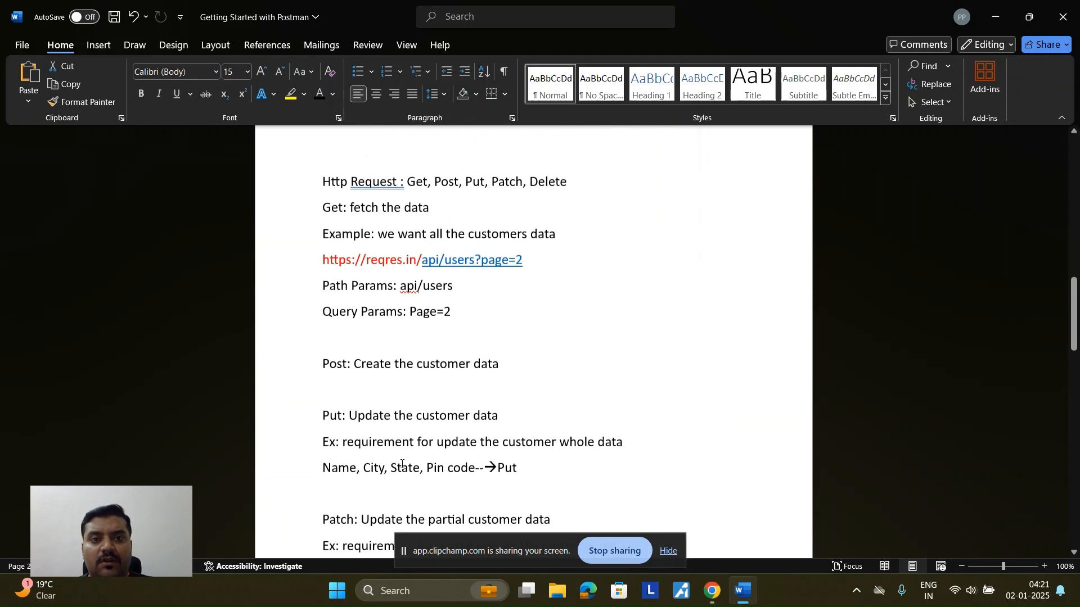
pyautogui.scroll(16, 400, 465)
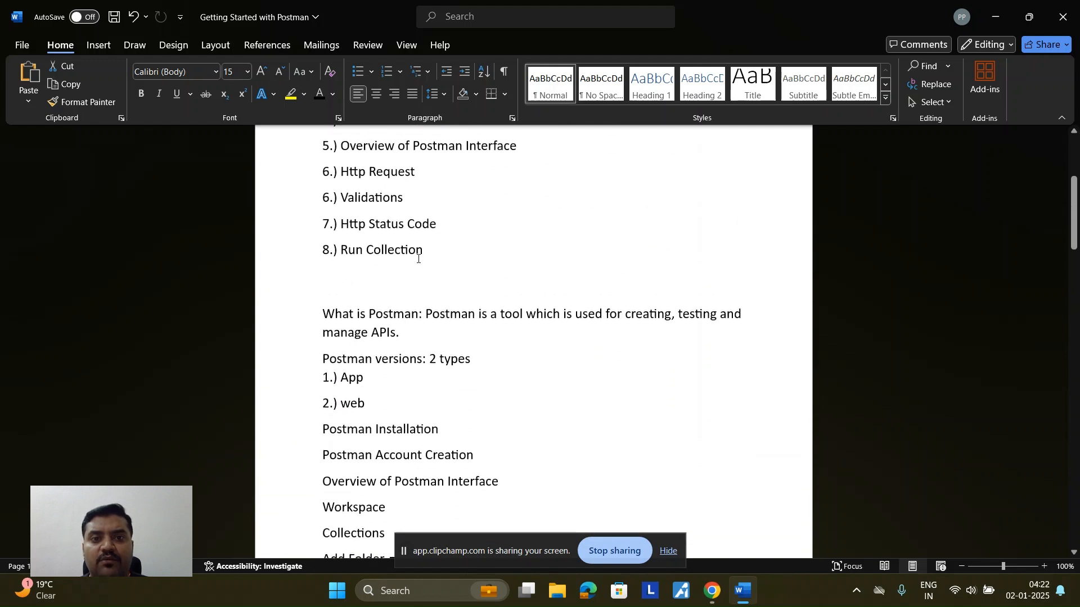
pyautogui.moveTo(425, 252); pyautogui.dragTo(340, 251)
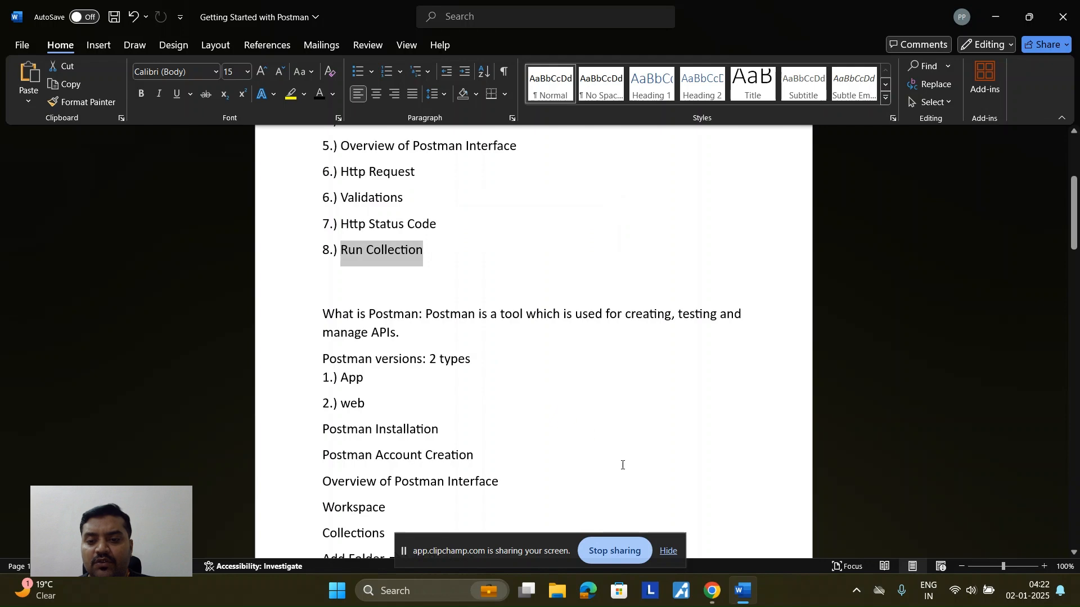
pyautogui.click(712, 591)
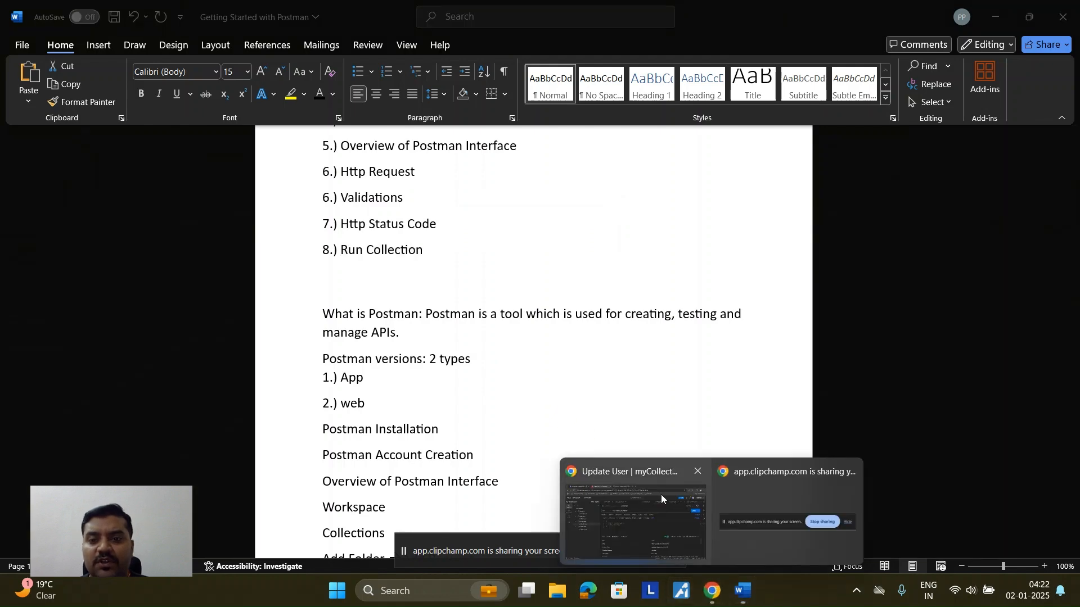
# Step: Back in Postman, save the Update User request and close its tab
pyautogui.click(667, 534)
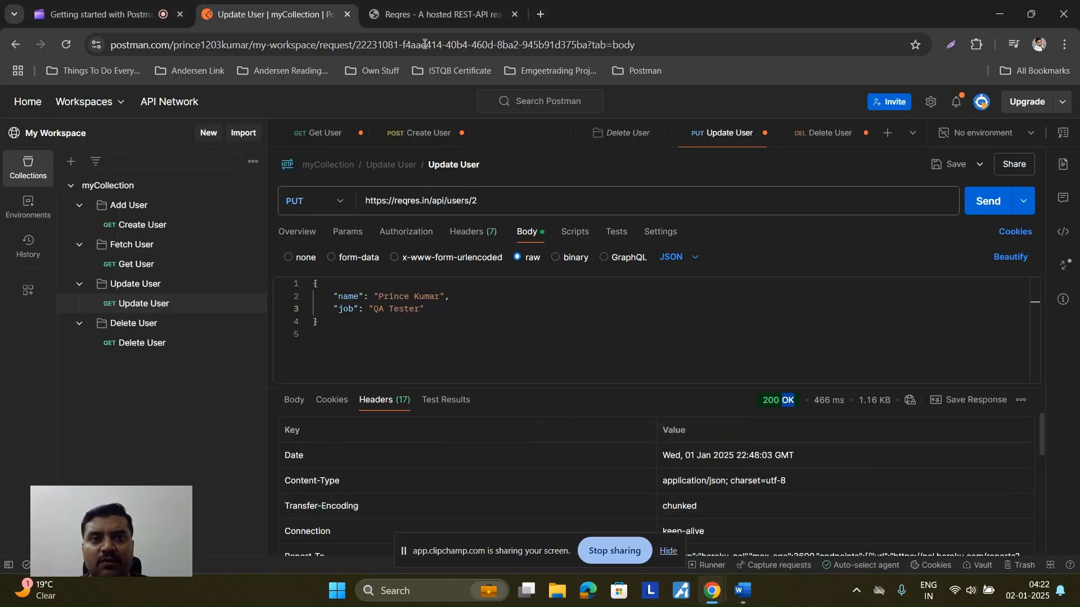
pyautogui.click(421, 19)
pyautogui.click(252, 13)
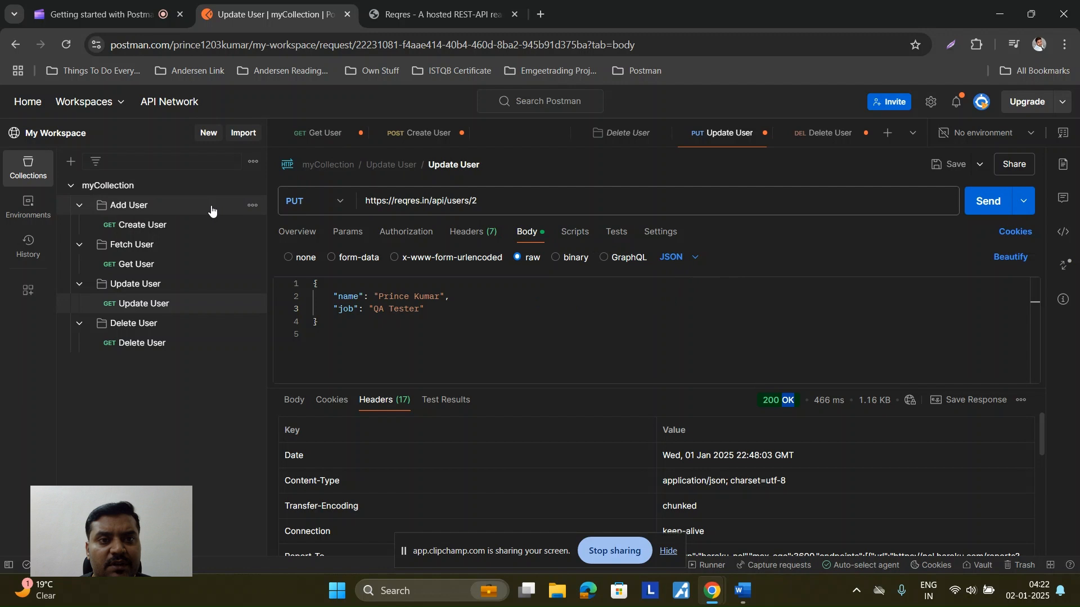
pyautogui.click(954, 167)
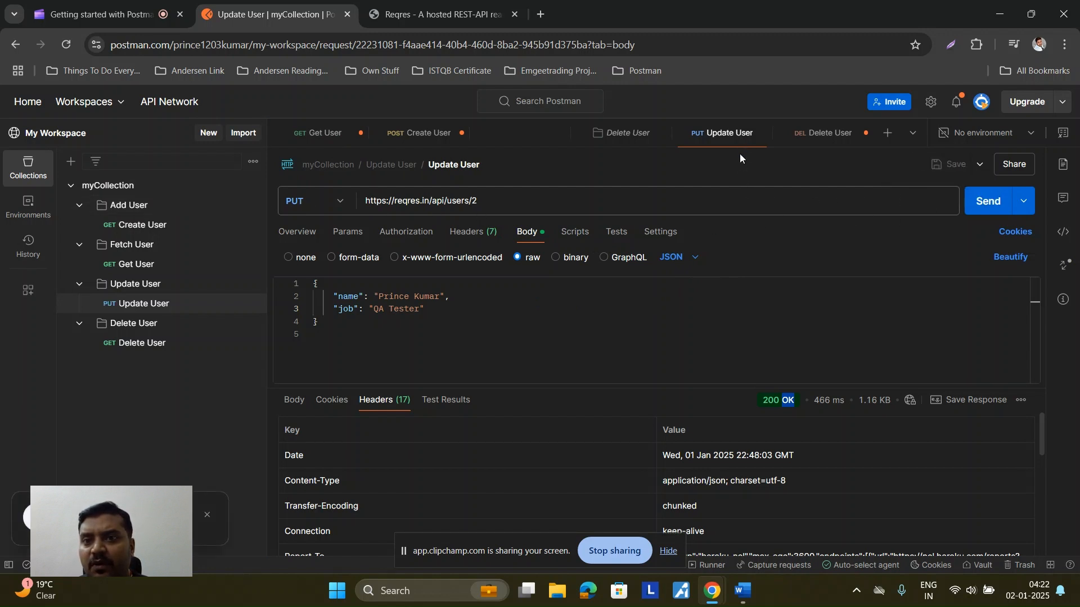
pyautogui.click(763, 133)
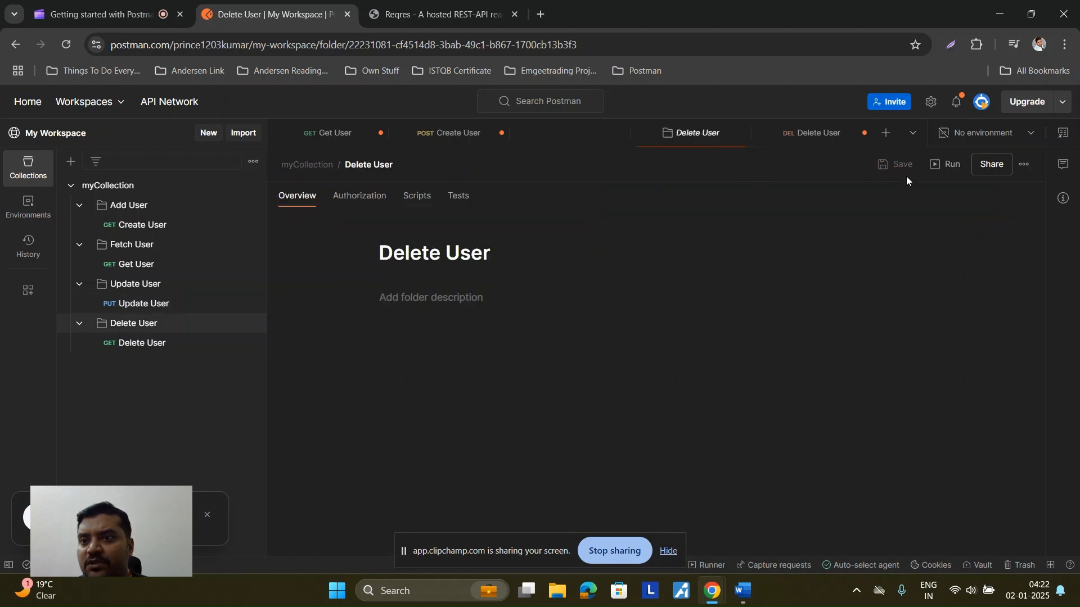
# Step: Save the Delete User request and close its request, folder and empty loading tabs
pyautogui.click(766, 243)
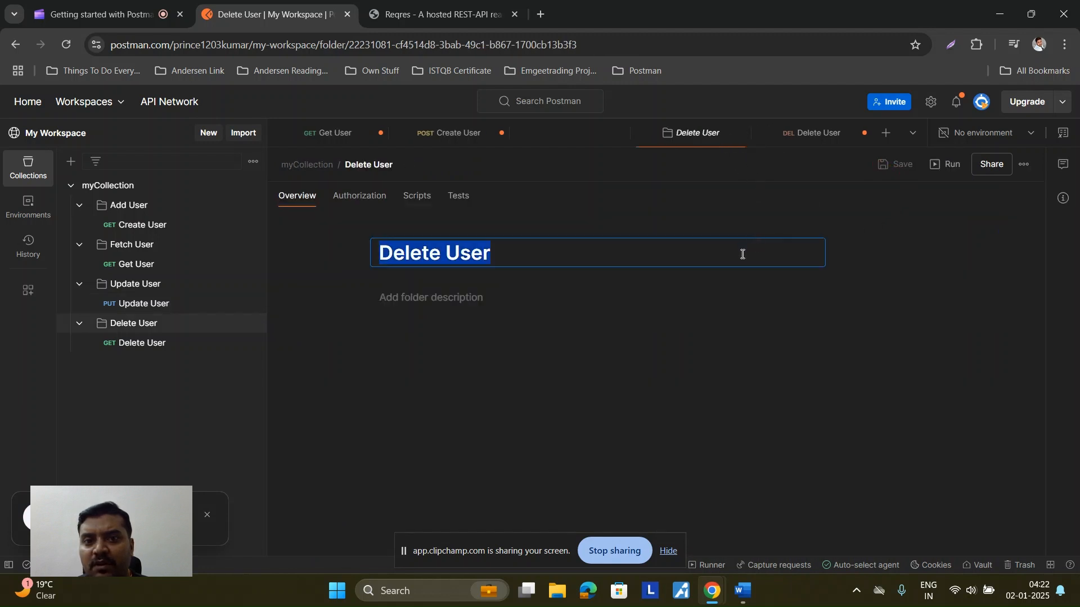
pyautogui.click(327, 270)
pyautogui.click(185, 346)
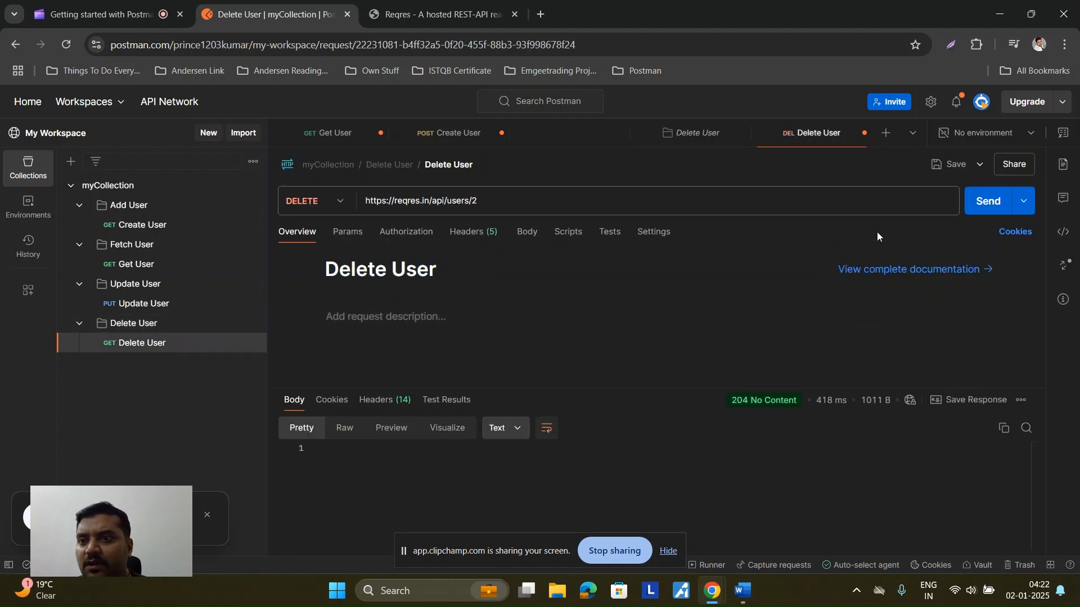
pyautogui.click(952, 165)
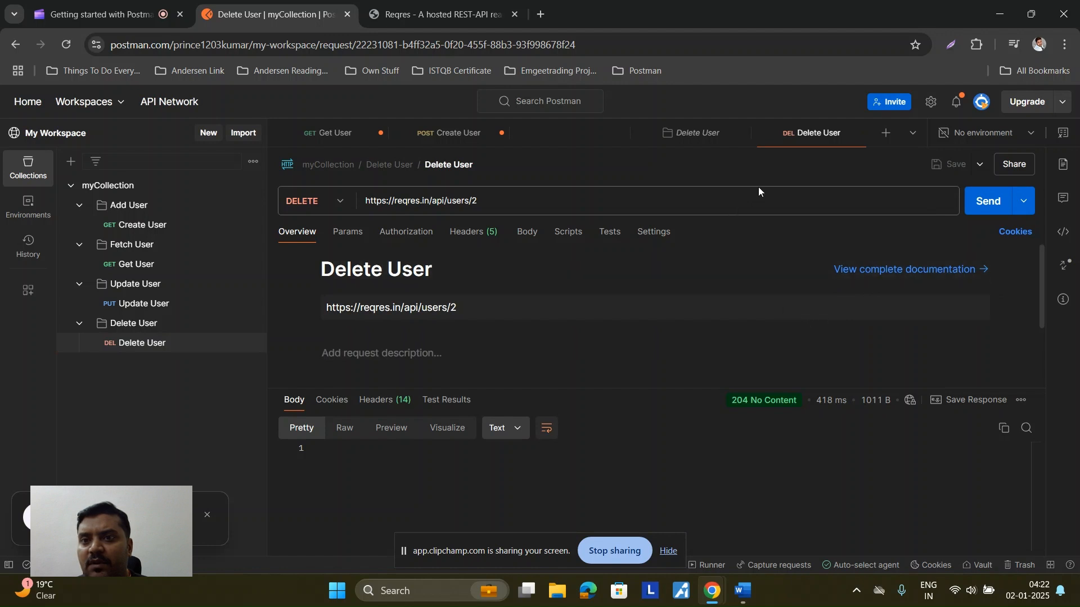
pyautogui.click(863, 135)
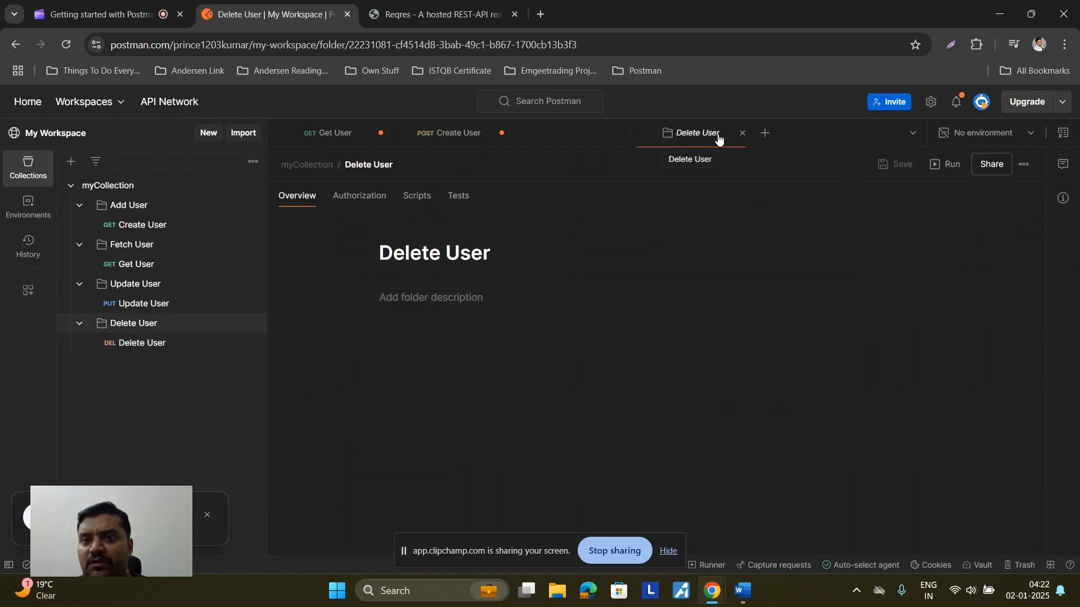
pyautogui.click(742, 133)
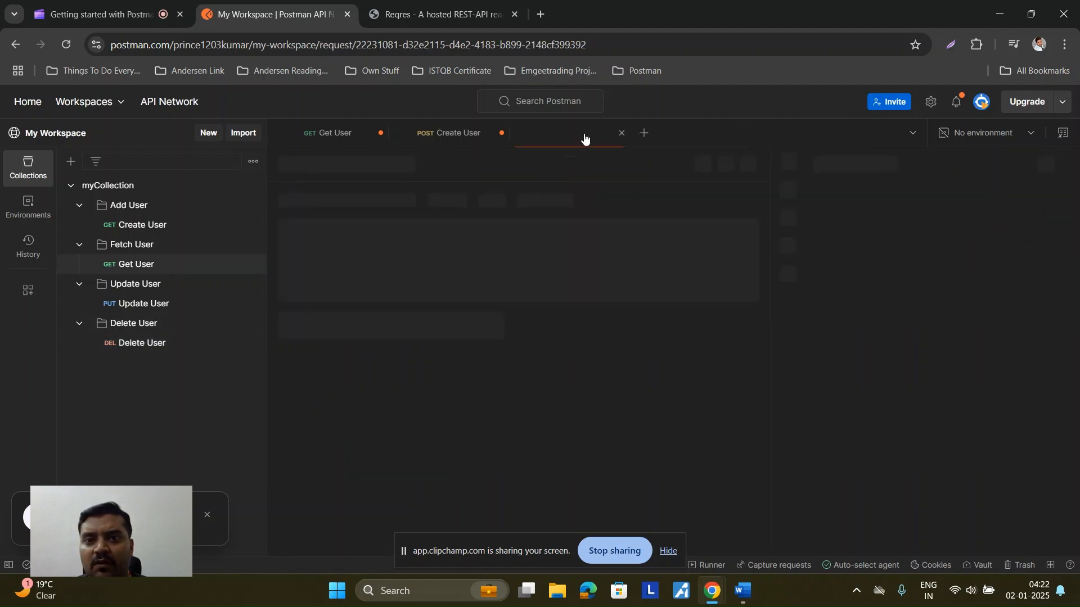
pyautogui.click(621, 134)
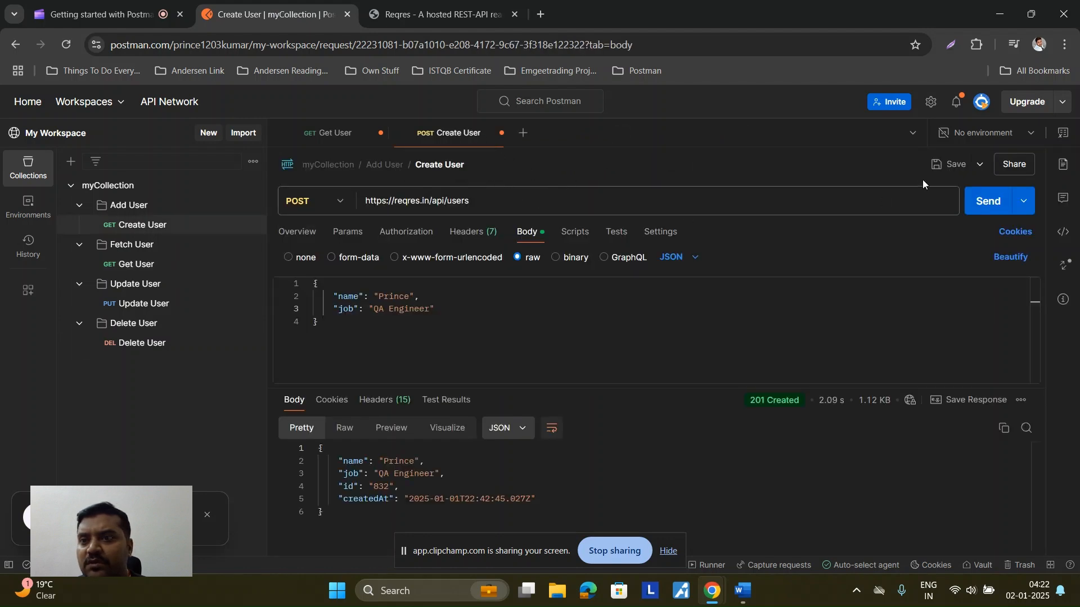
# Step: Save the Create User request and close the Create User and Get User tabs
pyautogui.click(949, 164)
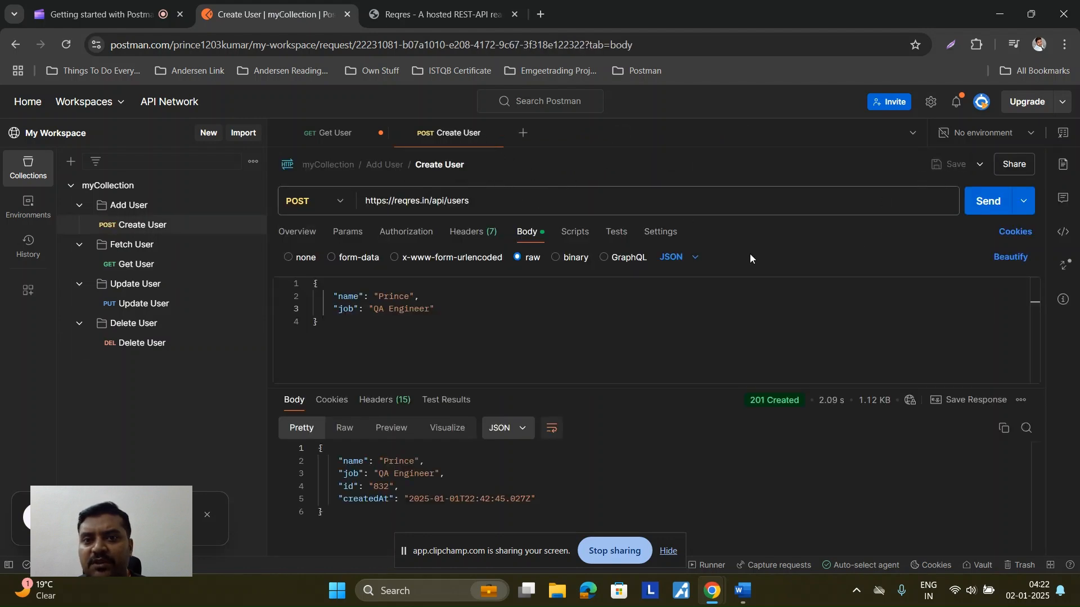
pyautogui.click(343, 134)
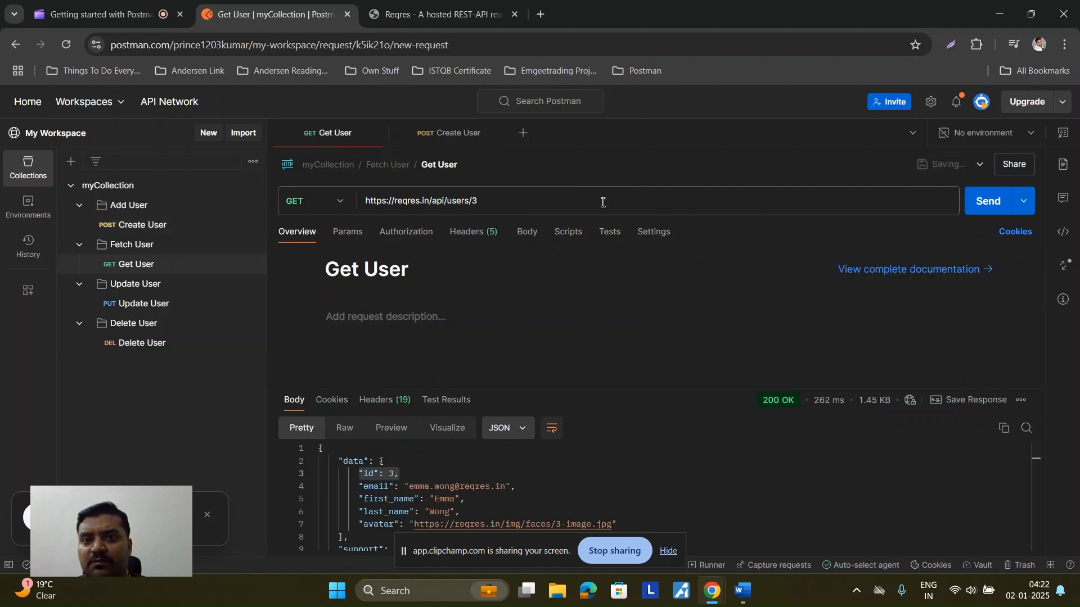
pyautogui.click(501, 133)
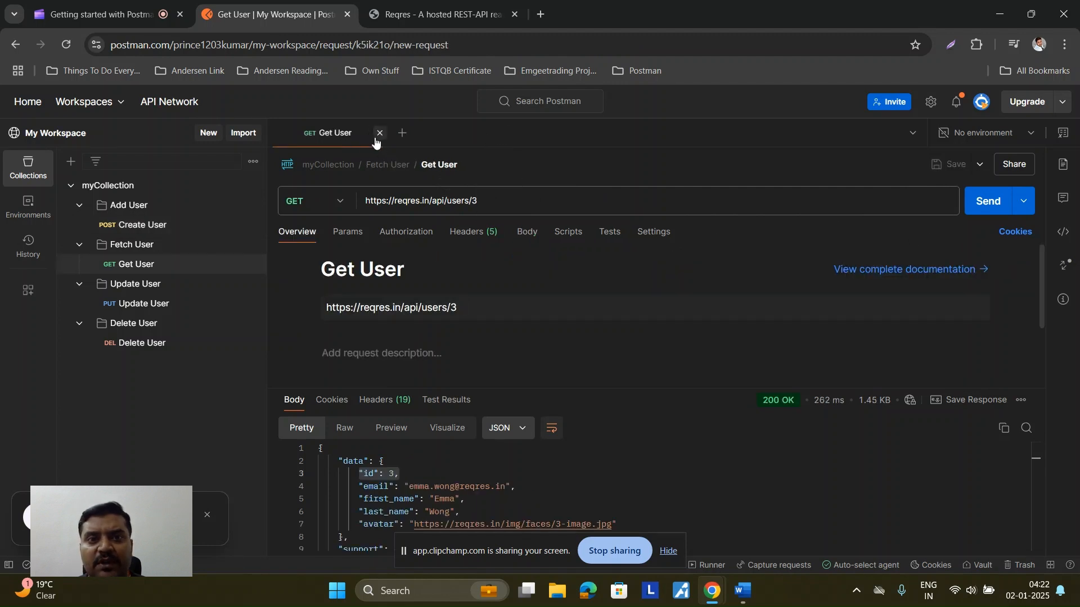
pyautogui.click(379, 135)
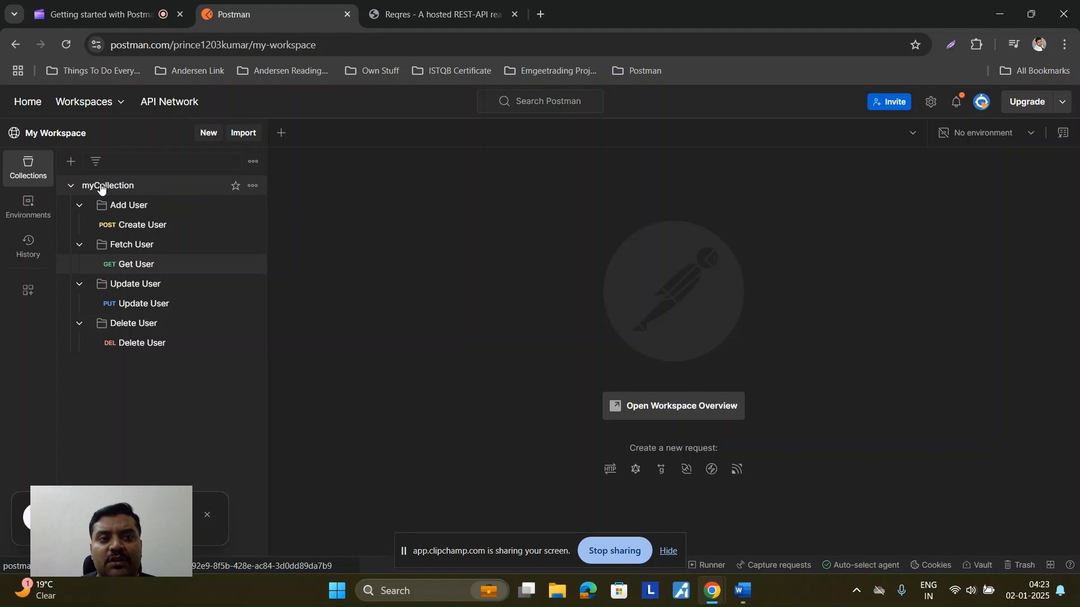
# Step: Choose Run collection from myCollection's options menu in the sidebar
pyautogui.click(252, 187)
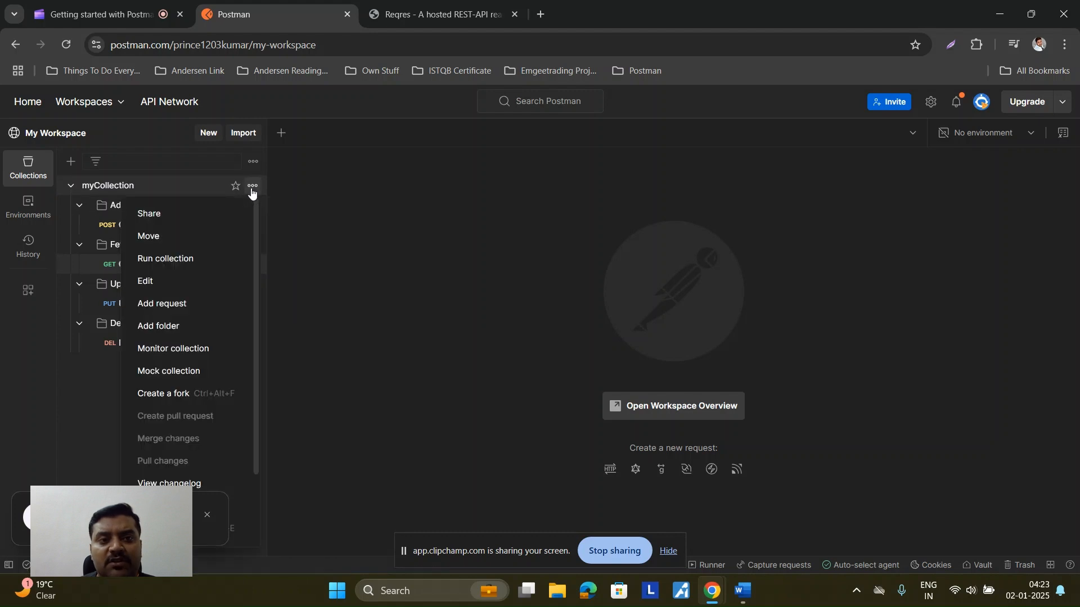
pyautogui.click(194, 260)
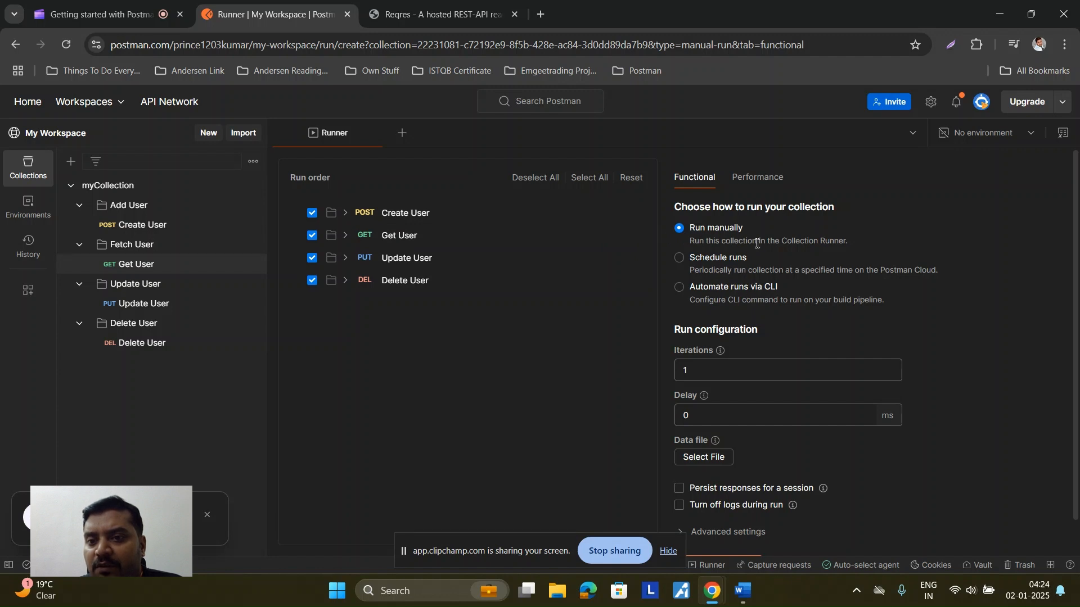
# Step: Start the myCollection run from the Runner settings panel
pyautogui.scroll(-1, 720, 356)
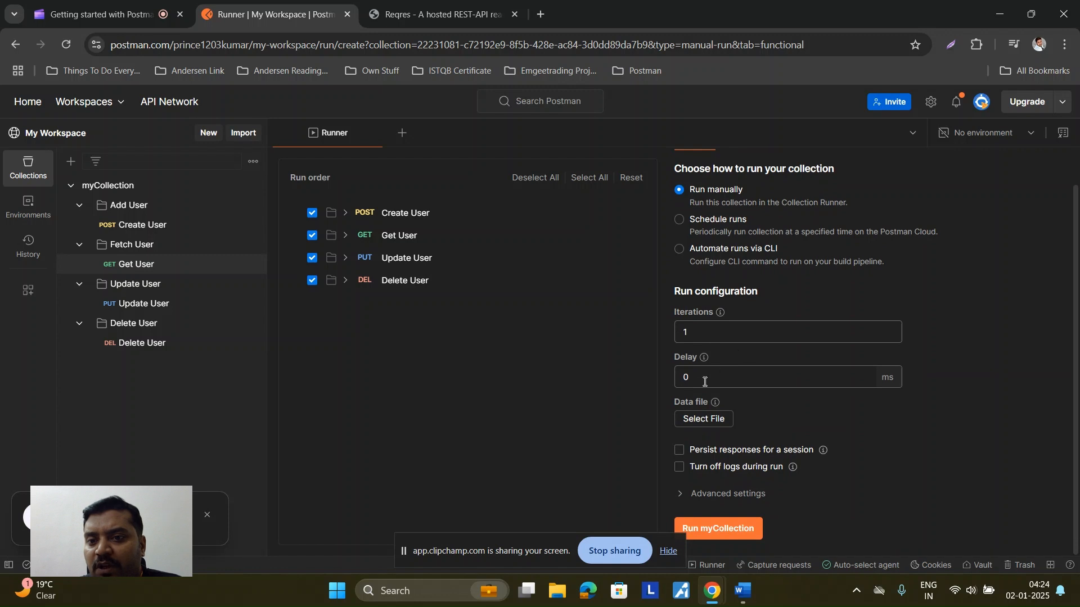
pyautogui.click(724, 533)
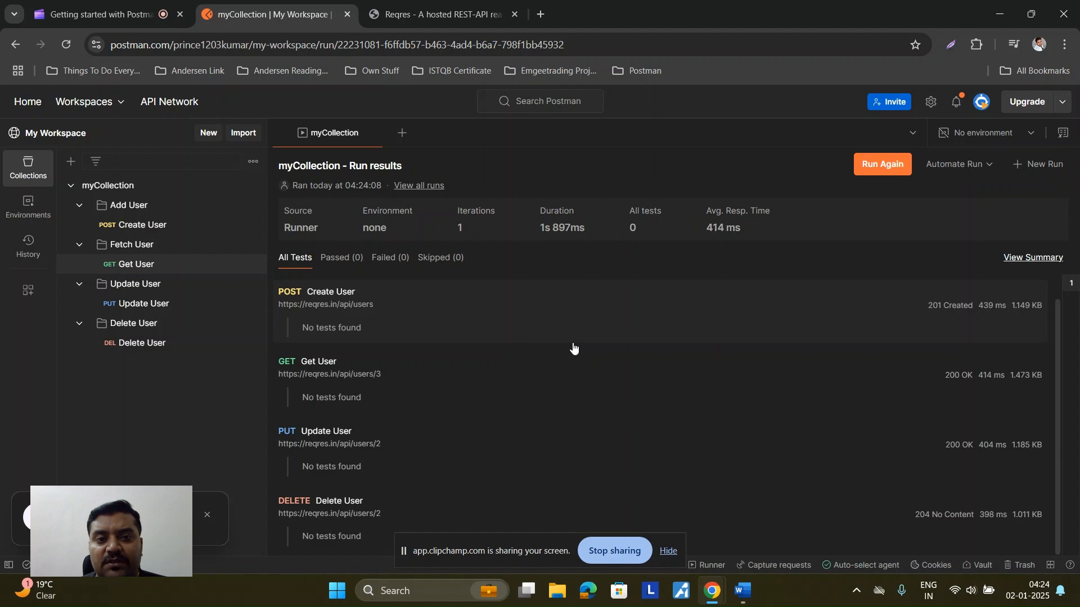
# Step: Inspect Create User's run result and the summary, then open its empty Post-response script
pyautogui.click(913, 309)
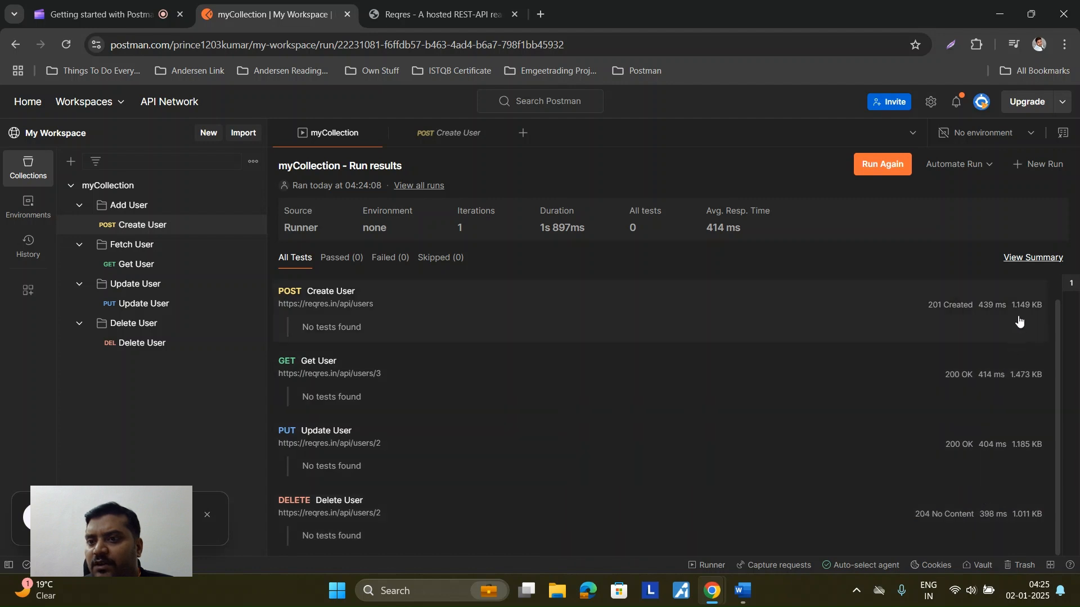
pyautogui.click(1041, 259)
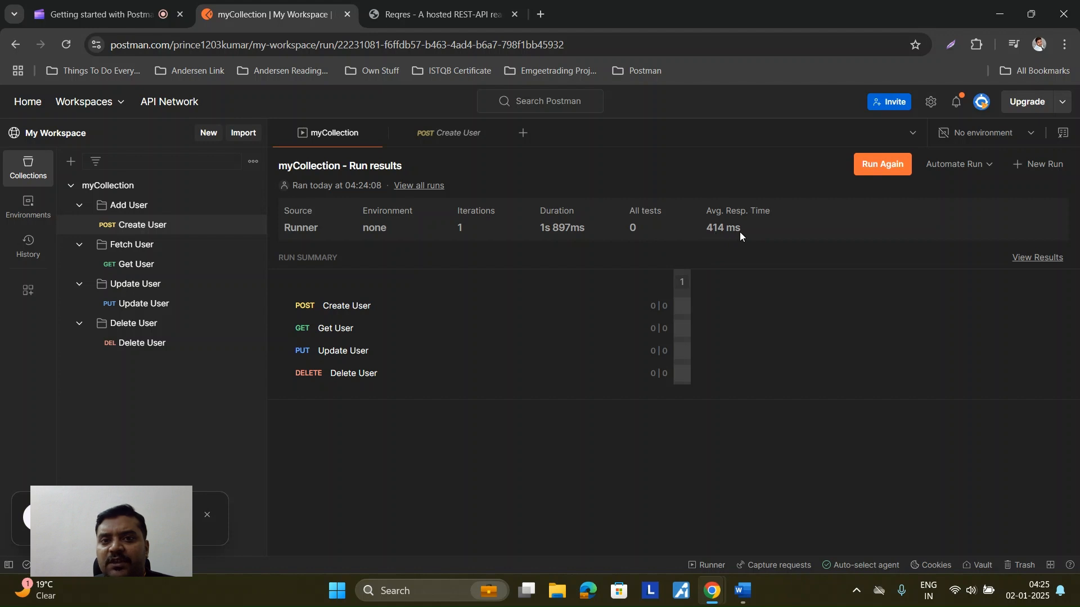
pyautogui.click(448, 133)
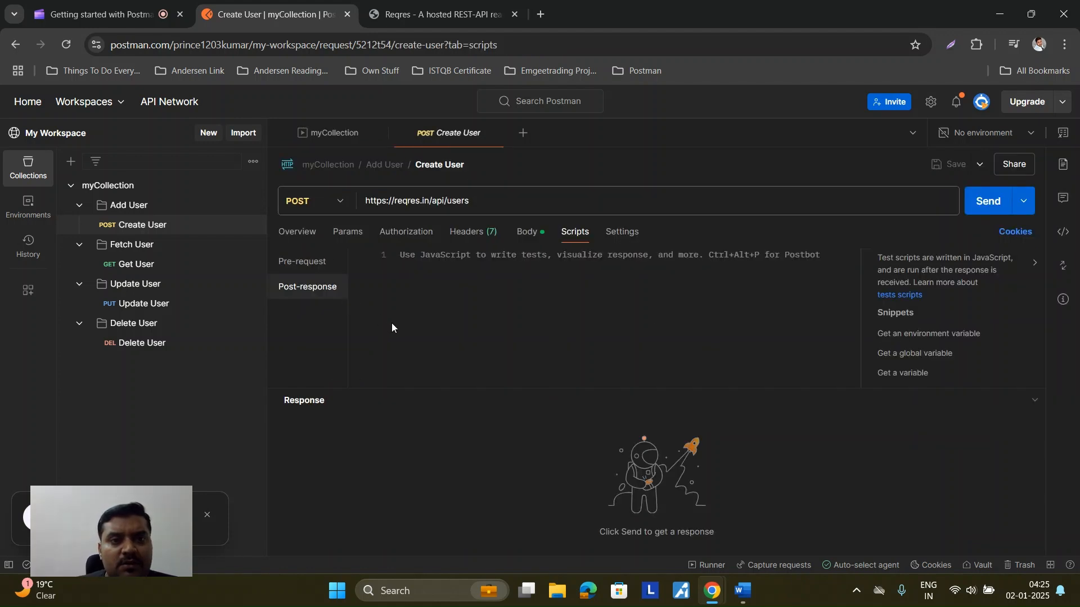